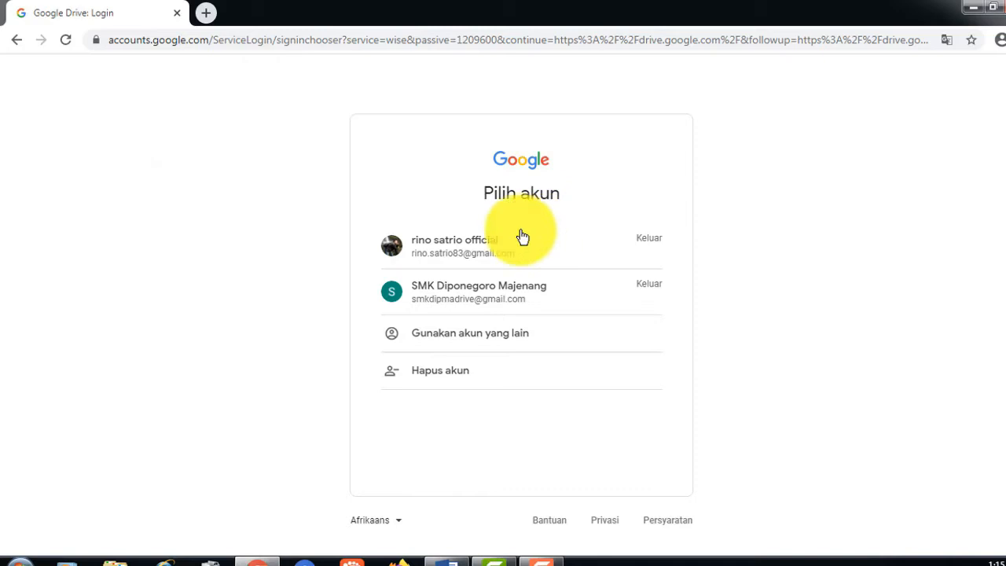
- Sign in by choosing the Google account and entering its password to reach Drive
{"action": "left_click", "coordinate": [445, 250]}
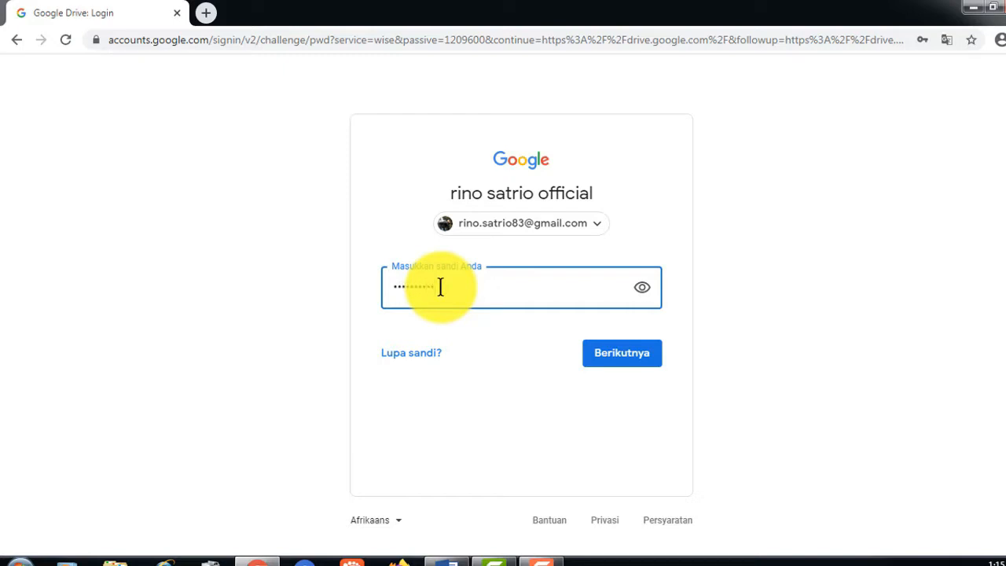
{"action": "key", "text": "Return"}
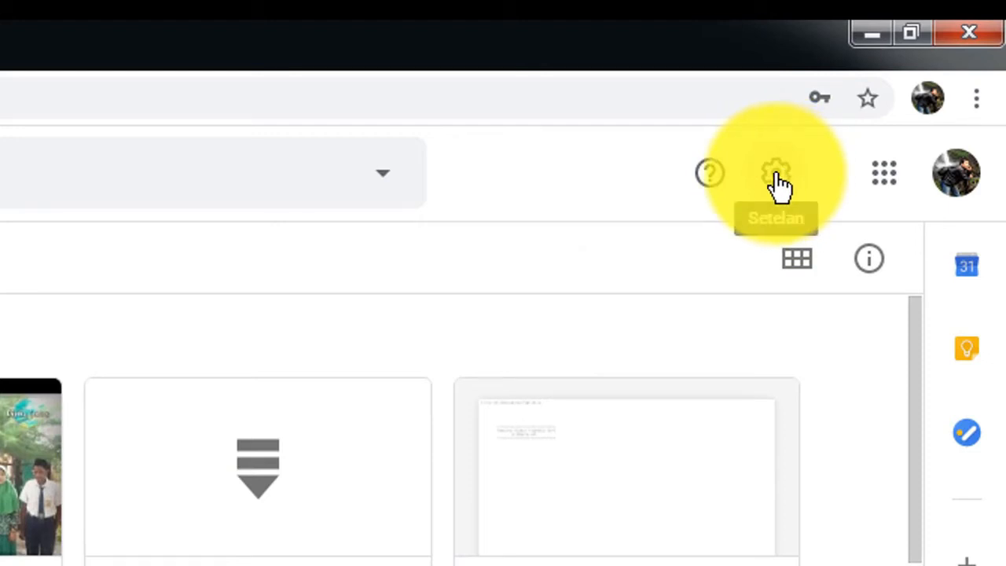
- From Drive settings, change the account's default language to Indonesia, then close the Bahasa tab
{"action": "left_click", "coordinate": [777, 179]}
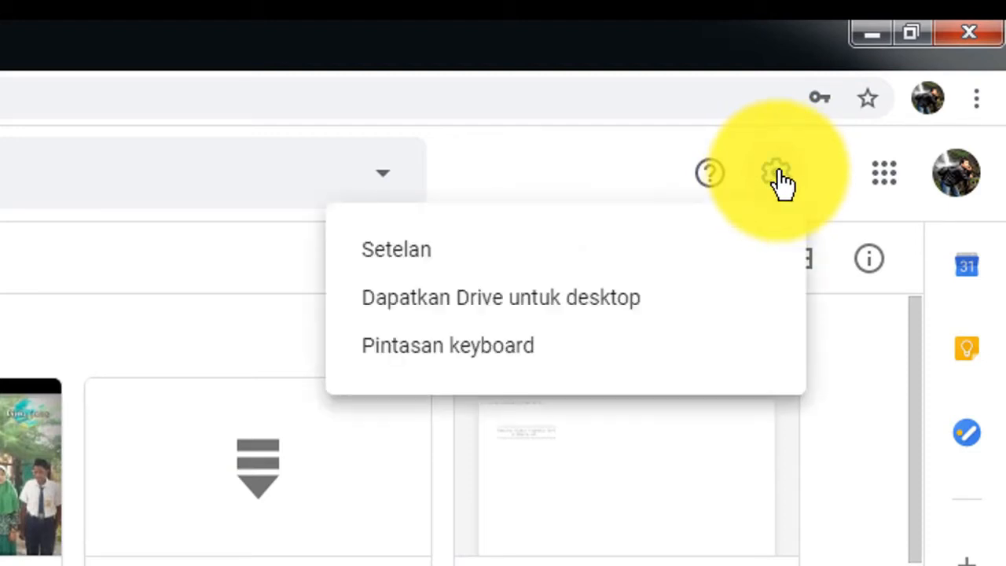
{"action": "left_click", "coordinate": [409, 250]}
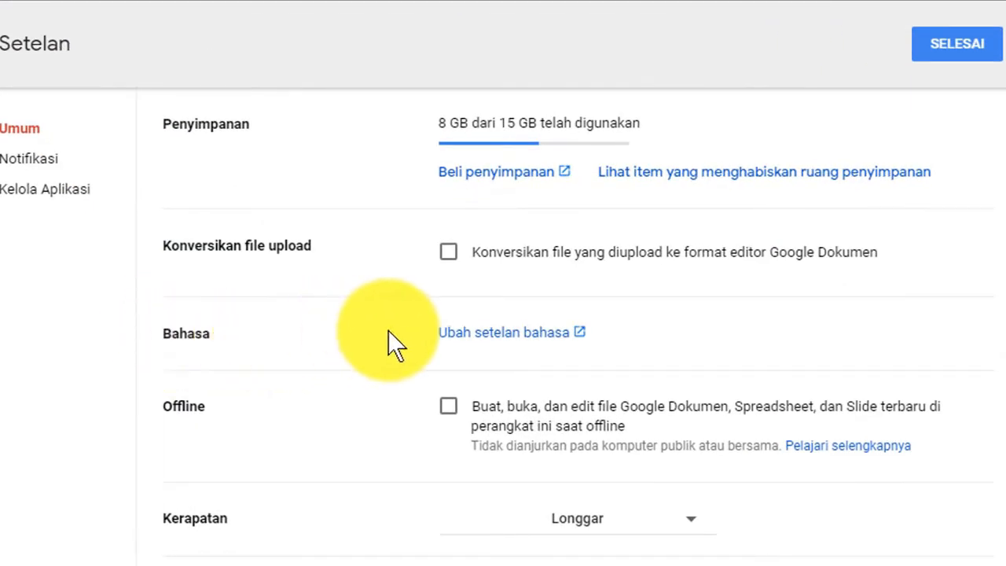
{"action": "left_click", "coordinate": [493, 343]}
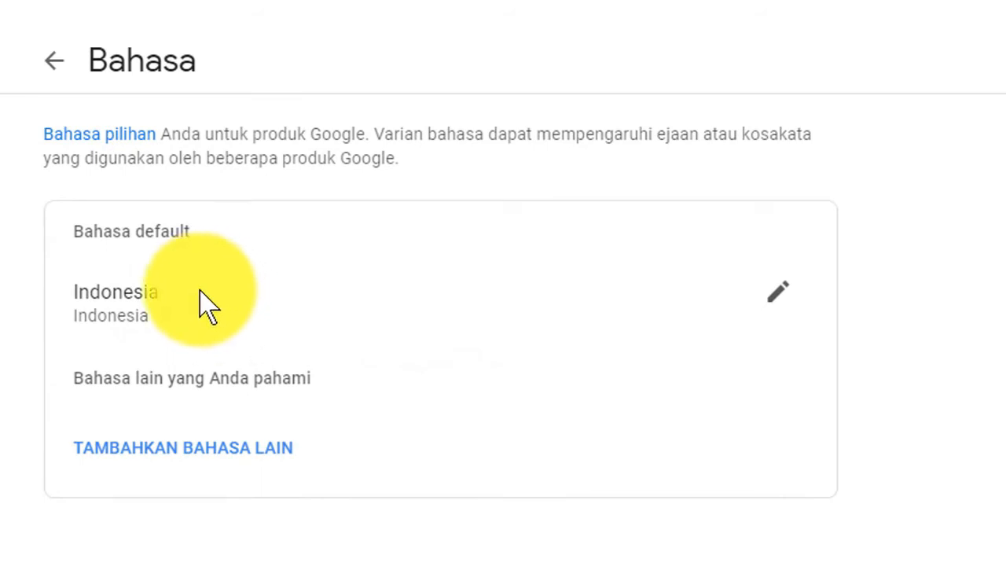
{"action": "left_click", "coordinate": [777, 295]}
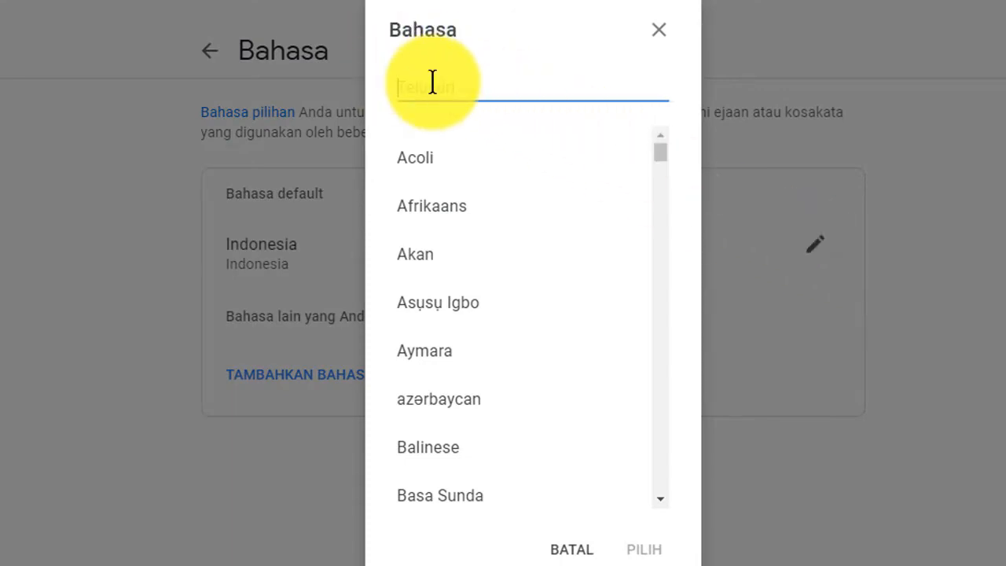
{"action": "type", "text": "i"}
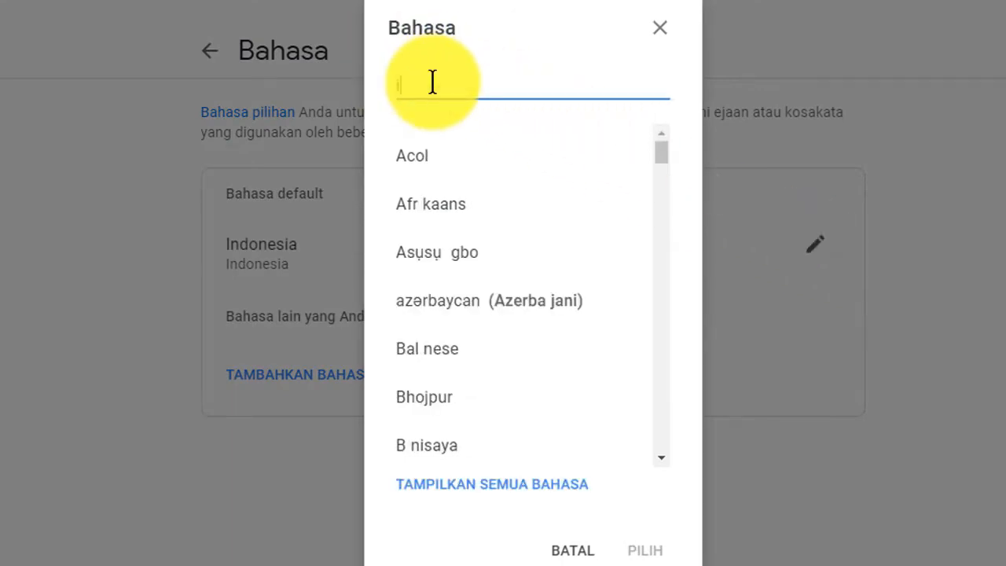
{"action": "type", "text": "ndonesia"}
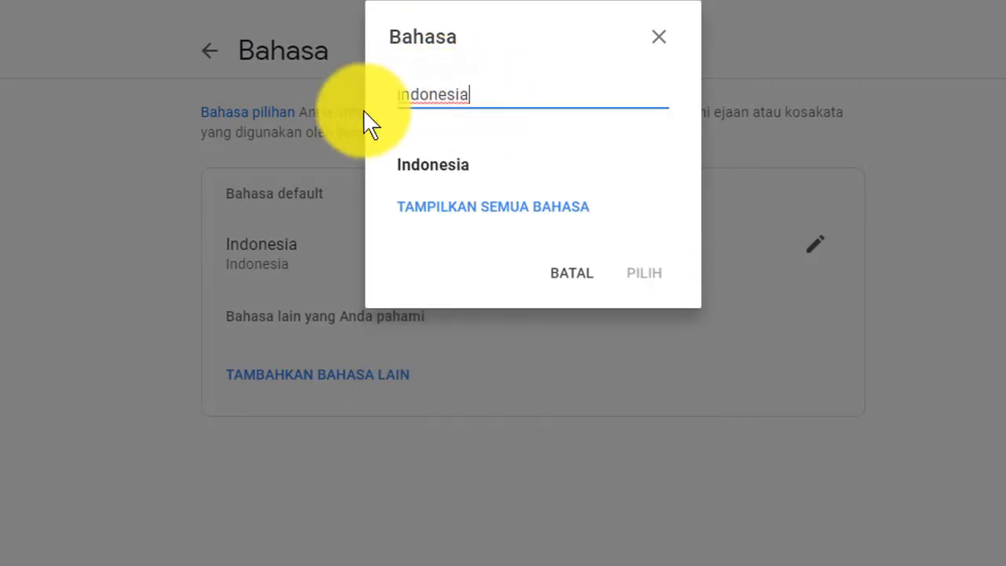
{"action": "left_click", "coordinate": [442, 169]}
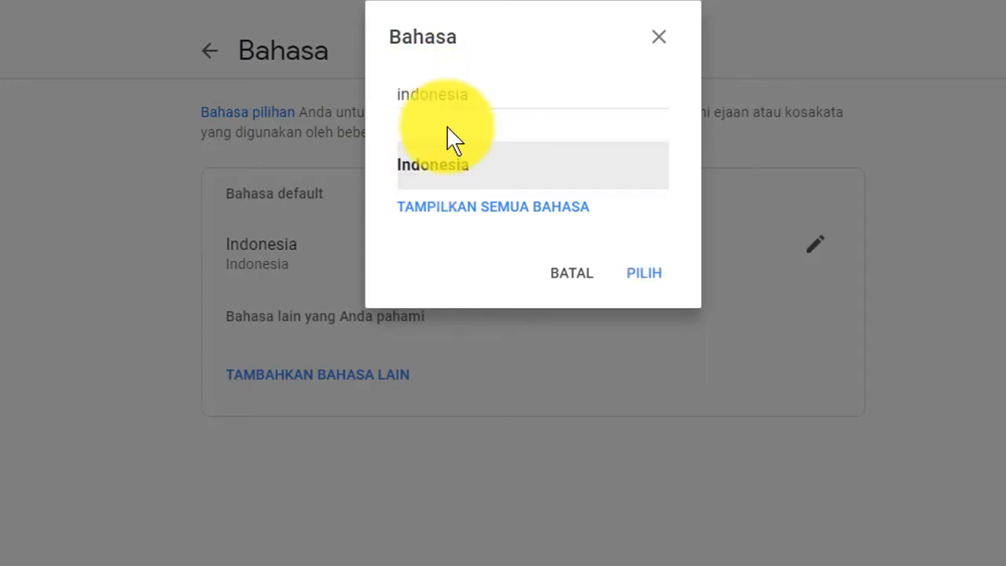
{"action": "left_click", "coordinate": [644, 277]}
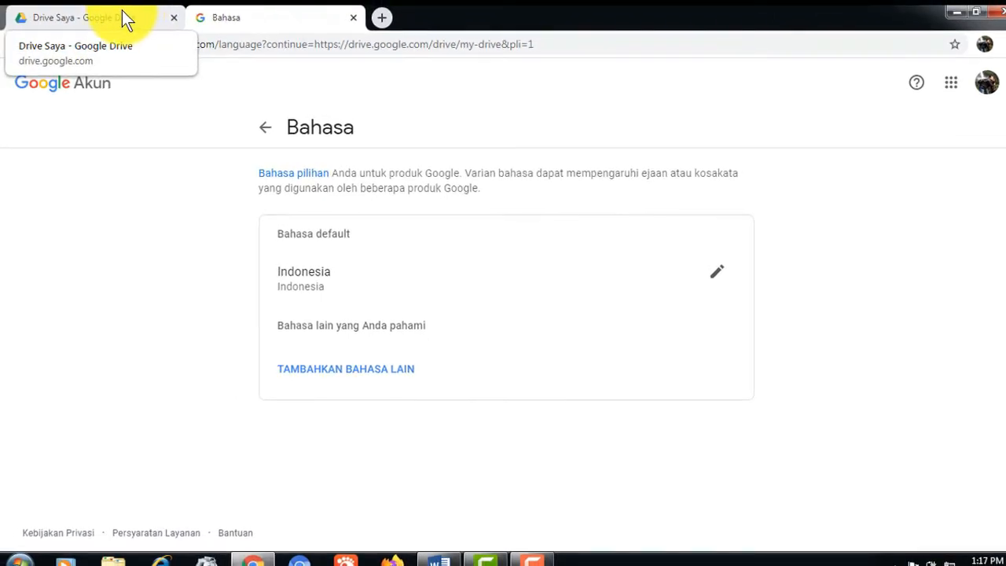
{"action": "left_click", "coordinate": [351, 18]}
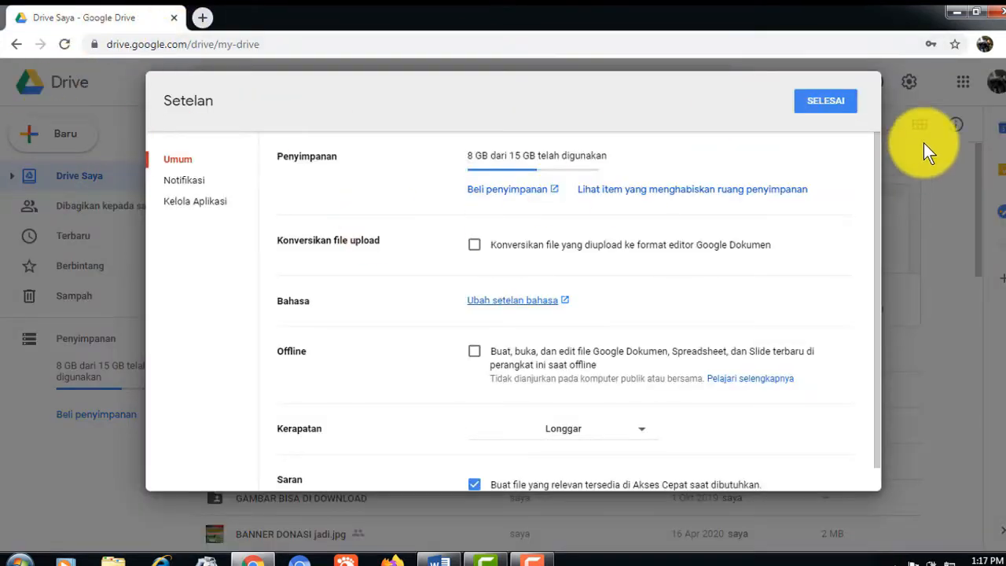
- Close the Drive settings and create a blank Google Form via Baru > Lainnya > Google Formulir
{"action": "left_click", "coordinate": [826, 102]}
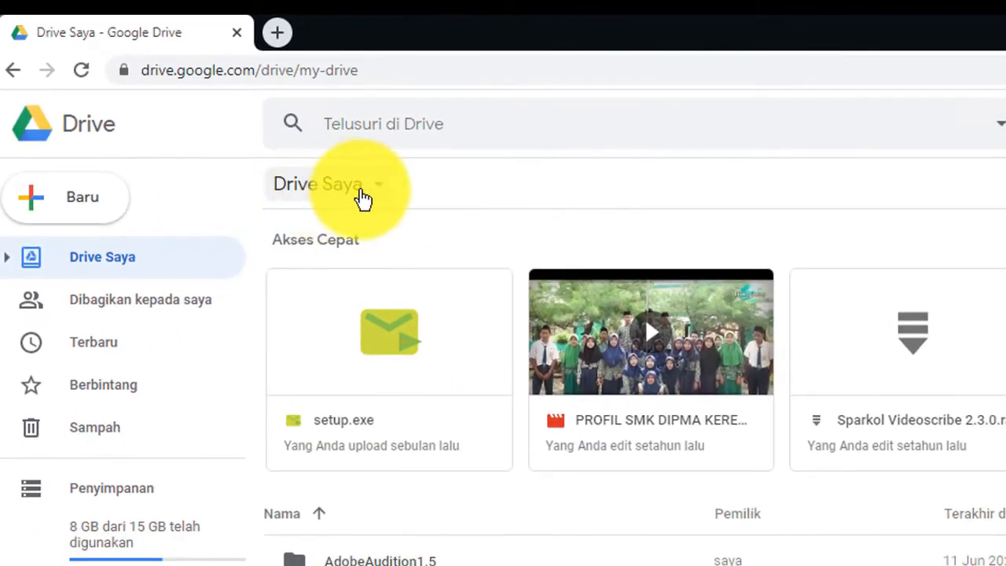
{"action": "left_click", "coordinate": [380, 197]}
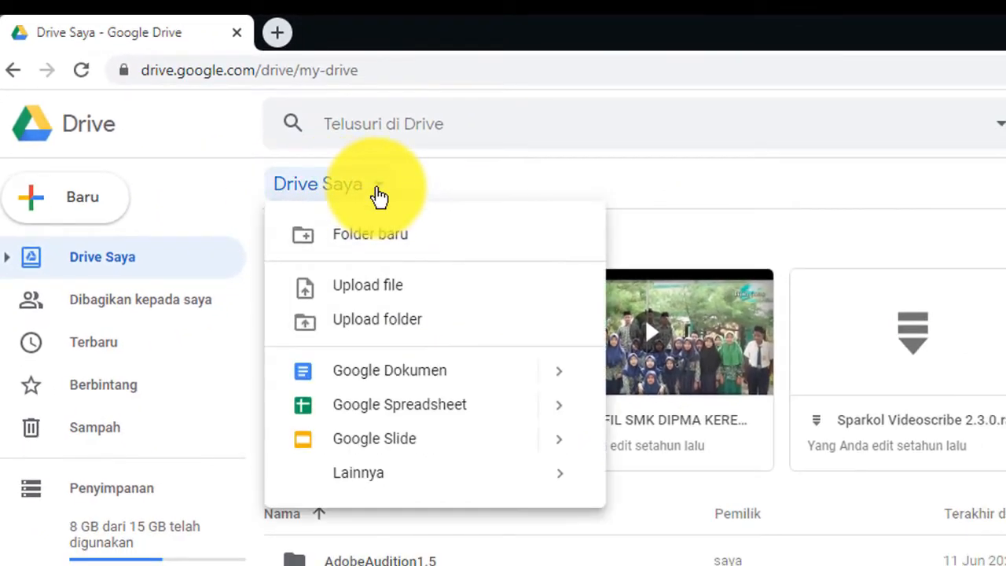
{"action": "mouse_move", "coordinate": [348, 485]}
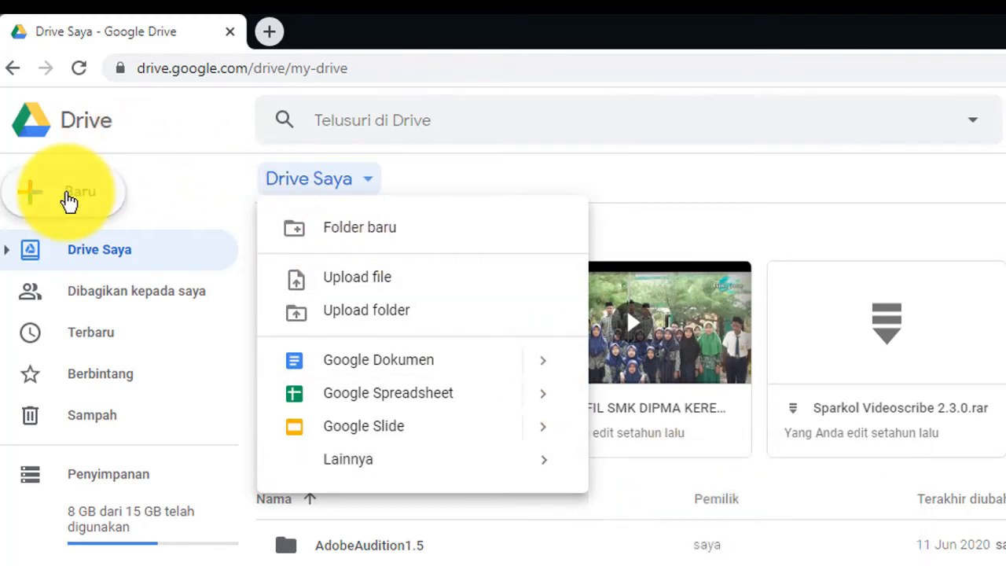
{"action": "left_click", "coordinate": [69, 196]}
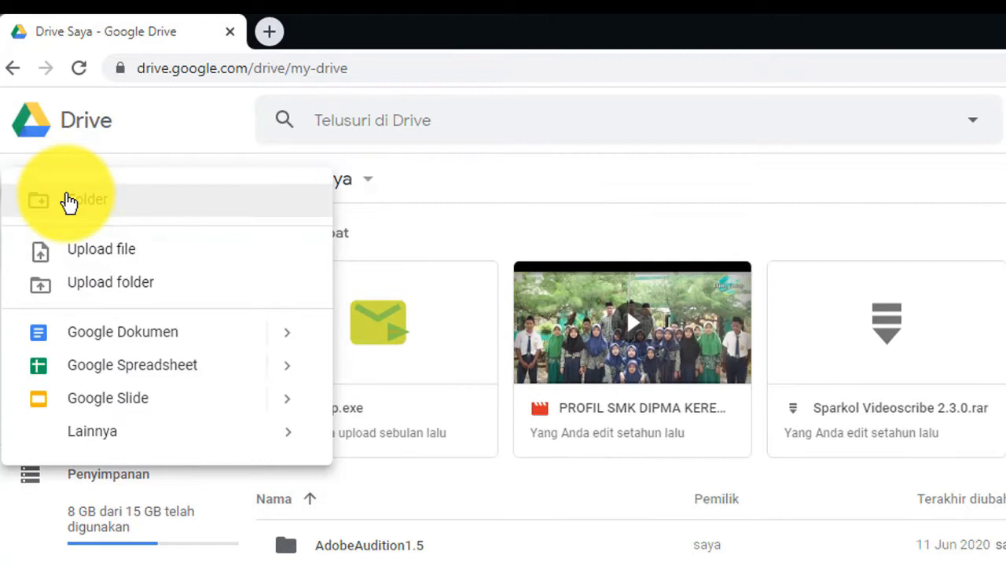
{"action": "mouse_move", "coordinate": [96, 436]}
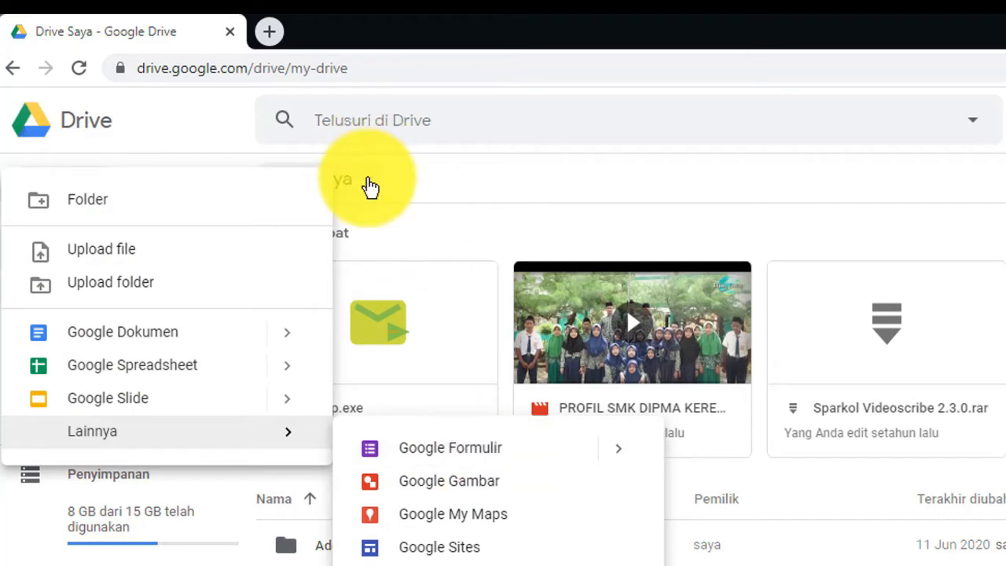
{"action": "left_click", "coordinate": [369, 186]}
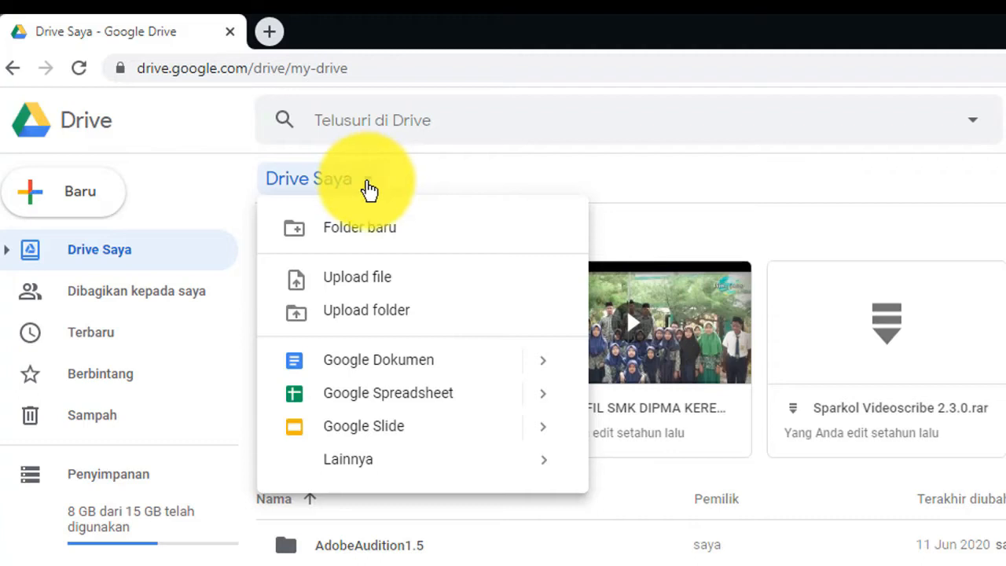
{"action": "left_click", "coordinate": [370, 189]}
{"action": "left_click", "coordinate": [370, 188]}
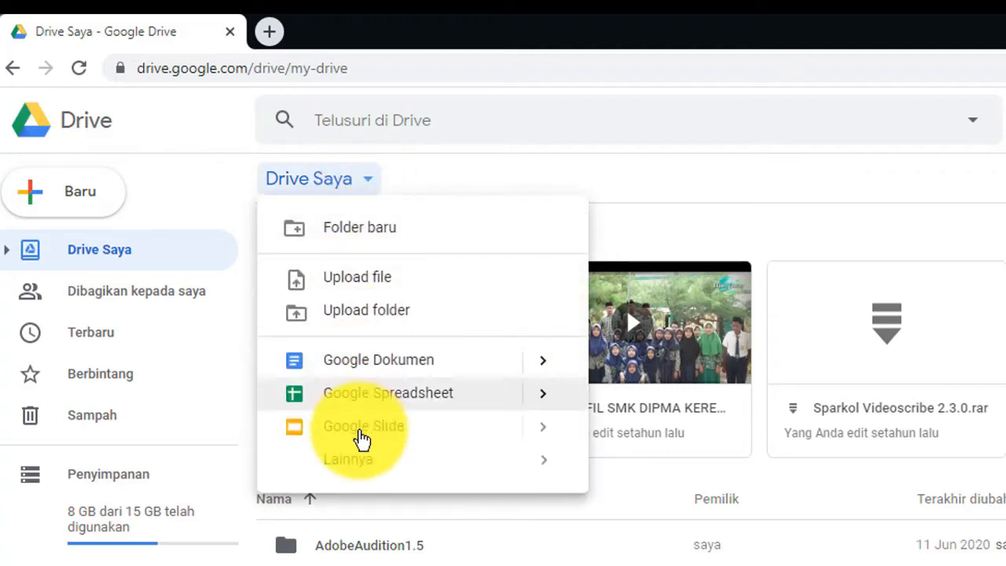
{"action": "mouse_move", "coordinate": [361, 468]}
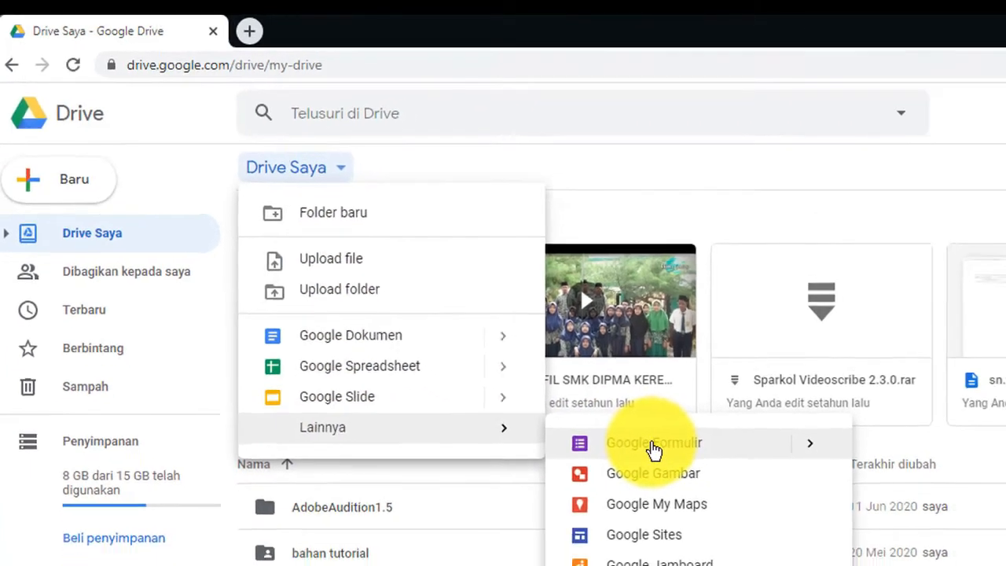
{"action": "left_click", "coordinate": [705, 477]}
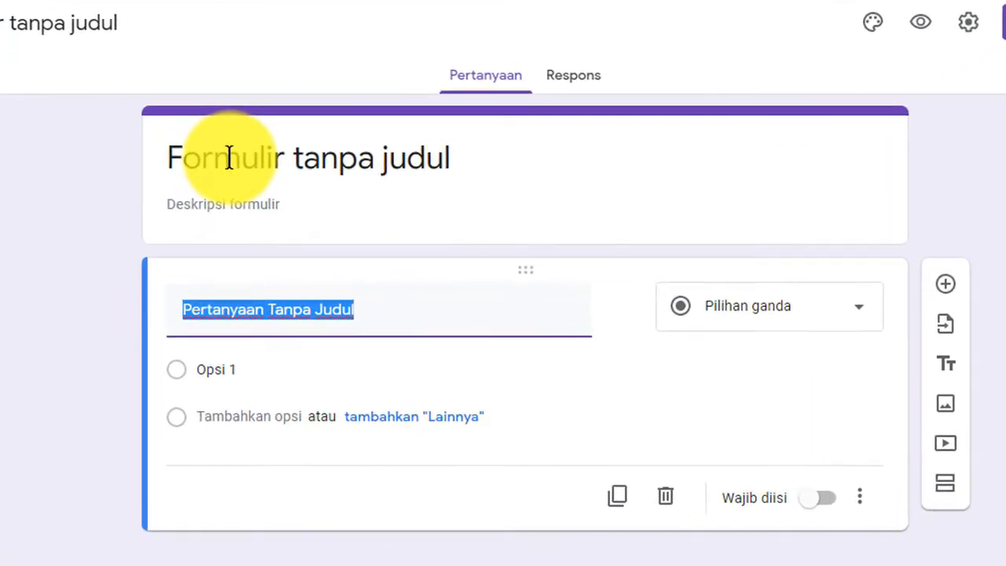
- Replace 'Formulir tanpa judul' with 'Ulangan Harian 1 Dasar Desain Grafis Kelas X MM'
{"action": "left_click", "coordinate": [192, 223]}
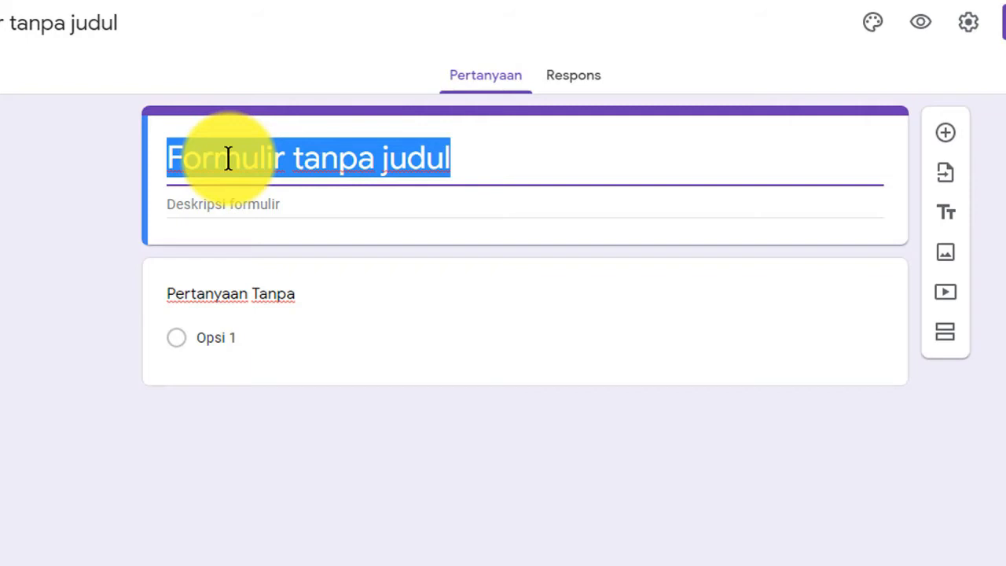
{"action": "type", "text": "Ulang"}
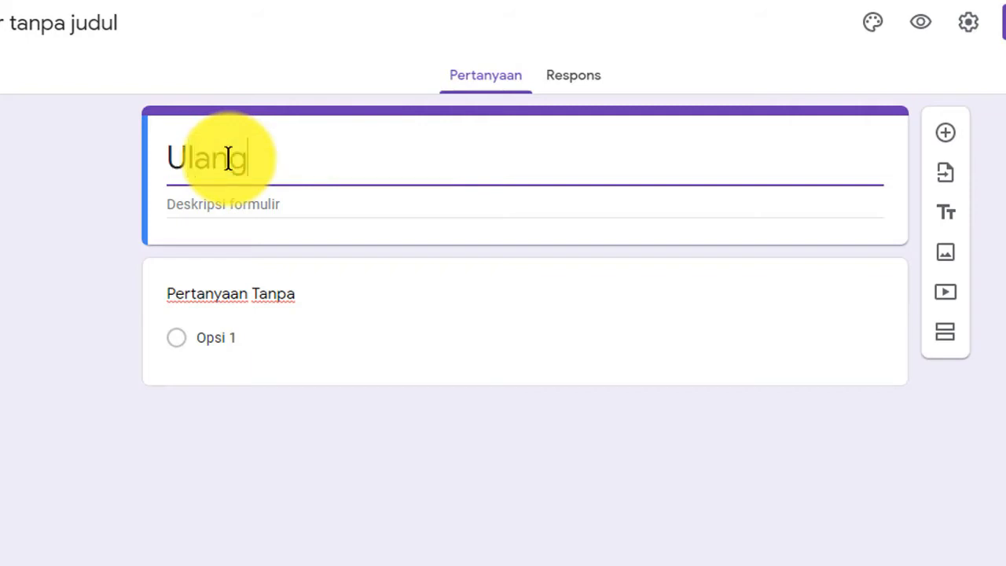
{"action": "type", "text": "an Hari"}
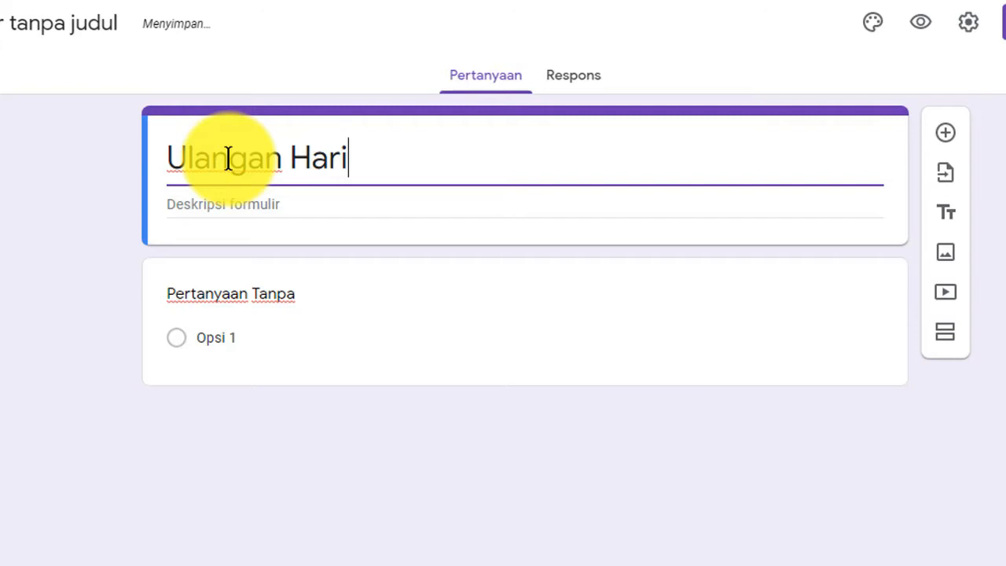
{"action": "type", "text": "an 1 DDG"}
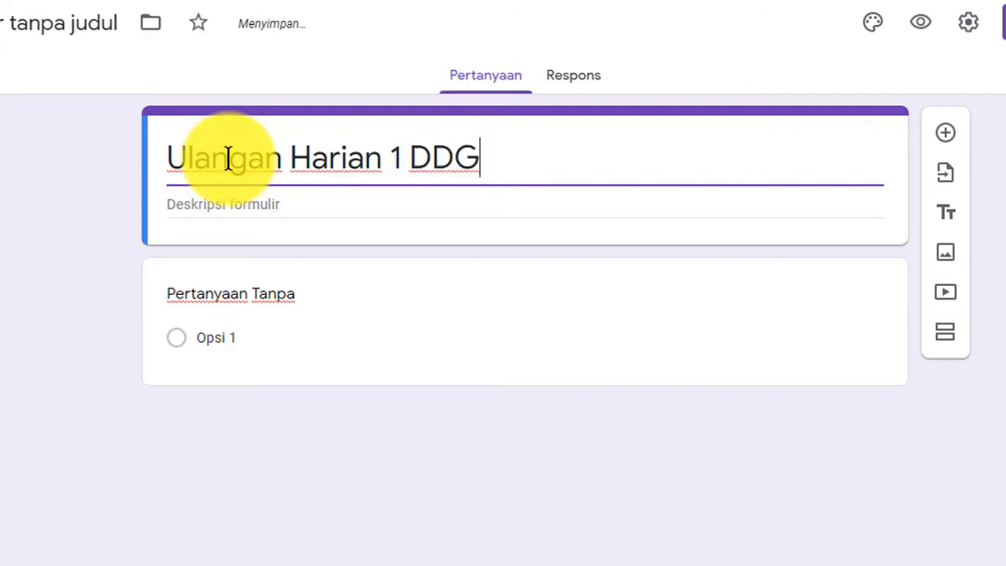
{"action": "left_click_drag", "start_coordinate": [433, 157], "coordinate": [495, 164]}
{"action": "type", "text": "asar Desai"}
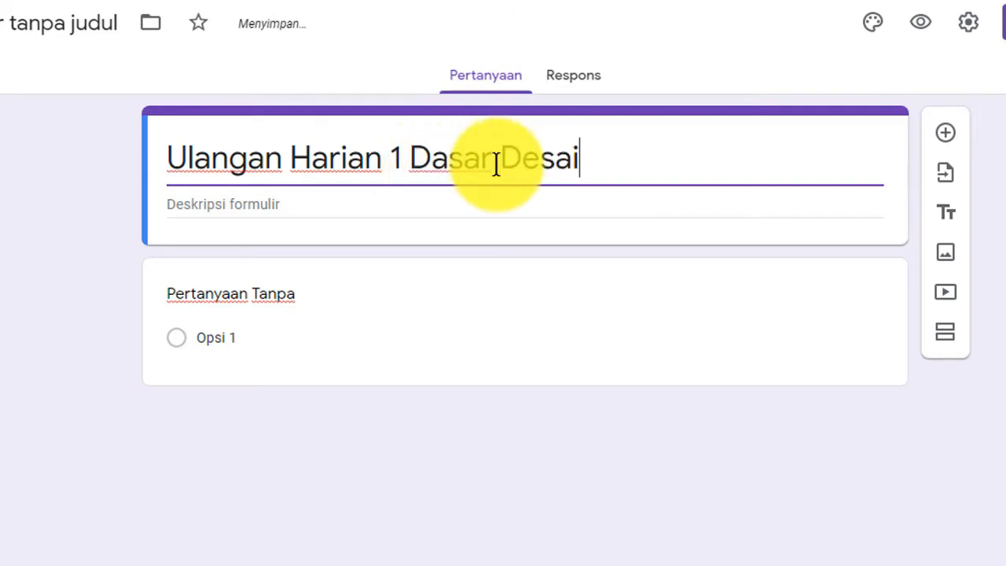
{"action": "type", "text": "n Grafis Ke"}
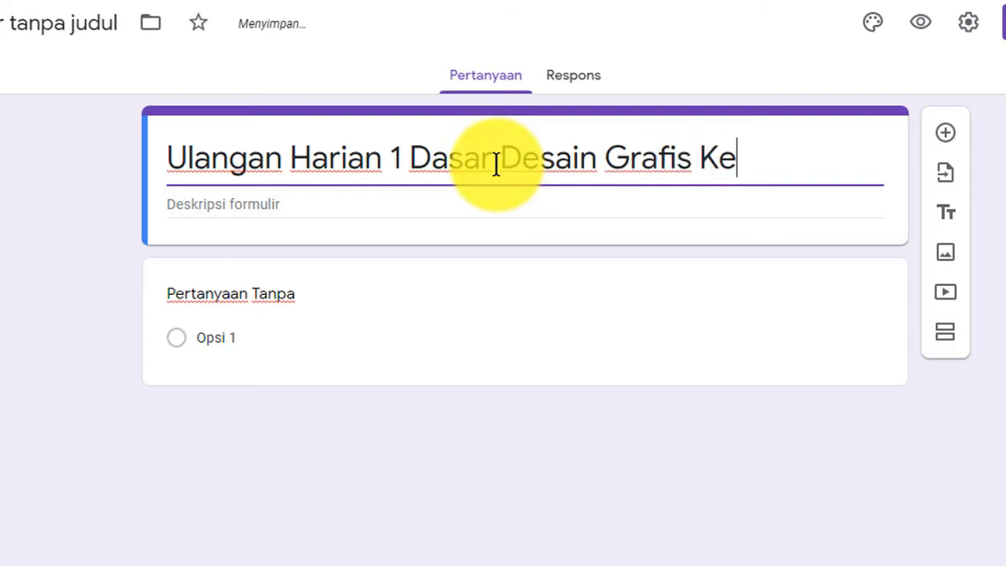
{"action": "type", "text": "las X MM"}
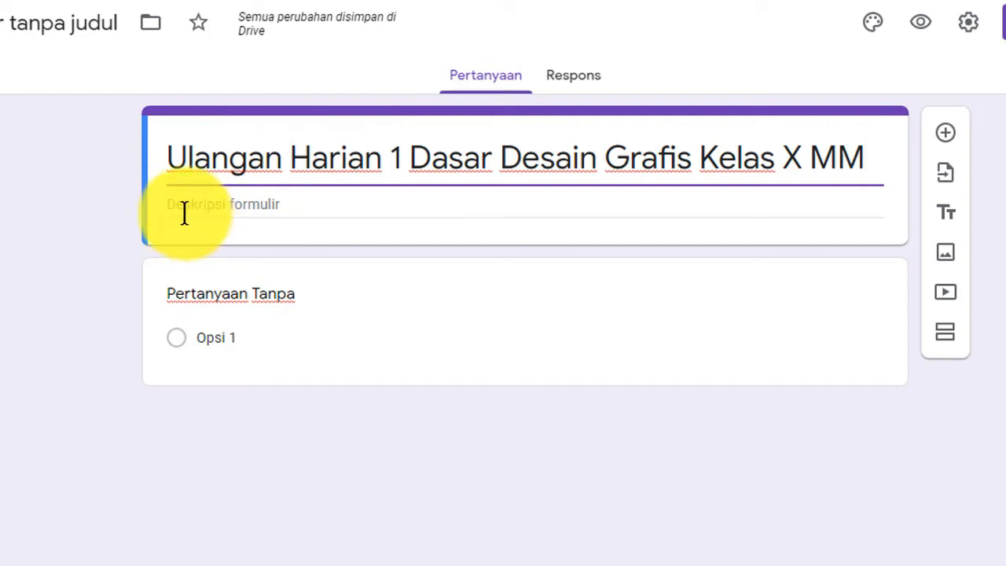
{"action": "left_click_drag", "start_coordinate": [166, 157], "coordinate": [898, 180]}
{"action": "key", "text": "ctrl+c"}
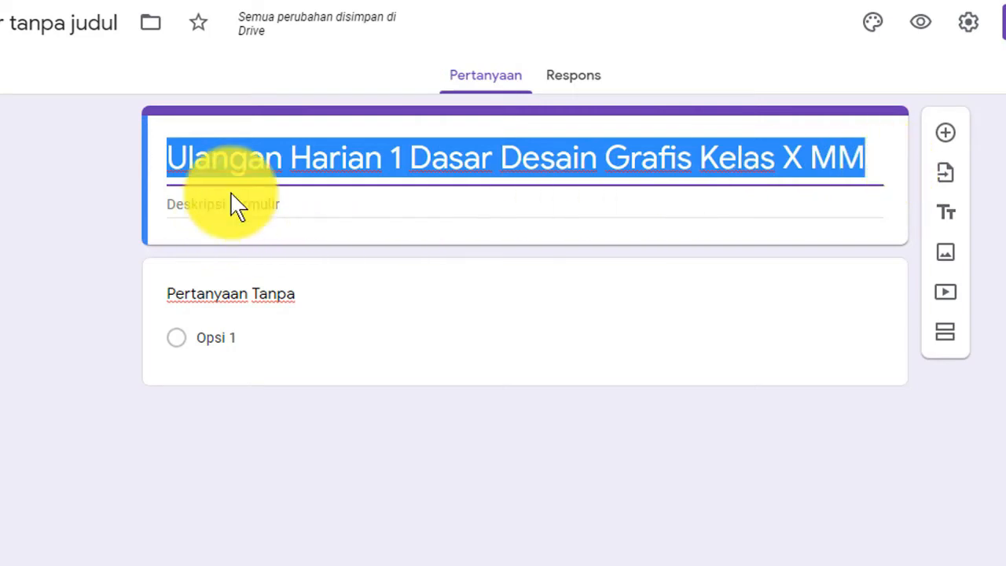
- Paste the form title into the description and dismiss the Windows colour-scheme prompt
{"action": "left_click", "coordinate": [184, 203]}
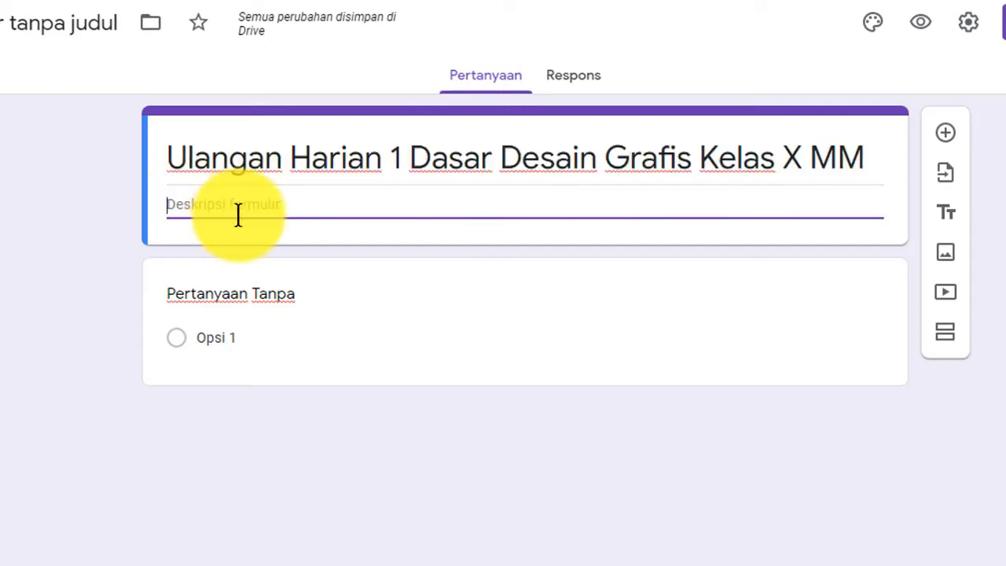
{"action": "key", "text": "ctrl+v"}
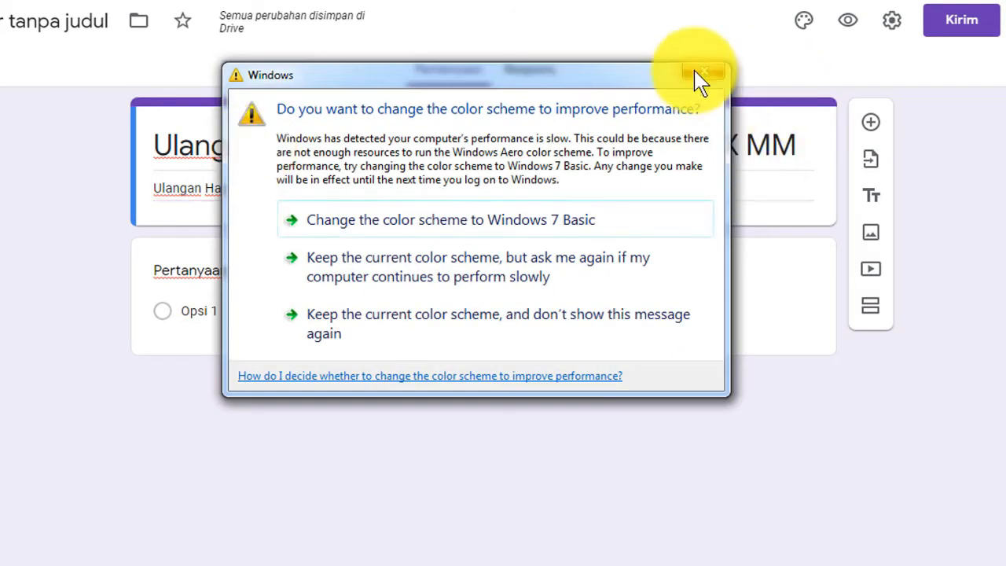
{"action": "left_click", "coordinate": [697, 73]}
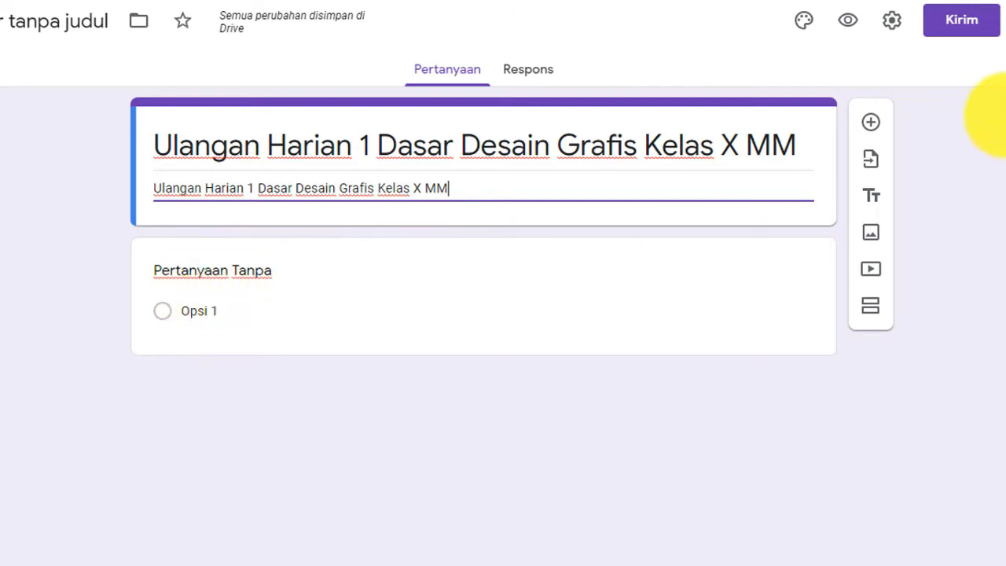
- Title the first question 'Nama Lengkap' and make it a short-answer question
{"action": "left_click", "coordinate": [208, 322]}
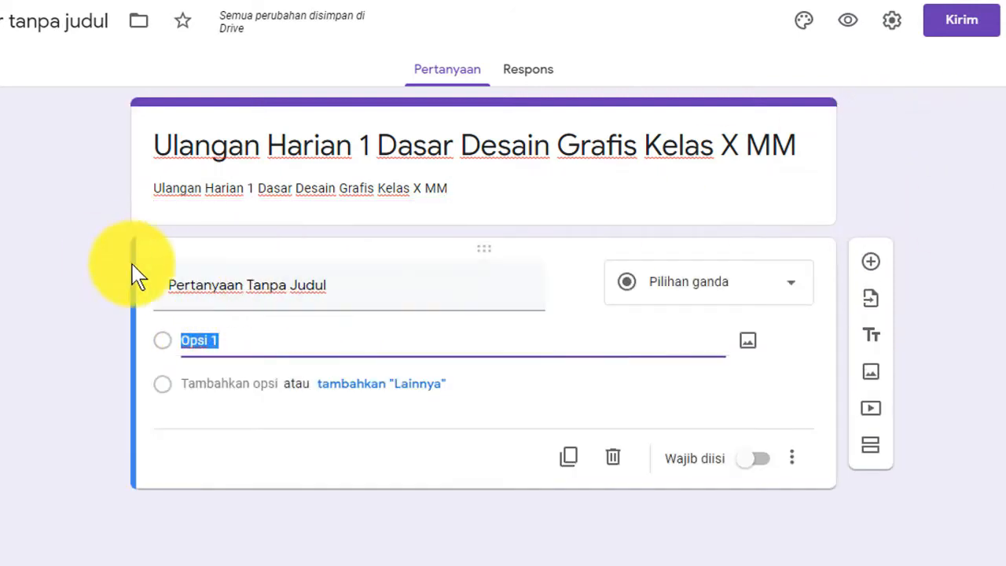
{"action": "left_click", "coordinate": [351, 282]}
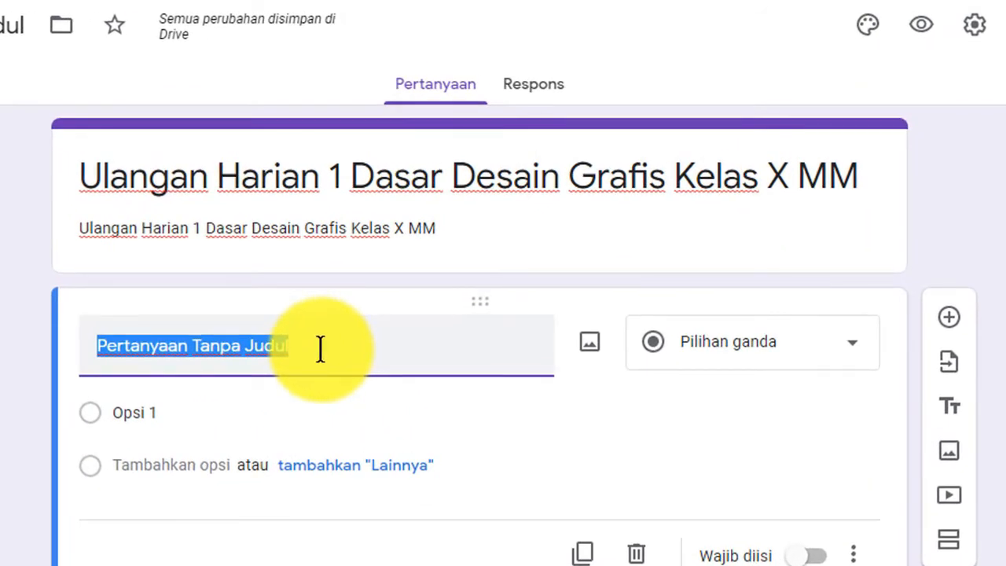
{"action": "type", "text": "Nama Lengkap"}
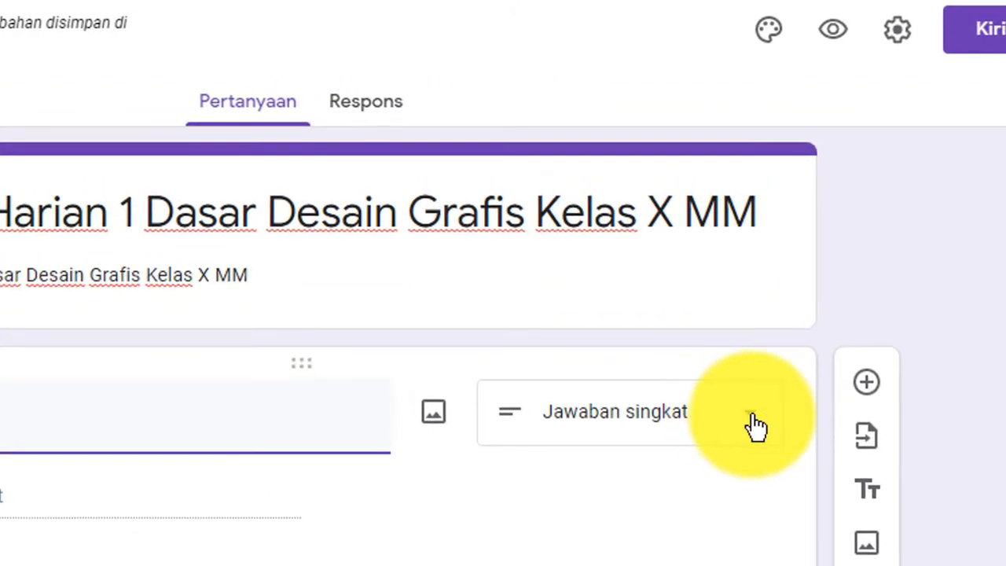
{"action": "left_click", "coordinate": [774, 337]}
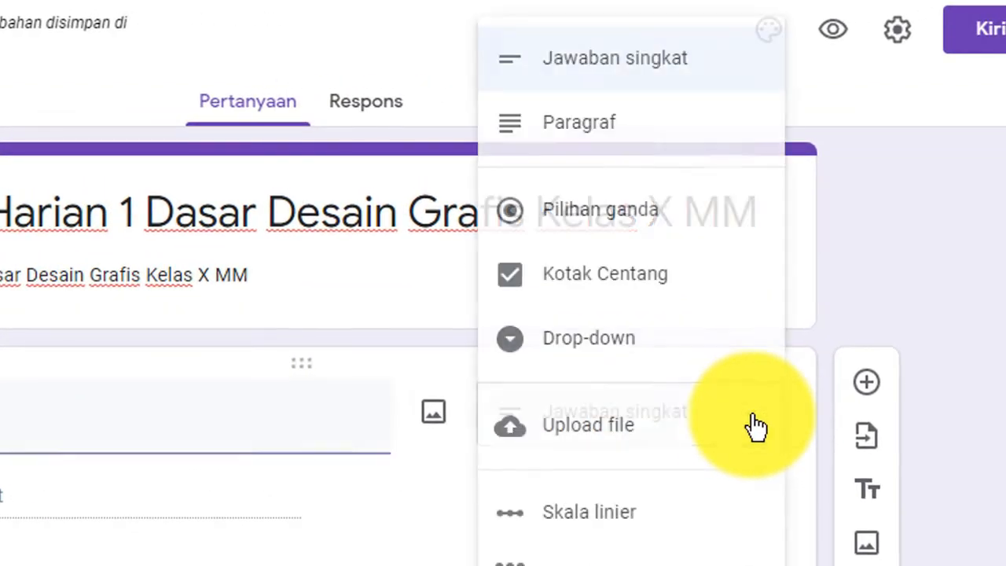
{"action": "left_click", "coordinate": [643, 79]}
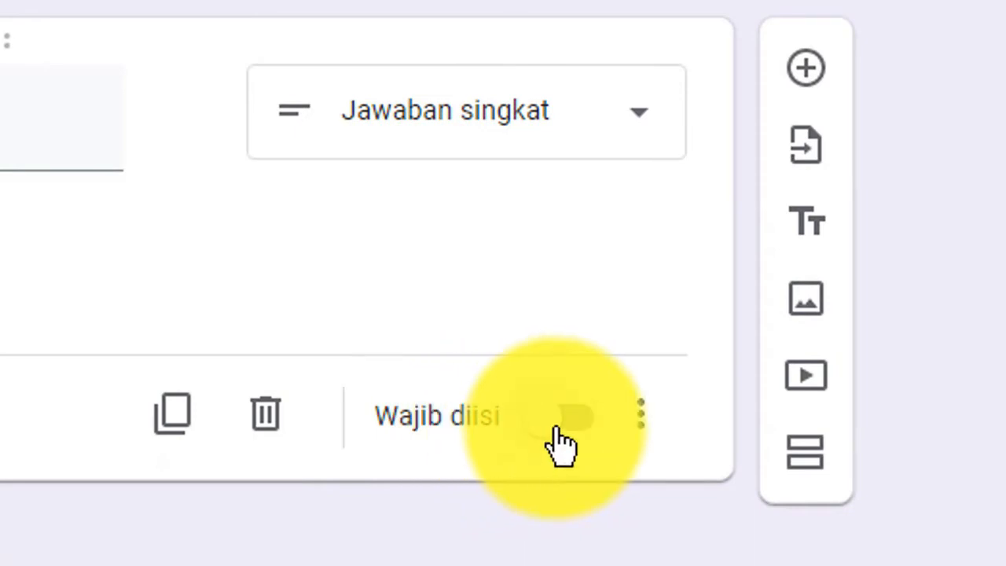
- Make the Nama Lengkap question required and add a new question below it
{"action": "left_click", "coordinate": [599, 431]}
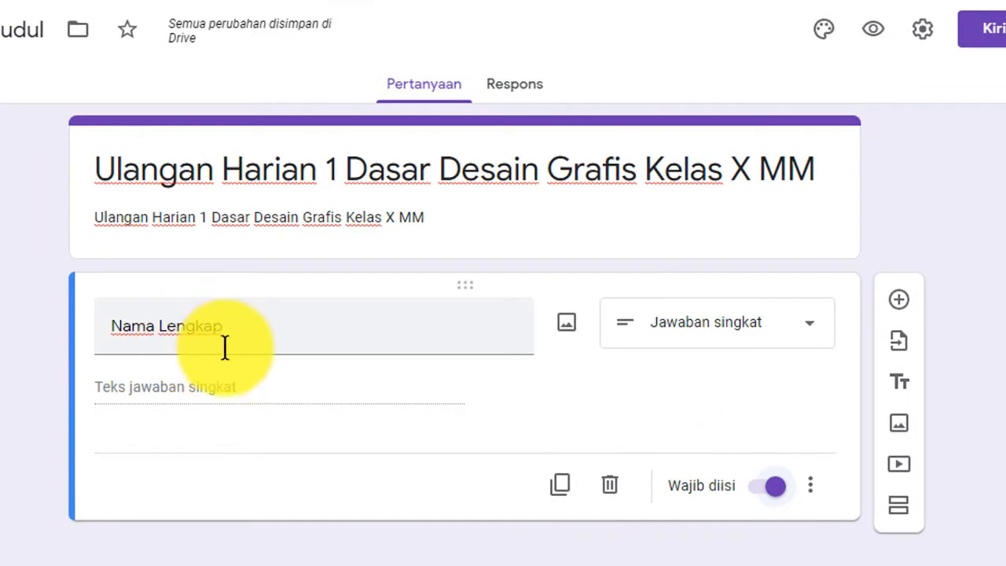
{"action": "left_click", "coordinate": [773, 491]}
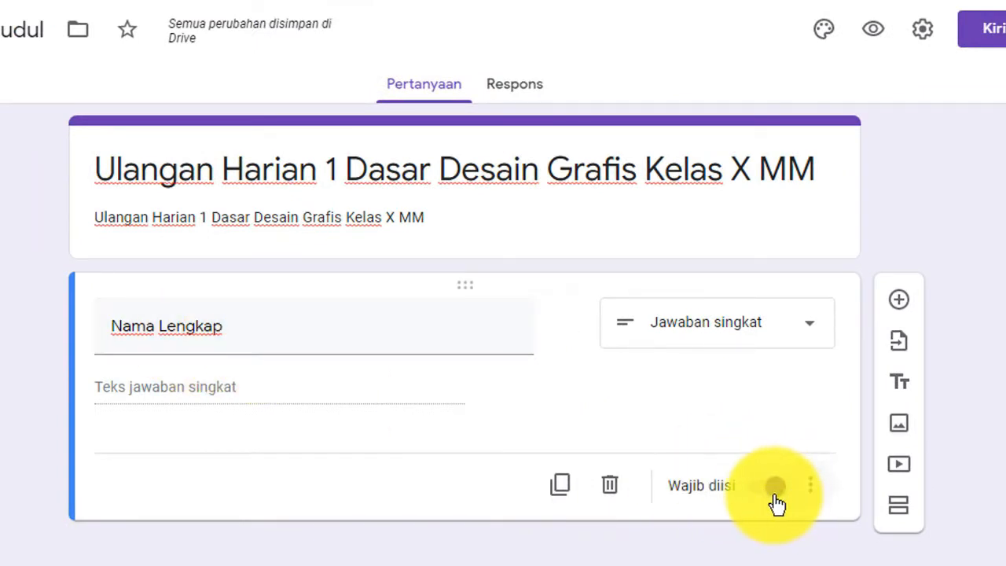
{"action": "left_click", "coordinate": [776, 489]}
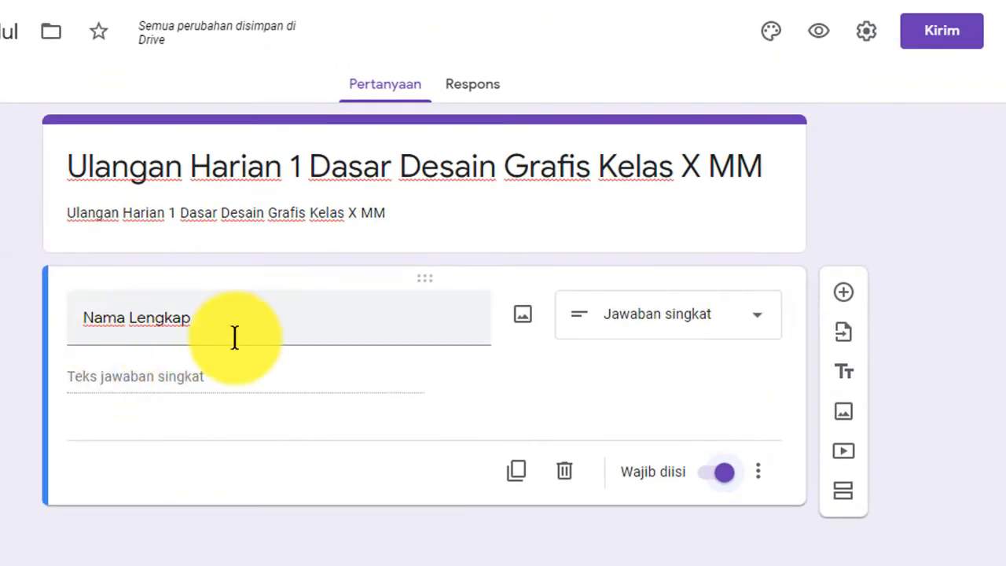
{"action": "left_click", "coordinate": [843, 295]}
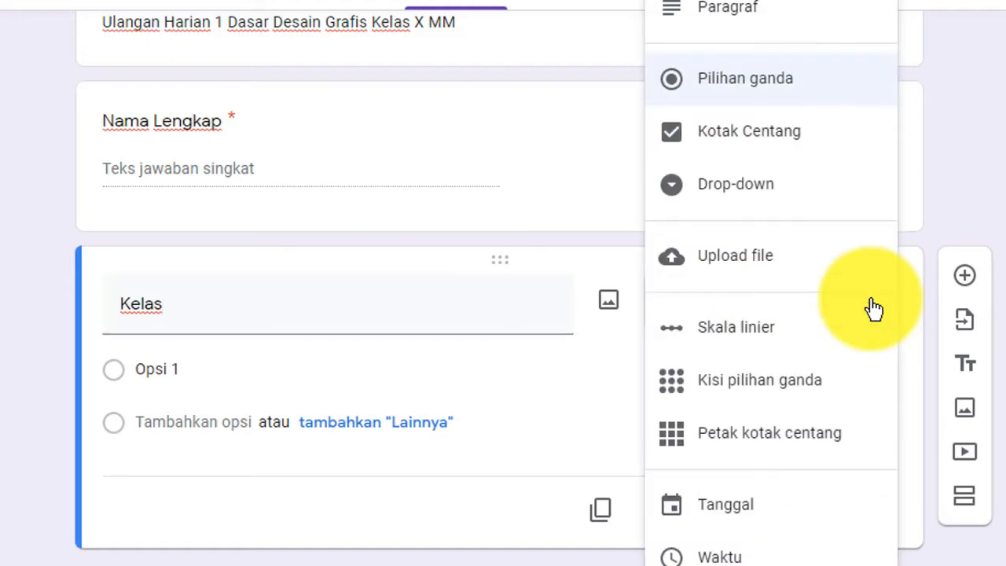
- Change Kelas to a required drop-down listing 'X MM 1' and 'X MM 2'
{"action": "left_click", "coordinate": [726, 195]}
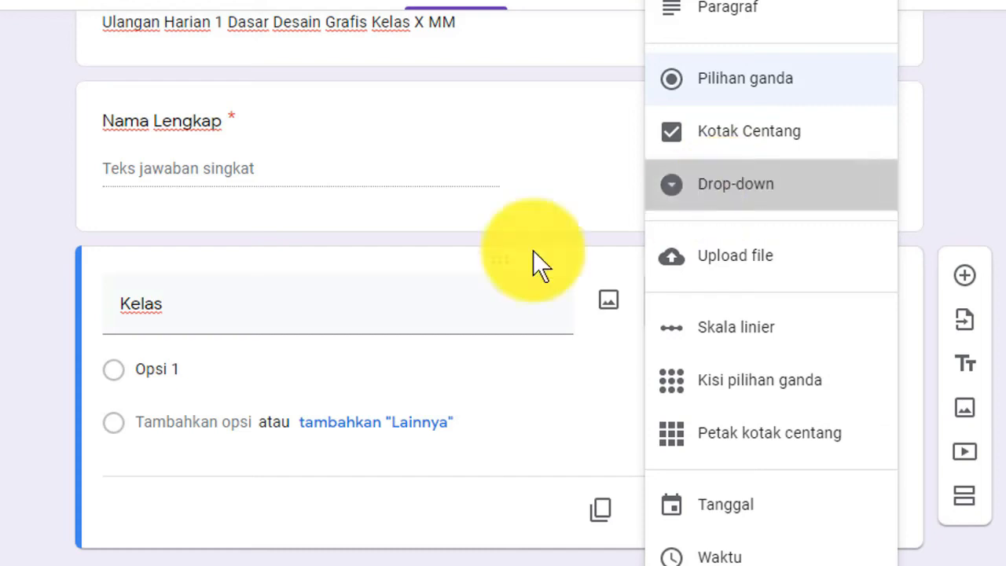
{"action": "left_click", "coordinate": [148, 367]}
{"action": "type", "text": "X"}
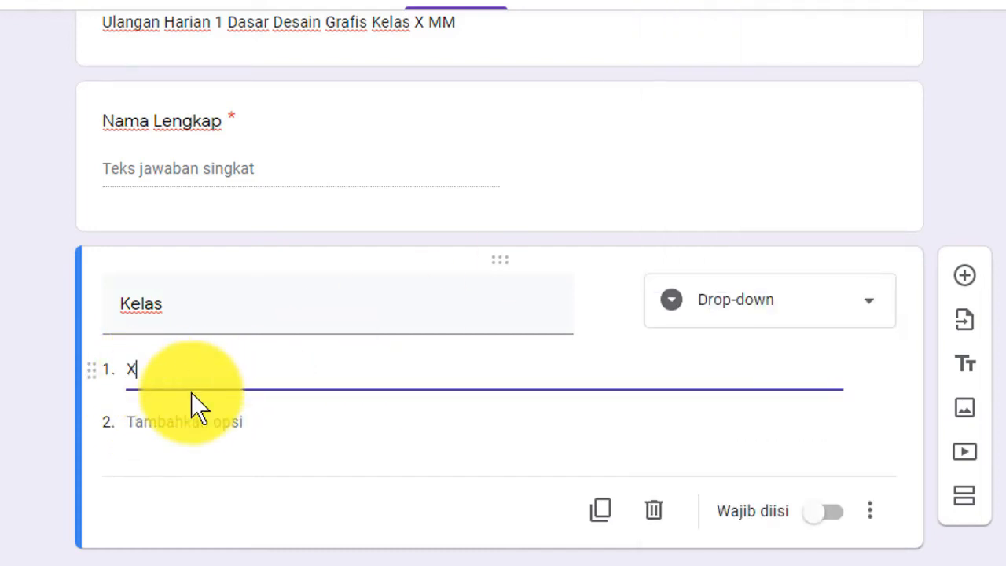
{"action": "type", "text": " MM 1"}
{"action": "left_click", "coordinate": [162, 422]}
{"action": "type", "text": "X"}
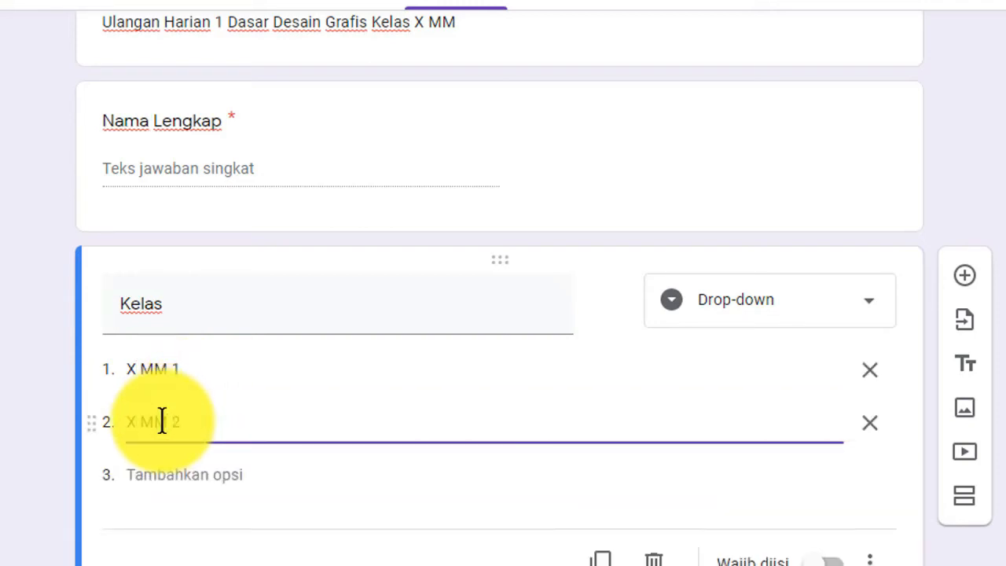
{"action": "type", "text": " MM 2"}
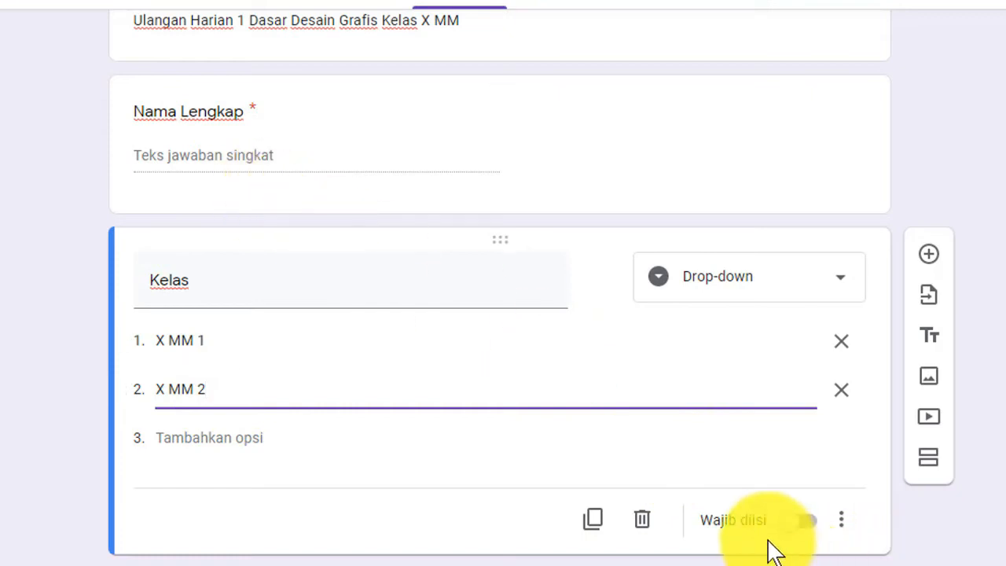
{"action": "left_click", "coordinate": [812, 526]}
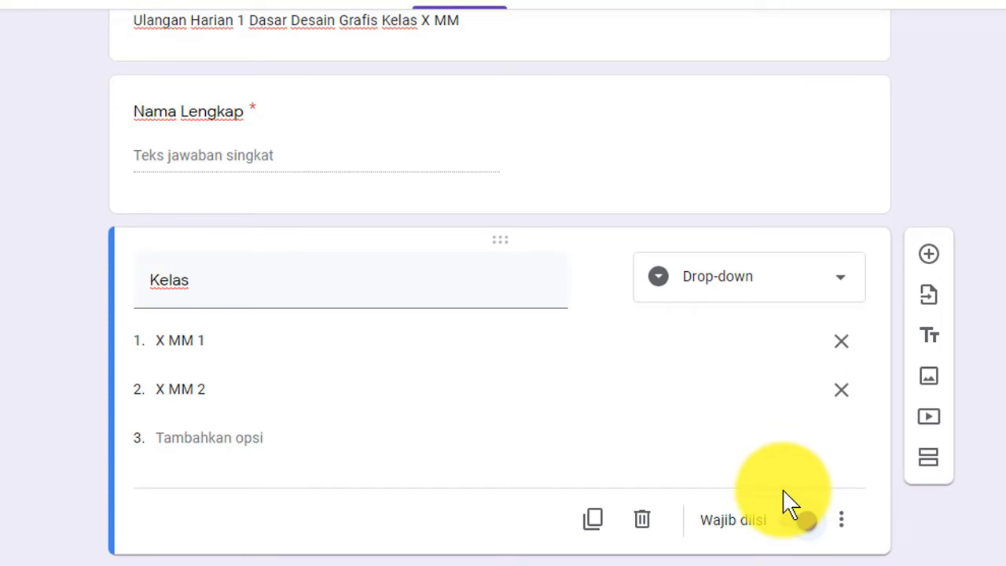
{"action": "left_click", "coordinate": [798, 514]}
{"action": "scroll", "coordinate": [291, 262], "scroll_direction": "up", "scroll_amount": 1}
{"action": "scroll", "coordinate": [298, 269], "scroll_direction": "down", "scroll_amount": 1}
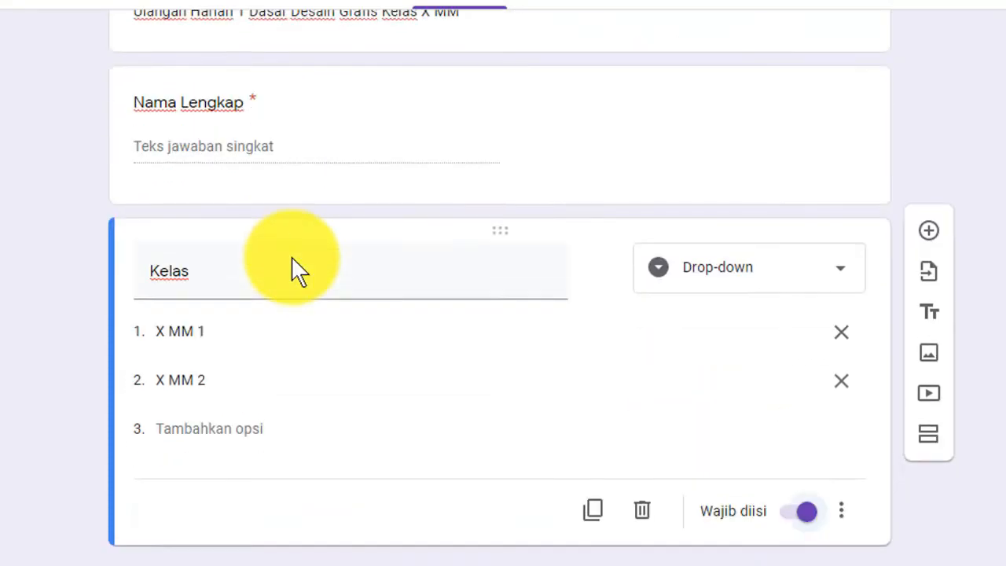
{"action": "scroll", "coordinate": [293, 269], "scroll_direction": "down", "scroll_amount": 1}
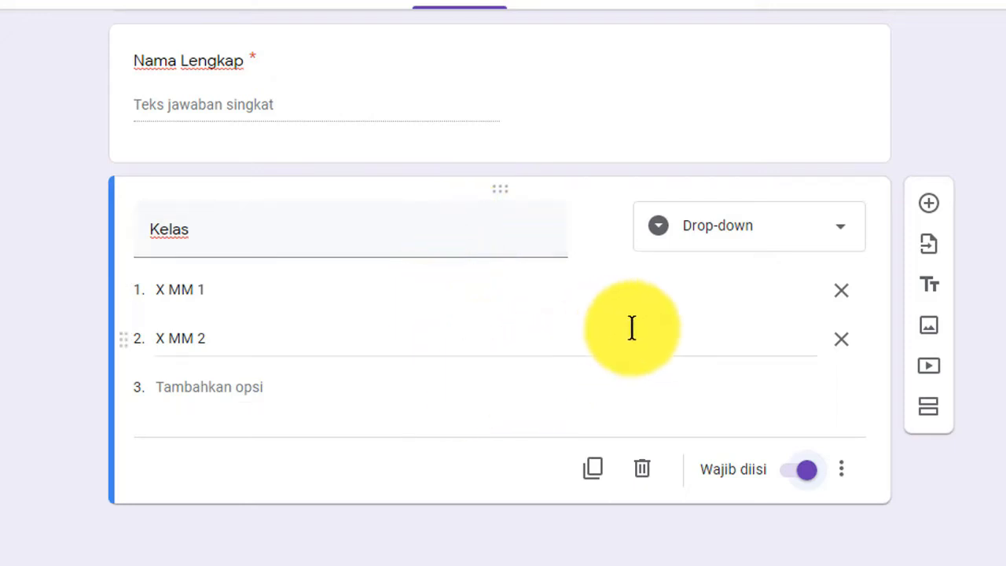
- Add a new short-answer question titled 'Token' below Kelas
{"action": "left_click", "coordinate": [930, 206]}
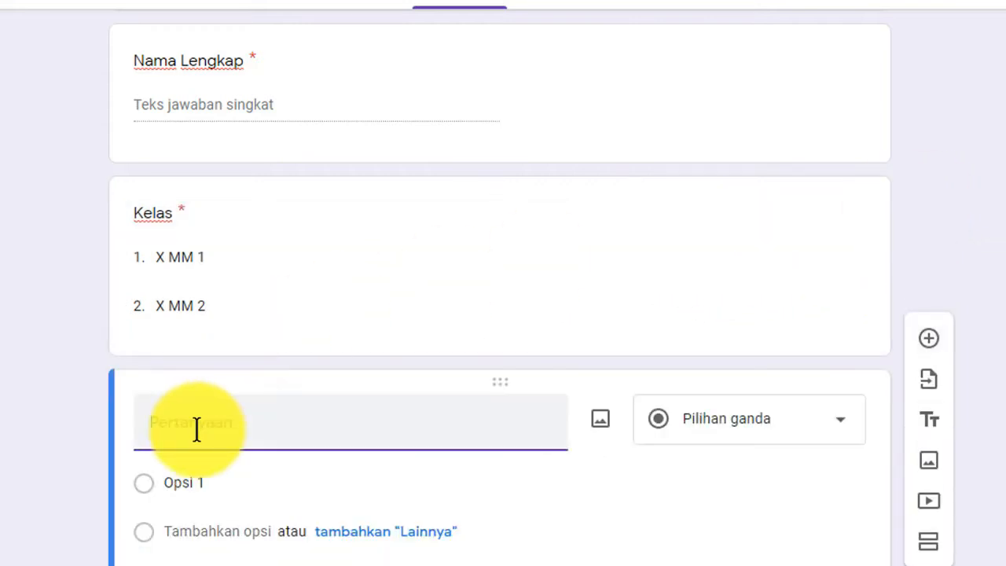
{"action": "type", "text": "oken"}
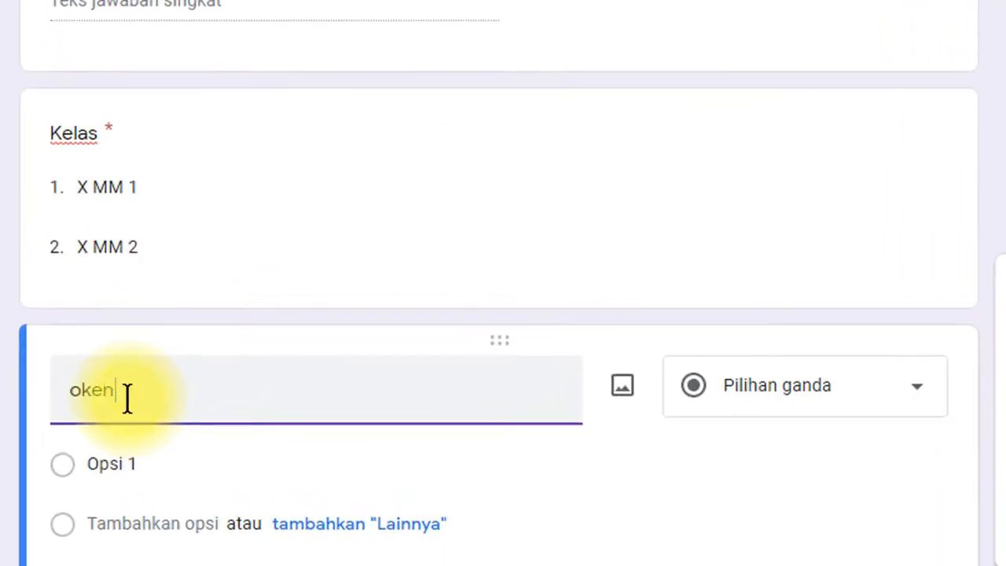
{"action": "key", "text": "BackSpace"}
{"action": "key", "text": "BackSpace"}
{"action": "key", "text": "BackSpace"}
{"action": "type", "text": "T"}
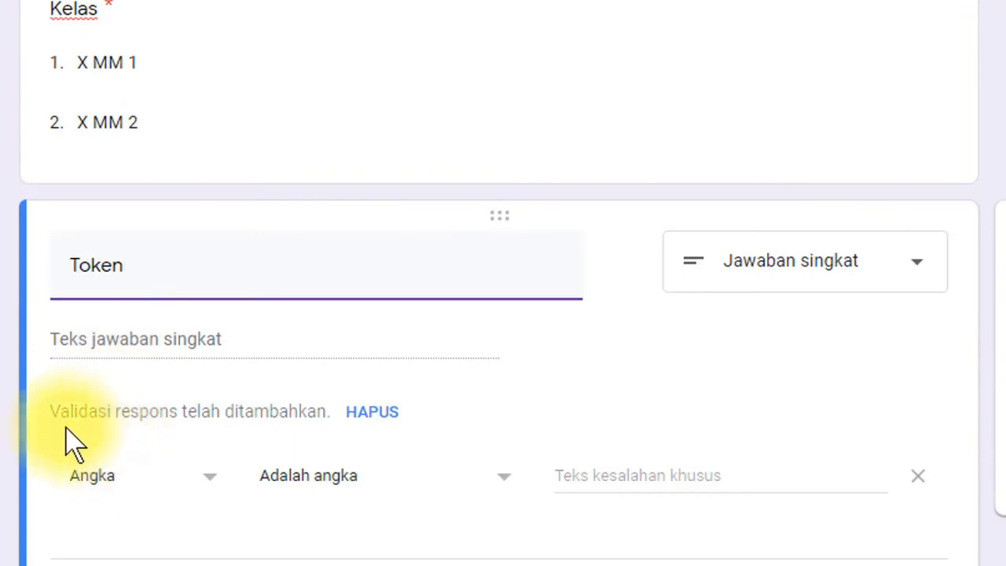
{"action": "scroll", "coordinate": [151, 431], "scroll_direction": "down", "scroll_amount": 1}
{"action": "scroll", "coordinate": [154, 440], "scroll_direction": "down", "scroll_amount": 2}
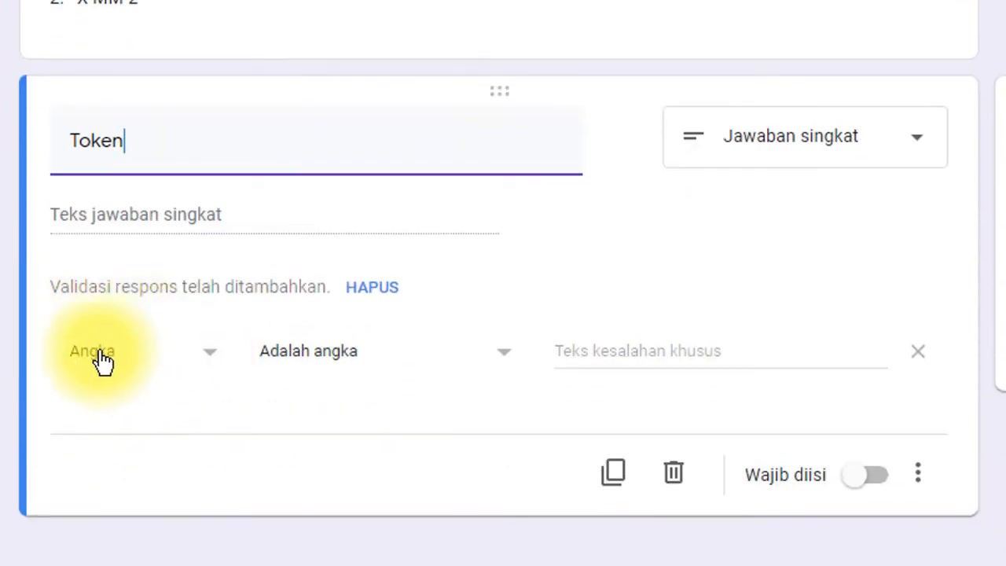
- Set Text response validation with the error message 'Maaf Token Anda Tidak Benar'
{"action": "left_click", "coordinate": [212, 361]}
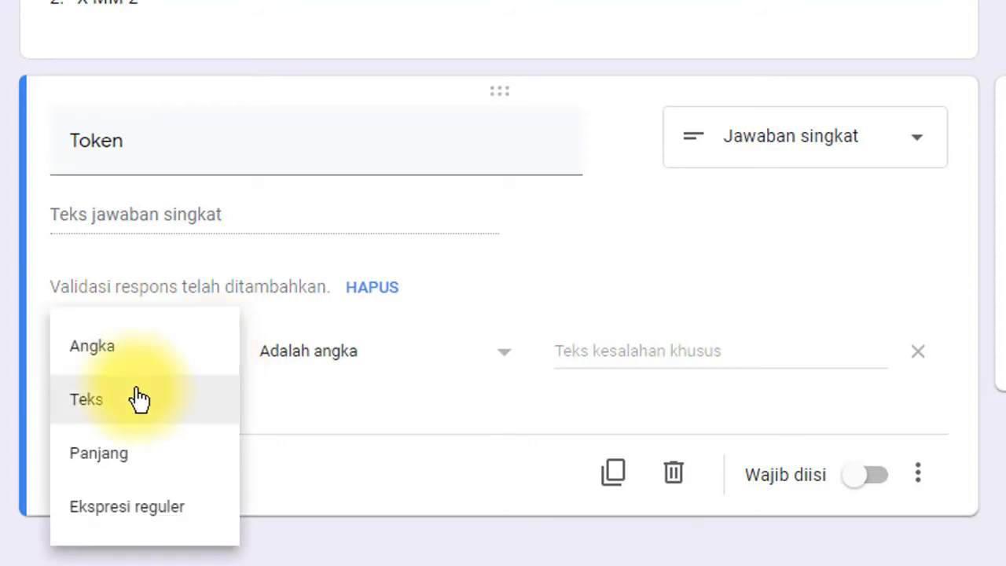
{"action": "left_click", "coordinate": [102, 401]}
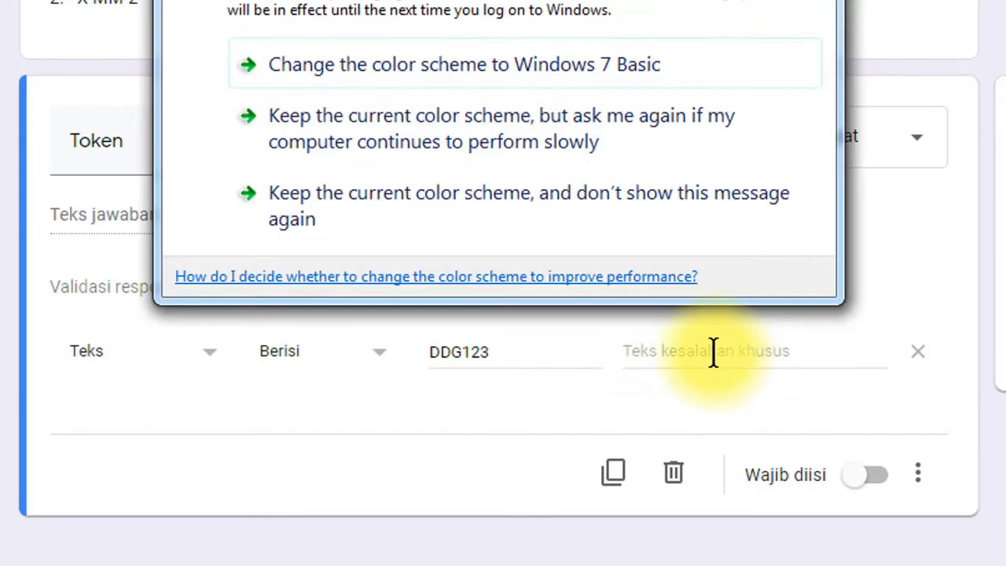
{"action": "left_click", "coordinate": [658, 355]}
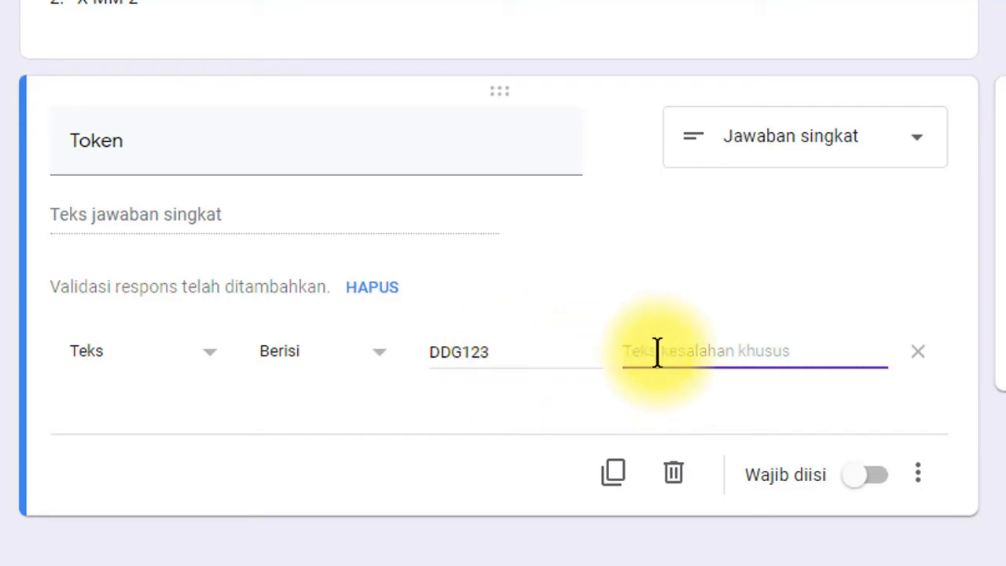
{"action": "type", "text": "Maaf Token Anda Tidak Benar"}
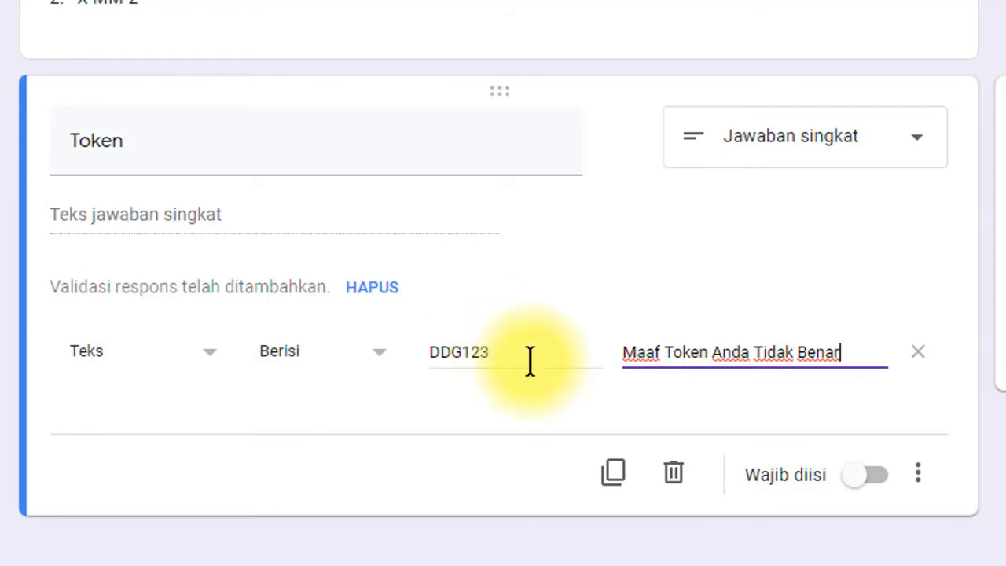
{"action": "left_click", "coordinate": [884, 481]}
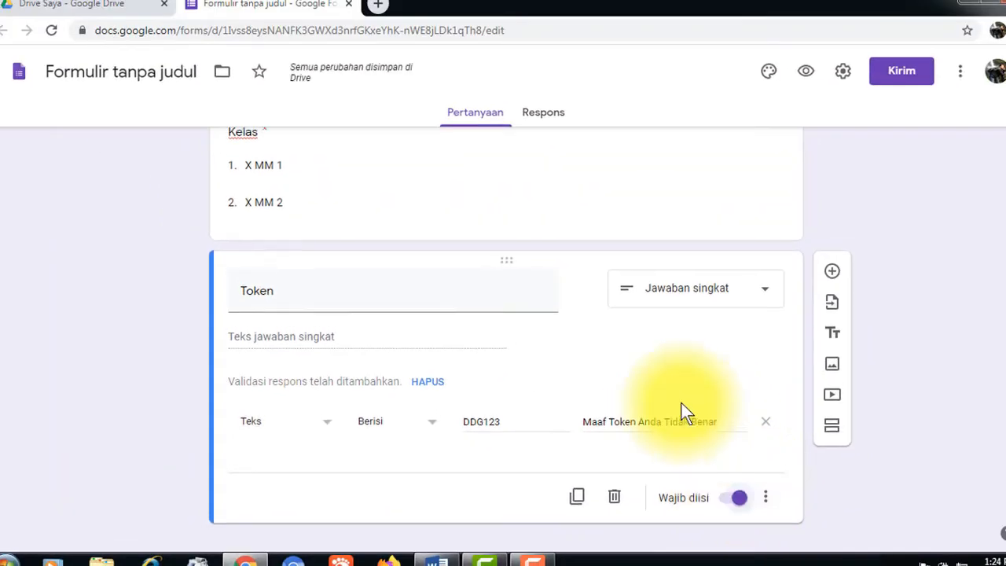
{"action": "scroll", "coordinate": [680, 410], "scroll_direction": "up", "scroll_amount": 4}
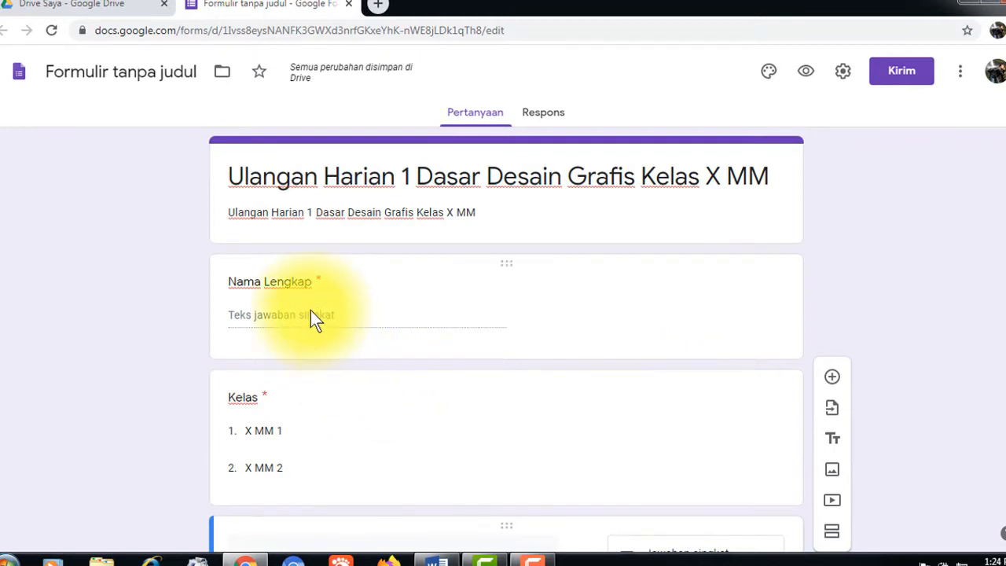
{"action": "scroll", "coordinate": [340, 376], "scroll_direction": "down", "scroll_amount": 1}
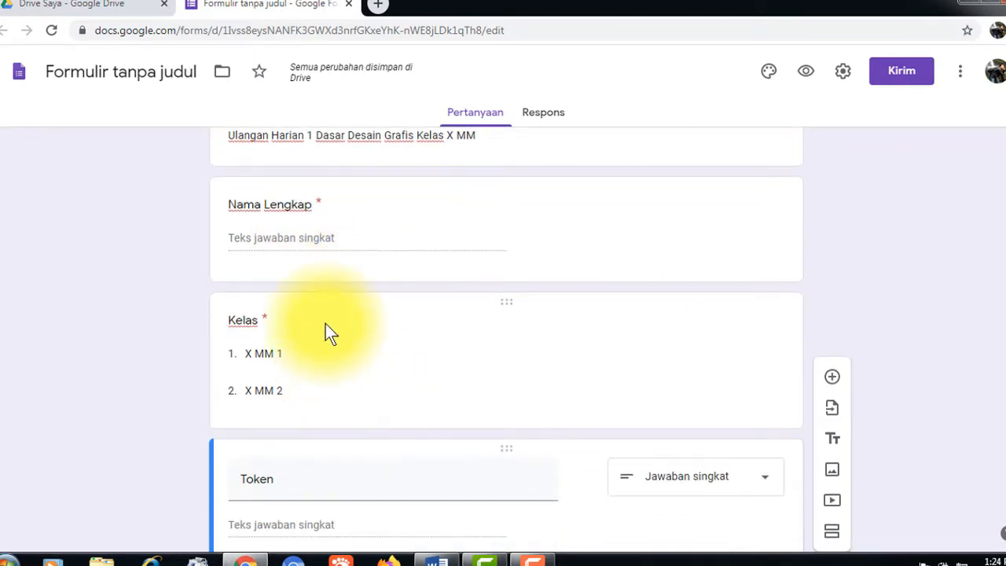
{"action": "scroll", "coordinate": [406, 353], "scroll_direction": "down", "scroll_amount": 1}
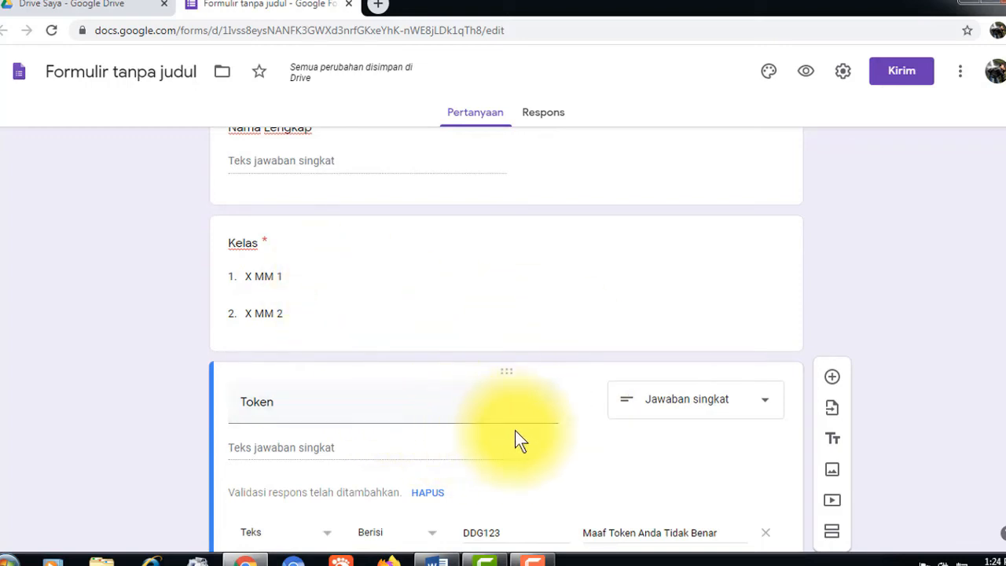
{"action": "scroll", "coordinate": [519, 408], "scroll_direction": "down", "scroll_amount": 2}
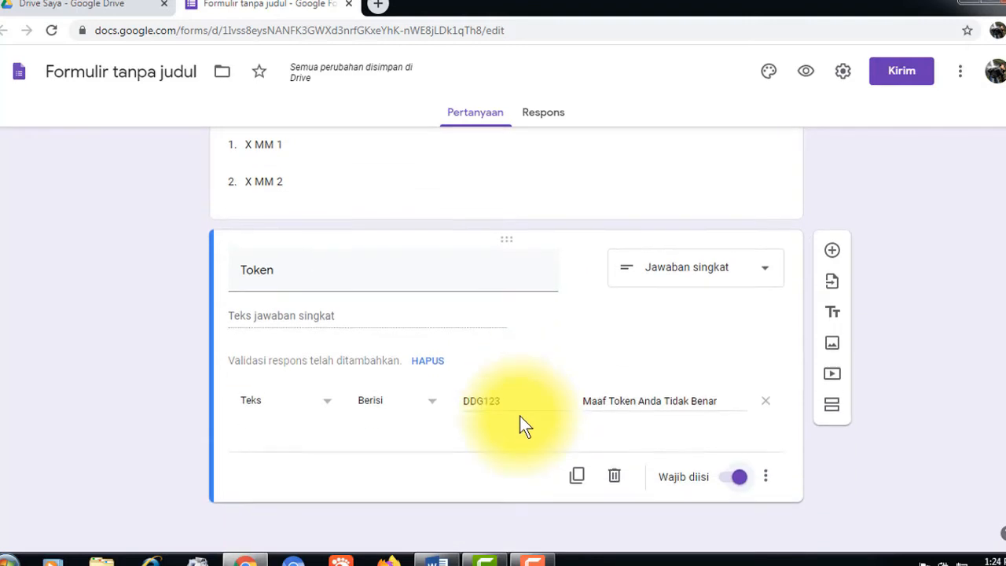
{"action": "scroll", "coordinate": [519, 416], "scroll_direction": "up", "scroll_amount": 4}
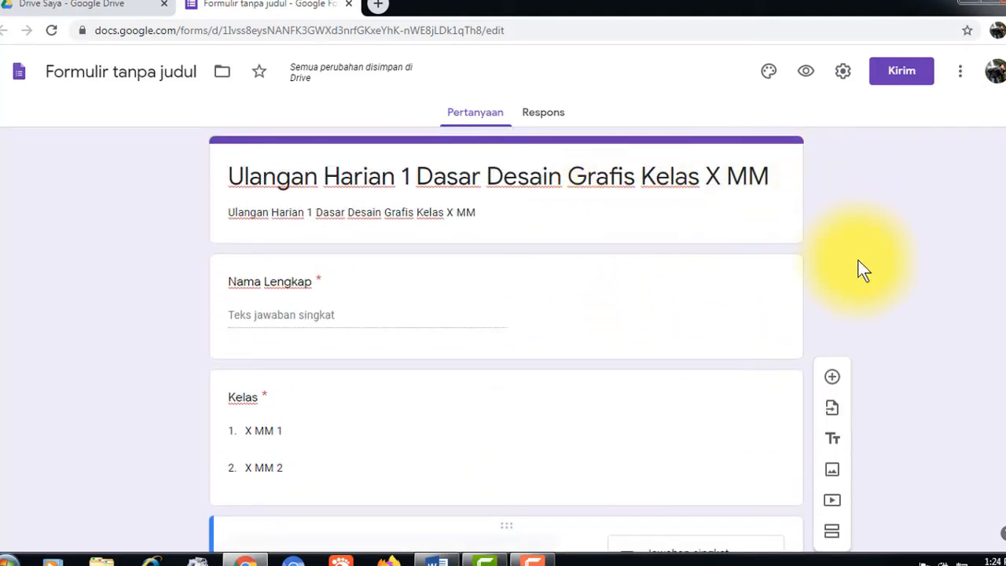
{"action": "scroll", "coordinate": [858, 271], "scroll_direction": "down", "scroll_amount": 2}
{"action": "scroll", "coordinate": [964, 287], "scroll_direction": "down", "scroll_amount": 2}
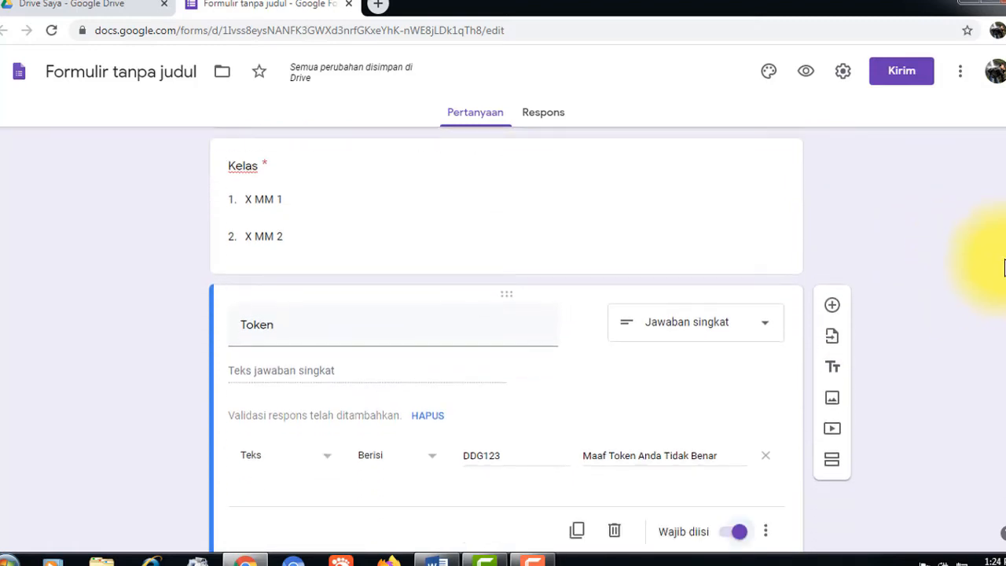
{"action": "scroll", "coordinate": [991, 271], "scroll_direction": "down", "scroll_amount": 1}
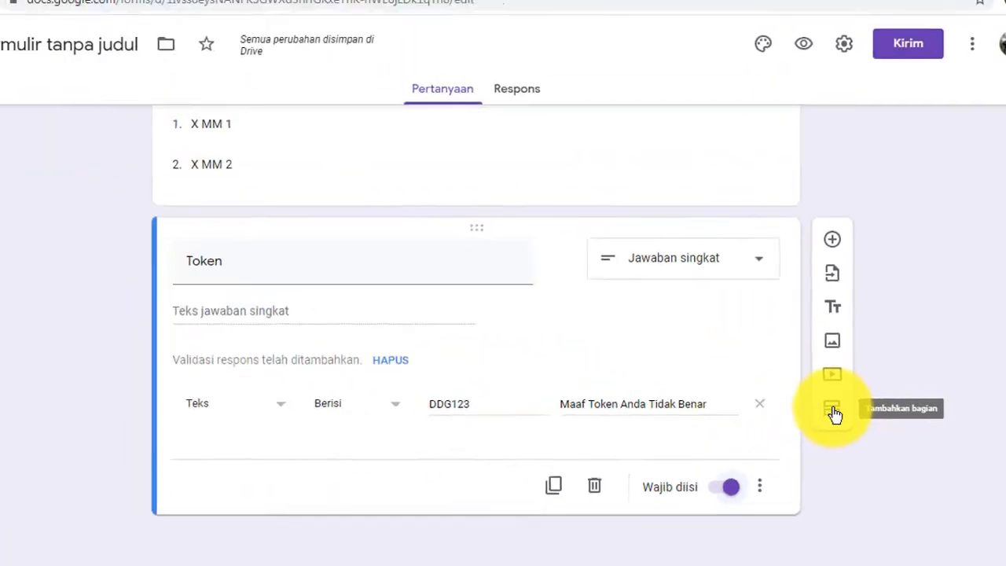
- Add a new section titled 'Pilihlah Jawaban Yang Anda Anggap Paling Benar!'
{"action": "left_click", "coordinate": [846, 424]}
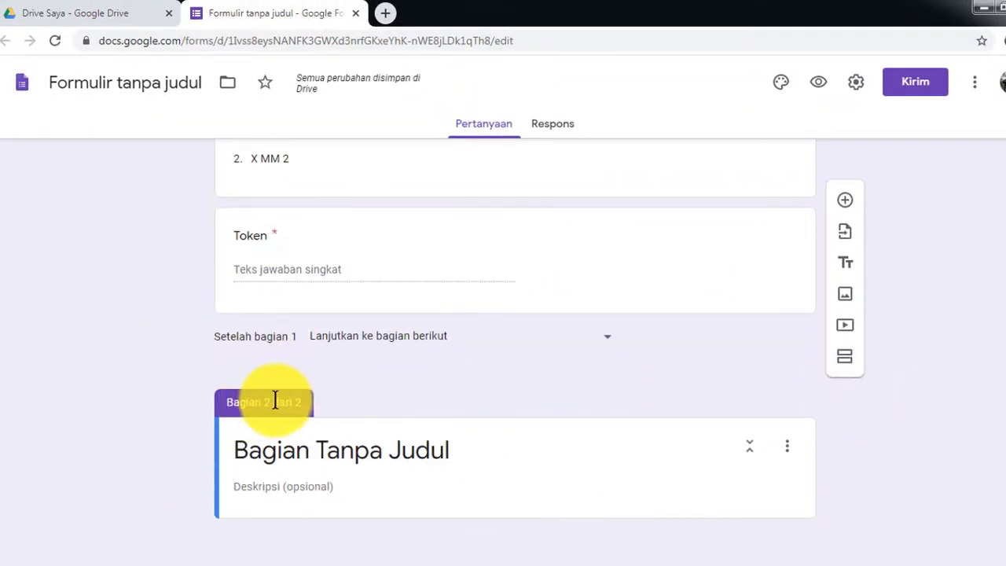
{"action": "left_click", "coordinate": [273, 459]}
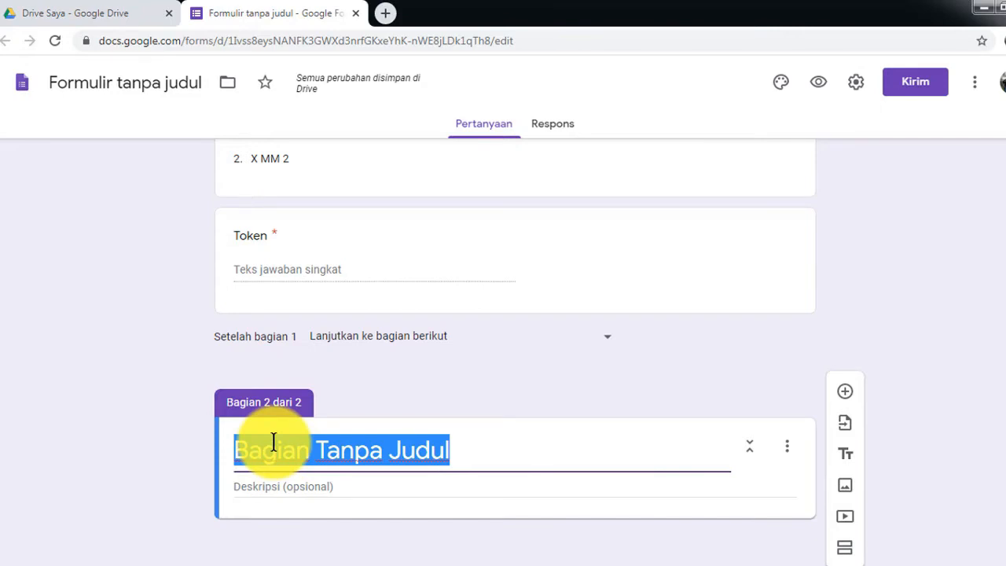
{"action": "type", "text": "Pilih"}
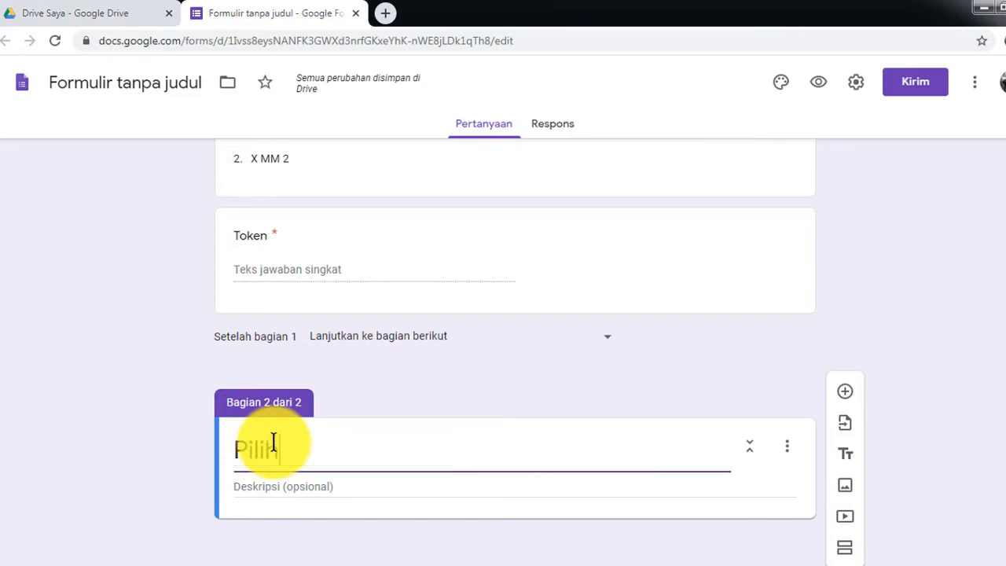
{"action": "type", "text": "la"}
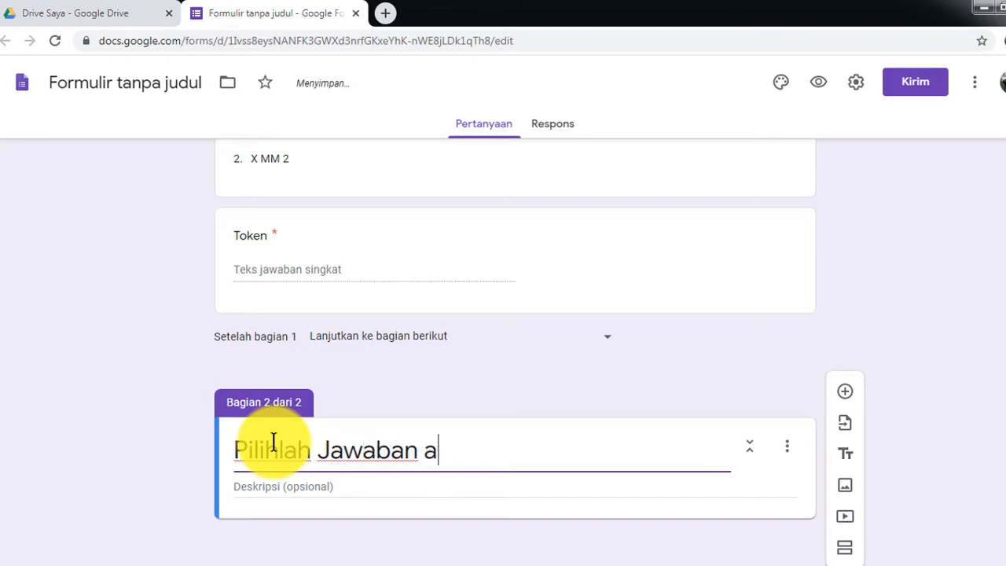
{"action": "type", "text": "h Jawaban Yang Anda"}
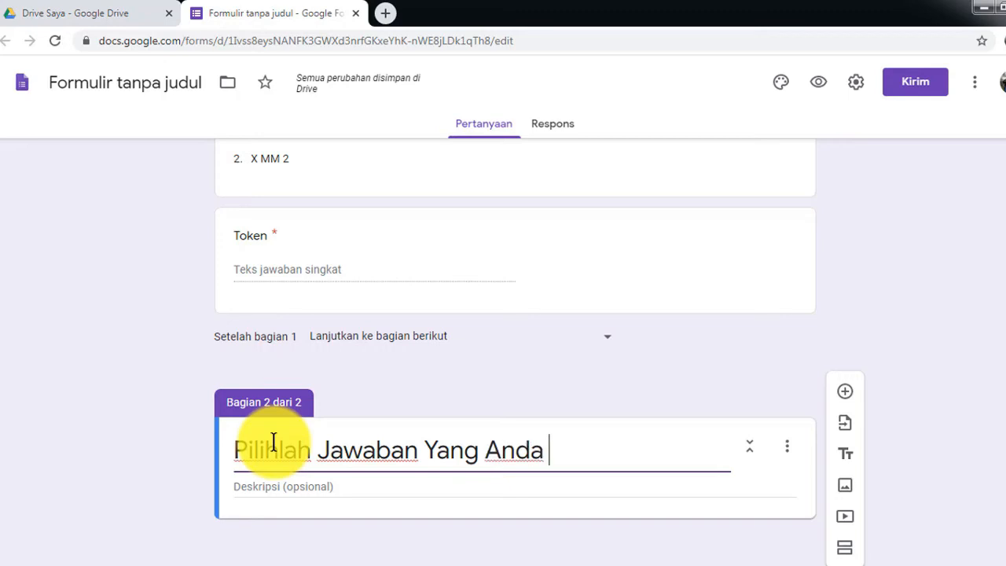
{"action": "type", "text": "ng "}
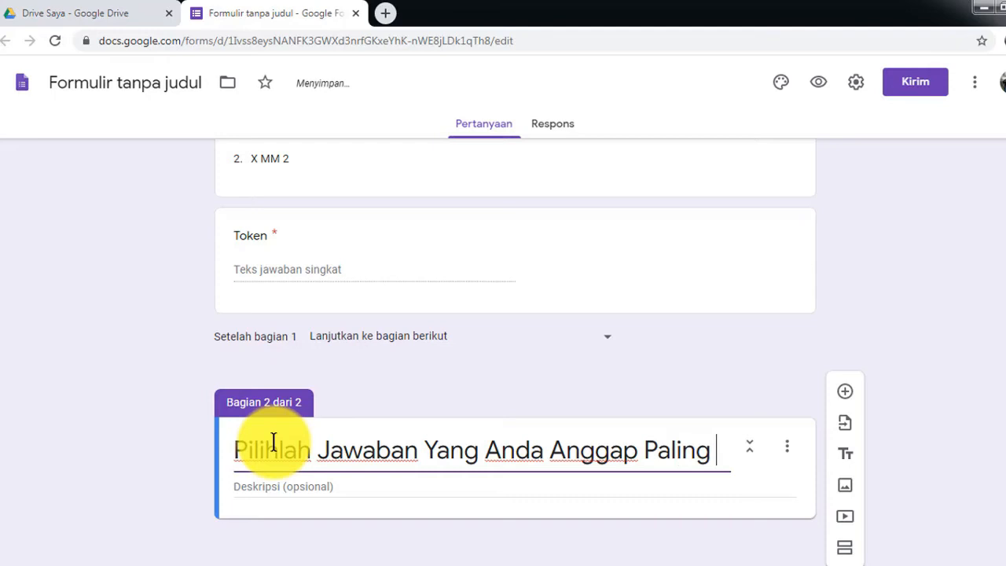
{"action": "type", "text": "Benar!"}
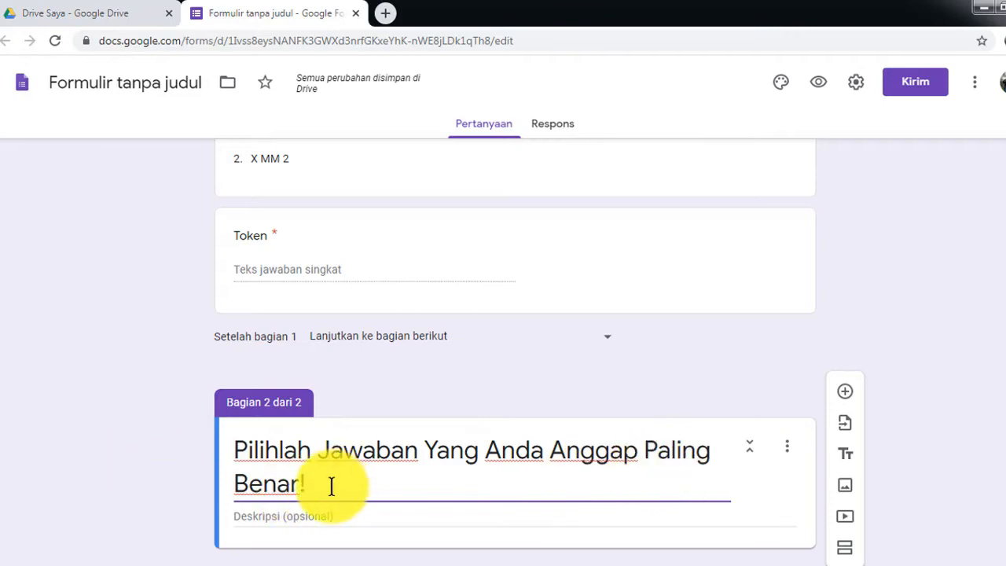
- Copy the section title into the section's description field
{"action": "scroll", "coordinate": [337, 487], "scroll_direction": "down", "scroll_amount": 1}
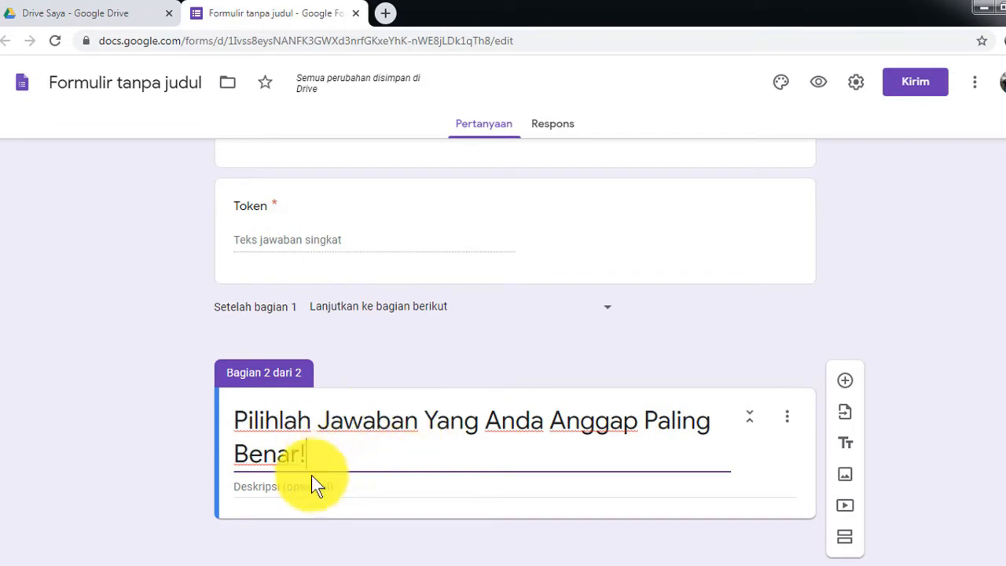
{"action": "left_click_drag", "start_coordinate": [331, 459], "coordinate": [230, 422]}
{"action": "key", "text": "ctrl+c"}
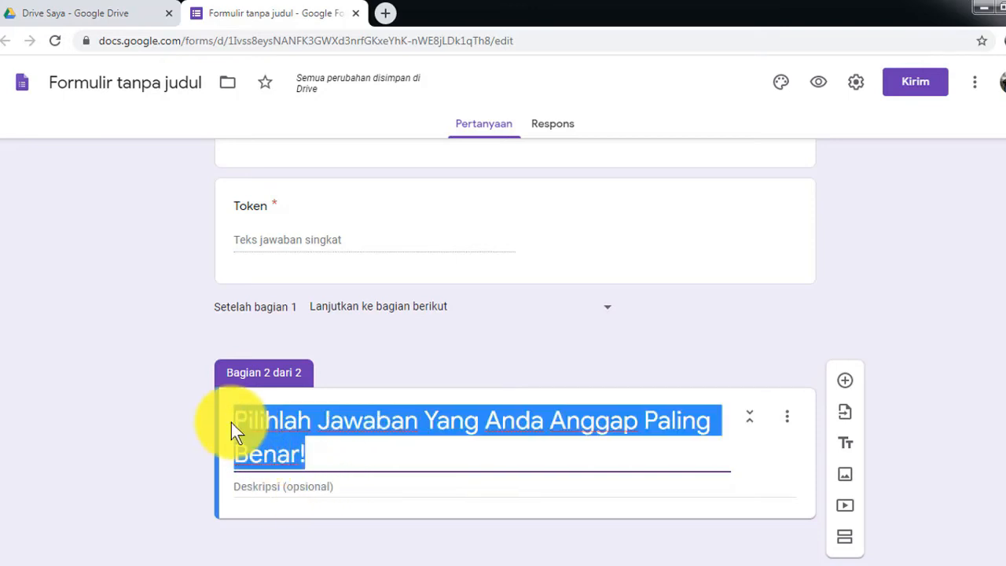
{"action": "left_click", "coordinate": [265, 487]}
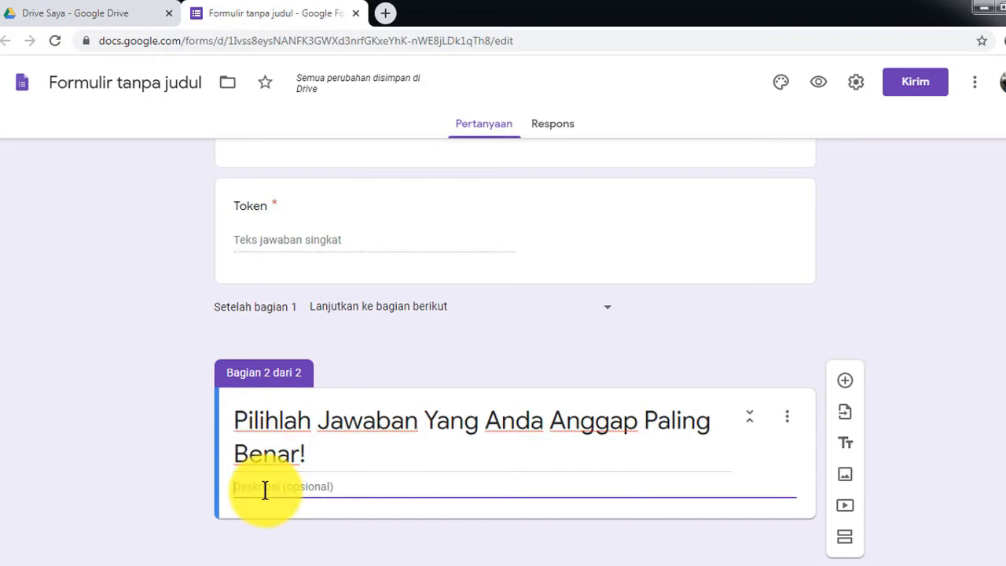
{"action": "key", "text": "ctrl+v"}
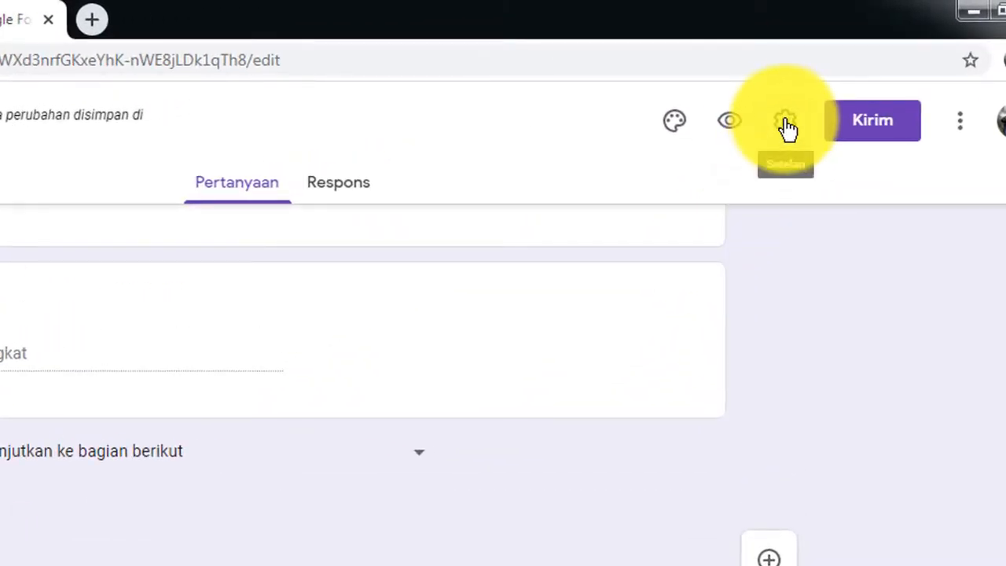
- In form settings on Umum, tick 'Batasi ke 1 tanggapan' and then untick it
{"action": "left_click", "coordinate": [787, 124]}
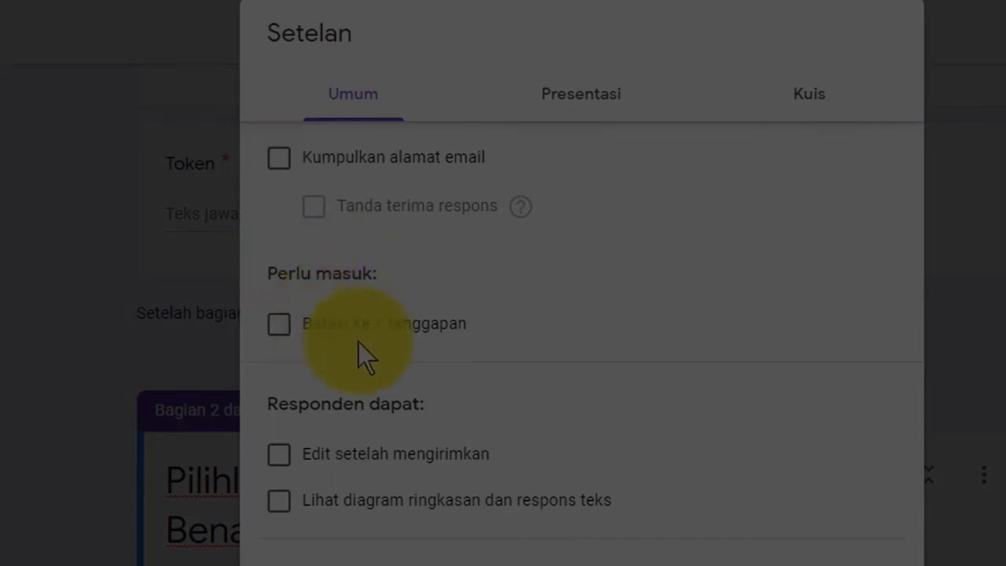
{"action": "left_click", "coordinate": [280, 324]}
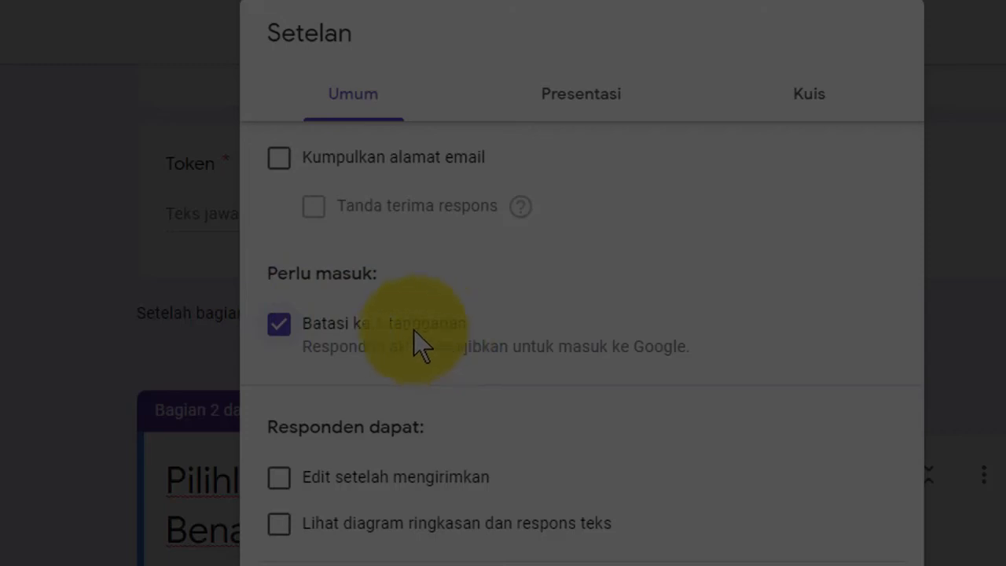
{"action": "left_click", "coordinate": [280, 330]}
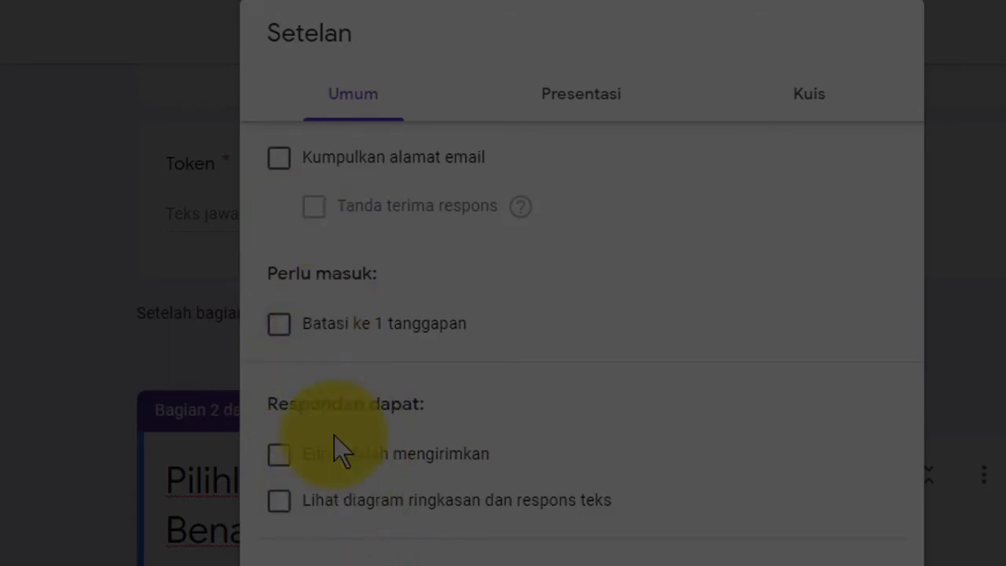
- In Presentasi, tick 'Acak urutan pertanyaan' and untick the link for submitting another response
{"action": "left_click", "coordinate": [582, 98]}
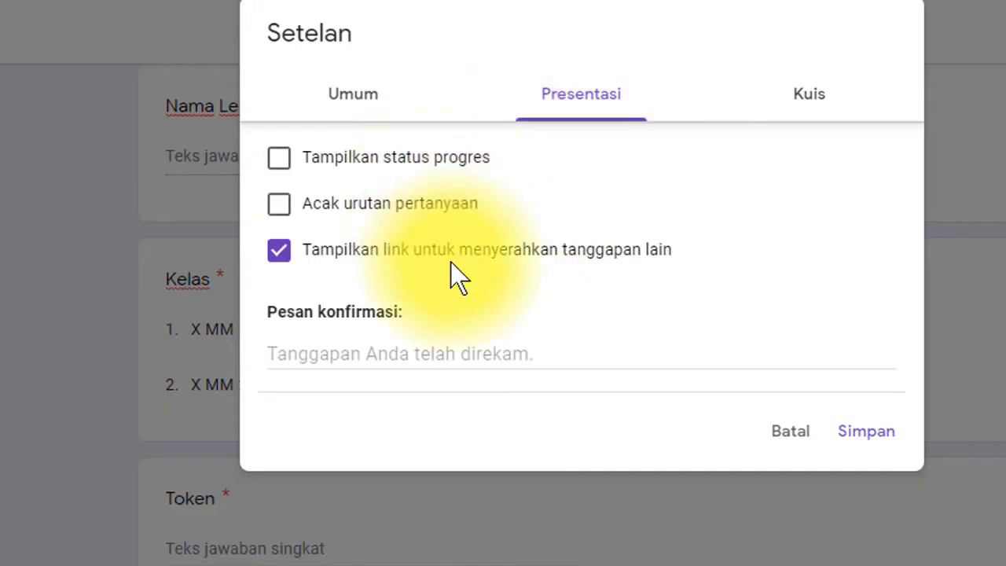
{"action": "scroll", "coordinate": [410, 243], "scroll_direction": "up", "scroll_amount": 2}
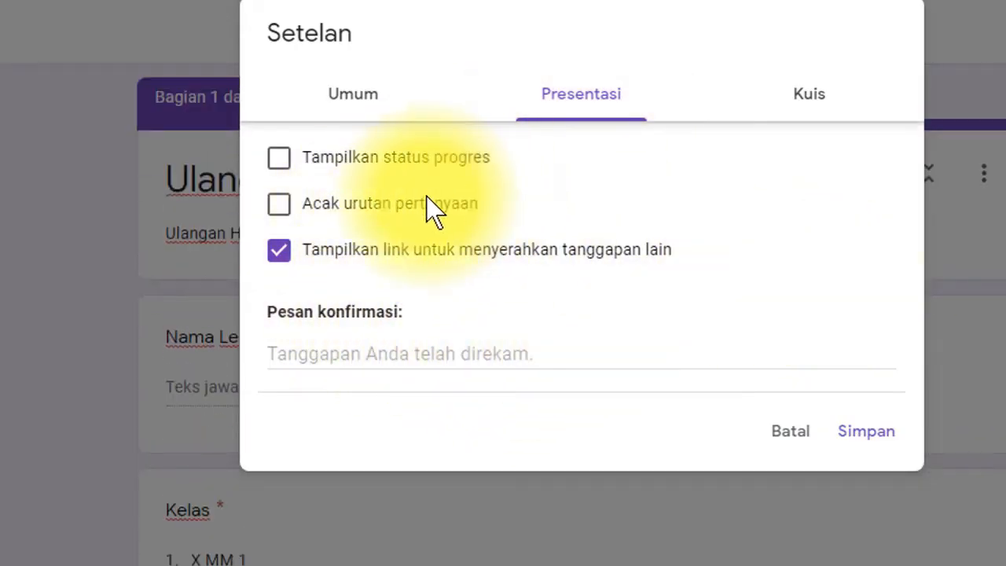
{"action": "left_click", "coordinate": [280, 206]}
{"action": "left_click", "coordinate": [276, 252]}
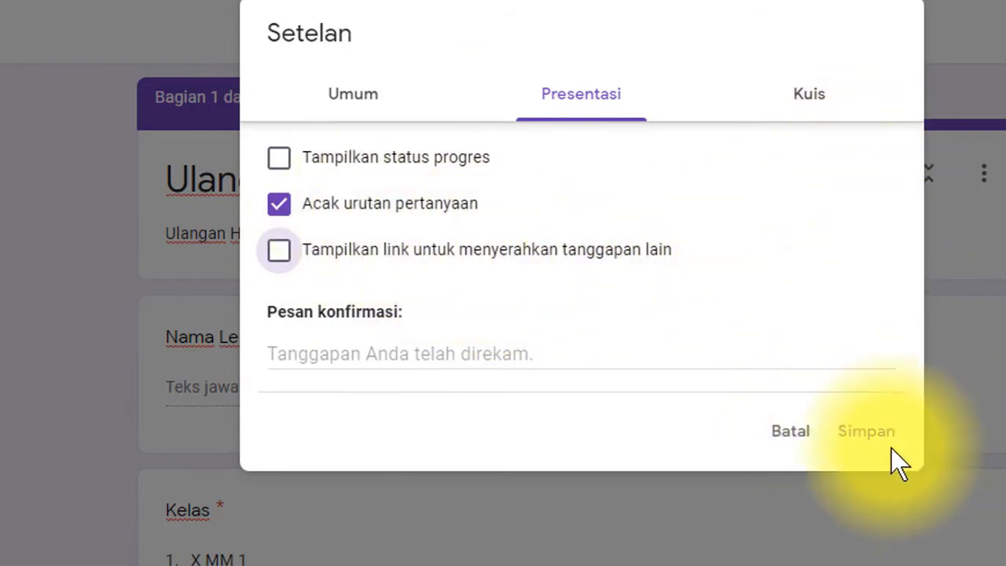
{"action": "left_click", "coordinate": [805, 103]}
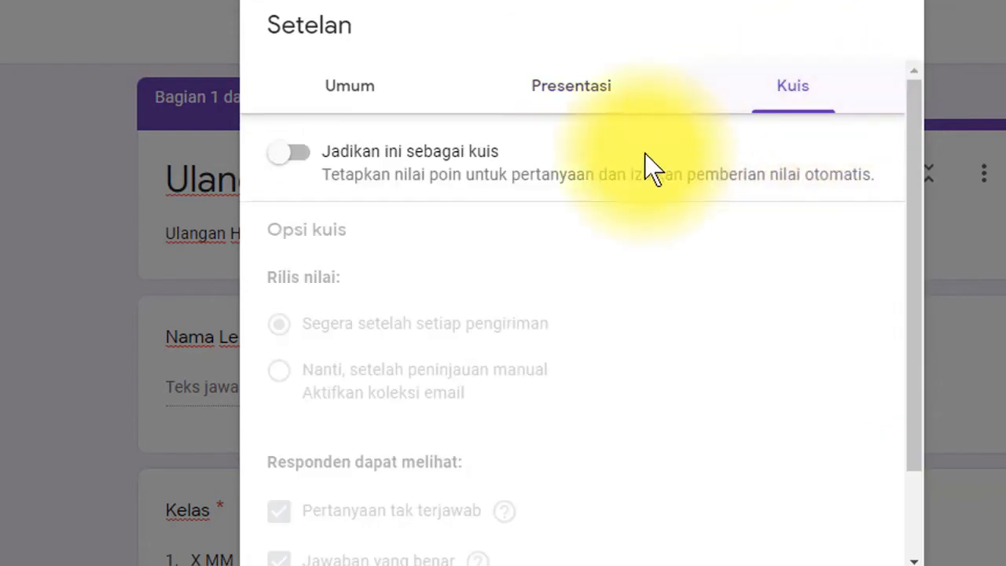
- Switch on 'Jadikan ini sebagai kuis' and untick 'Pertanyaan tak terjawab', keeping 'Nilai poin' visible
{"action": "left_click", "coordinate": [305, 156]}
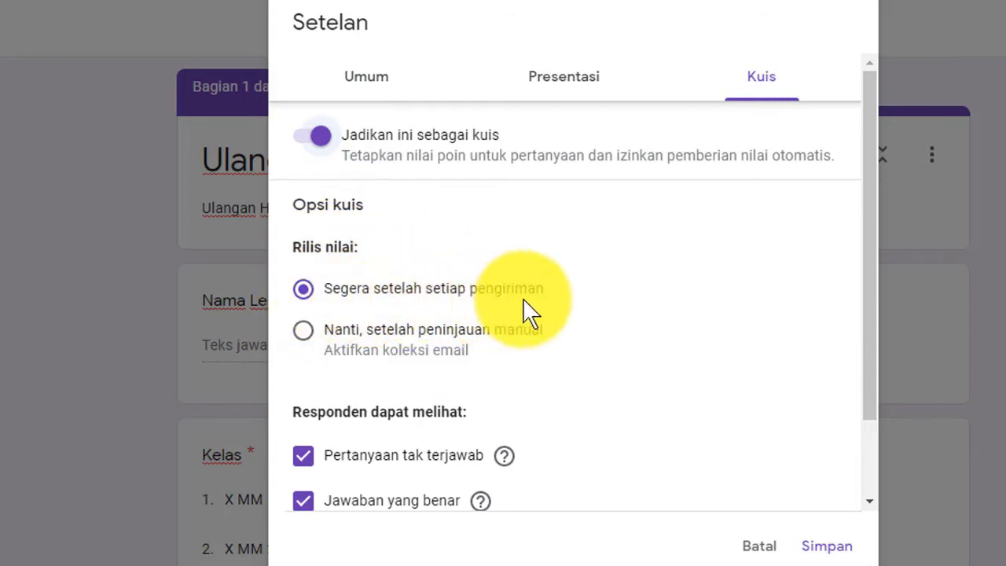
{"action": "left_click_drag", "start_coordinate": [873, 291], "coordinate": [877, 404]}
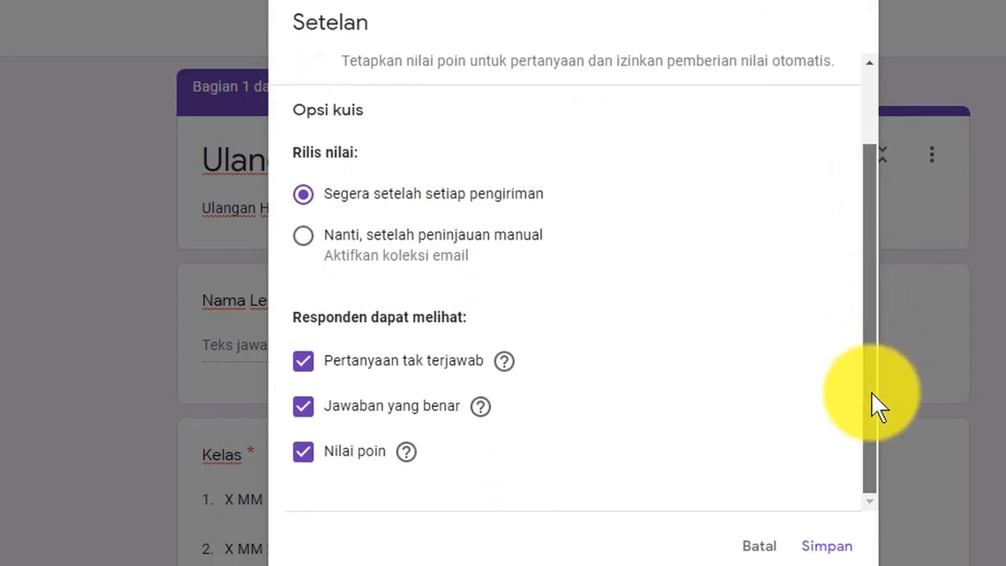
{"action": "scroll", "coordinate": [875, 324], "scroll_direction": "up", "scroll_amount": 1}
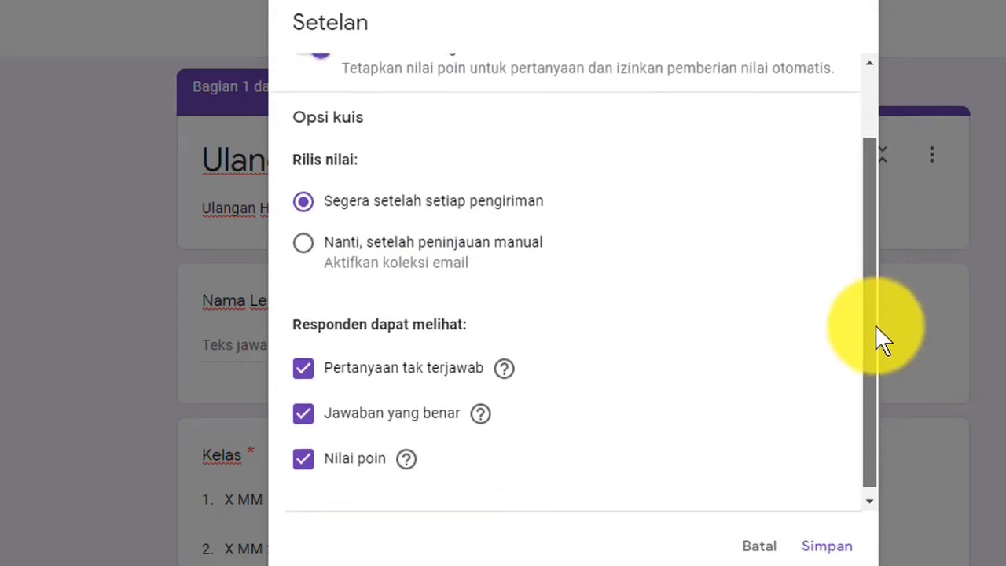
{"action": "scroll", "coordinate": [876, 311], "scroll_direction": "up", "scroll_amount": 2}
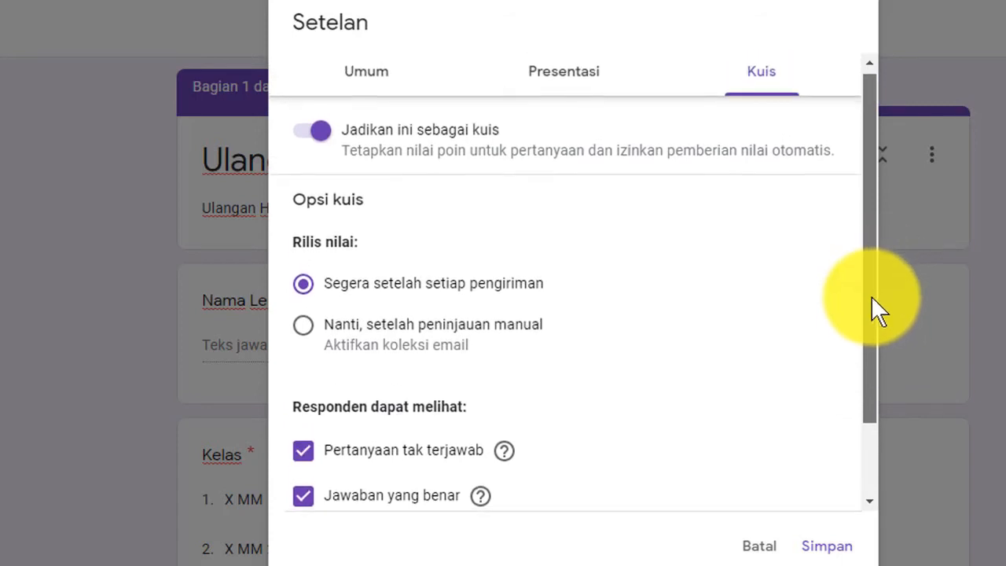
{"action": "scroll", "coordinate": [870, 309], "scroll_direction": "down", "scroll_amount": 1}
{"action": "scroll", "coordinate": [374, 420], "scroll_direction": "down", "scroll_amount": 1}
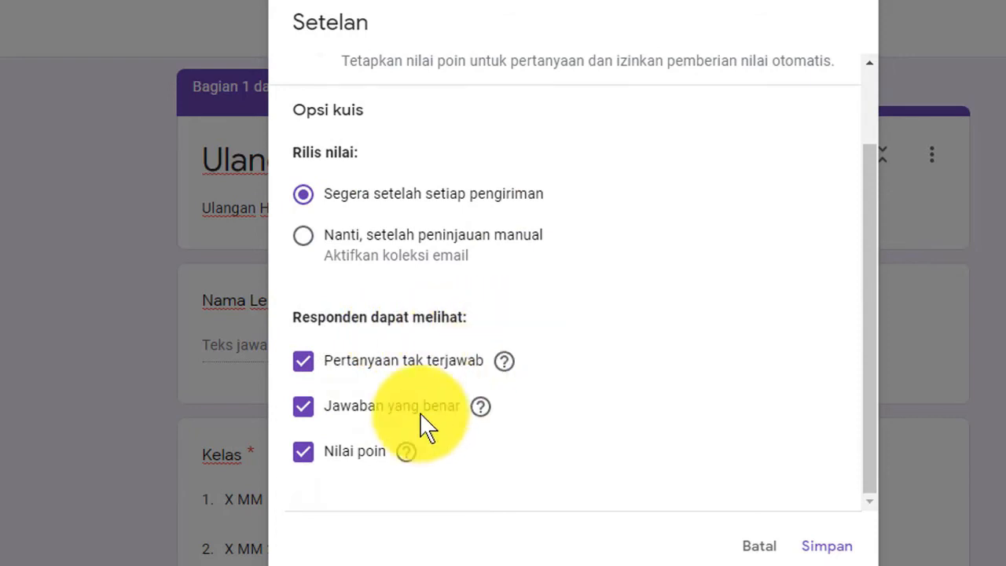
{"action": "left_click", "coordinate": [302, 367]}
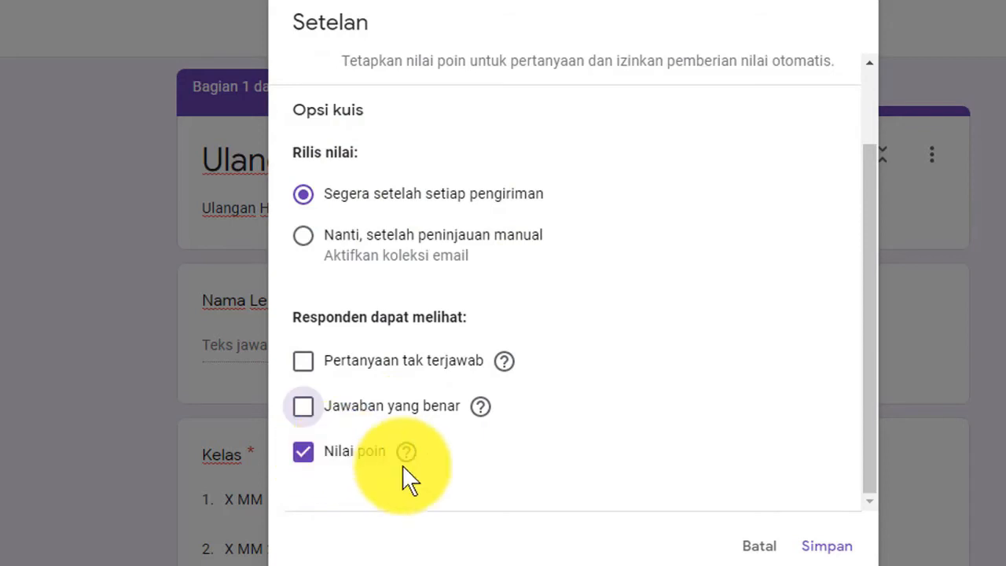
{"action": "scroll", "coordinate": [581, 405], "scroll_direction": "up", "scroll_amount": 2}
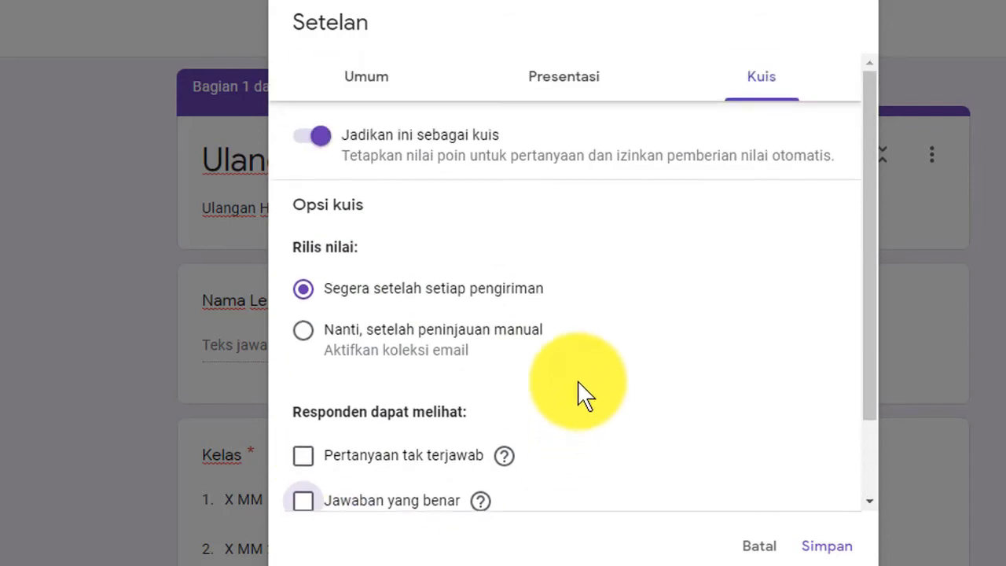
- Leave 'Batasi ke 1 tanggapan' unticked in General, then return to Presentasi and dismiss the colour-scheme popup
{"action": "left_click", "coordinate": [365, 79]}
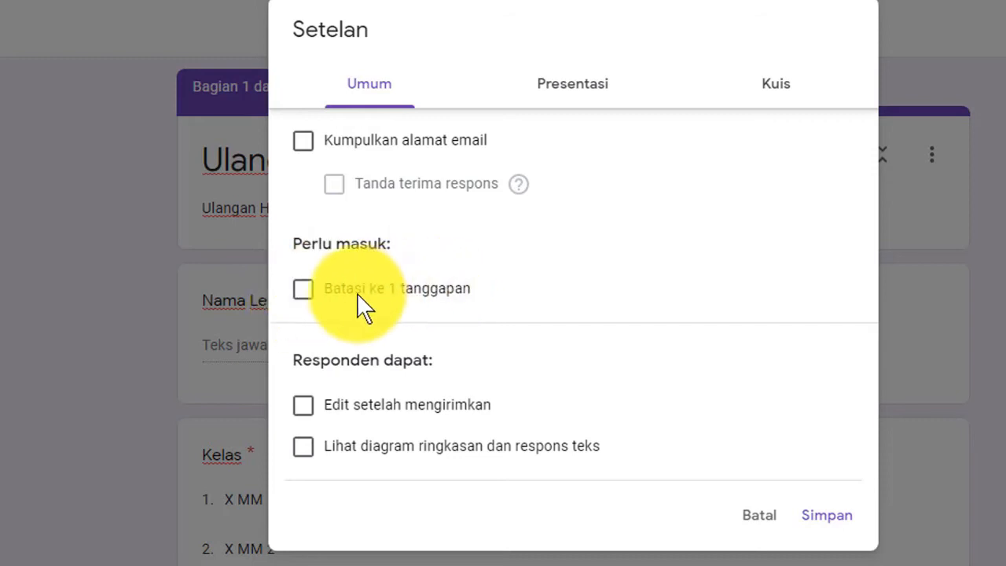
{"action": "left_click", "coordinate": [304, 289]}
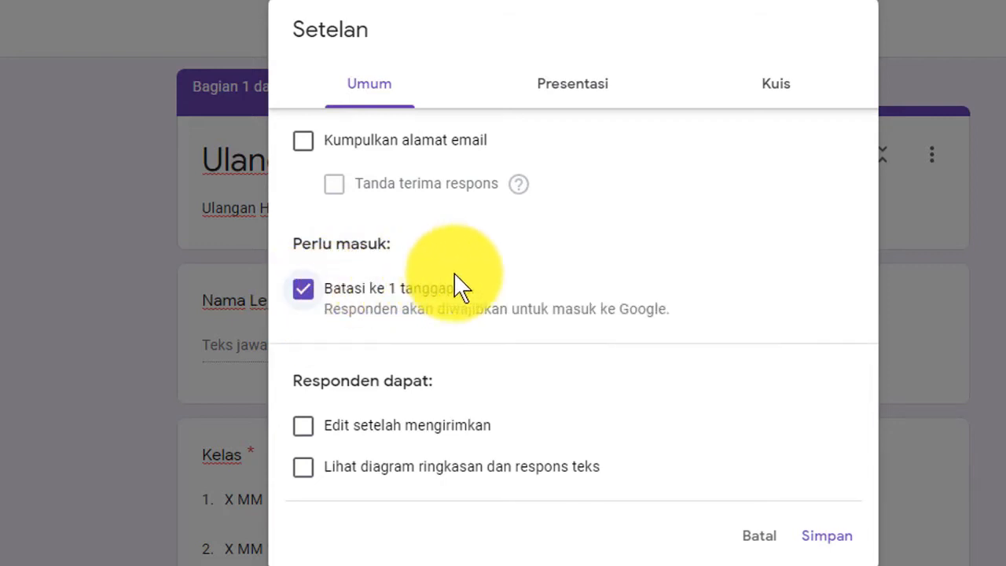
{"action": "left_click", "coordinate": [303, 290]}
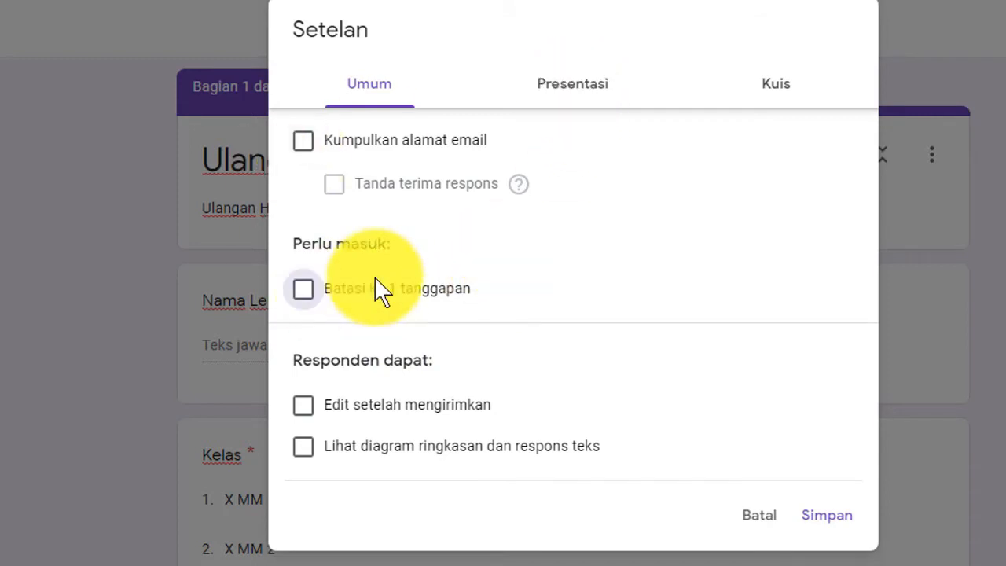
{"action": "left_click", "coordinate": [578, 92]}
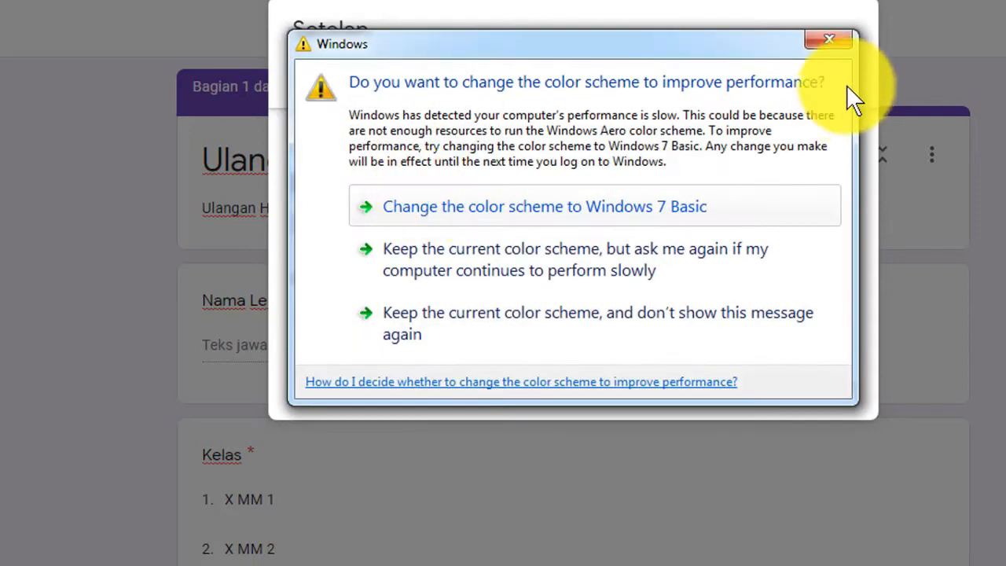
{"action": "left_click", "coordinate": [825, 41]}
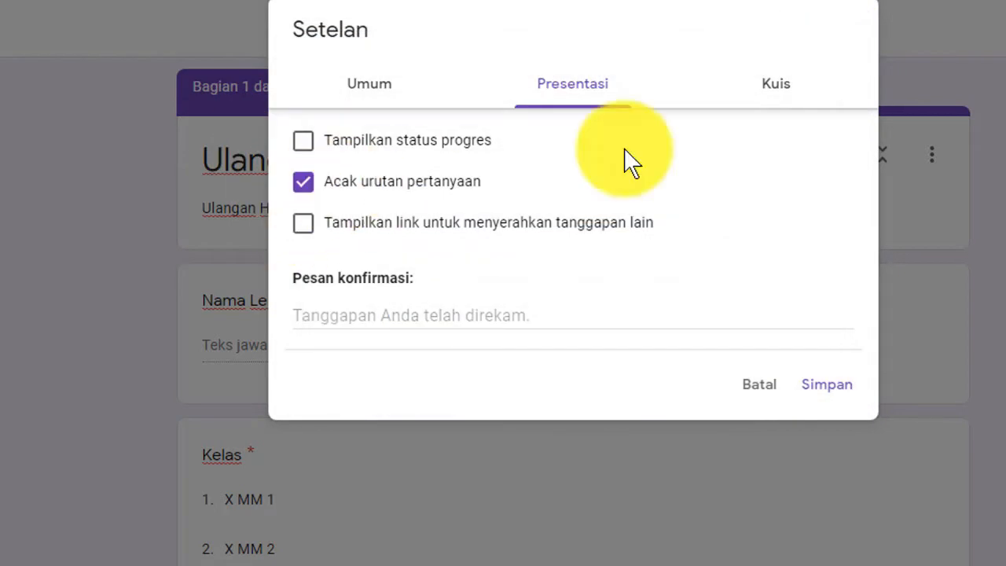
- Review the Kuis options and save the settings with Simpan
{"action": "left_click", "coordinate": [786, 86]}
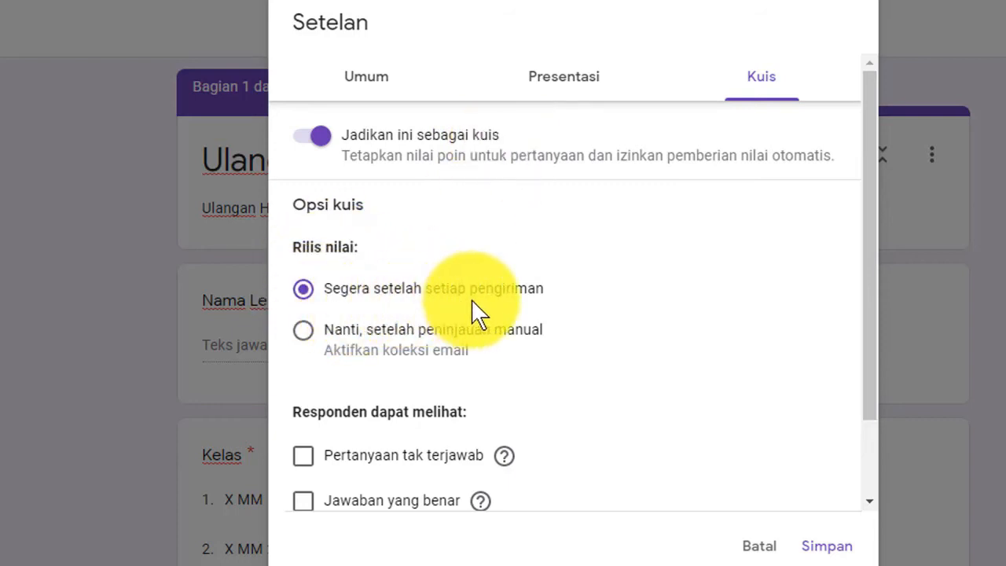
{"action": "scroll", "coordinate": [878, 445], "scroll_direction": "down", "scroll_amount": 1}
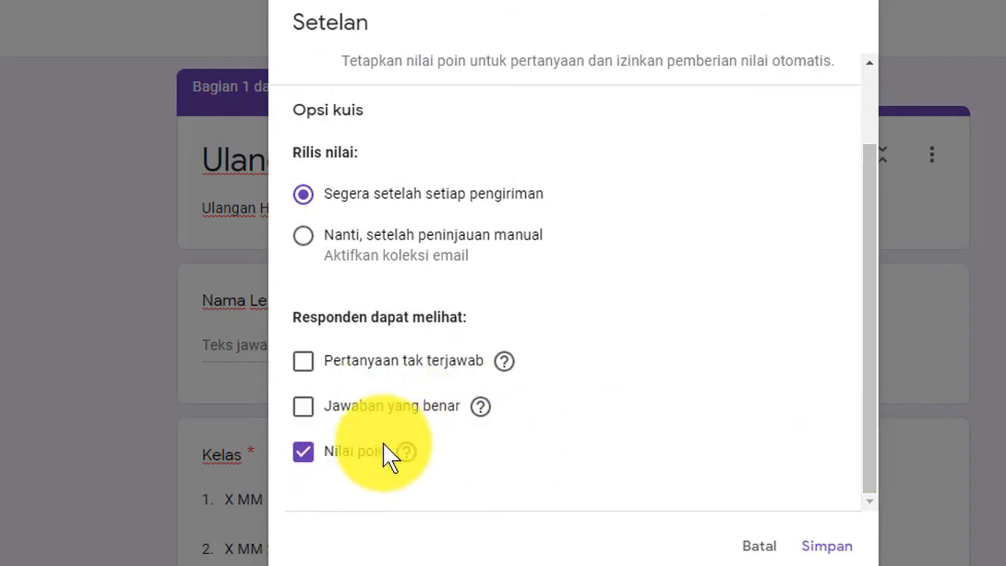
{"action": "left_click", "coordinate": [825, 544]}
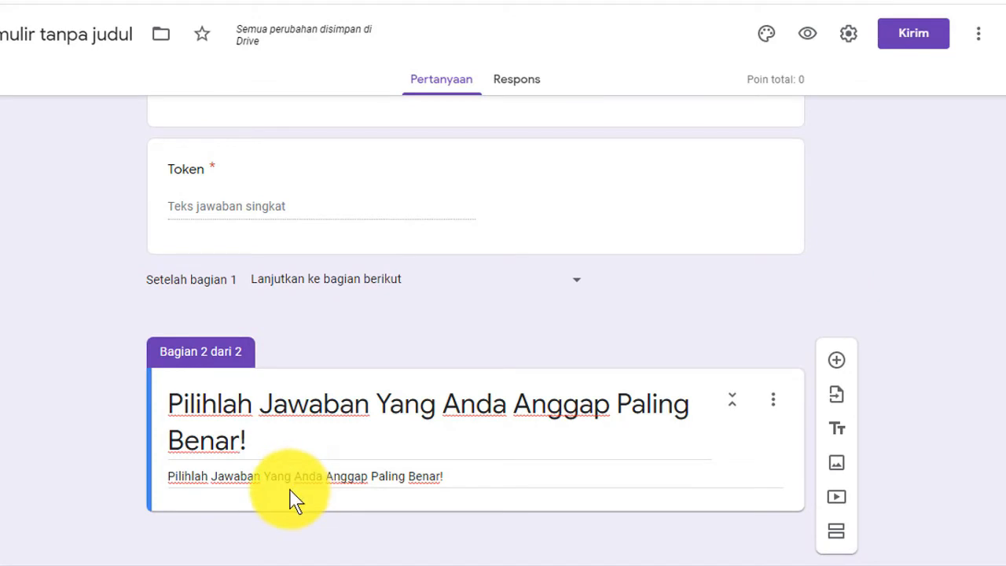
- Add a blank multiple-choice question to section 2, 'Pilihlah Jawaban Yang Anda Anggap Paling Benar!'
{"action": "left_click", "coordinate": [837, 366]}
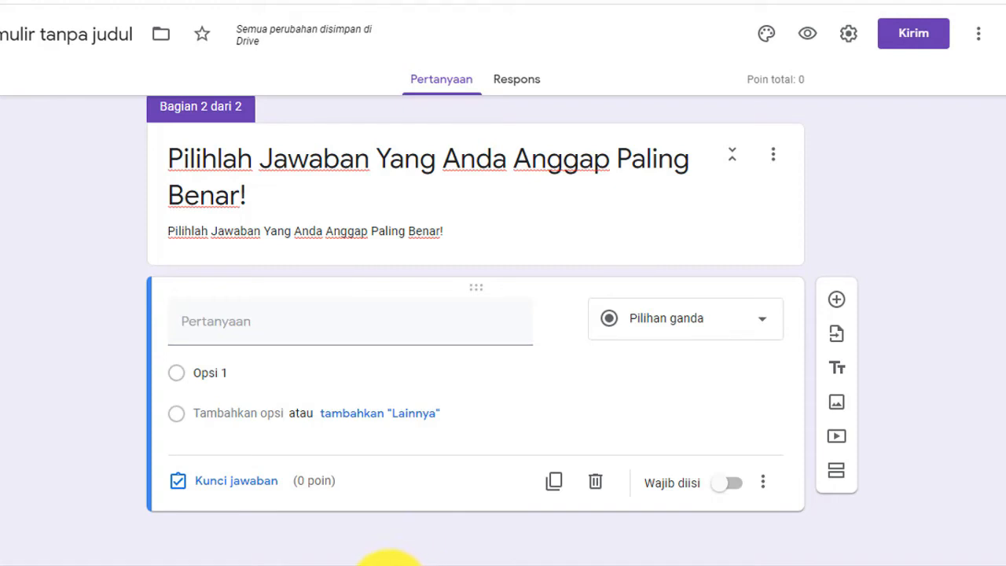
- Copy question 1's text from the Word exam document and return to the form
{"action": "left_click", "coordinate": [397, 565]}
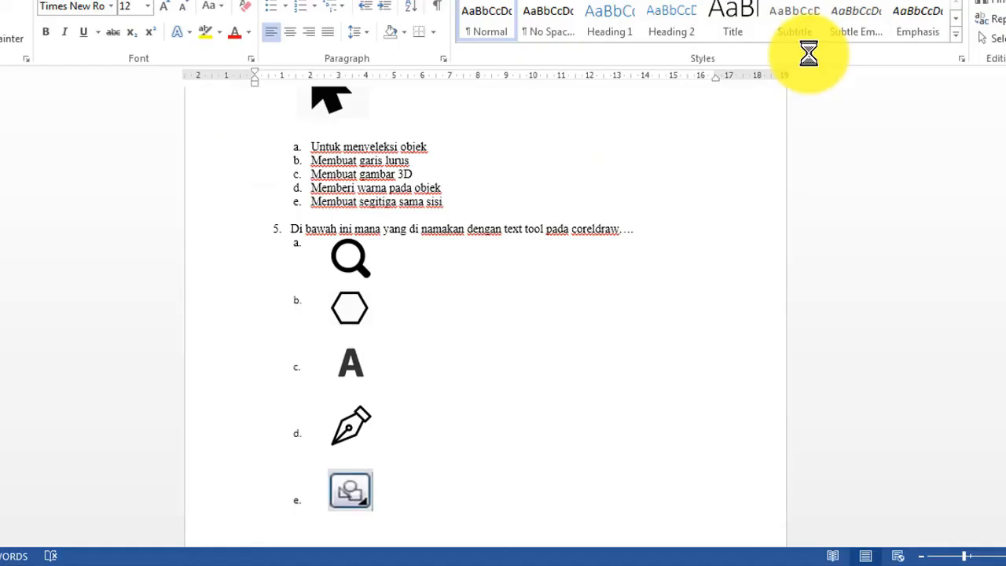
{"action": "double_click", "coordinate": [521, 0]}
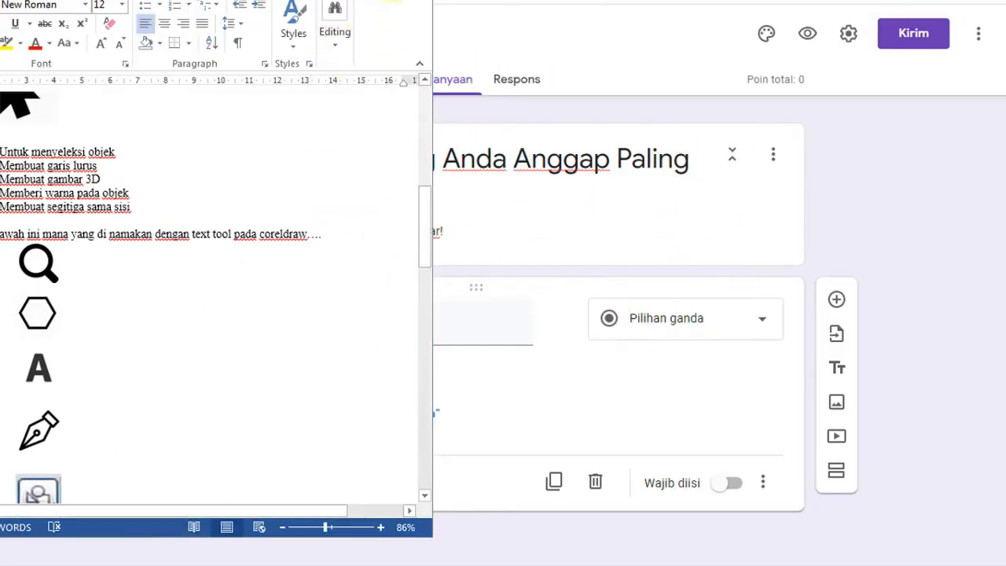
{"action": "scroll", "coordinate": [595, 288], "scroll_direction": "up", "scroll_amount": 6}
{"action": "scroll", "coordinate": [594, 288], "scroll_direction": "up", "scroll_amount": 3}
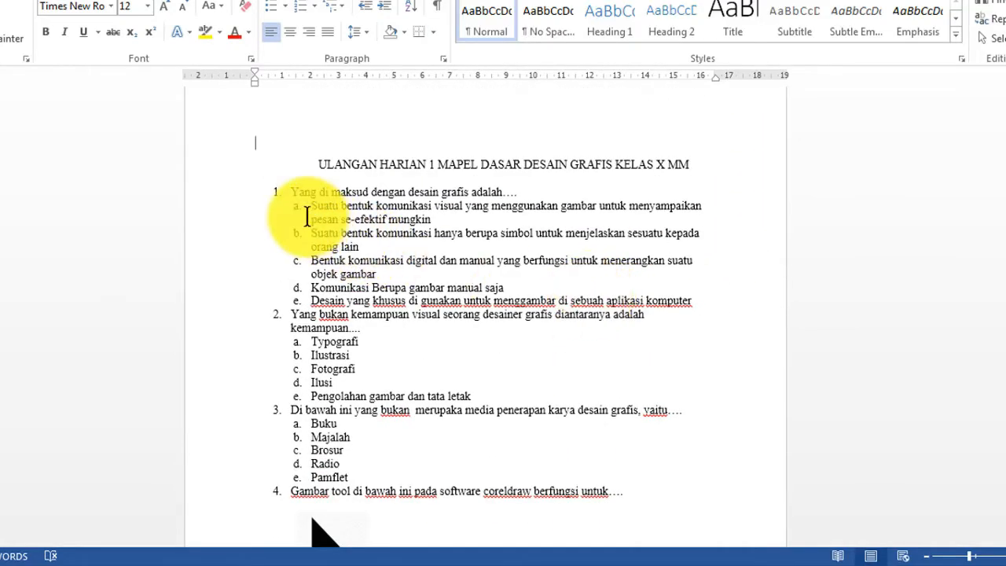
{"action": "scroll", "coordinate": [306, 220], "scroll_direction": "down", "scroll_amount": 2}
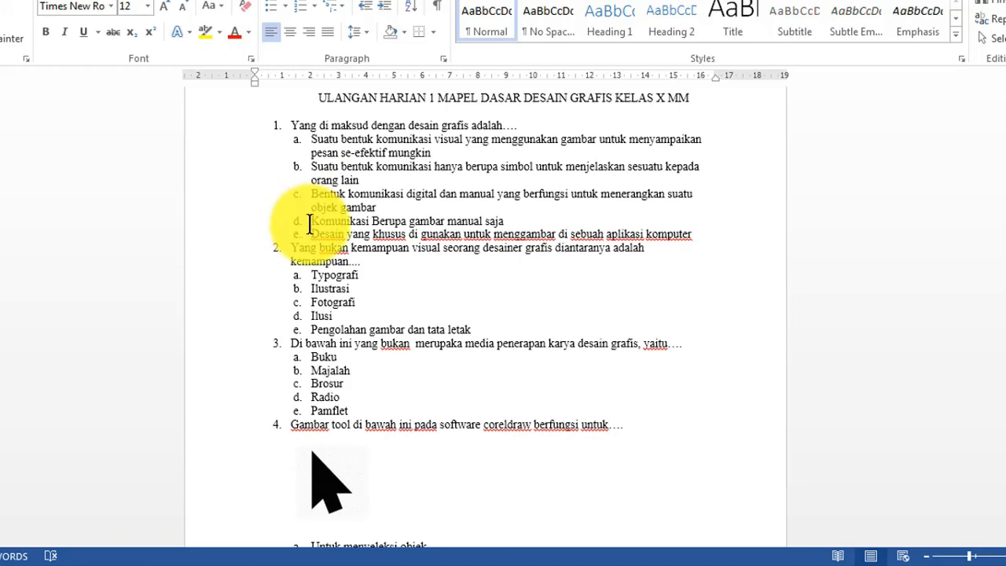
{"action": "scroll", "coordinate": [315, 230], "scroll_direction": "down", "scroll_amount": 5}
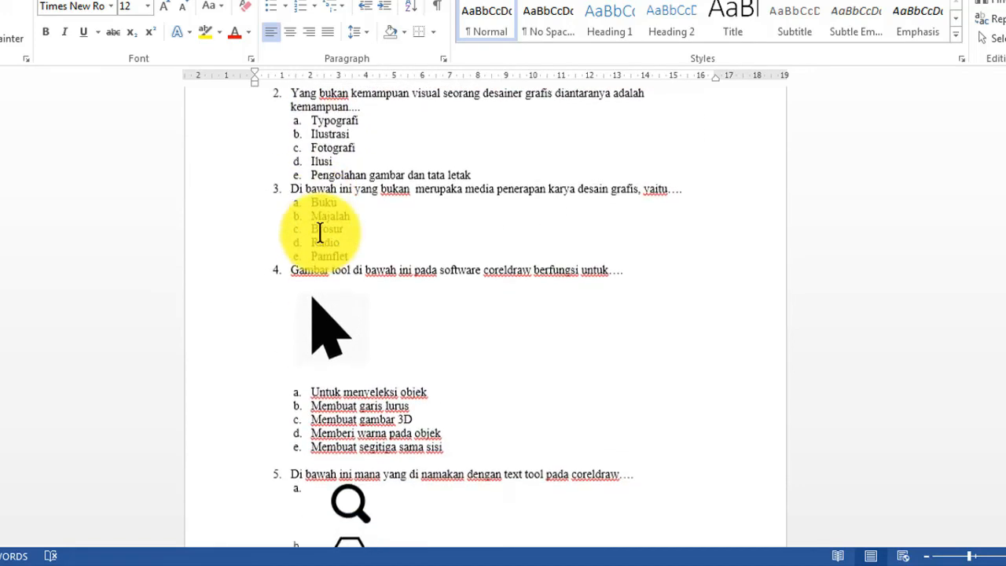
{"action": "scroll", "coordinate": [320, 234], "scroll_direction": "up", "scroll_amount": 5}
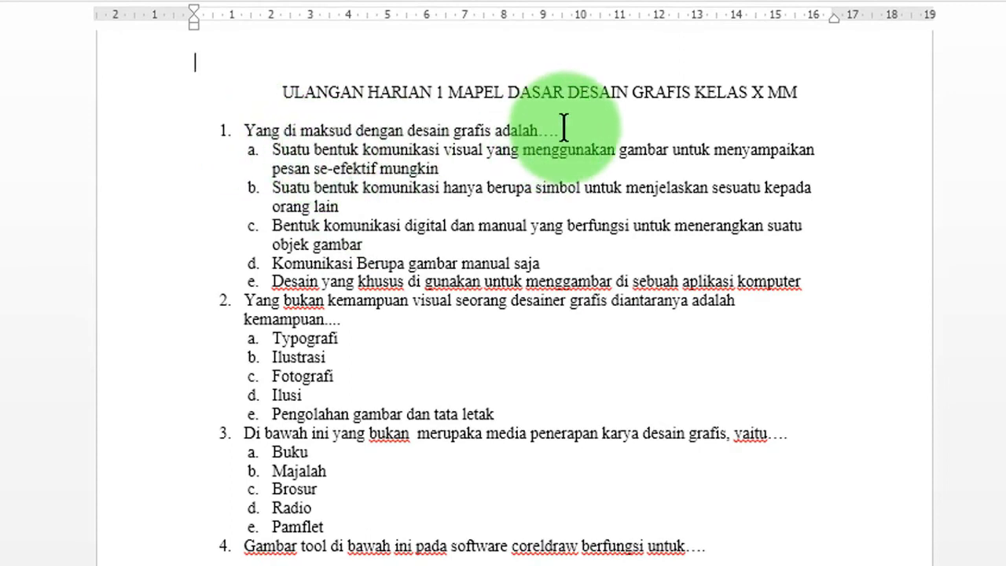
{"action": "left_click_drag", "start_coordinate": [564, 128], "coordinate": [243, 128]}
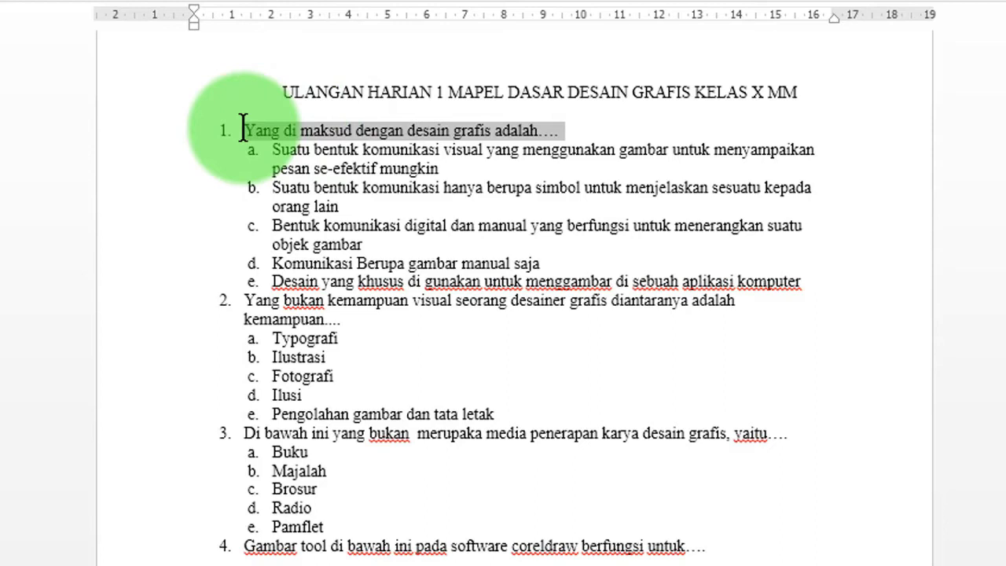
{"action": "key", "text": "ctrl+c"}
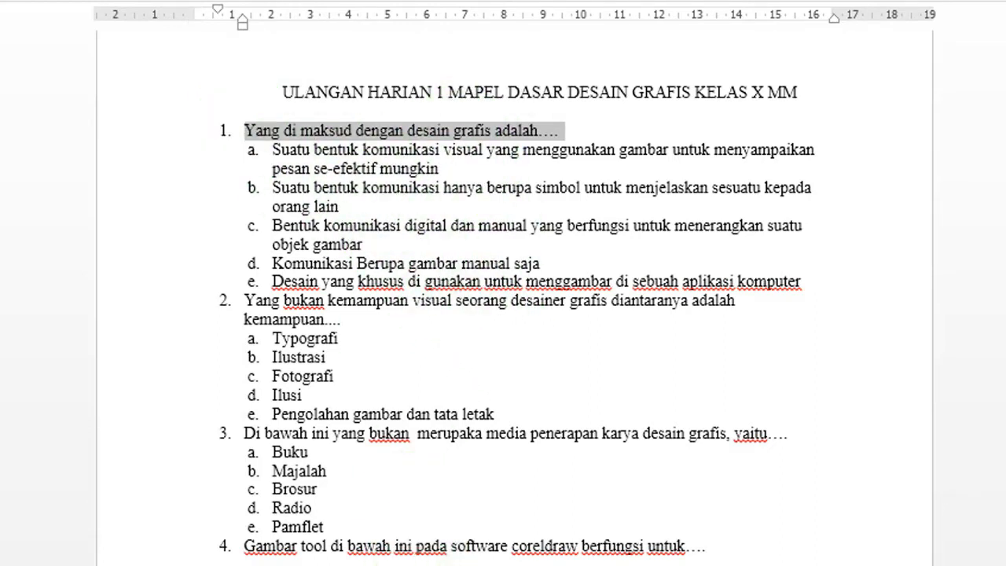
{"action": "key", "text": "alt+Tab"}
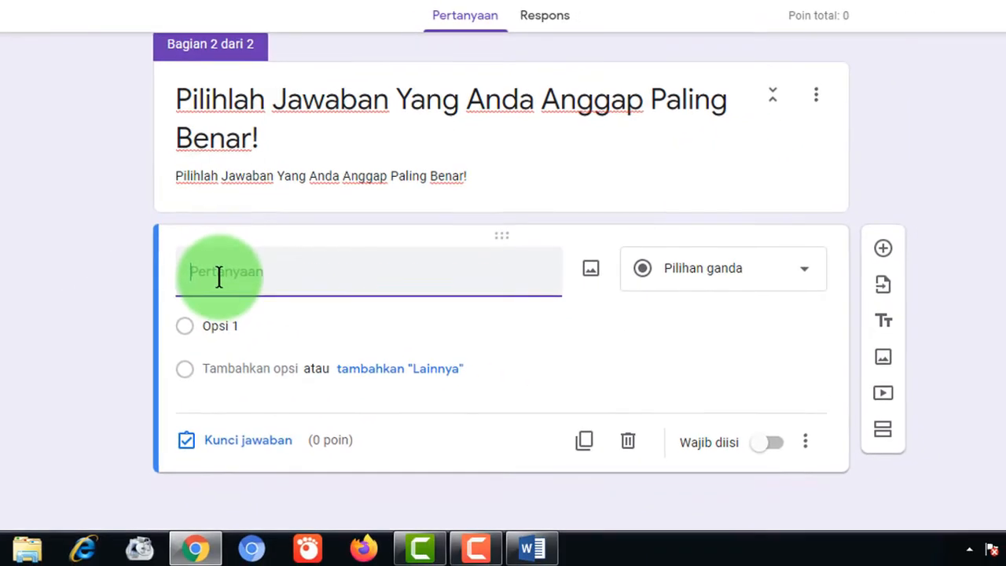
- Paste question 1 as 'Yang di maksud dengan desain grafis adalah....' without the '1.' numbering
{"action": "key", "text": "ctrl+v"}
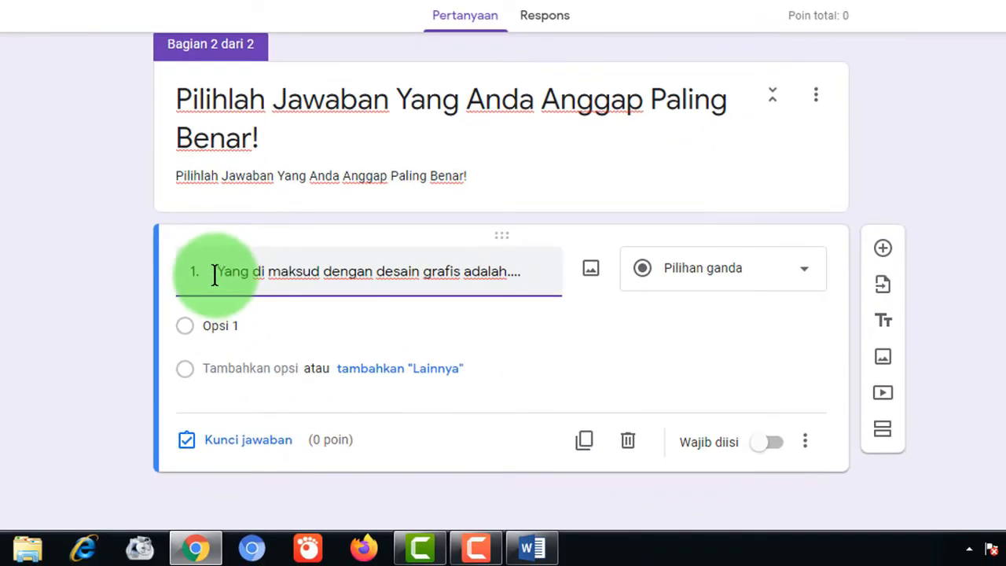
{"action": "left_click", "coordinate": [218, 271]}
{"action": "key", "text": "BackSpace"}
{"action": "key", "text": "BackSpace"}
{"action": "key", "text": "BackSpace"}
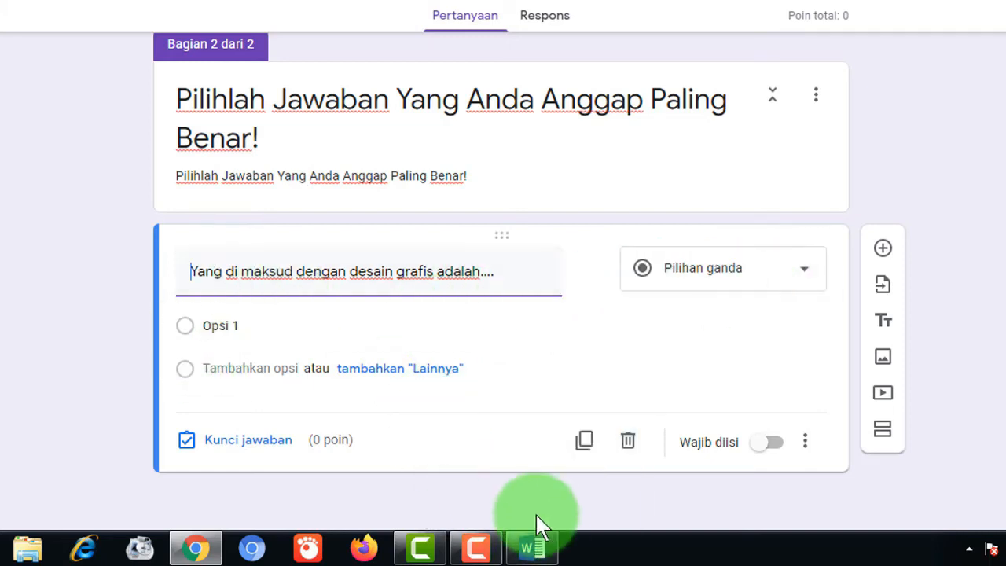
- Copy answer a from Word and paste it into Opsi 1
{"action": "left_click", "coordinate": [542, 547]}
{"action": "left_click", "coordinate": [402, 86]}
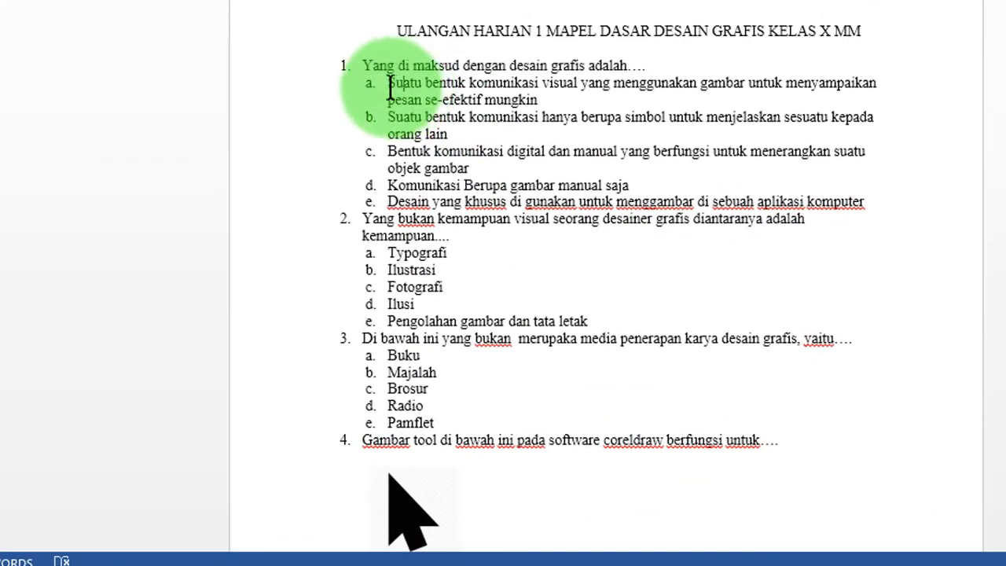
{"action": "left_click_drag", "start_coordinate": [389, 82], "coordinate": [542, 99]}
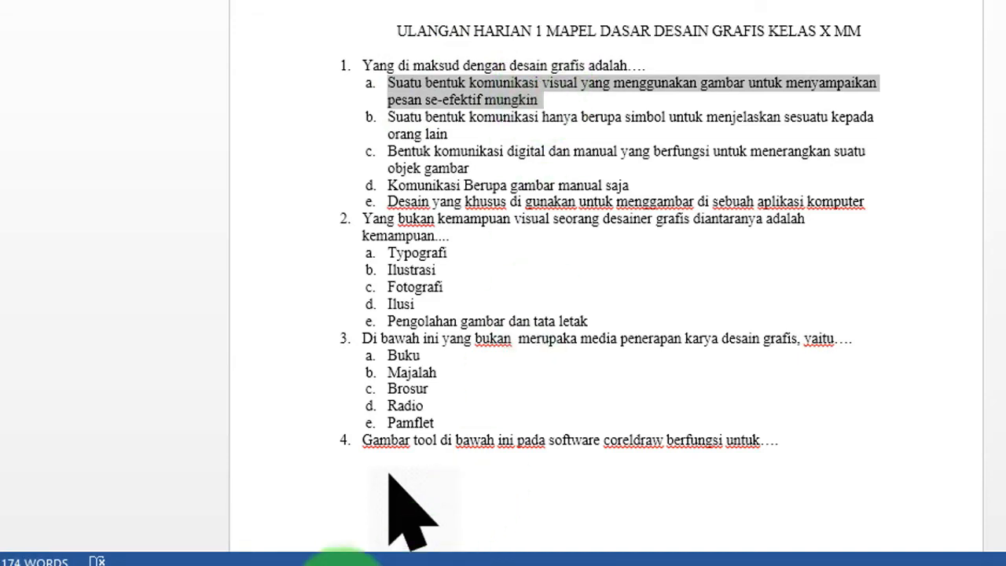
{"action": "left_click", "coordinate": [238, 565]}
{"action": "left_click", "coordinate": [275, 334]}
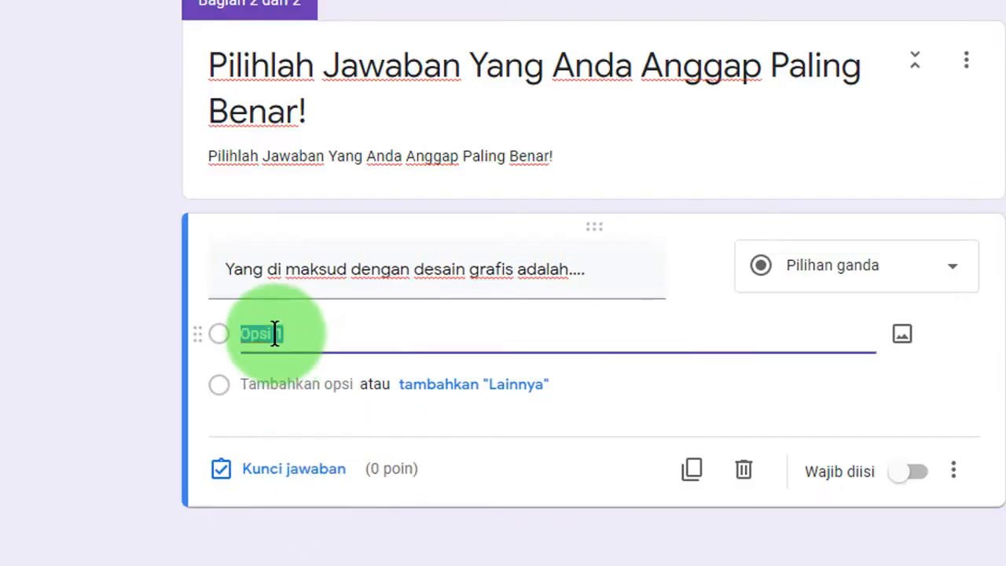
{"action": "key", "text": "ctrl+v"}
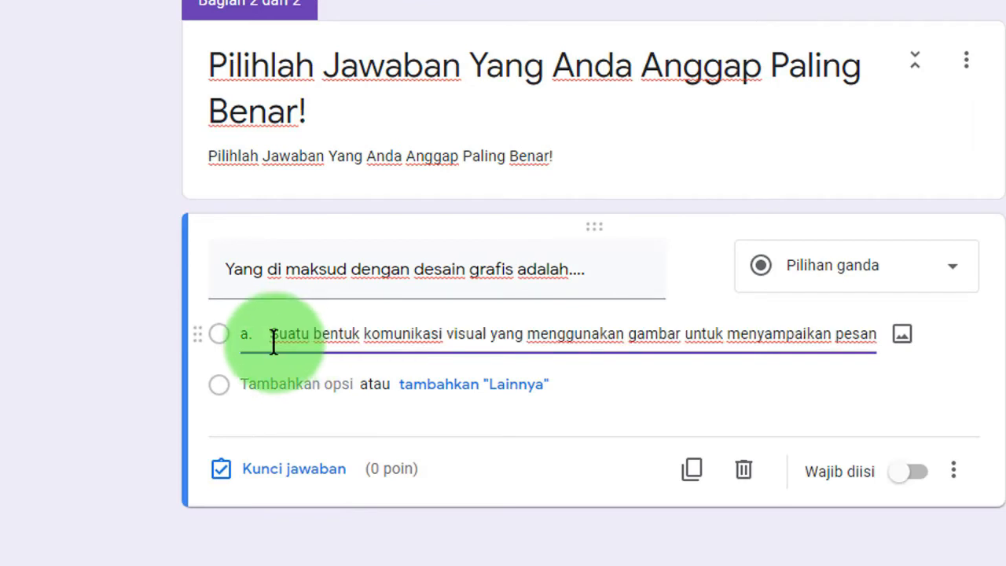
- Strip the 'a.' prefix, then clear the first option's text and return to Word
{"action": "left_click", "coordinate": [271, 336]}
{"action": "key", "text": "BackSpace"}
{"action": "key", "text": "BackSpace"}
{"action": "key", "text": "BackSpace"}
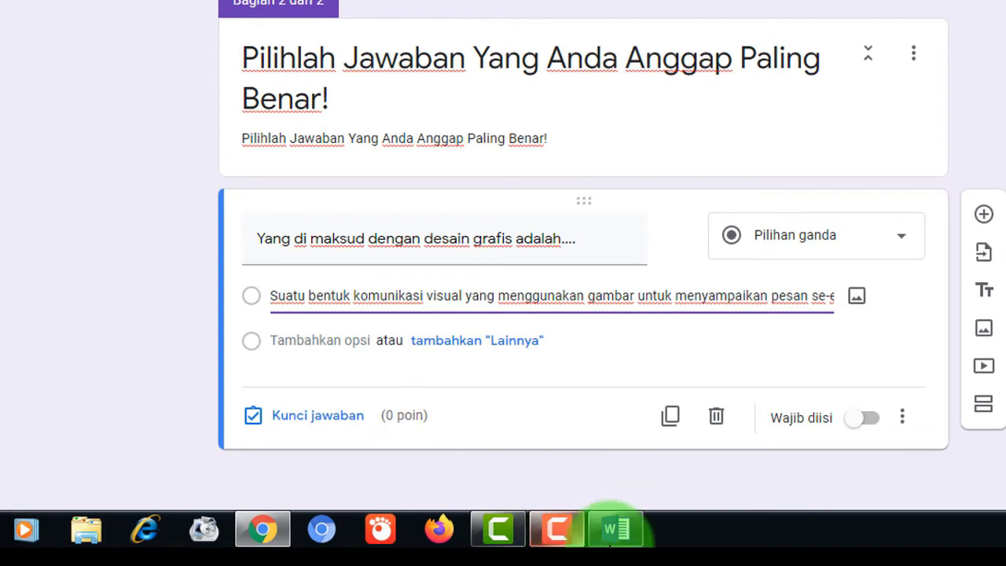
{"action": "mouse_move", "coordinate": [629, 535]}
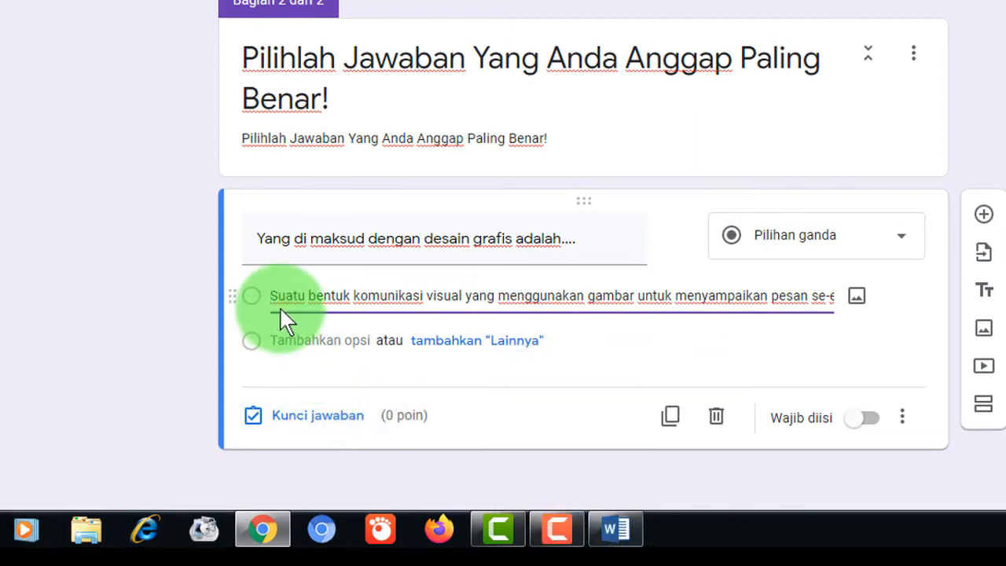
{"action": "left_click_drag", "start_coordinate": [272, 295], "coordinate": [883, 312]}
{"action": "key", "text": "ctrl+c"}
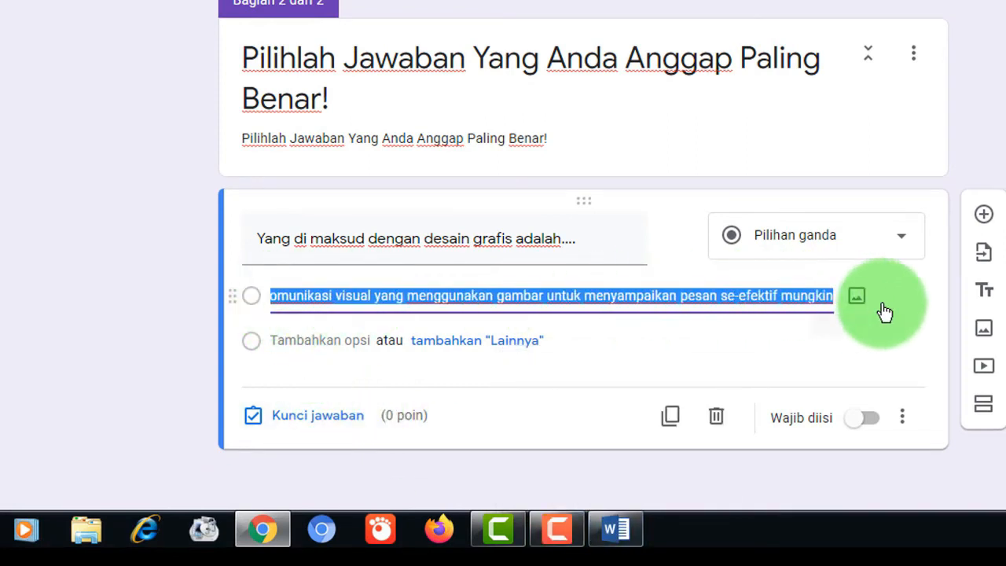
{"action": "key", "text": "BackSpace"}
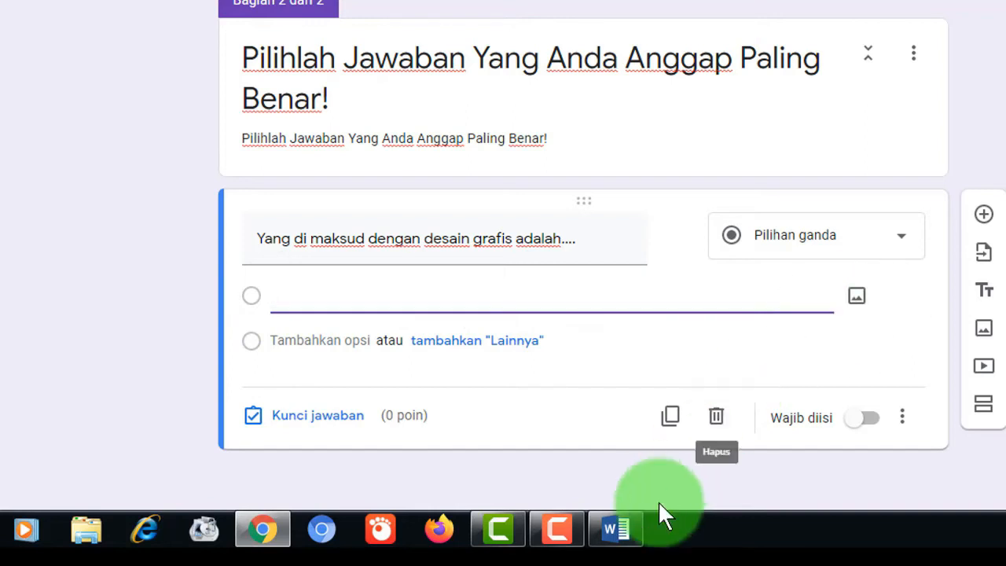
{"action": "left_click", "coordinate": [619, 528]}
{"action": "left_click", "coordinate": [443, 180]}
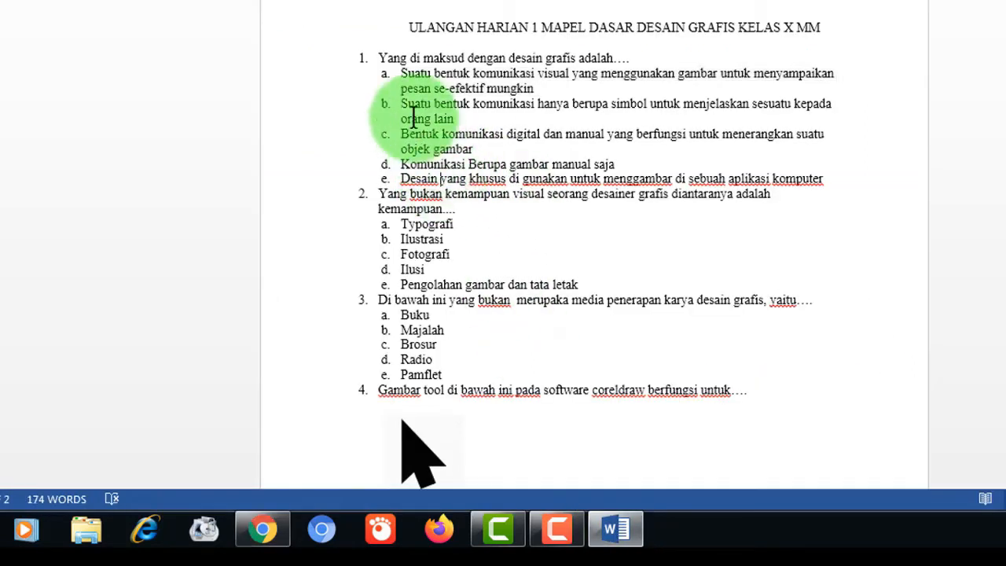
- Set question 1's five answer choices in Word to Numbering None, removing the a–e letters
{"action": "left_click", "coordinate": [403, 74]}
{"action": "left_click_drag", "start_coordinate": [405, 75], "coordinate": [836, 180]}
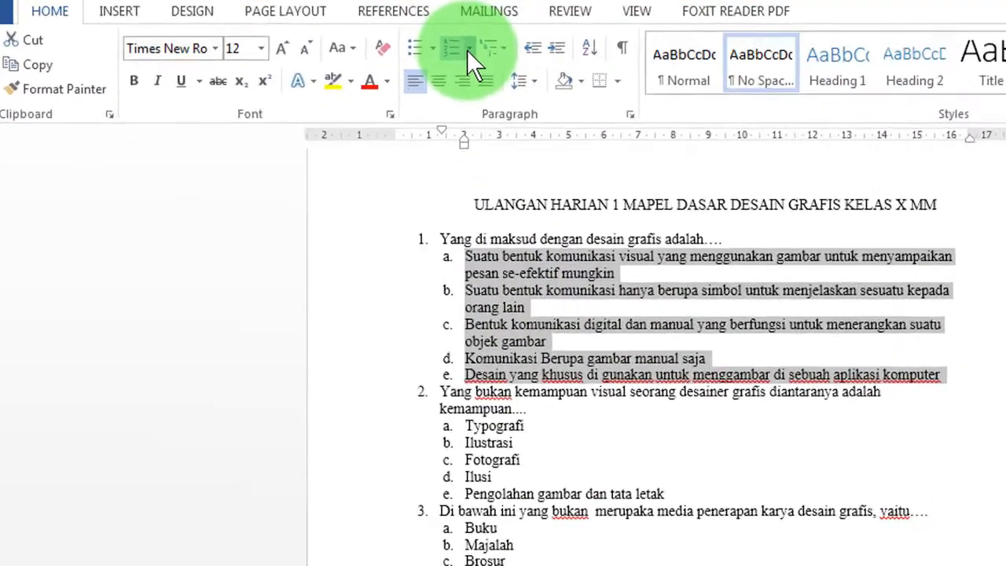
{"action": "left_click", "coordinate": [399, 36]}
{"action": "left_click", "coordinate": [579, 193]}
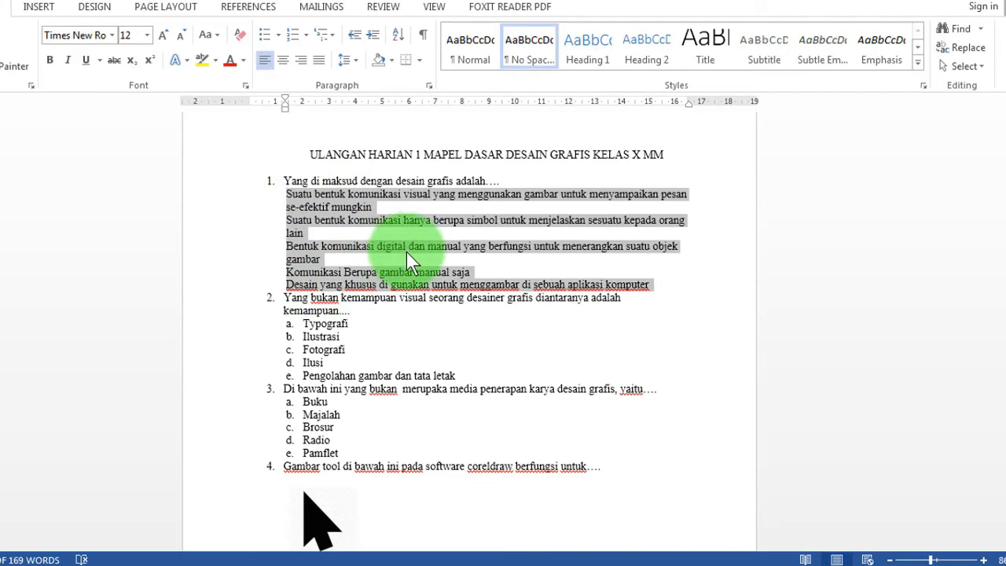
{"action": "left_click", "coordinate": [198, 565]}
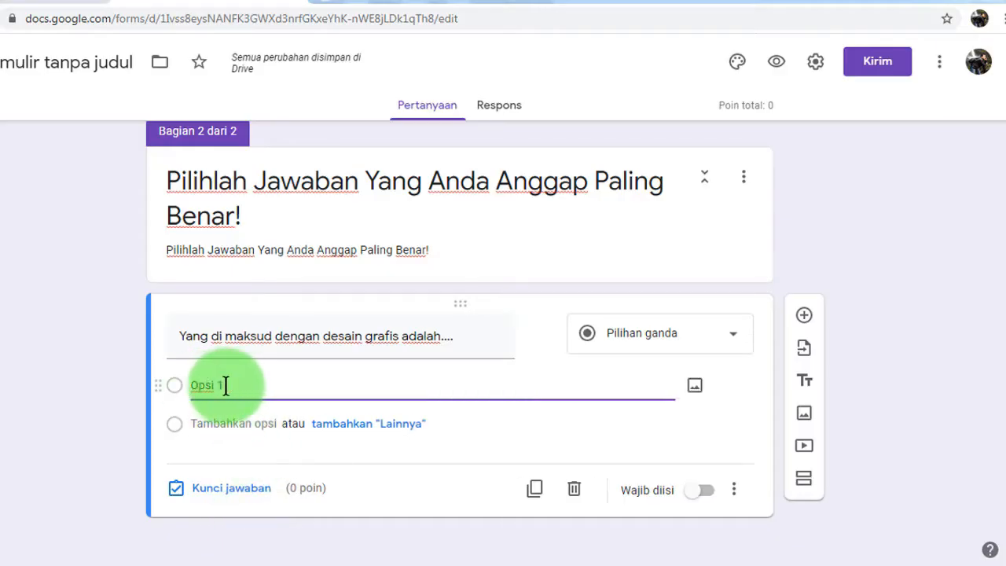
- Paste the copied answer choices over question 1's 'Opsi 1' placeholder
{"action": "left_click_drag", "start_coordinate": [225, 385], "coordinate": [181, 379]}
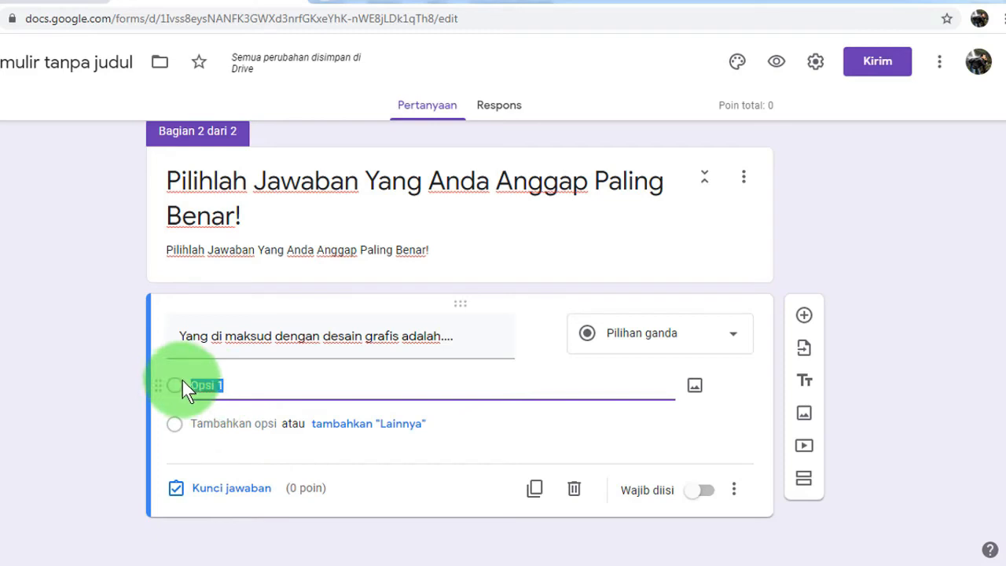
{"action": "key", "text": "ctrl+v"}
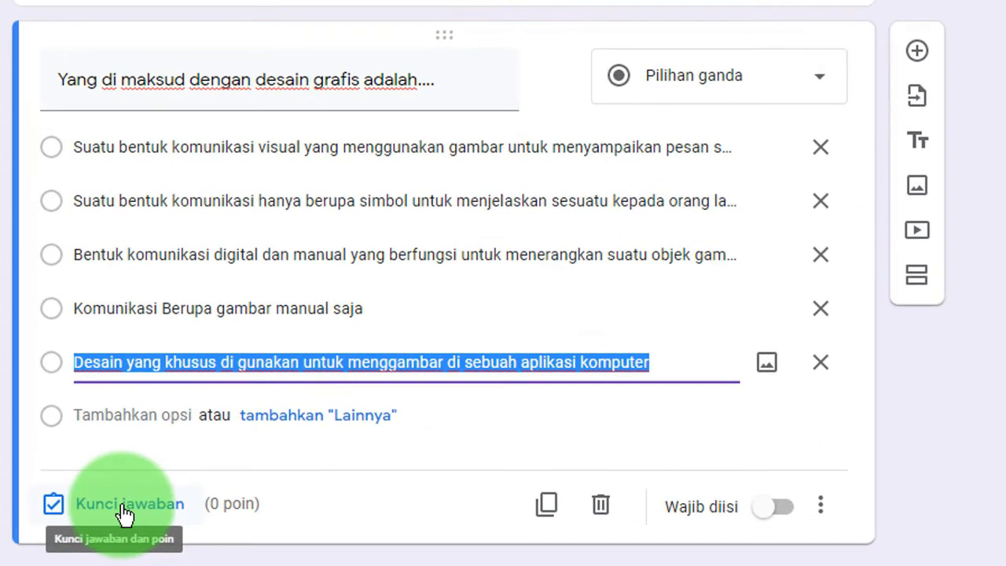
- Key the first option as question 1's correct answer, worth 20 points
{"action": "left_click", "coordinate": [125, 512]}
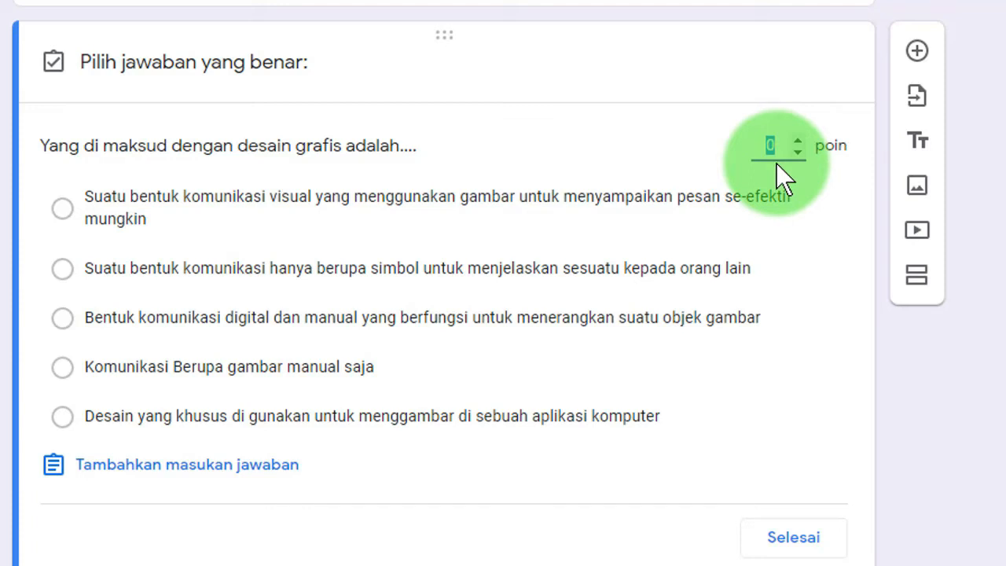
{"action": "type", "text": "20"}
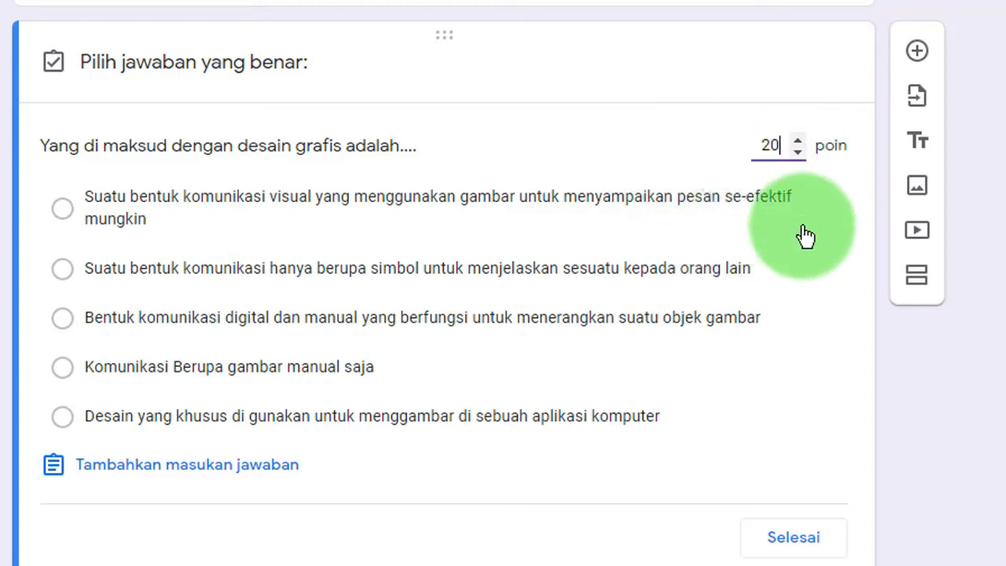
{"action": "scroll", "coordinate": [479, 292], "scroll_direction": "down", "scroll_amount": 1}
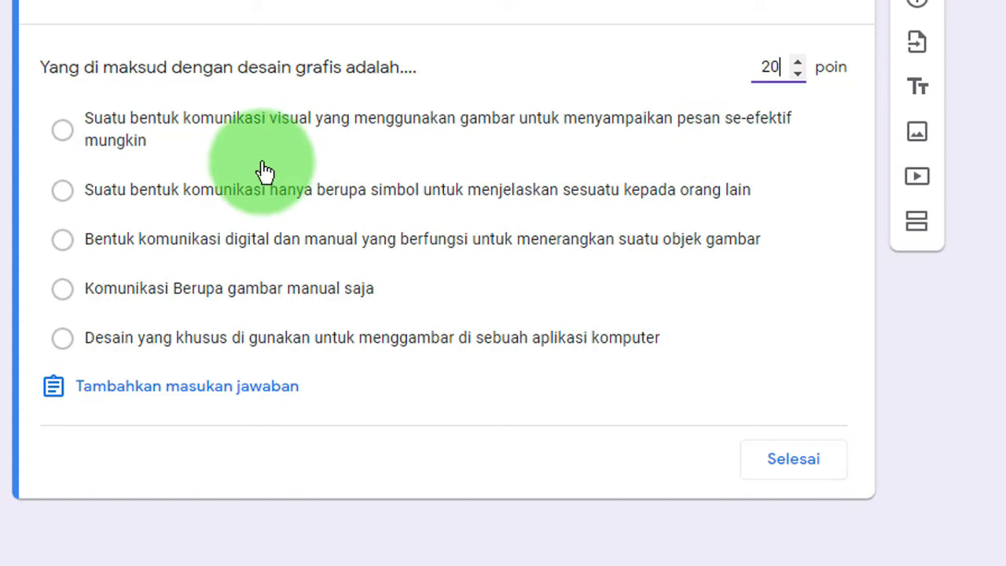
{"action": "left_click", "coordinate": [63, 131]}
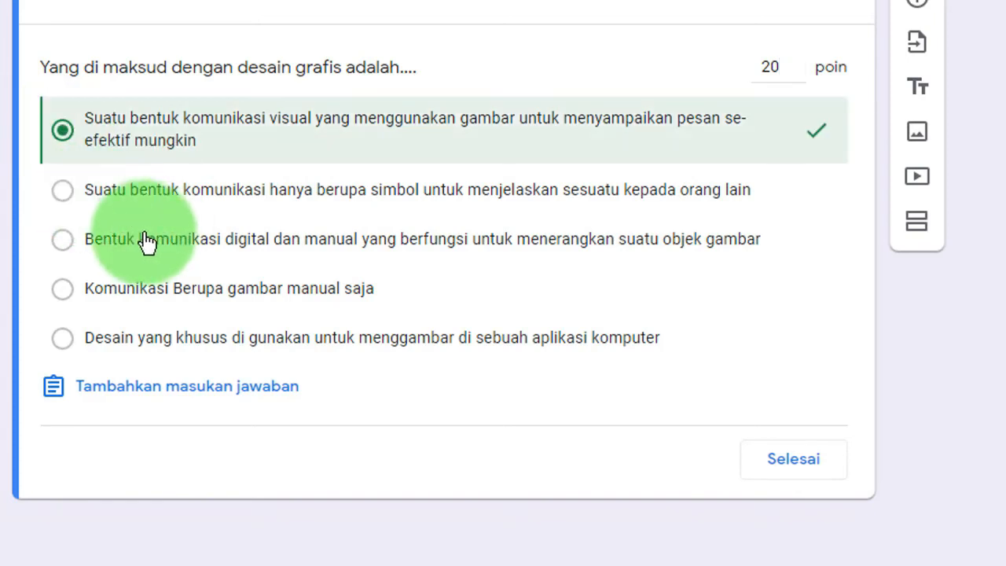
{"action": "left_click", "coordinate": [793, 460]}
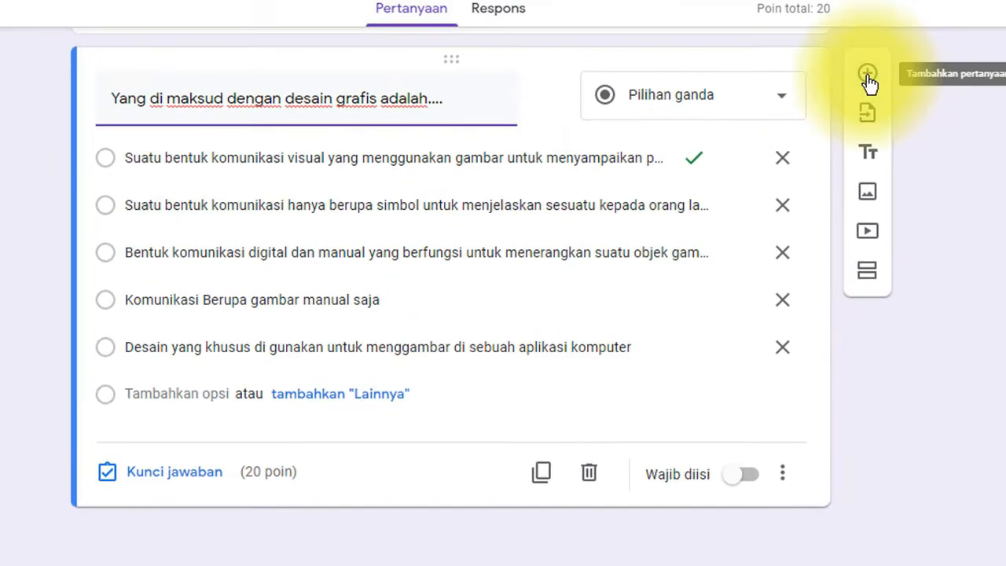
- Add a new question titled with question 2's text from Word, without the '2.' numbering
{"action": "left_click", "coordinate": [867, 79]}
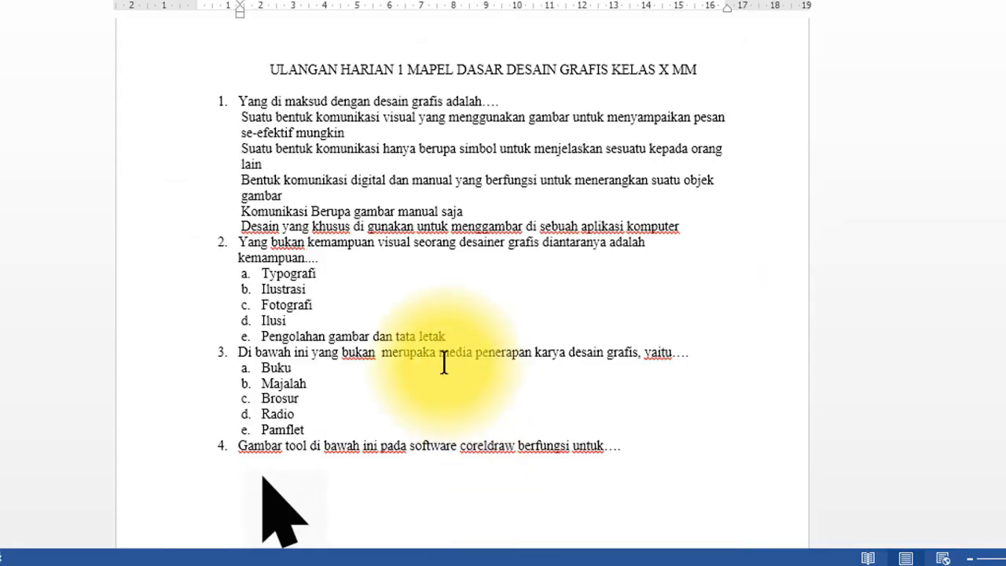
{"action": "left_click_drag", "start_coordinate": [241, 117], "coordinate": [679, 226]}
{"action": "left_click_drag", "start_coordinate": [275, 258], "coordinate": [238, 241]}
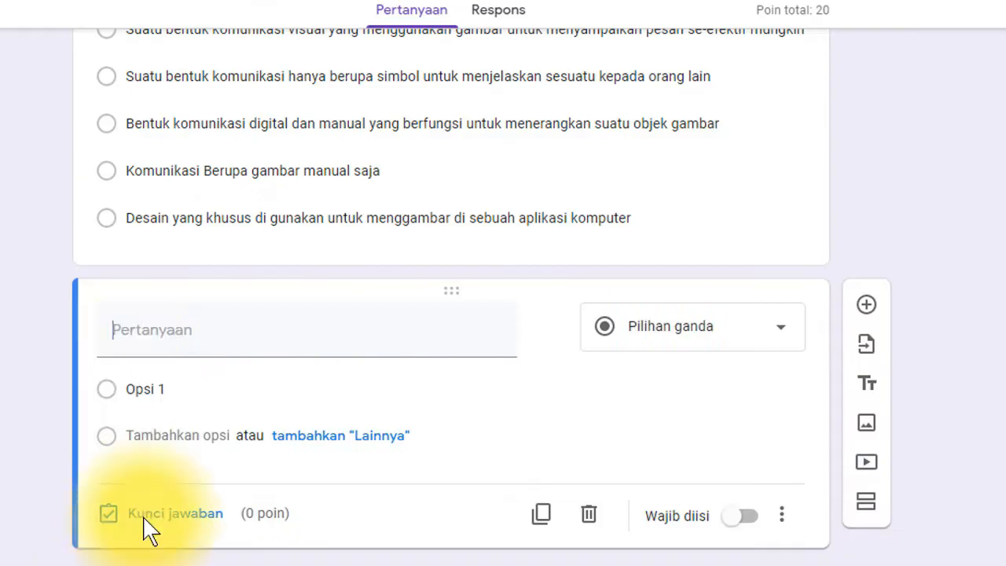
{"action": "left_click", "coordinate": [123, 344]}
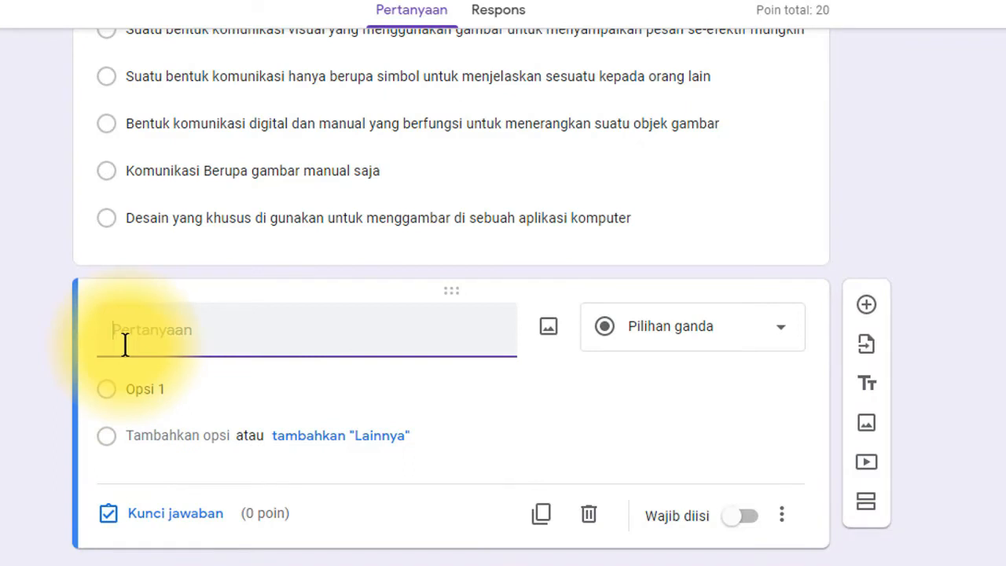
{"action": "type", "text": "2. Yang bukan kemampuan visual seorang desainer grafis diantaranya adalah kemampuan...."}
{"action": "key", "text": "BackSpace"}
{"action": "key", "text": "BackSpace"}
{"action": "key", "text": "BackSpace"}
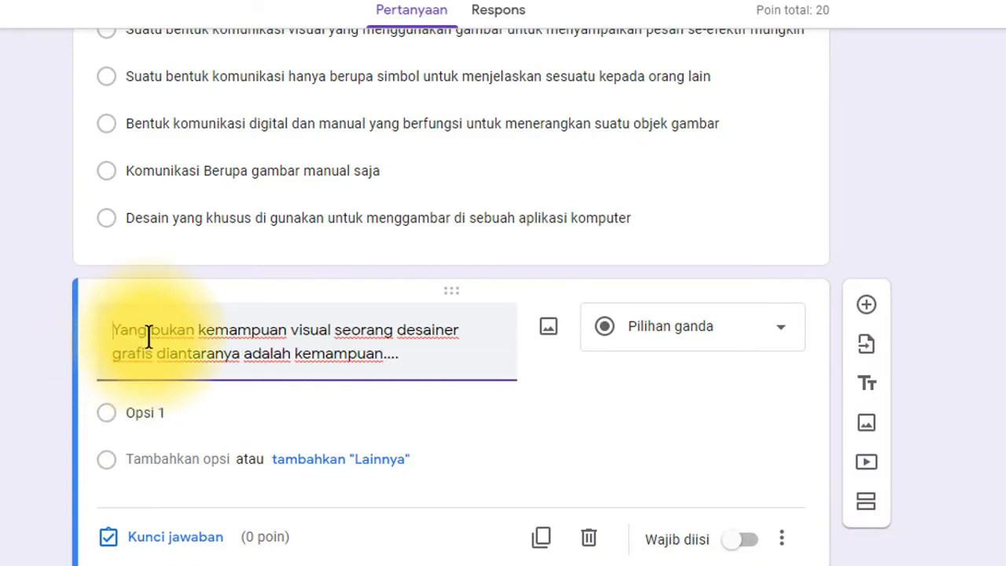
- Strip the Word lettering from question 2's options and paste the five choices, Typografi to Pengolahan gambar dan tata letak
{"action": "left_click", "coordinate": [476, 552]}
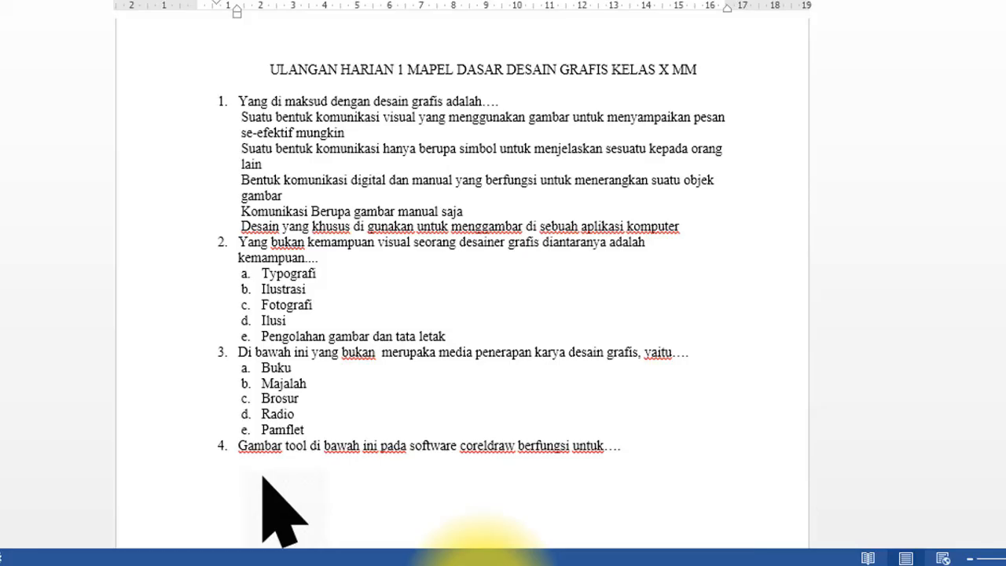
{"action": "scroll", "coordinate": [354, 357], "scroll_direction": "down", "scroll_amount": 2}
{"action": "left_click_drag", "start_coordinate": [453, 258], "coordinate": [259, 202]}
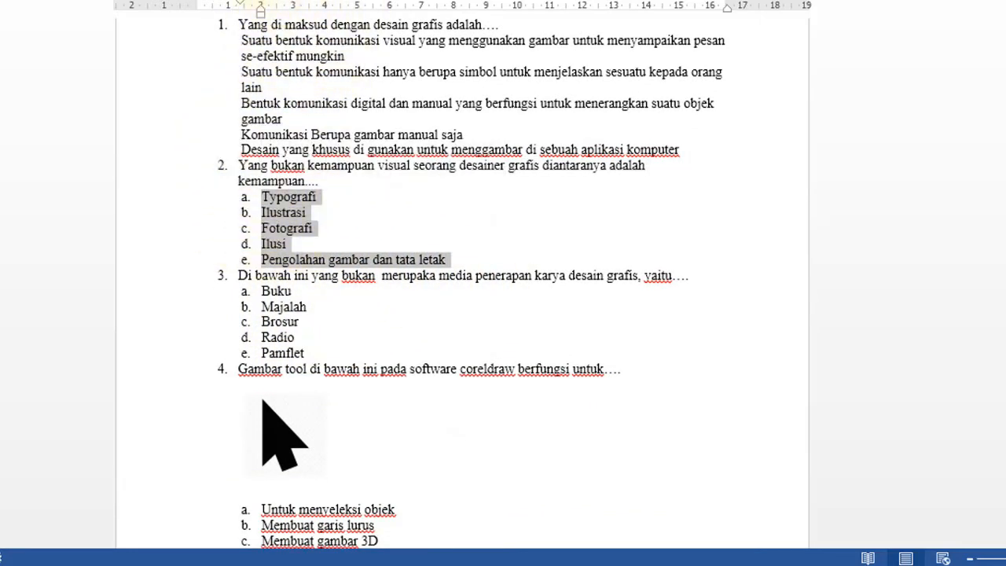
{"action": "left_click", "coordinate": [255, 0]}
{"action": "left_click", "coordinate": [278, 13]}
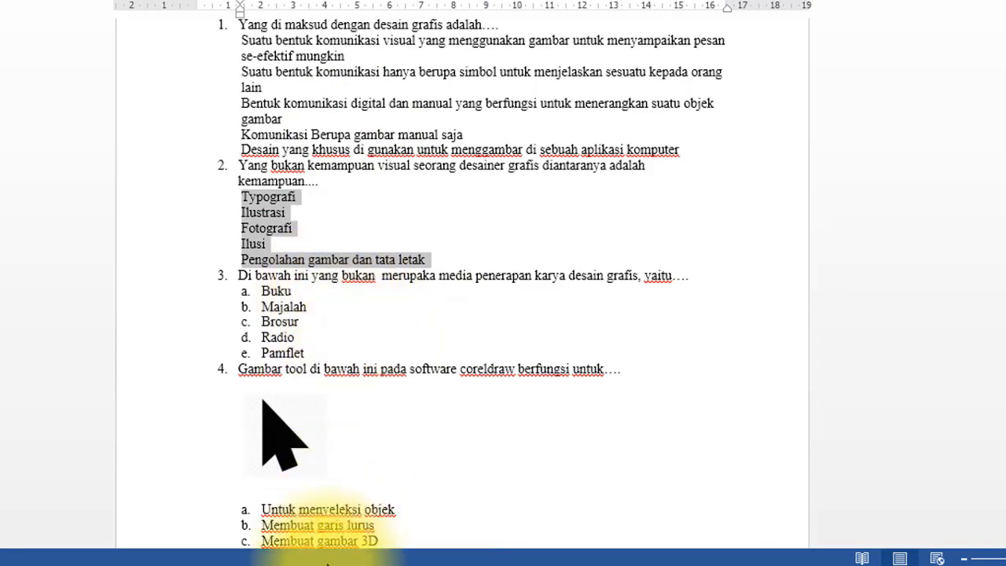
{"action": "left_click", "coordinate": [110, 565]}
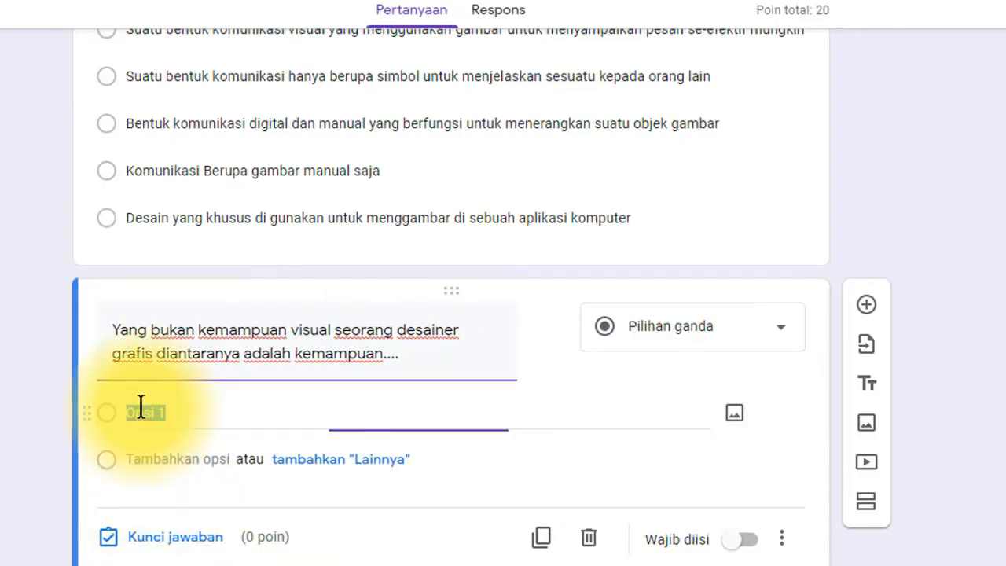
{"action": "type", "text": "Typografi Ilustrasi Fotografi Ilusi Pengolahan gambar dan tata letak"}
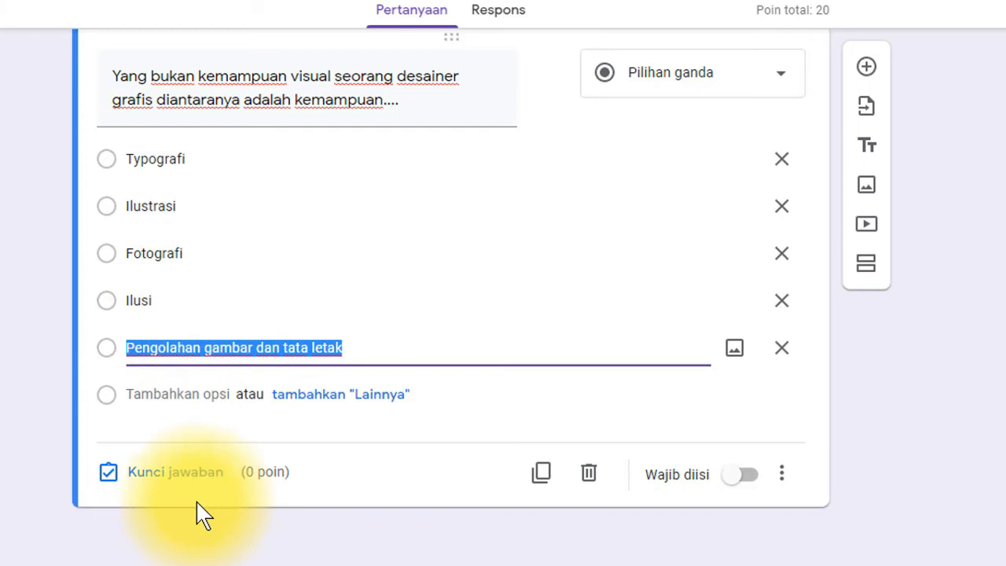
- Key Ilusi as question 2's correct answer for 20 points, then add a new blank question
{"action": "left_click", "coordinate": [178, 482]}
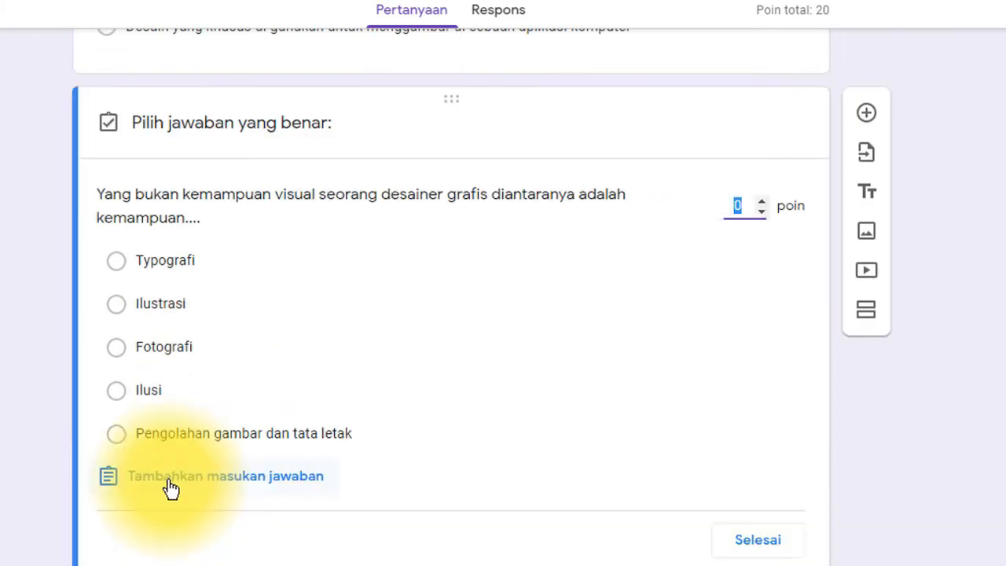
{"action": "left_click", "coordinate": [749, 205]}
{"action": "type", "text": "20"}
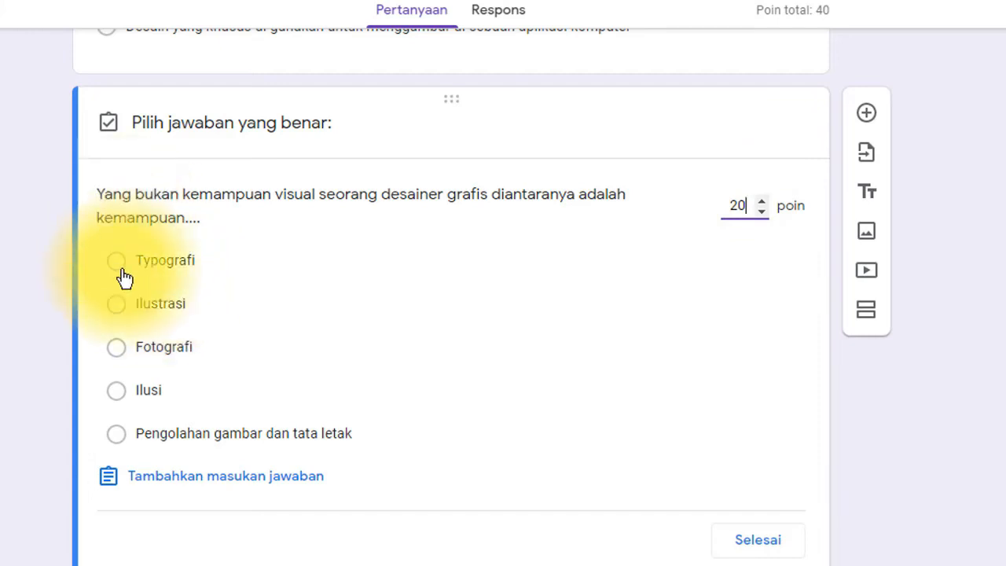
{"action": "left_click", "coordinate": [118, 391]}
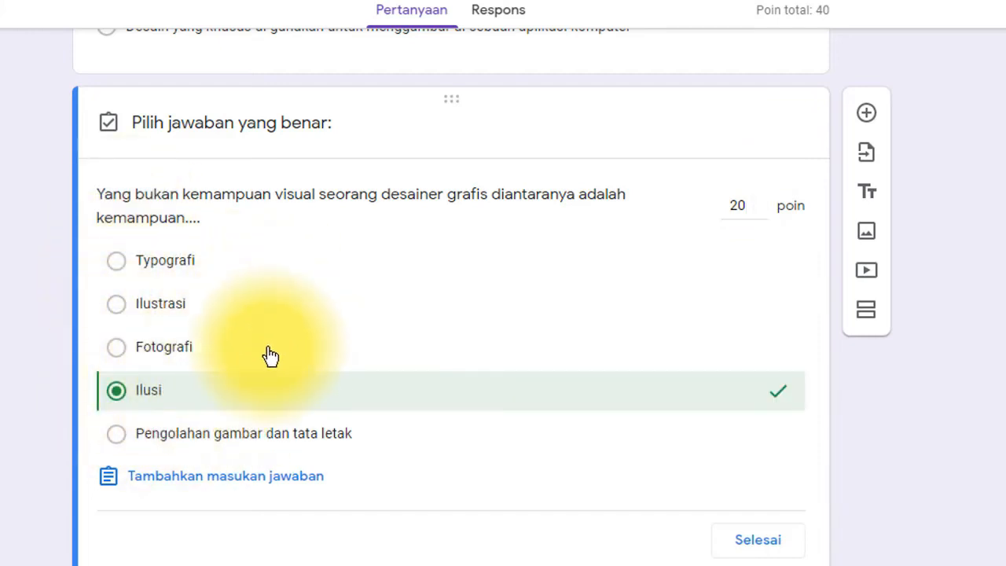
{"action": "left_click", "coordinate": [758, 540]}
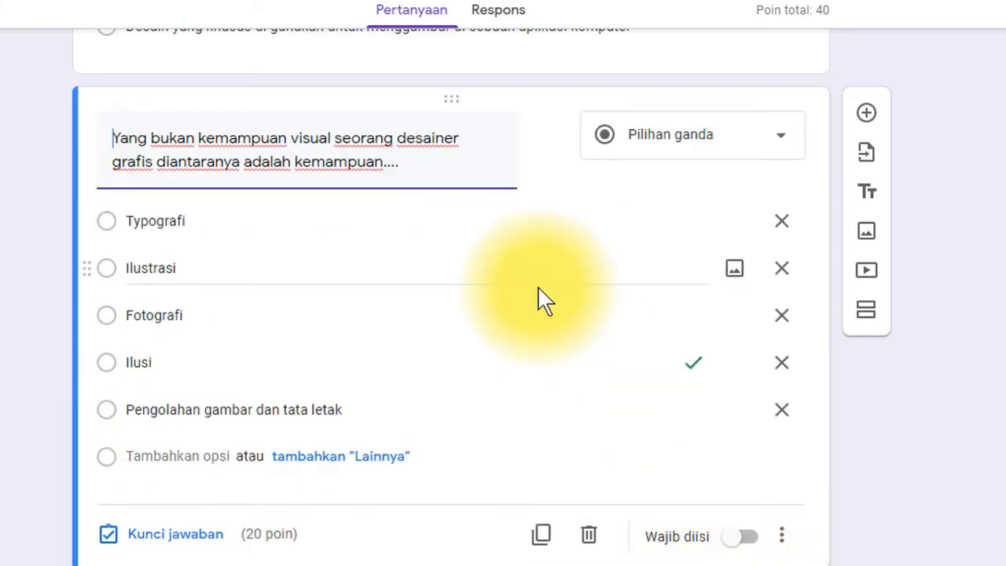
{"action": "scroll", "coordinate": [498, 303], "scroll_direction": "down", "scroll_amount": 1}
{"action": "scroll", "coordinate": [348, 388], "scroll_direction": "up", "scroll_amount": 3}
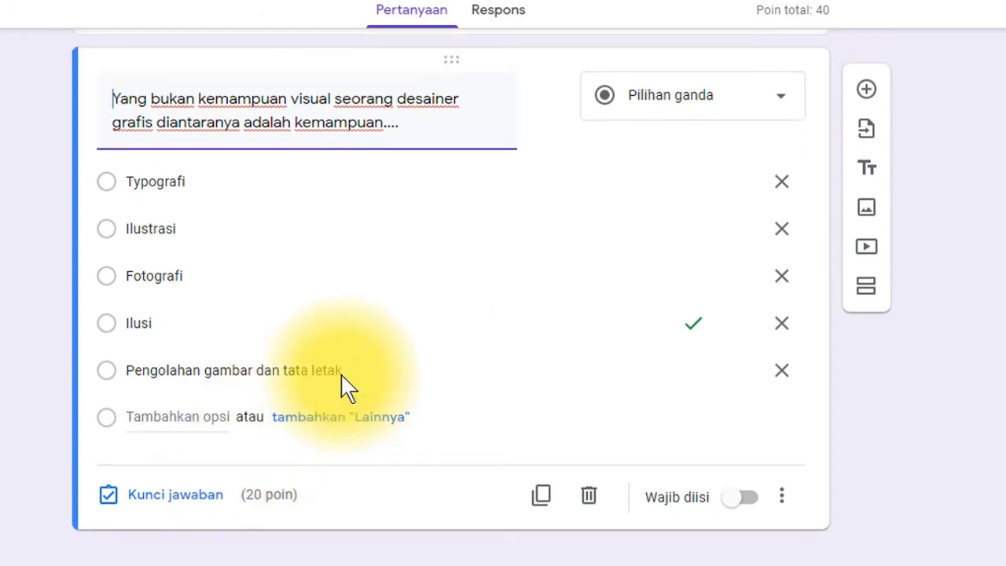
{"action": "left_click", "coordinate": [866, 250]}
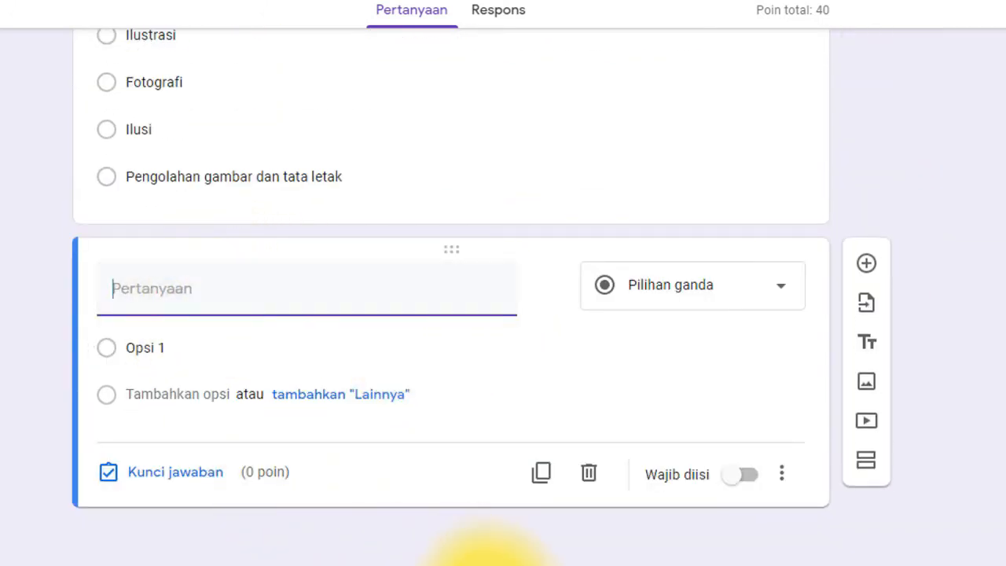
- Give the new question question 3's text from Word, without the '3.' numbering
{"action": "left_click", "coordinate": [509, 565]}
{"action": "left_click_drag", "start_coordinate": [696, 276], "coordinate": [228, 275]}
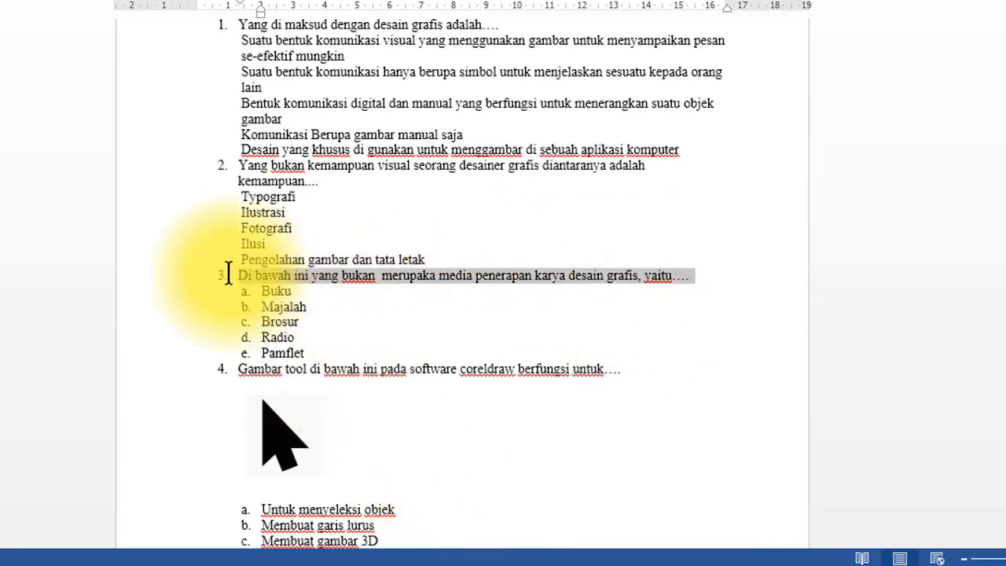
{"action": "left_click", "coordinate": [108, 564]}
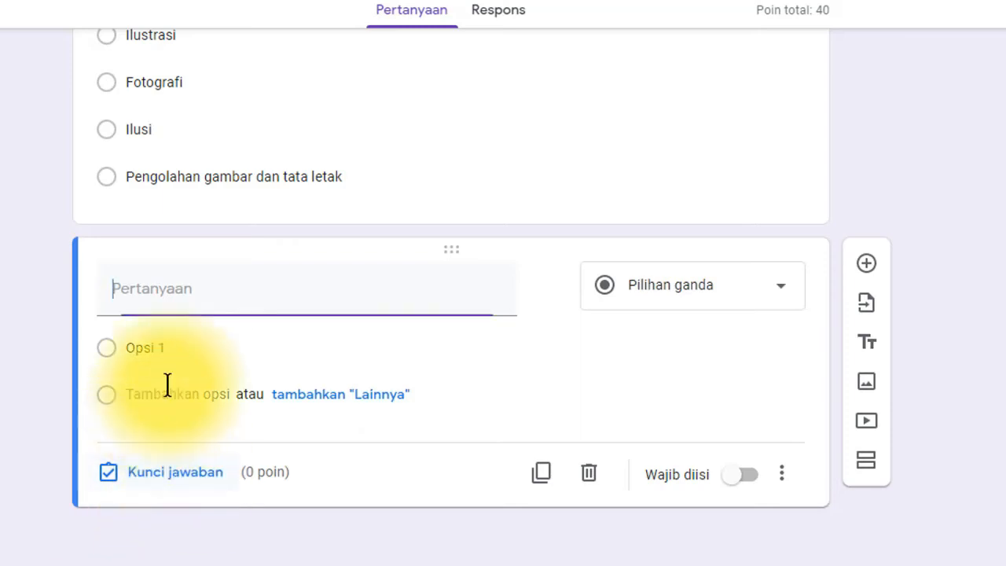
{"action": "left_click", "coordinate": [159, 290]}
{"action": "type", "text": "3.  Di bawah ini yang bukan  merupaka media penerapan karya desain grafis, yaitu...."}
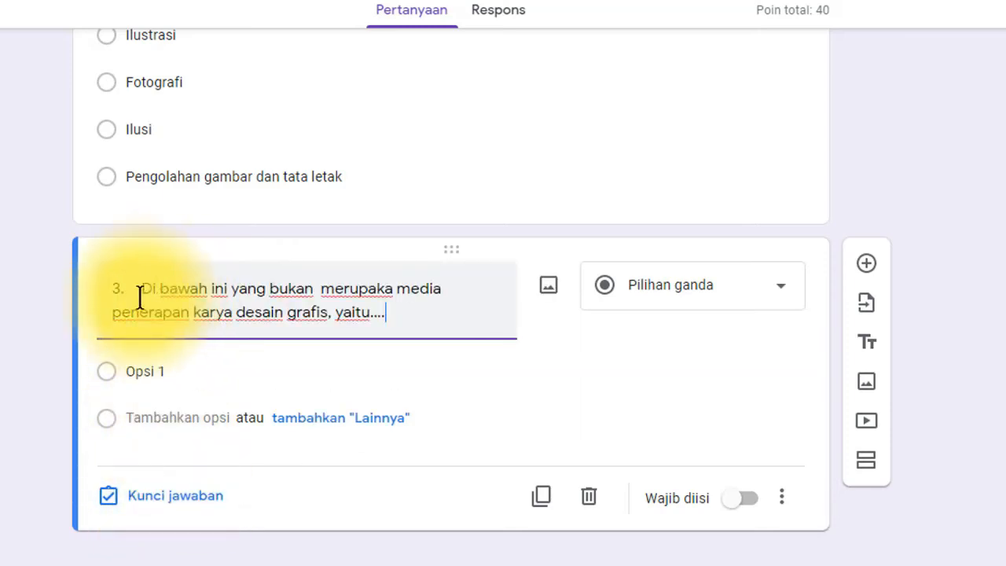
{"action": "key", "text": "BackSpace"}
{"action": "key", "text": "BackSpace"}
{"action": "key", "text": "BackSpace"}
{"action": "key", "text": "BackSpace"}
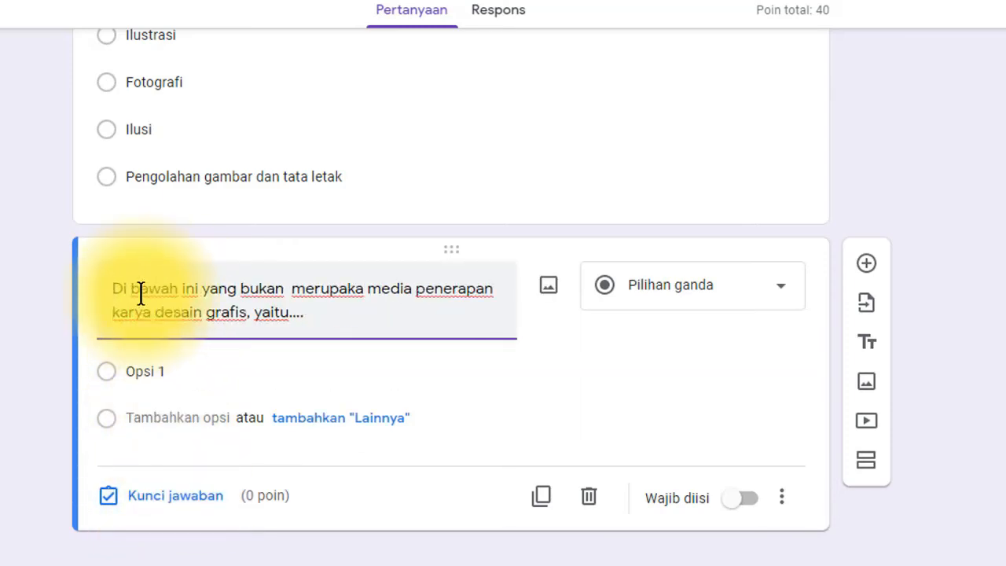
- Remove the list numbering from question 3's options Buku through Pamflet in Word
{"action": "left_click", "coordinate": [489, 564]}
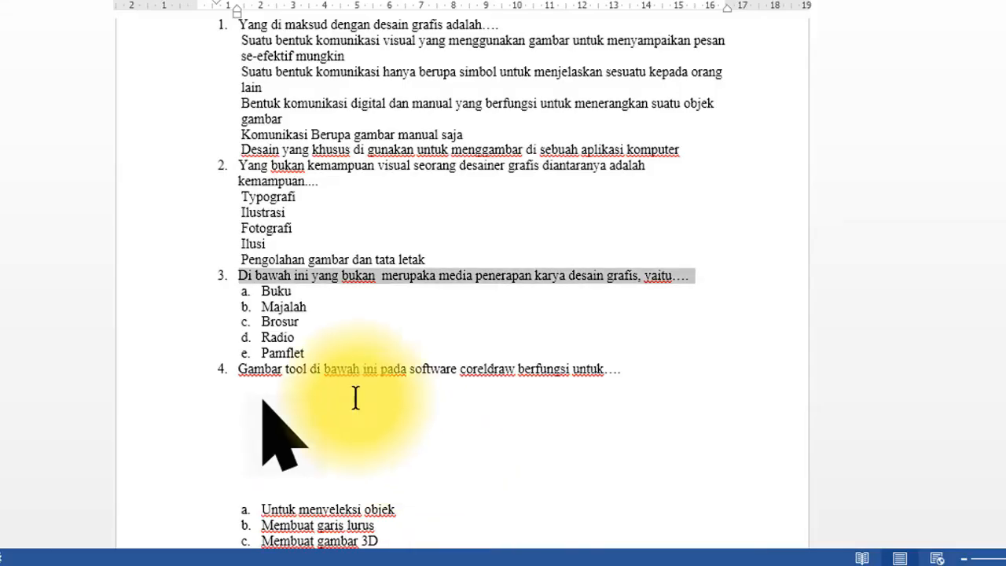
{"action": "left_click_drag", "start_coordinate": [306, 352], "coordinate": [257, 296]}
{"action": "key", "text": "ctrl+c"}
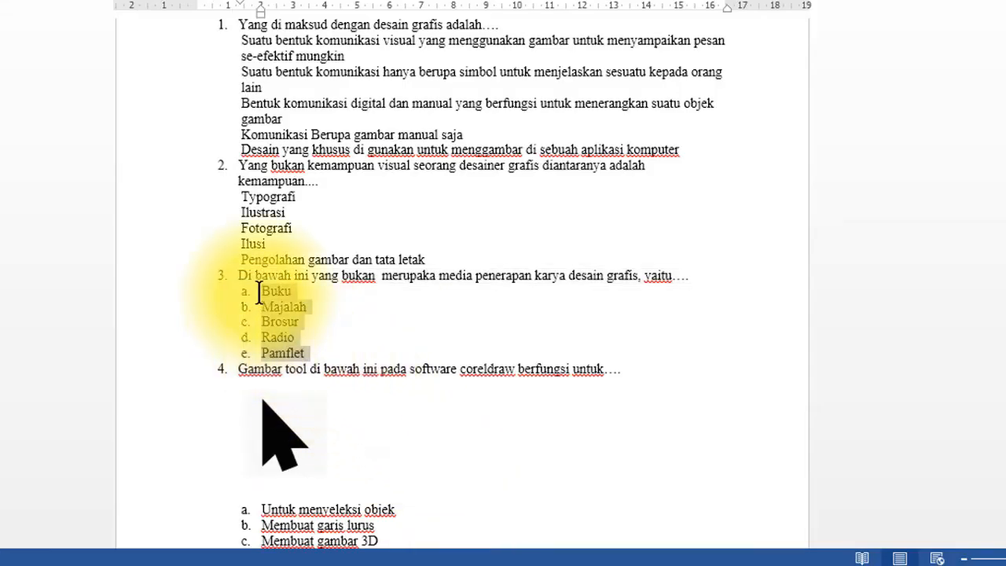
{"action": "left_click", "coordinate": [268, 0]}
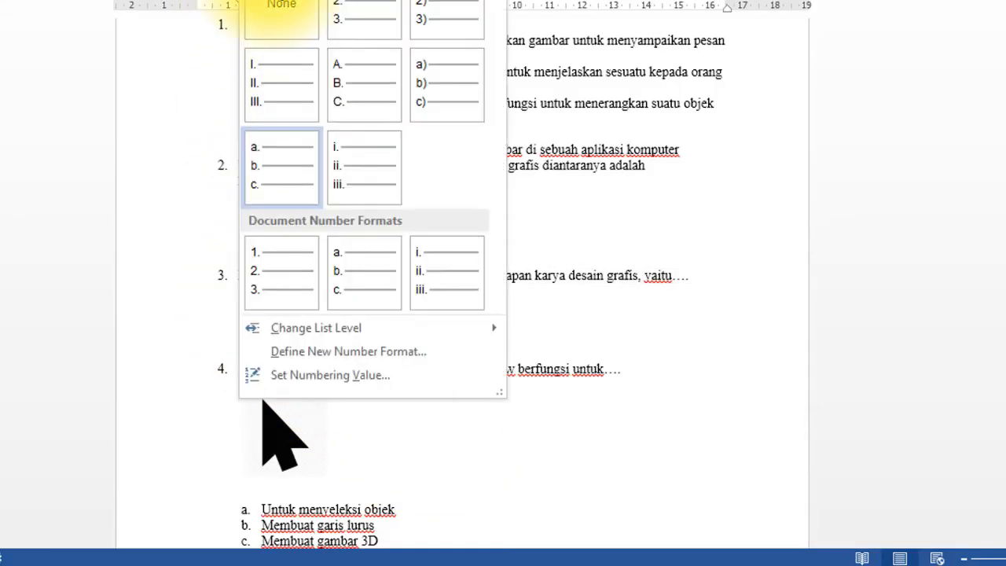
{"action": "left_click", "coordinate": [277, 13]}
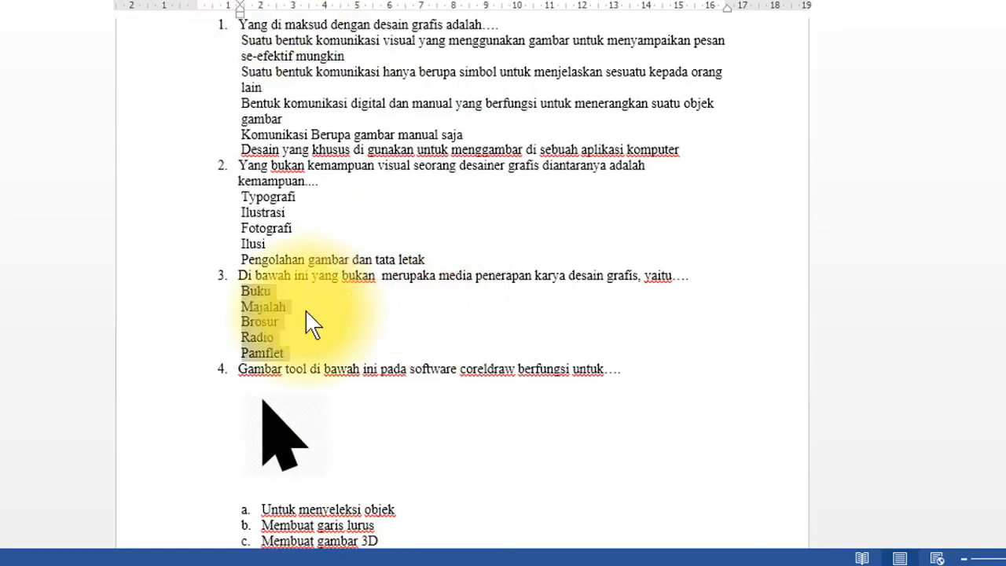
{"action": "type", "text": "c"}
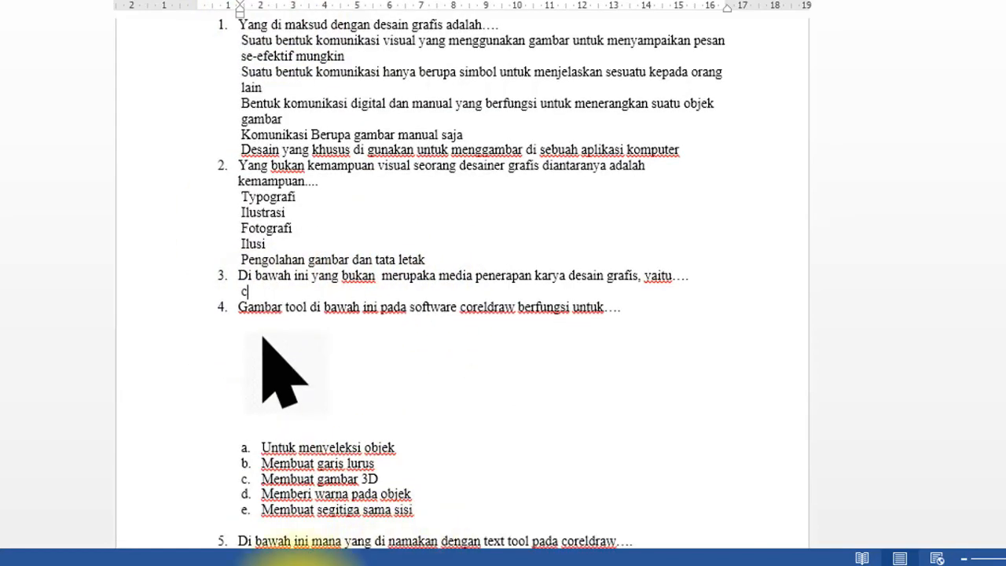
- Undo the wrong text pasted into Opsi 1 and restore the five option lines in Word
{"action": "left_click", "coordinate": [112, 564]}
{"action": "left_click", "coordinate": [187, 371]}
{"action": "type", "text": "3. Di bawah ini yang bukan  merupaka media penerapan karya desain grafis, yaitu...."}
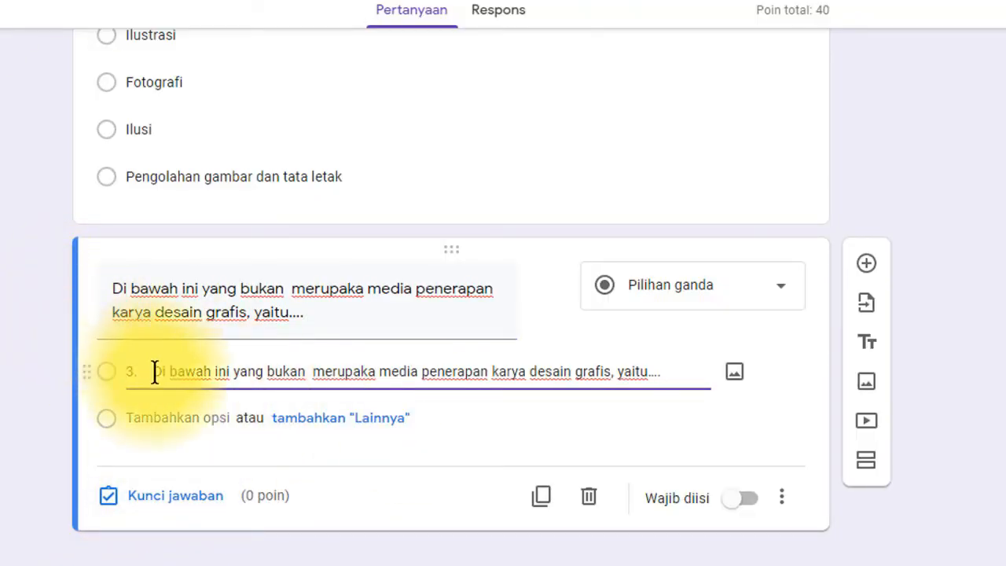
{"action": "key", "text": "ctrl+z"}
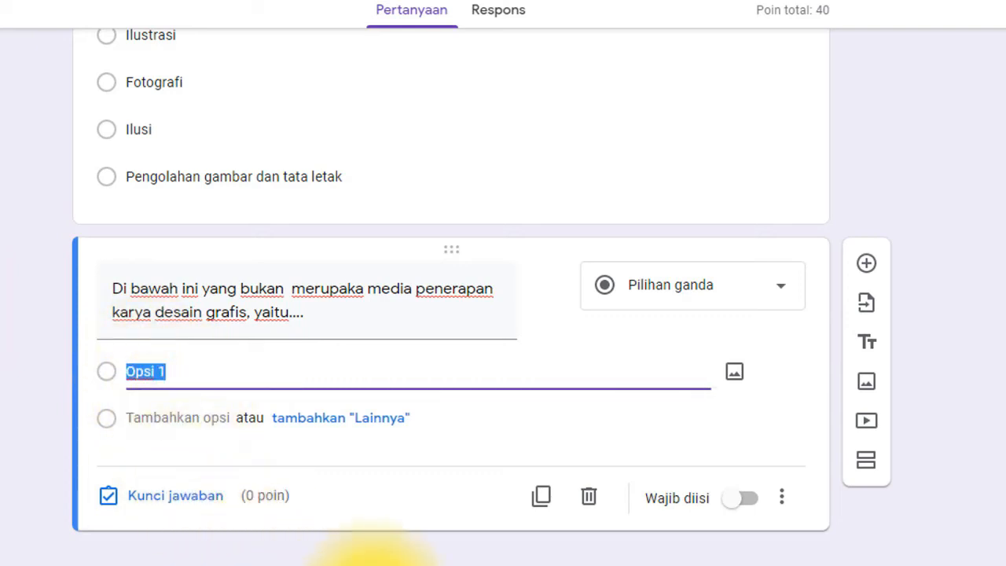
{"action": "left_click", "coordinate": [484, 565]}
{"action": "left_click", "coordinate": [246, 242]}
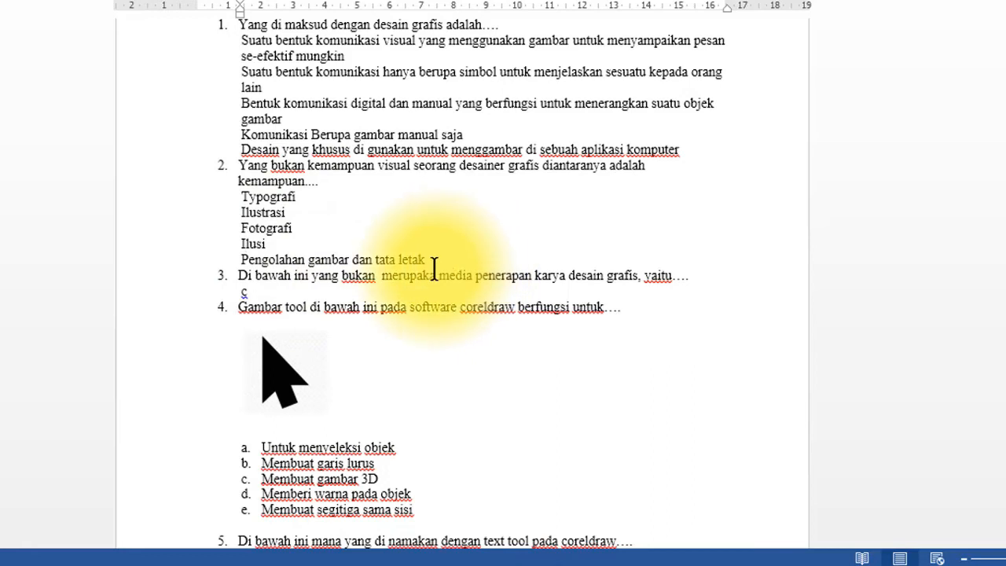
{"action": "key", "text": "ctrl+v"}
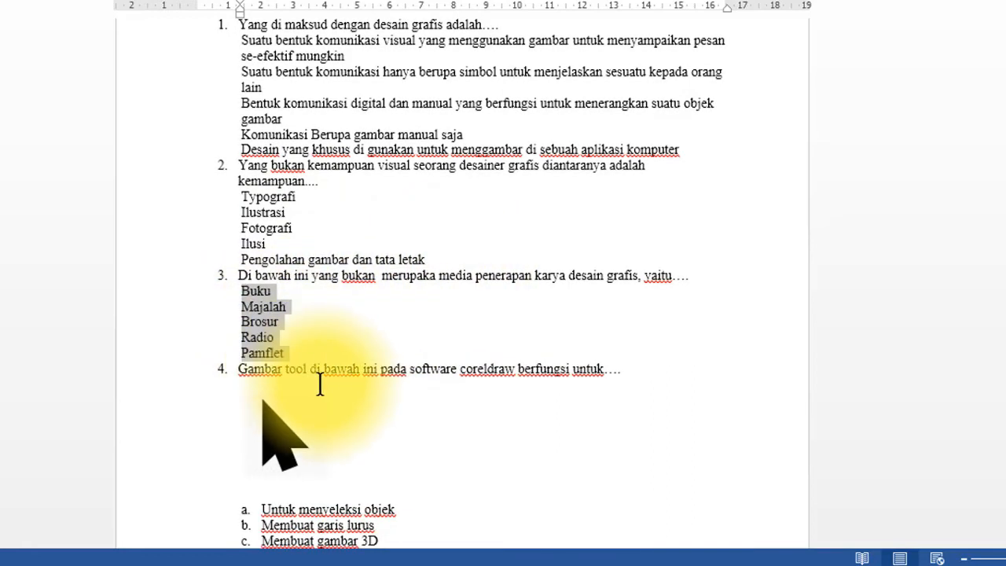
- Paste Buku, Majalah, Brosur, Radio and Pamflet as question 3's options
{"action": "left_click", "coordinate": [134, 559]}
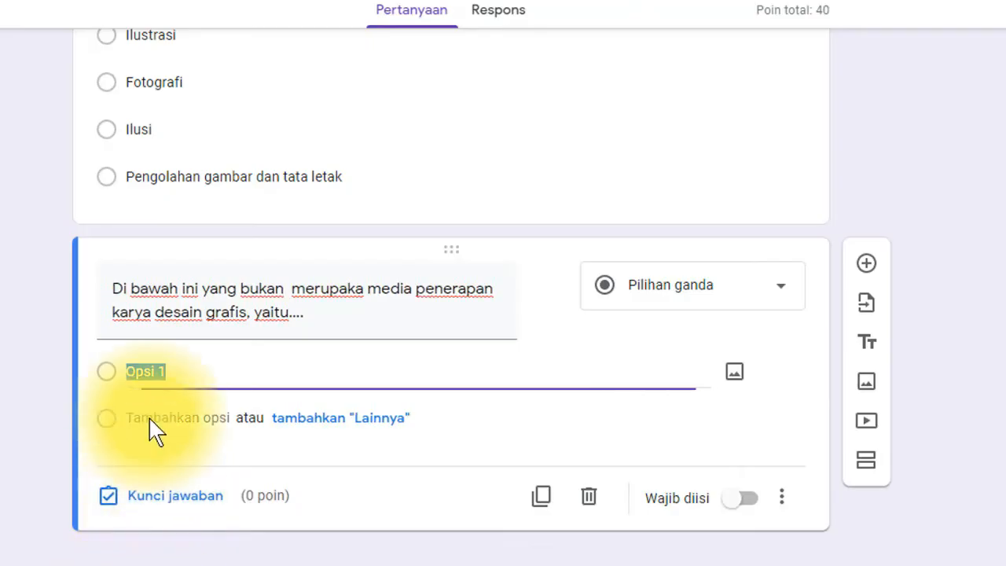
{"action": "key", "text": "ctrl+v"}
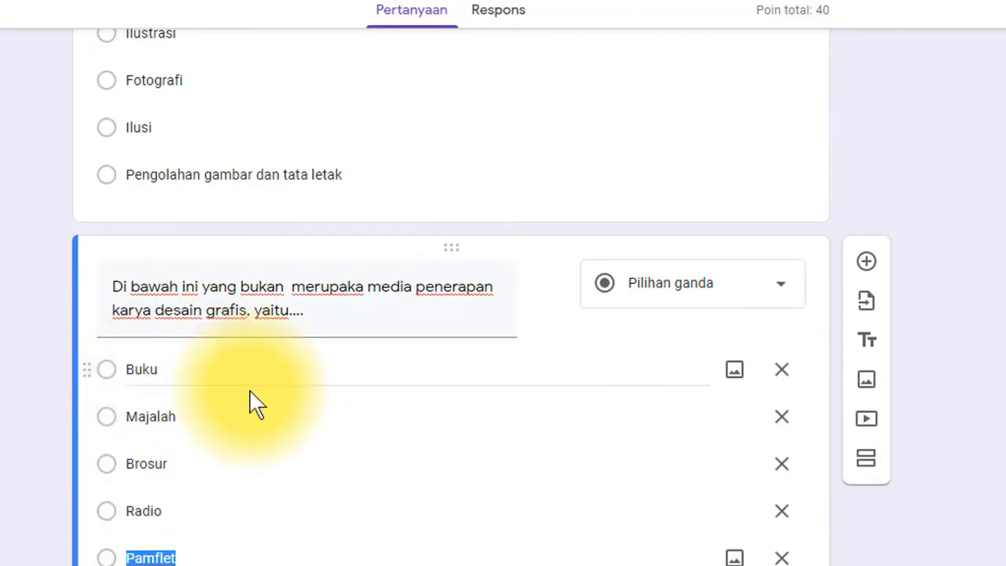
{"action": "scroll", "coordinate": [252, 407], "scroll_direction": "down", "scroll_amount": 1}
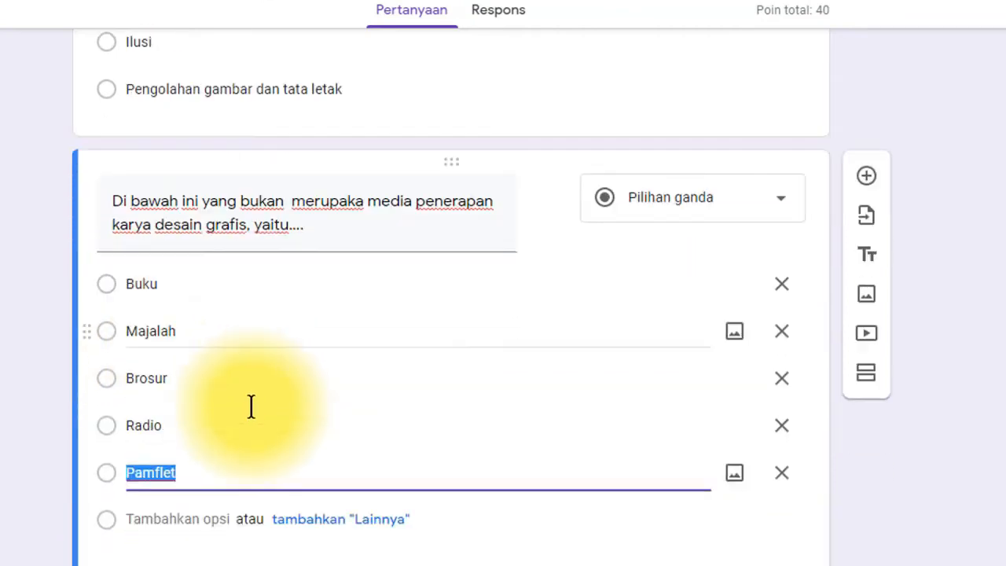
{"action": "scroll", "coordinate": [259, 421], "scroll_direction": "up", "scroll_amount": 5}
{"action": "scroll", "coordinate": [259, 421], "scroll_direction": "up", "scroll_amount": 4}
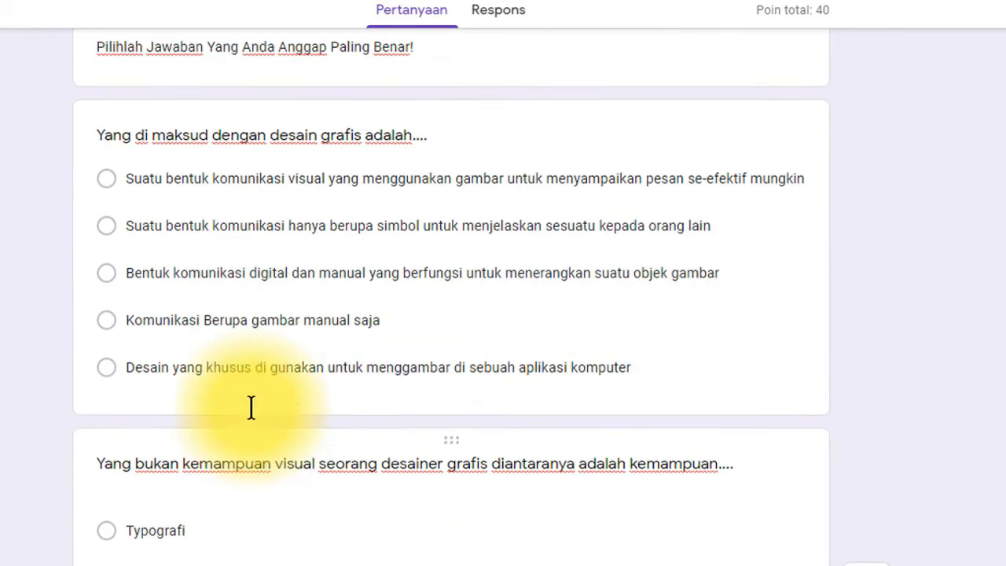
{"action": "scroll", "coordinate": [259, 421], "scroll_direction": "down", "scroll_amount": 8}
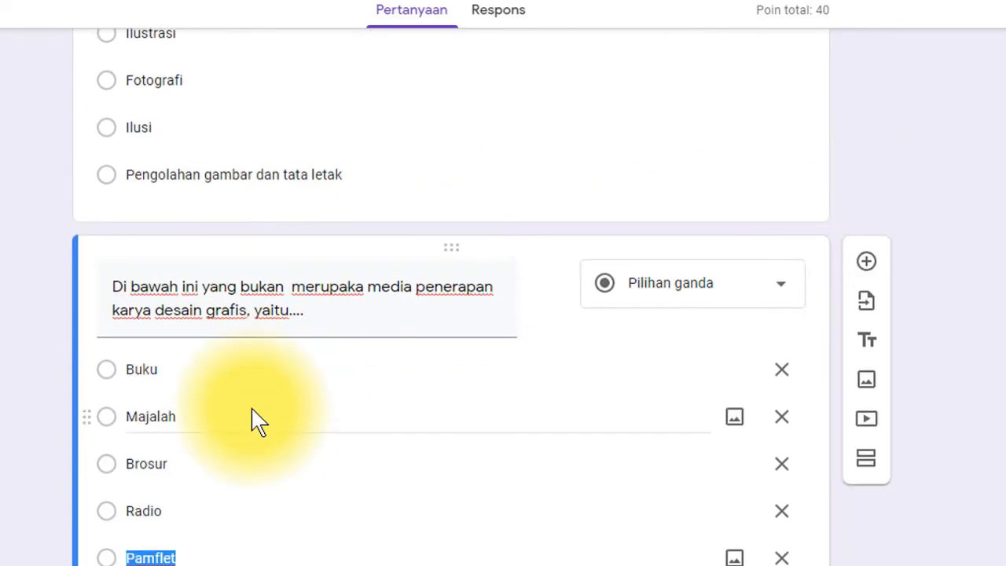
{"action": "scroll", "coordinate": [249, 408], "scroll_direction": "down", "scroll_amount": 3}
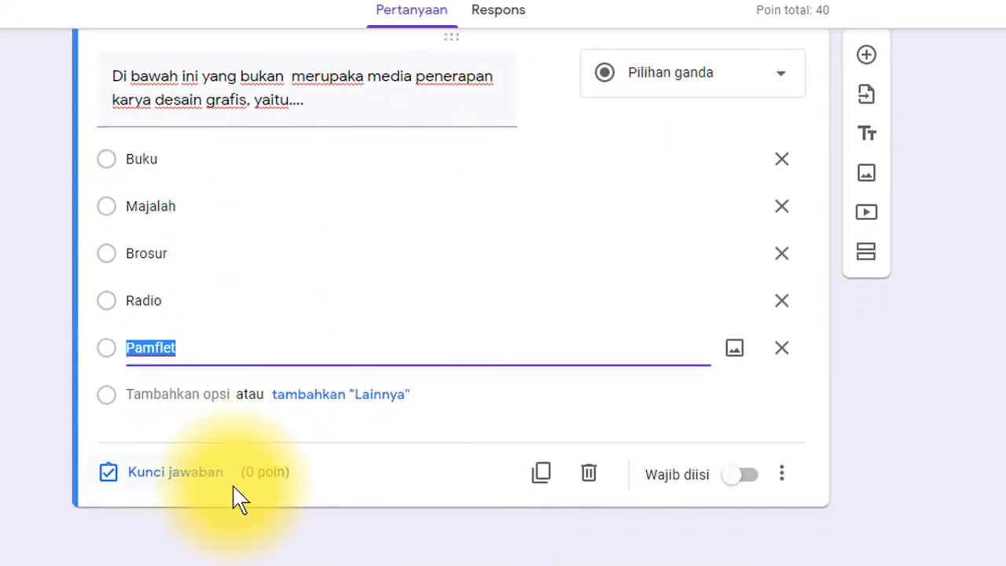
{"action": "left_click", "coordinate": [173, 481]}
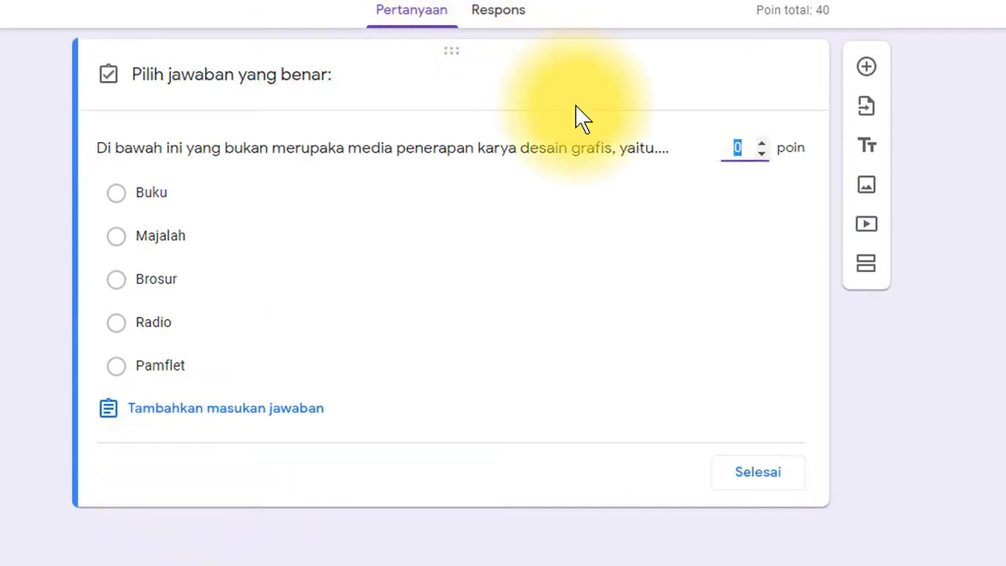
- Set question 3 to 20 points with Radio keyed as the correct answer
{"action": "type", "text": "2"}
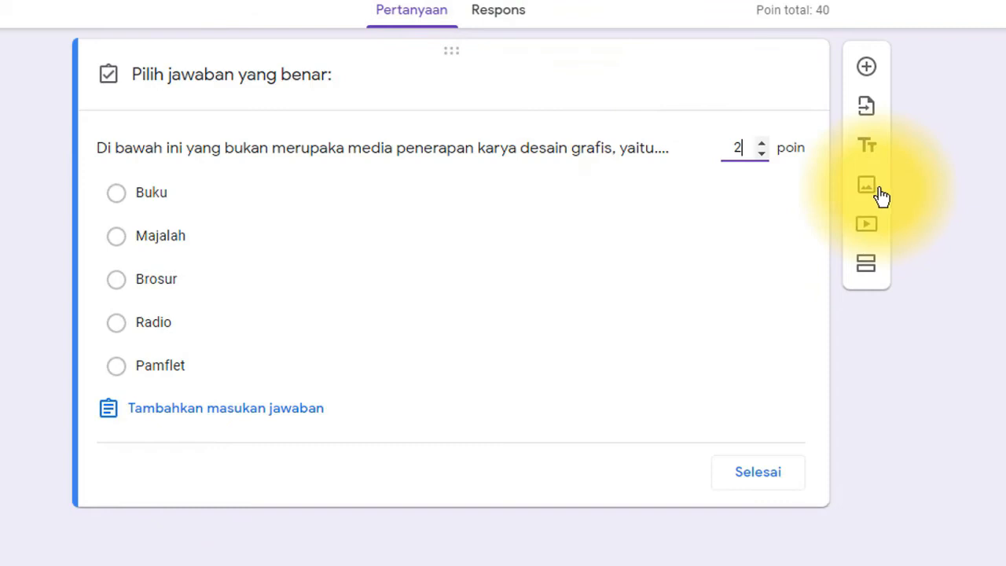
{"action": "type", "text": "0"}
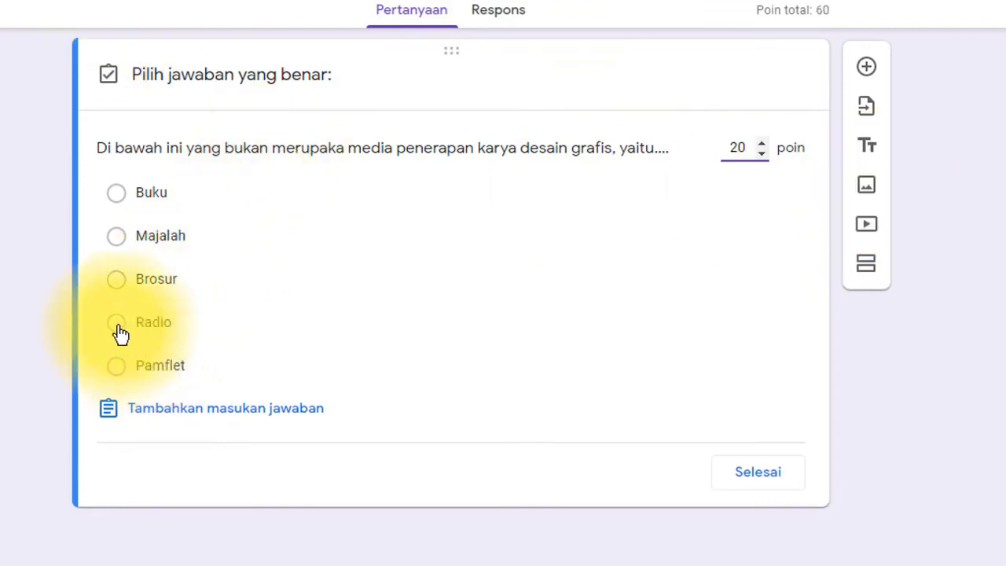
{"action": "left_click", "coordinate": [118, 326]}
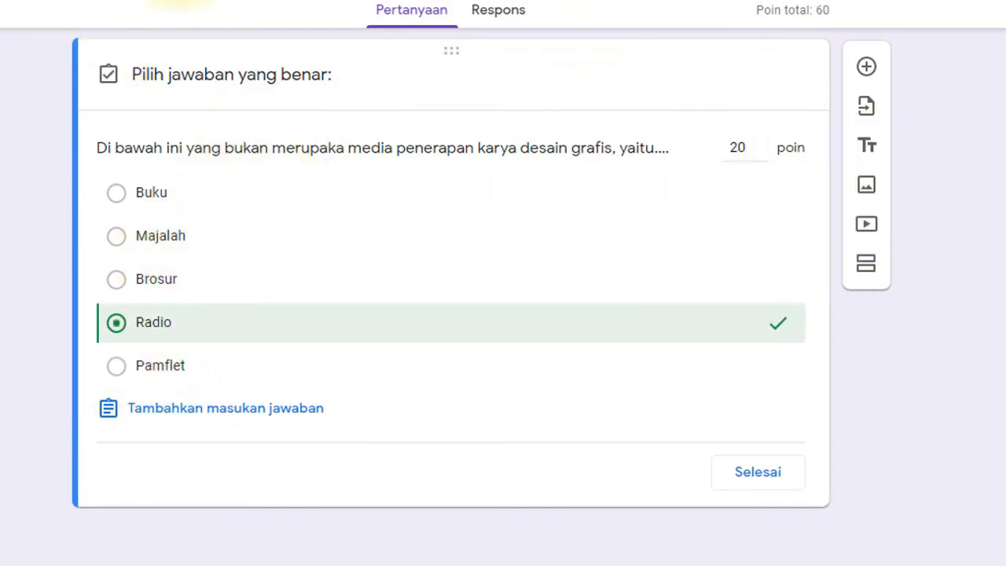
{"action": "left_click", "coordinate": [758, 472]}
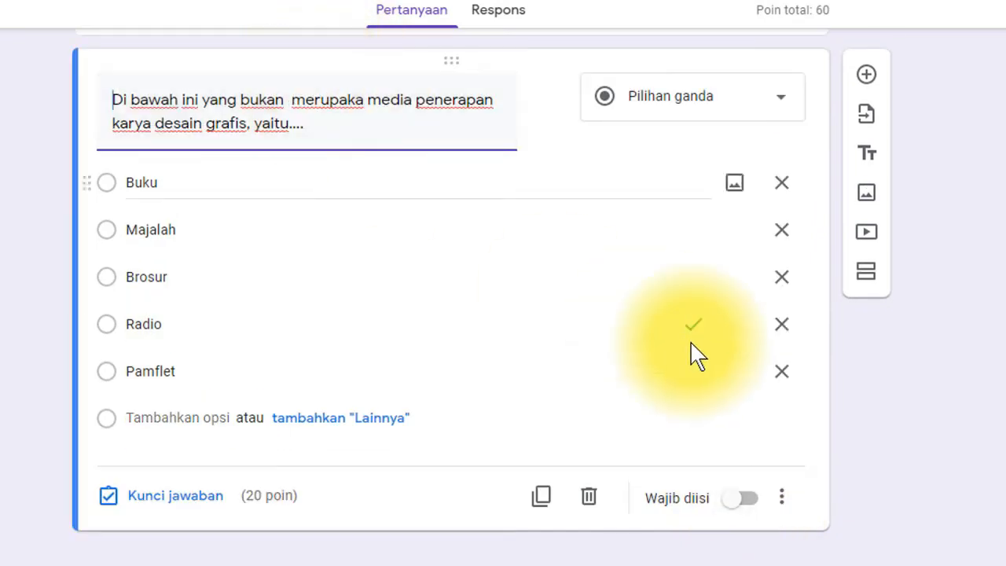
{"action": "scroll", "coordinate": [684, 335], "scroll_direction": "up", "scroll_amount": 3}
{"action": "scroll", "coordinate": [682, 333], "scroll_direction": "down", "scroll_amount": 5}
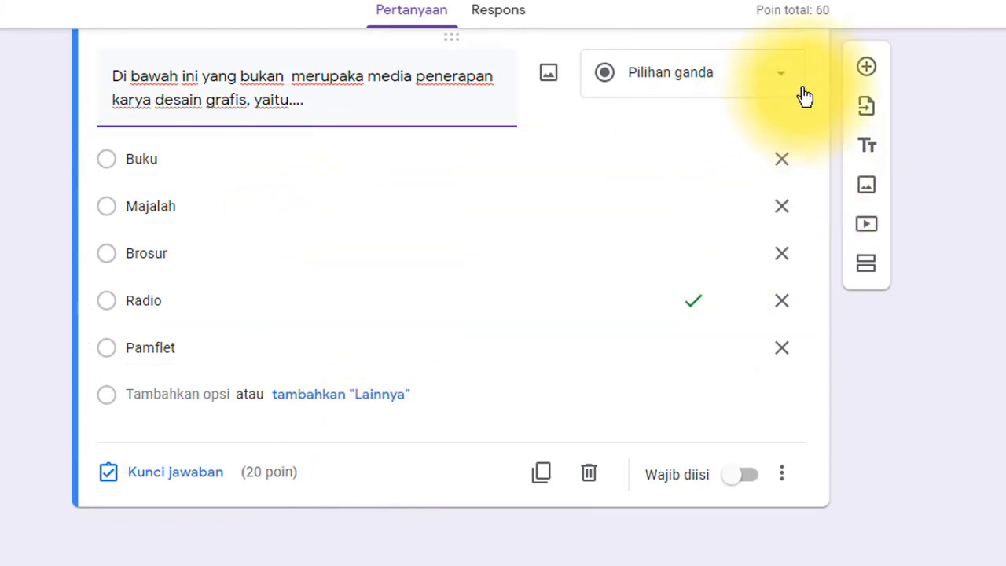
- Add question 4 titled 'Gambar tool di bawah ini pada software coreldraw berfungsi untuk....' without its '4.'
{"action": "left_click", "coordinate": [866, 68]}
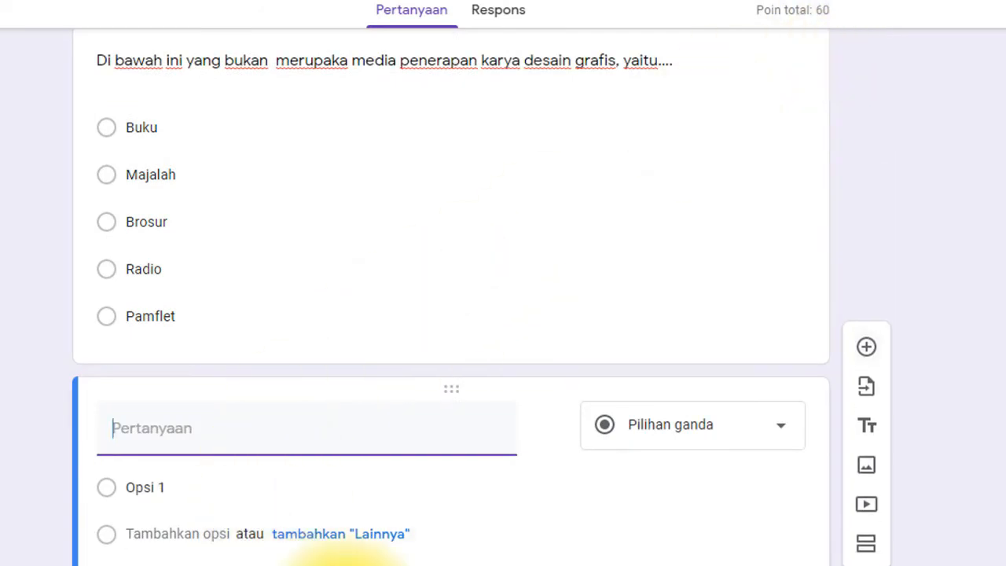
{"action": "left_click", "coordinate": [504, 565]}
{"action": "scroll", "coordinate": [395, 424], "scroll_direction": "down", "scroll_amount": 2}
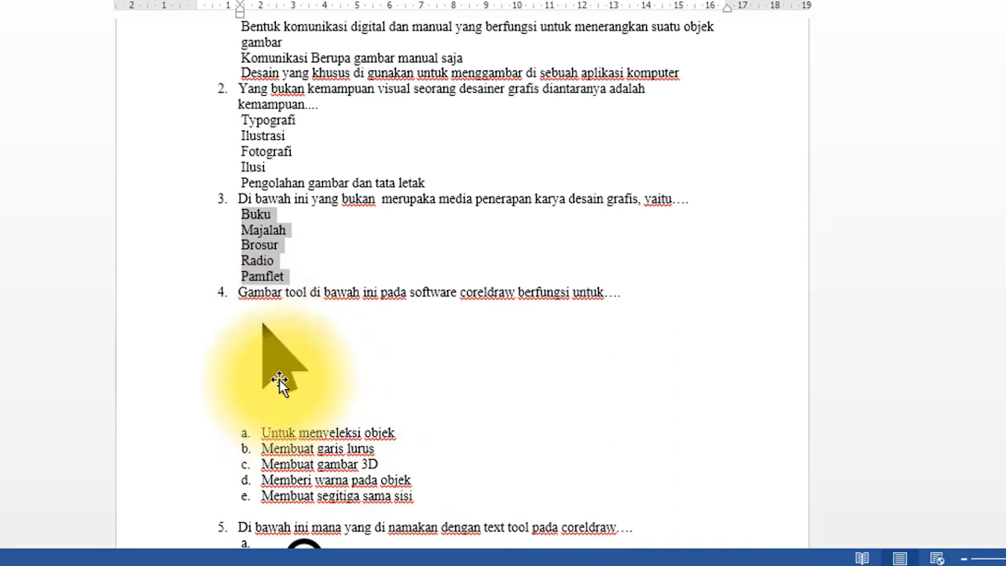
{"action": "left_click_drag", "start_coordinate": [242, 292], "coordinate": [626, 287]}
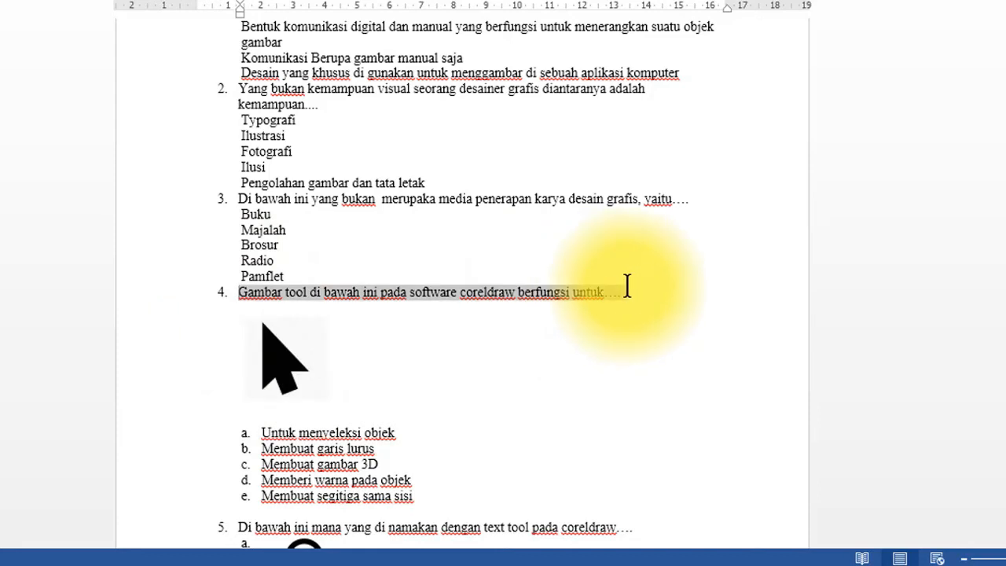
{"action": "key", "text": "ctrl+c"}
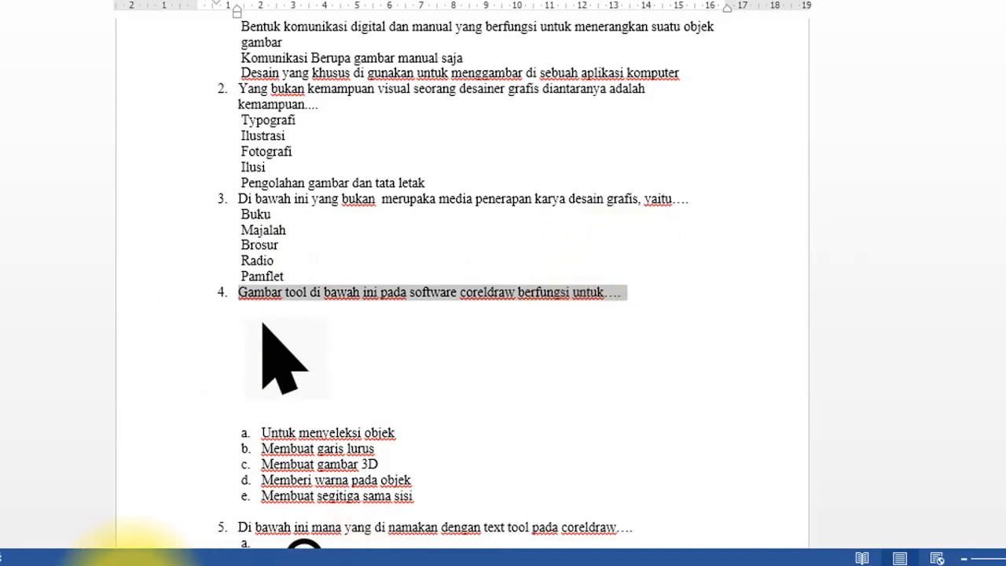
{"action": "left_click", "coordinate": [116, 565]}
{"action": "key", "text": "ctrl+v"}
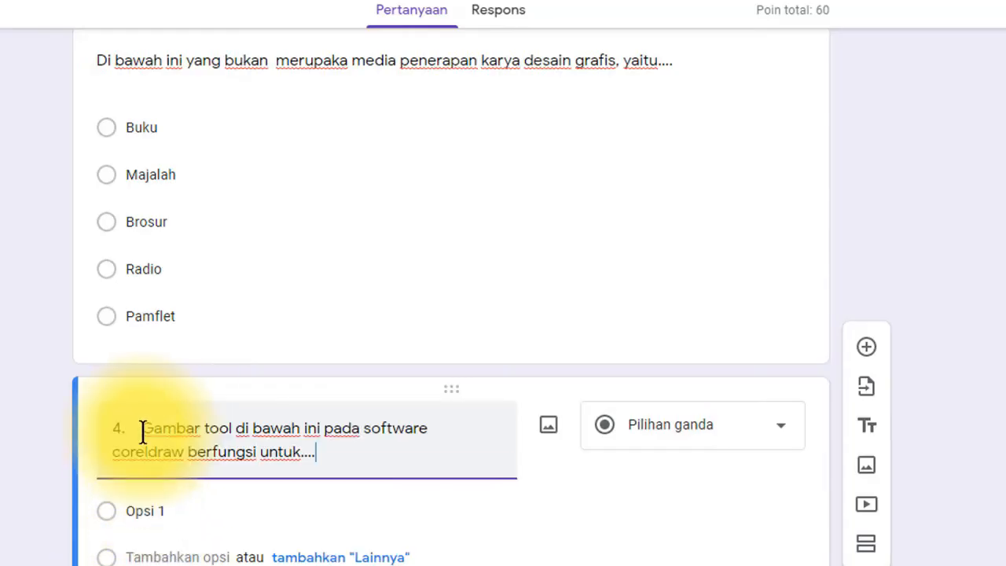
{"action": "key", "text": "BackSpace"}
{"action": "key", "text": "BackSpace"}
{"action": "key", "text": "BackSpace"}
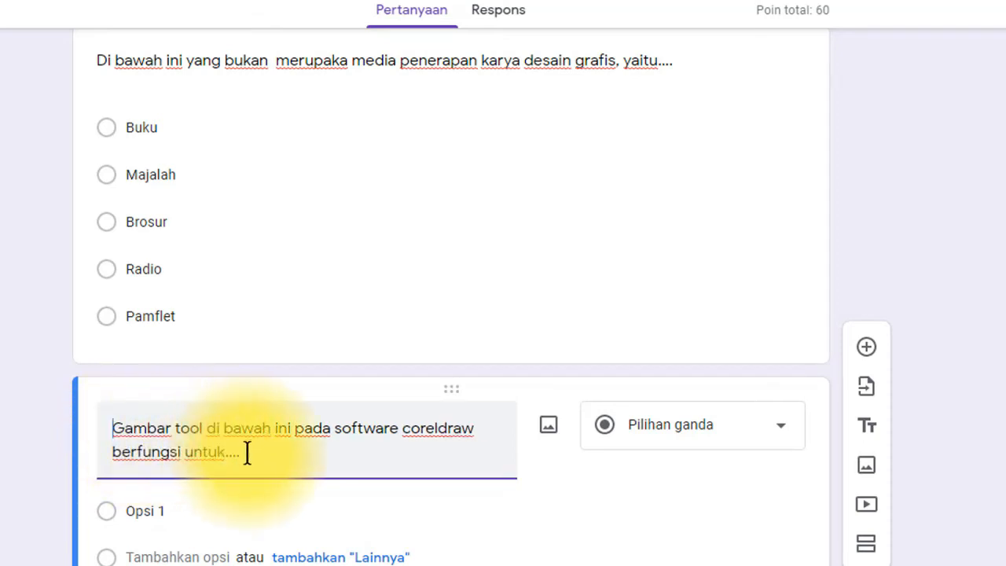
{"action": "left_click", "coordinate": [497, 565]}
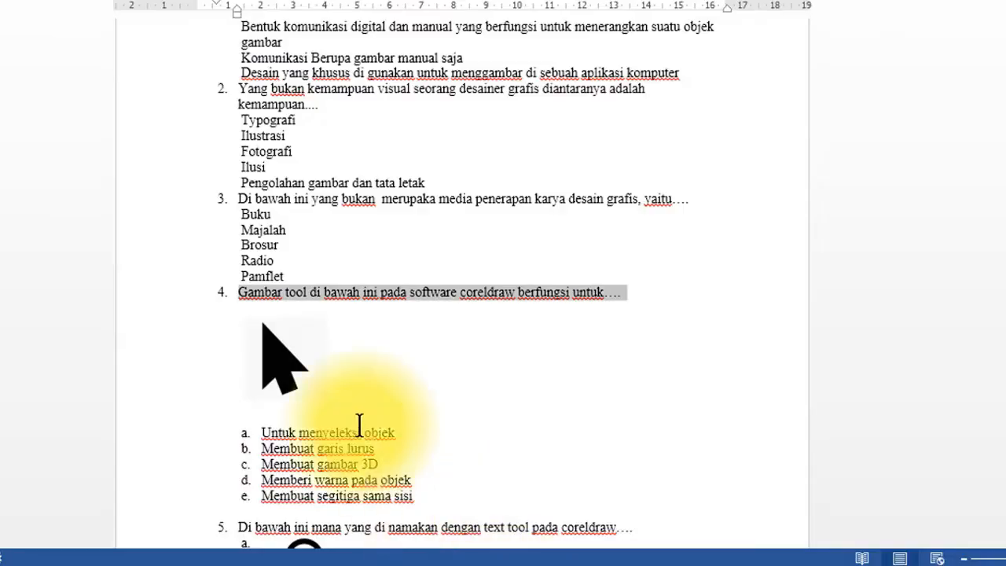
- Save question 4's cursor picture as JPEG file '1' in Pictures > TES ONLINE
{"action": "left_click", "coordinate": [275, 367]}
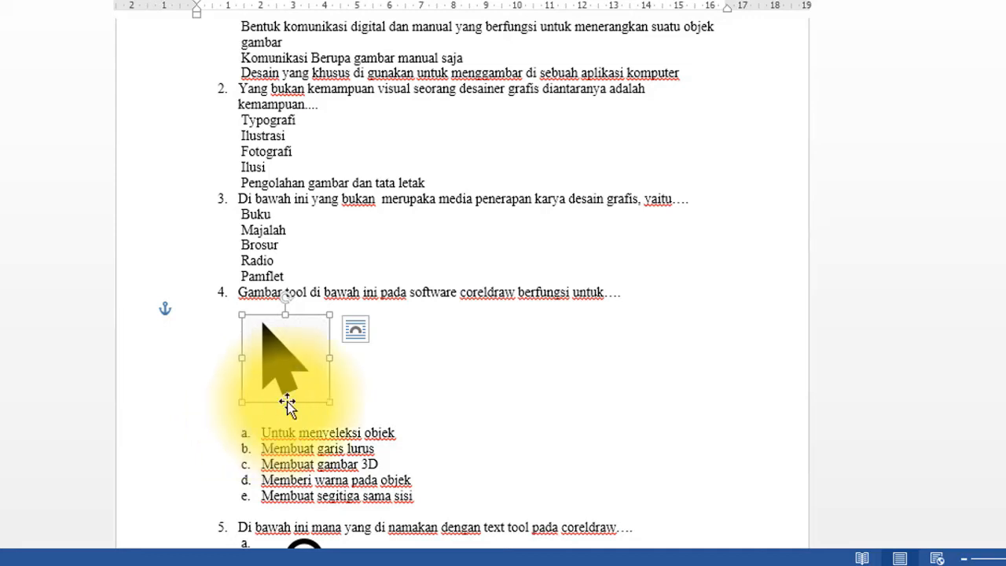
{"action": "right_click", "coordinate": [287, 359]}
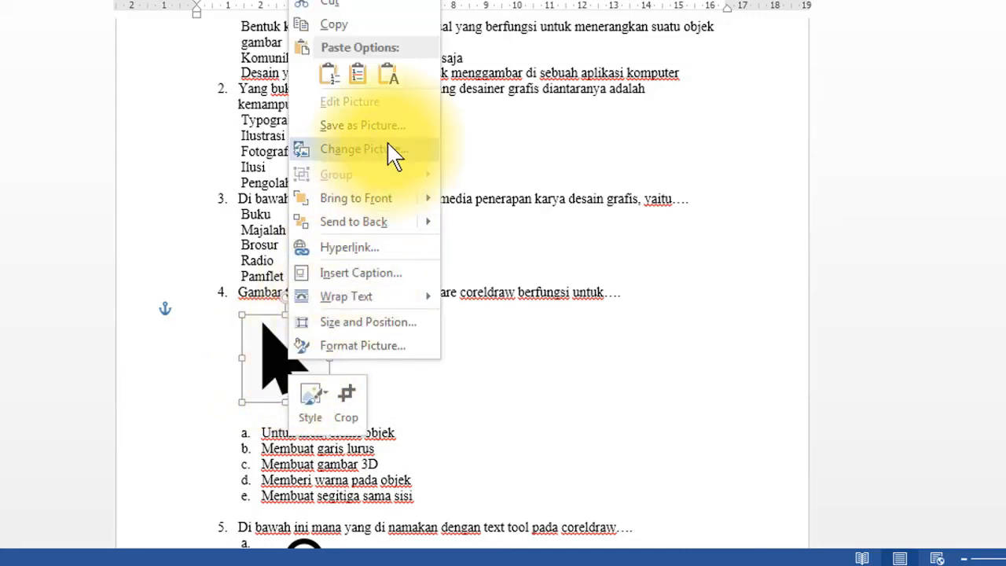
{"action": "left_click", "coordinate": [338, 128]}
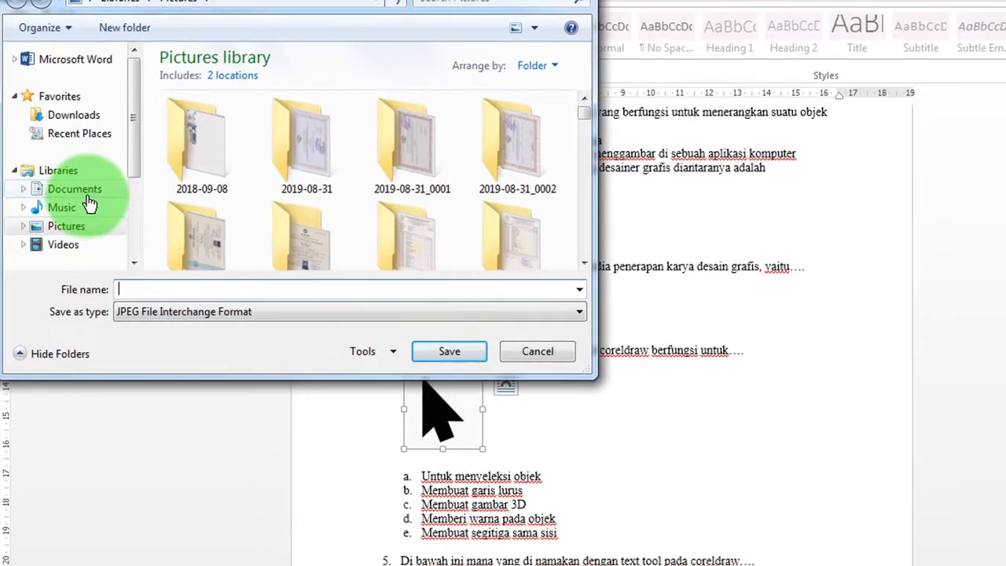
{"action": "scroll", "coordinate": [101, 156], "scroll_direction": "down", "scroll_amount": 1}
{"action": "left_click_drag", "start_coordinate": [138, 173], "coordinate": [135, 163]}
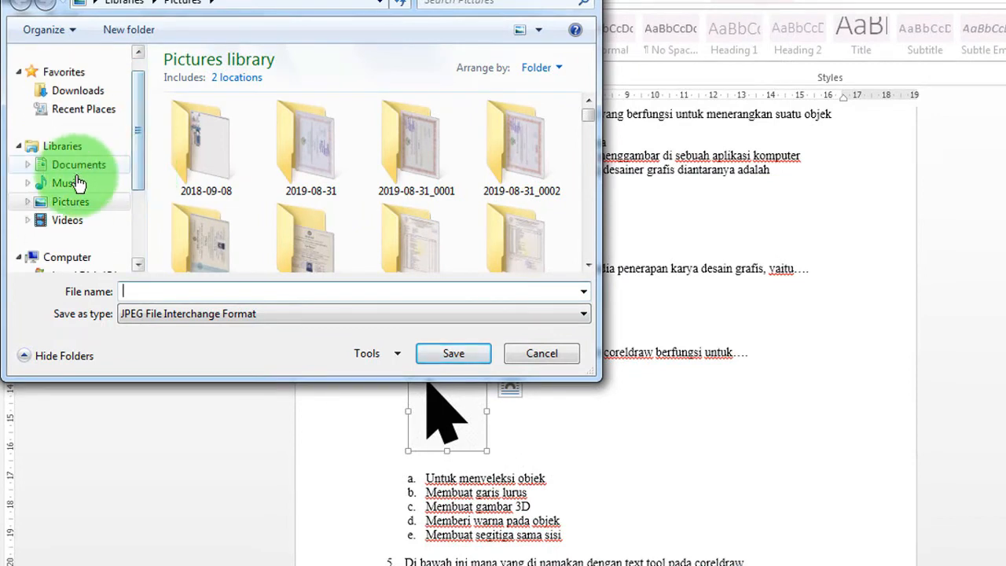
{"action": "left_click", "coordinate": [73, 204]}
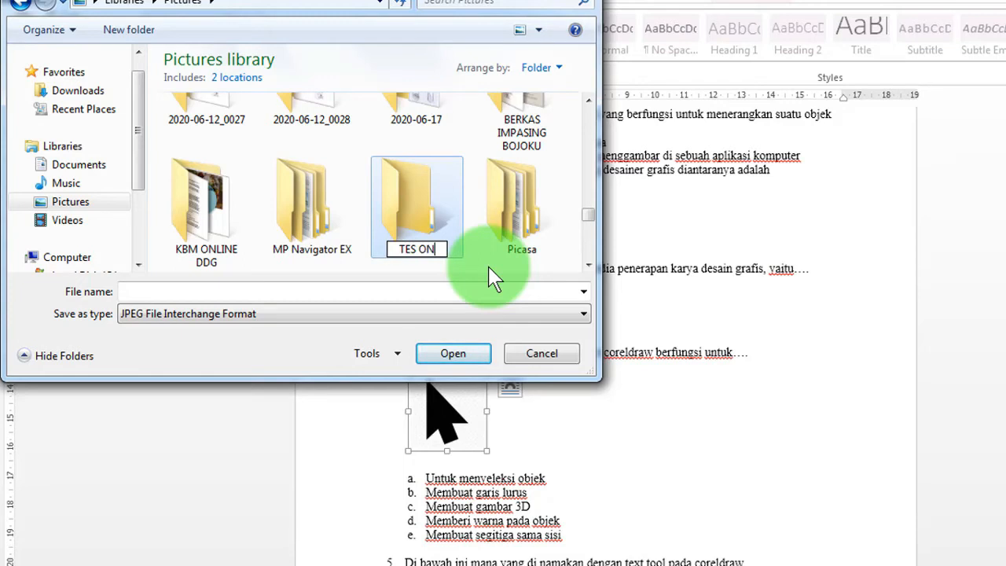
{"action": "left_click", "coordinate": [142, 289]}
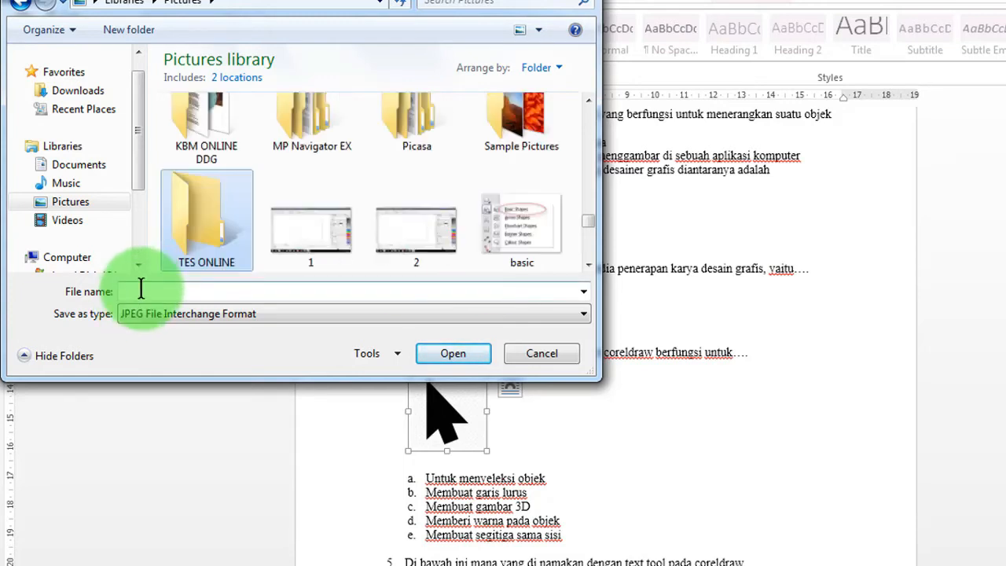
{"action": "key", "text": "Return"}
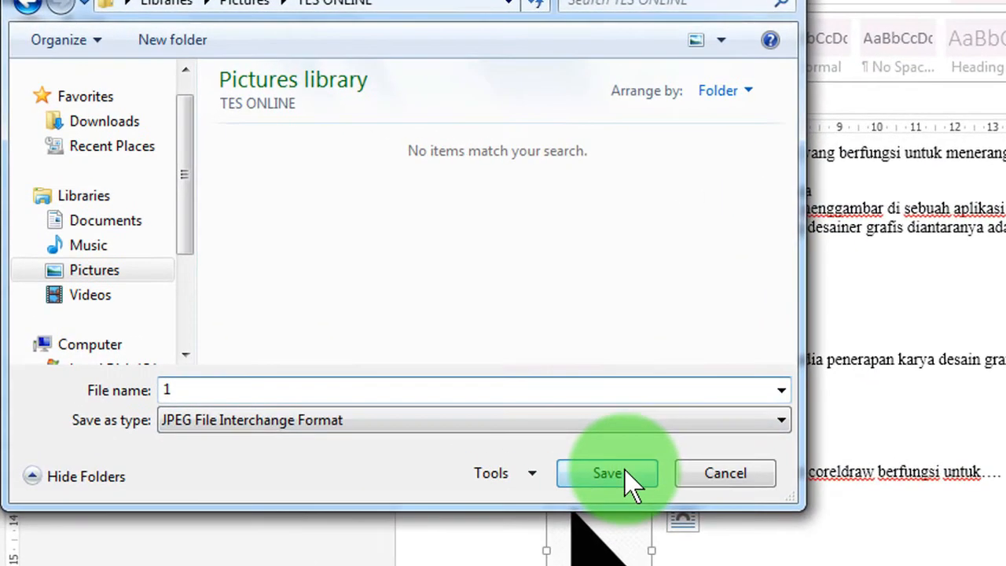
{"action": "left_click", "coordinate": [624, 471]}
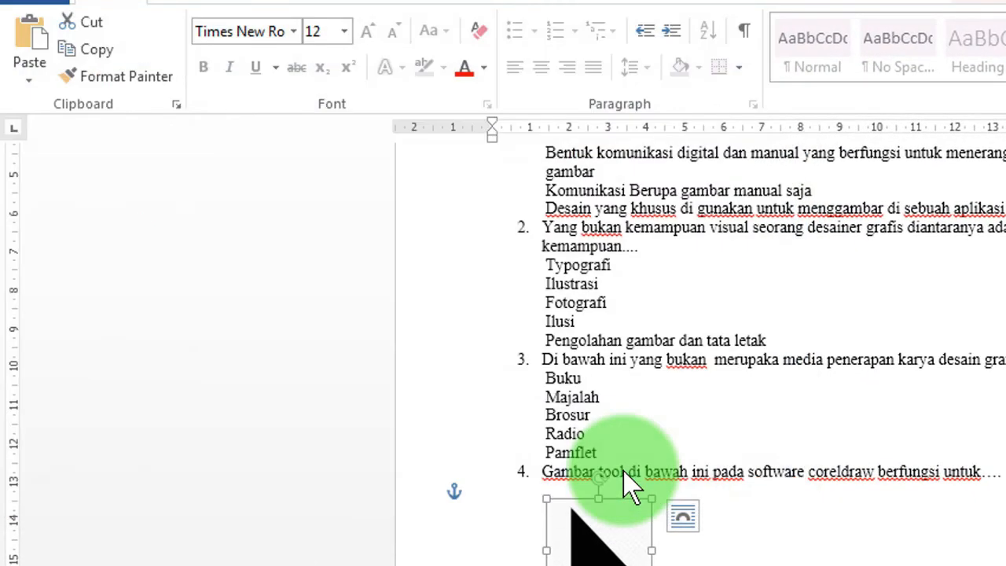
{"action": "scroll", "coordinate": [534, 352], "scroll_direction": "down", "scroll_amount": 3}
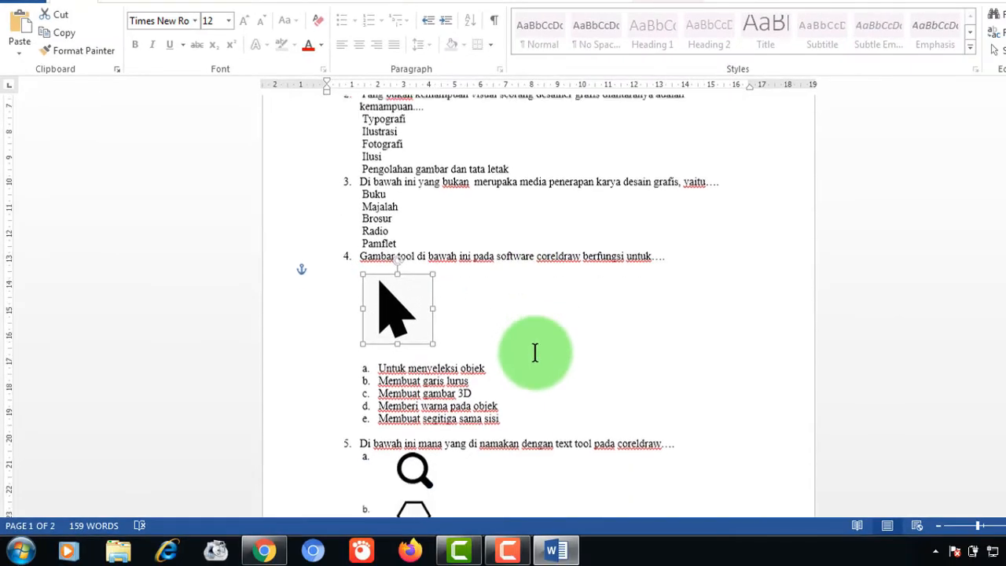
{"action": "scroll", "coordinate": [534, 352], "scroll_direction": "down", "scroll_amount": 2}
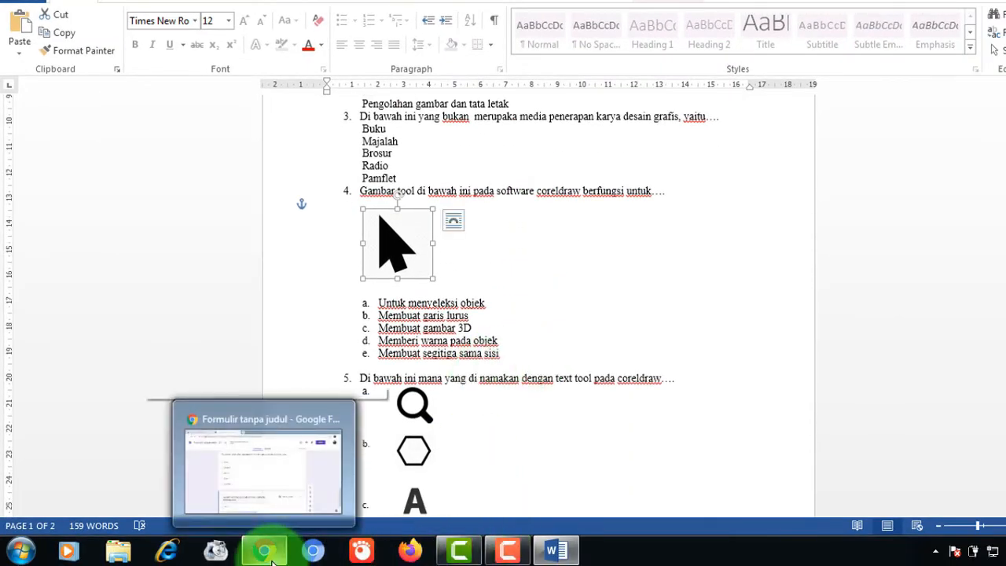
- Upload picture '1' from Pictures > TES ONLINE as question 4's image
{"action": "left_click", "coordinate": [268, 552]}
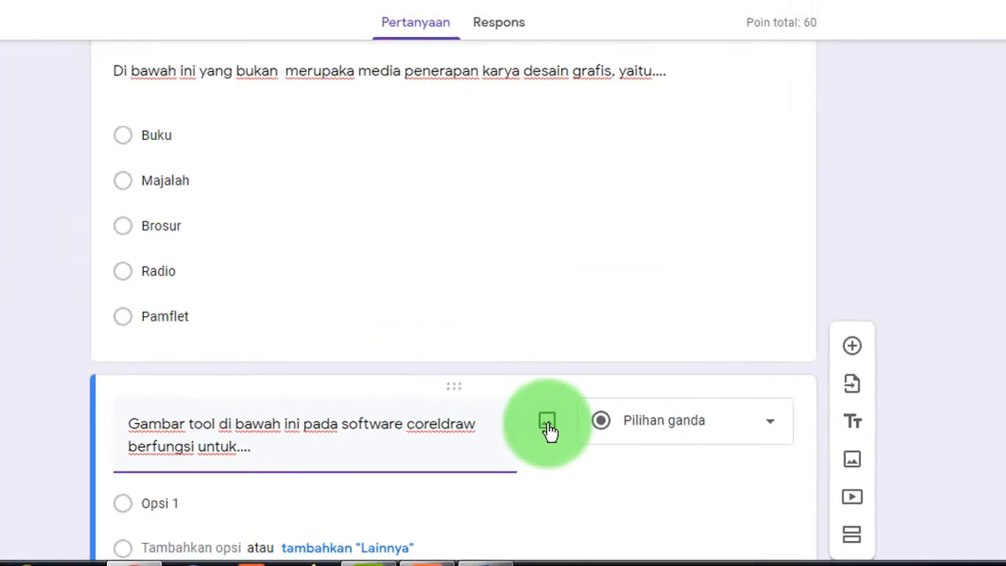
{"action": "left_click", "coordinate": [336, 322]}
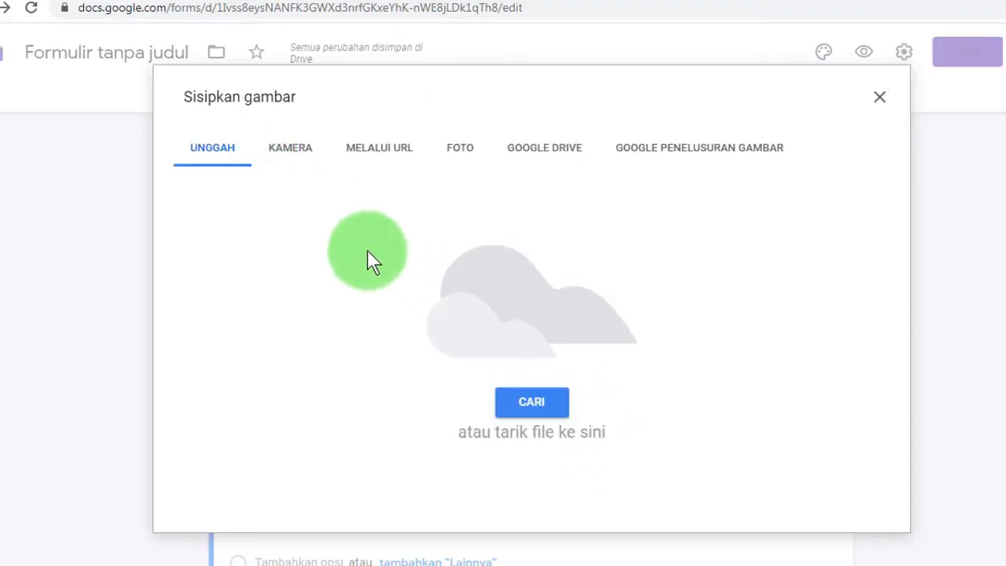
{"action": "left_click", "coordinate": [531, 403]}
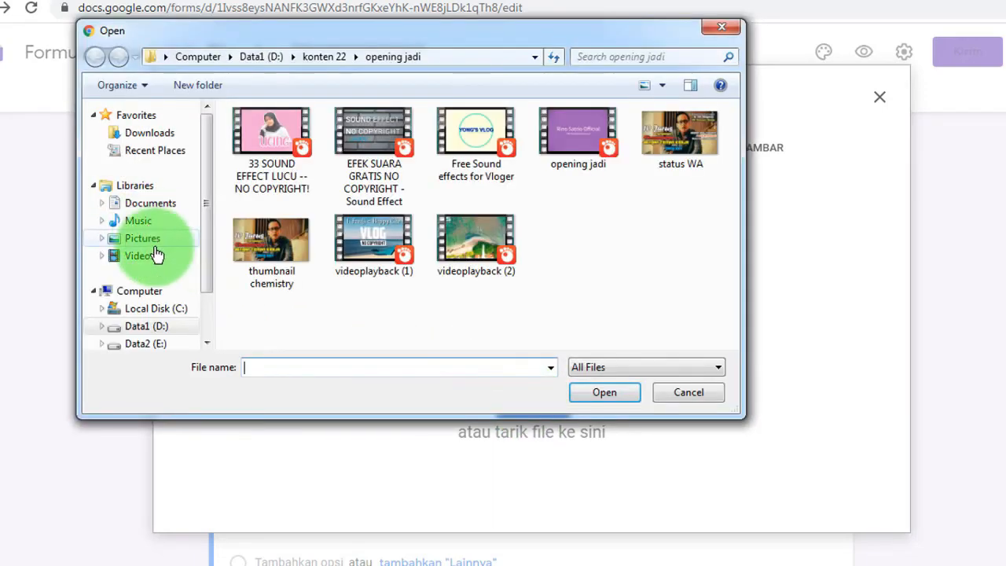
{"action": "left_click", "coordinate": [155, 245]}
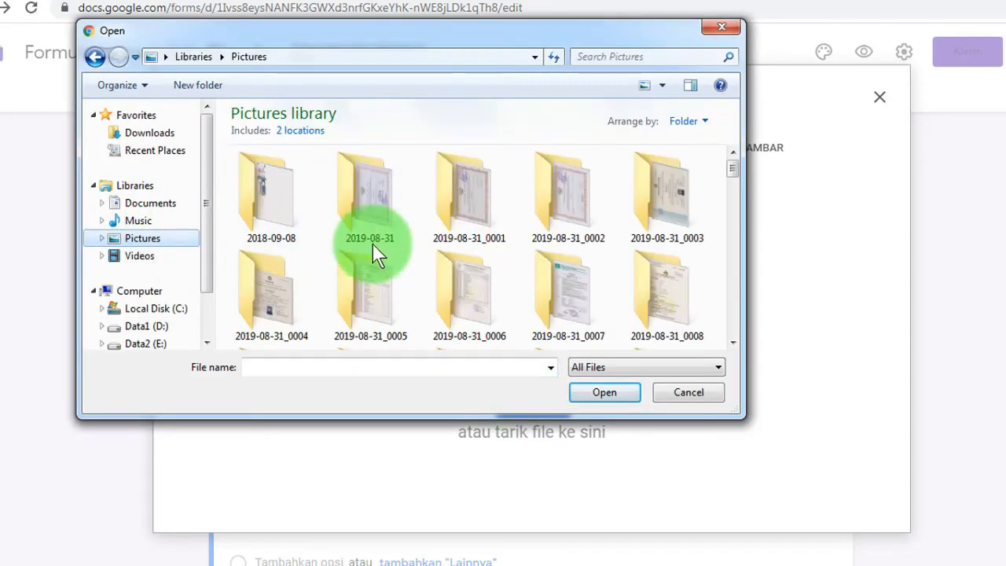
{"action": "left_click", "coordinate": [378, 296]}
{"action": "key", "text": "u"}
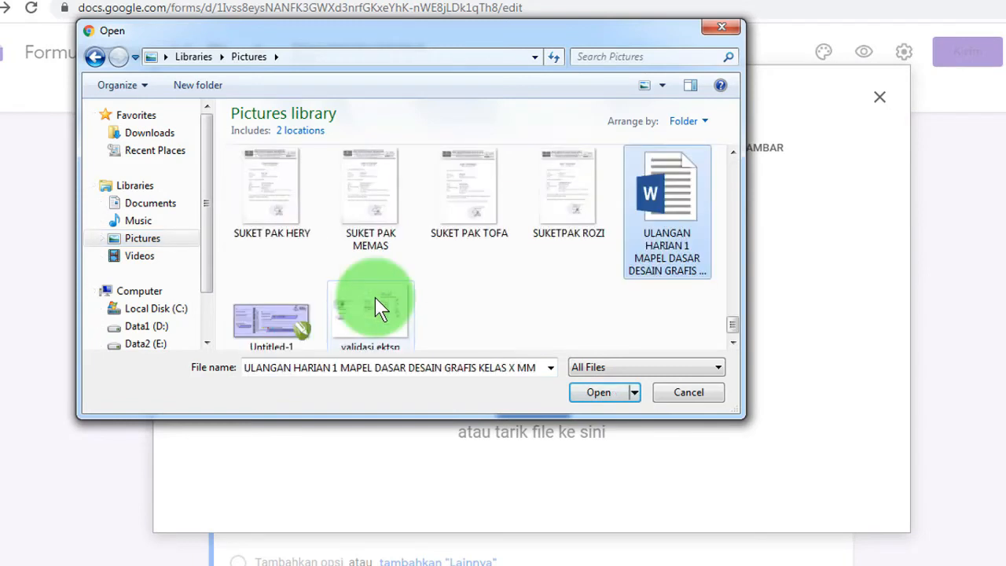
{"action": "scroll", "coordinate": [360, 293], "scroll_direction": "up", "scroll_amount": 5}
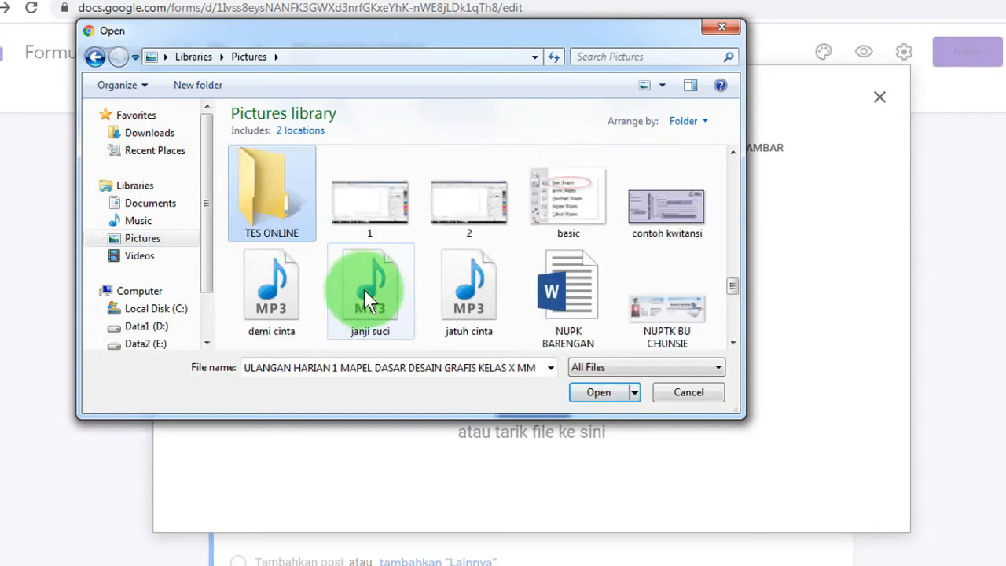
{"action": "double_click", "coordinate": [267, 214]}
{"action": "left_click", "coordinate": [270, 197]}
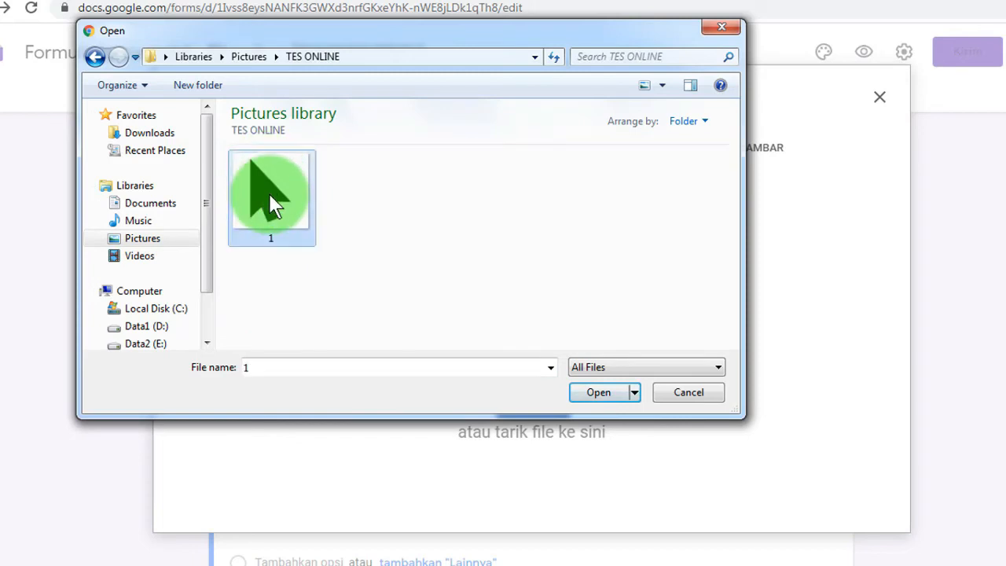
{"action": "left_click", "coordinate": [597, 392]}
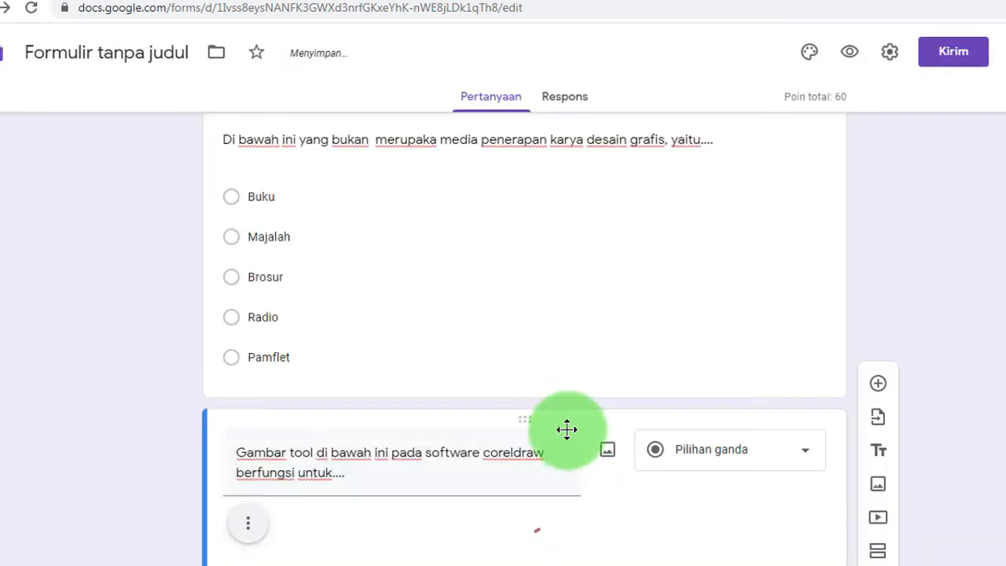
{"action": "scroll", "coordinate": [552, 437], "scroll_direction": "down", "scroll_amount": 1}
- Try centre and right alignment for question 4's image, then return it to the left
{"action": "scroll", "coordinate": [552, 436], "scroll_direction": "down", "scroll_amount": 1}
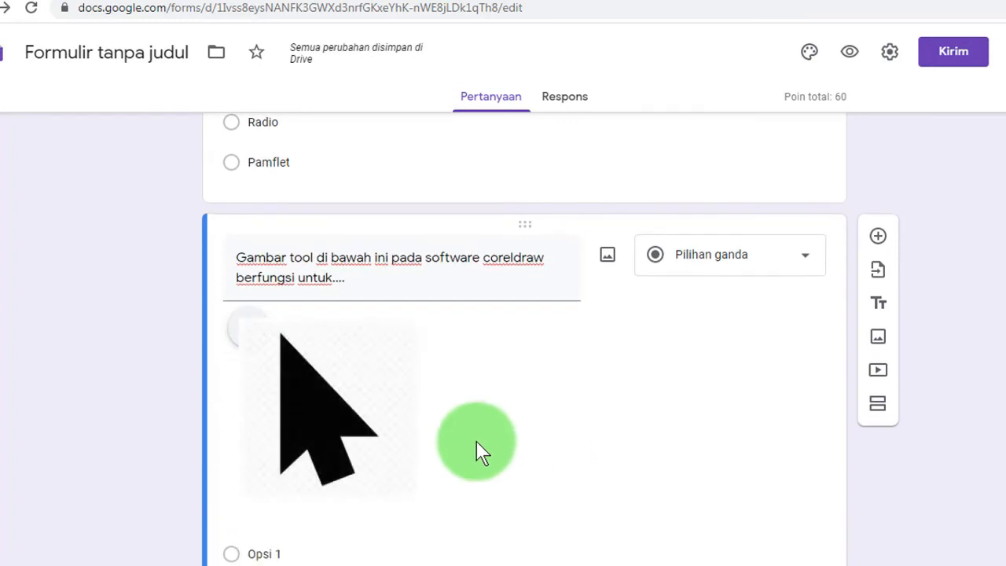
{"action": "scroll", "coordinate": [372, 306], "scroll_direction": "down", "scroll_amount": 2}
{"action": "scroll", "coordinate": [322, 229], "scroll_direction": "up", "scroll_amount": 2}
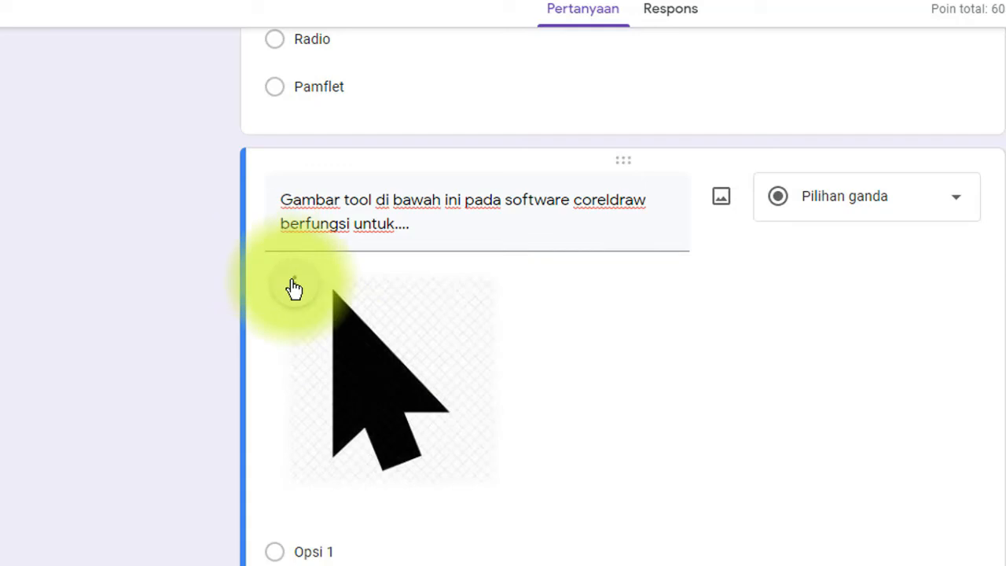
{"action": "left_click", "coordinate": [293, 289]}
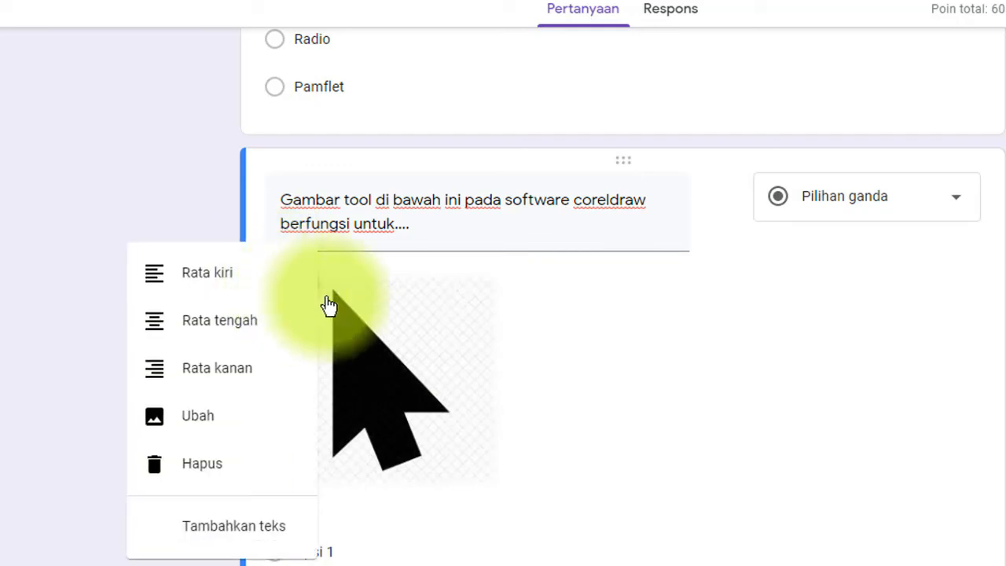
{"action": "left_click", "coordinate": [424, 269]}
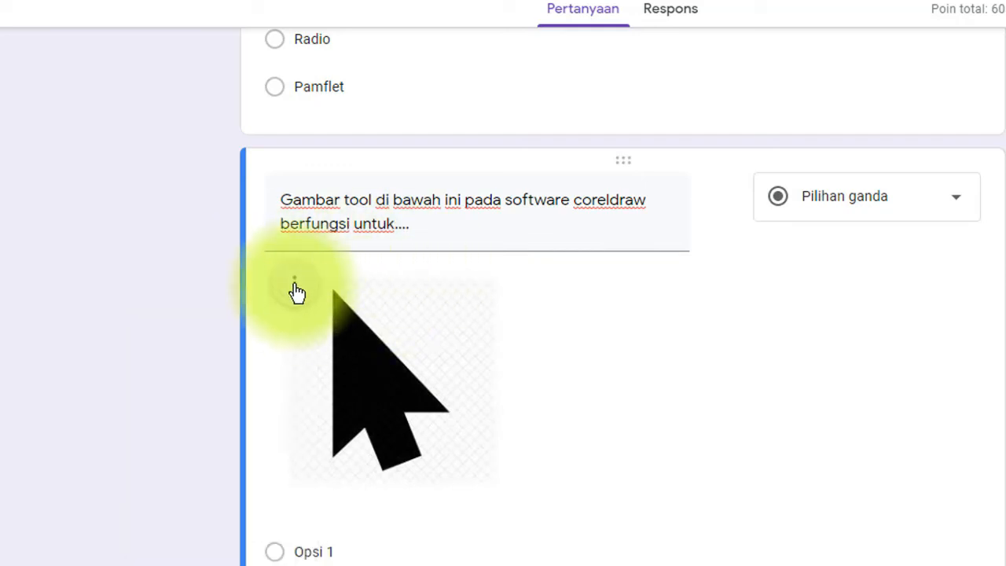
{"action": "left_click", "coordinate": [294, 291]}
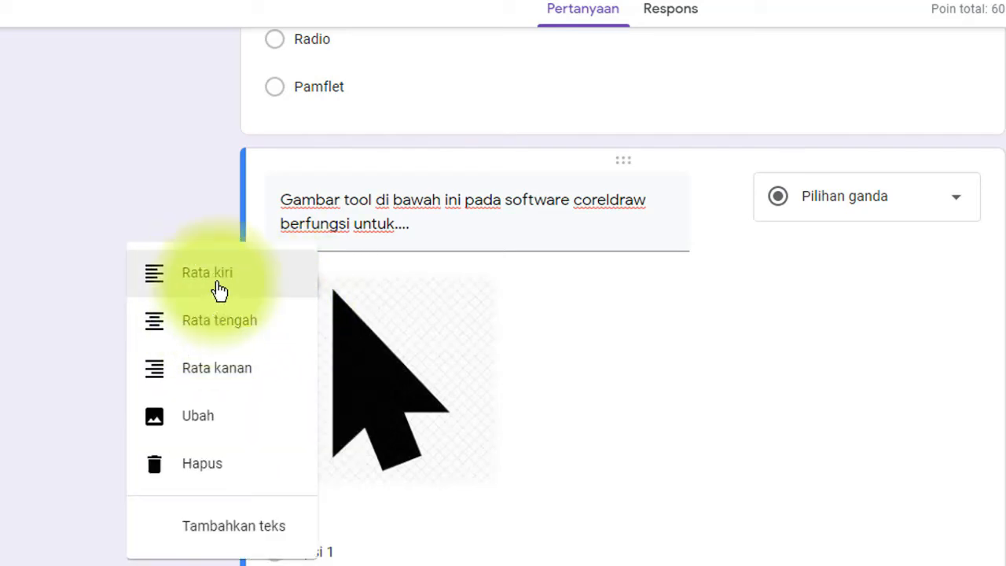
{"action": "left_click", "coordinate": [193, 325]}
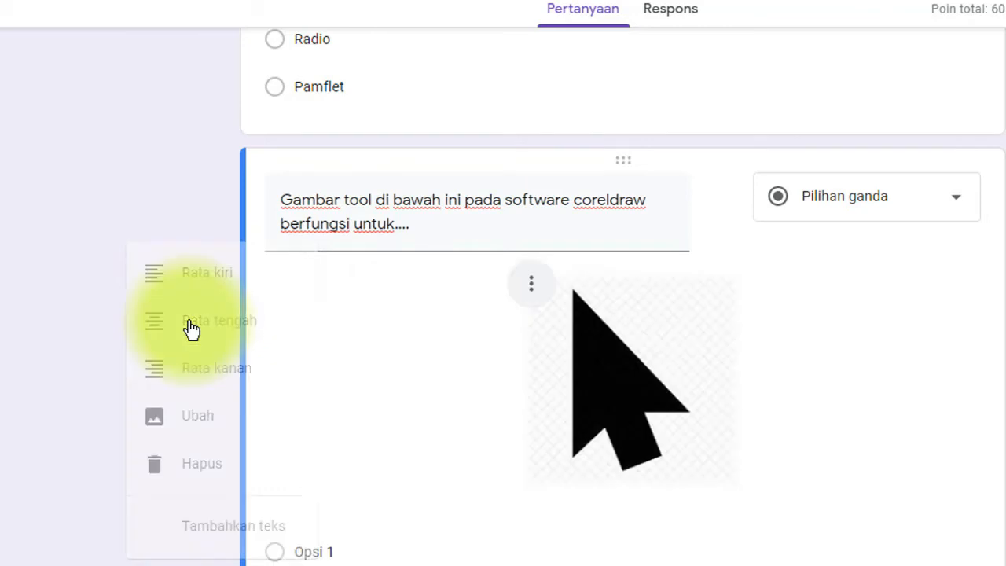
{"action": "left_click", "coordinate": [533, 288]}
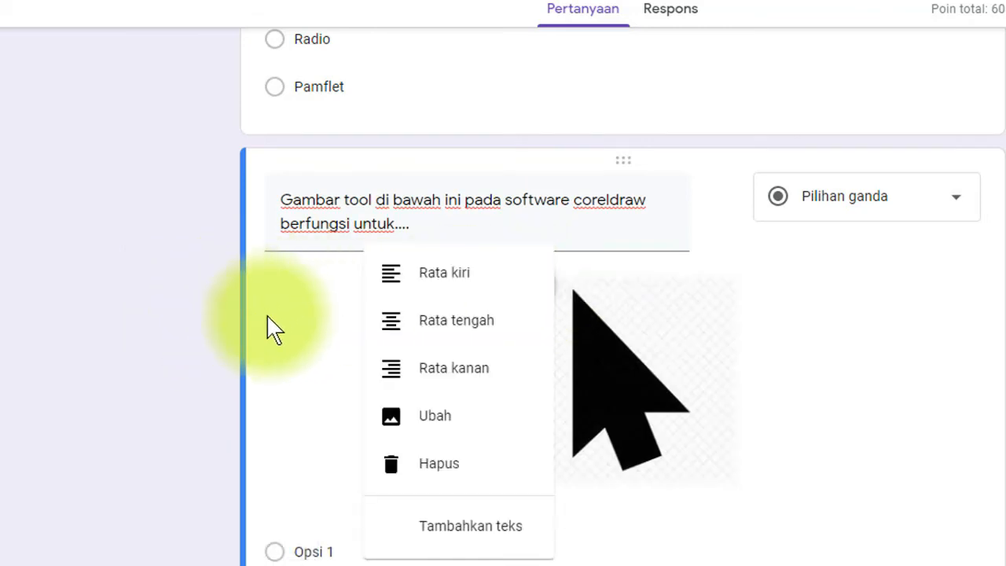
{"action": "left_click", "coordinate": [446, 377]}
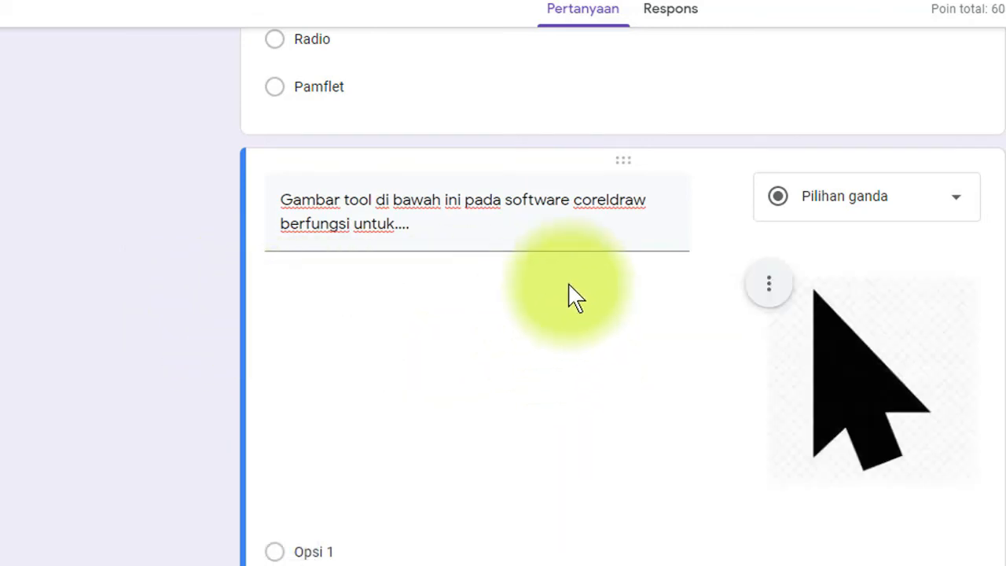
{"action": "left_click", "coordinate": [768, 284]}
{"action": "left_click", "coordinate": [658, 272]}
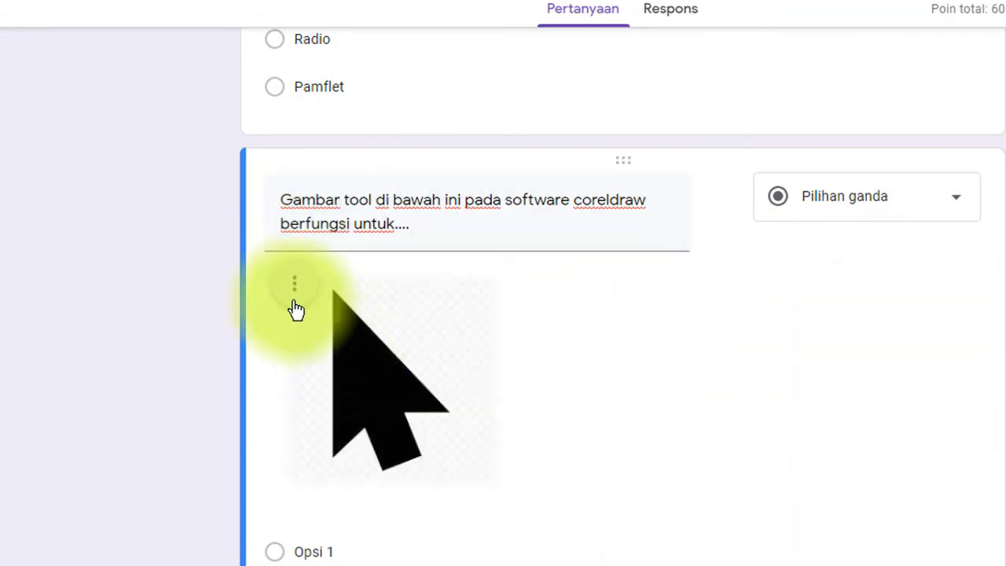
{"action": "left_click", "coordinate": [293, 298]}
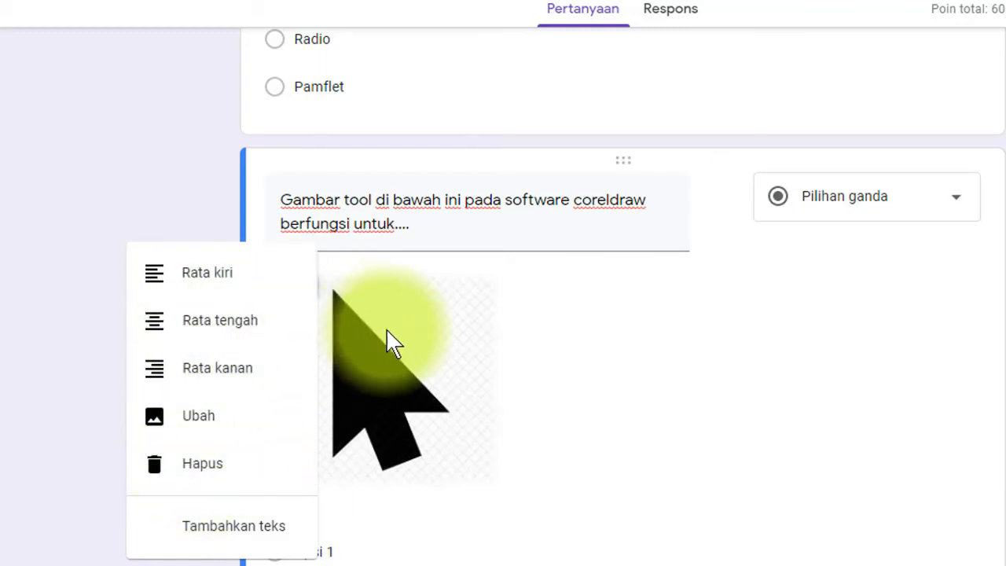
{"action": "left_click", "coordinate": [399, 310]}
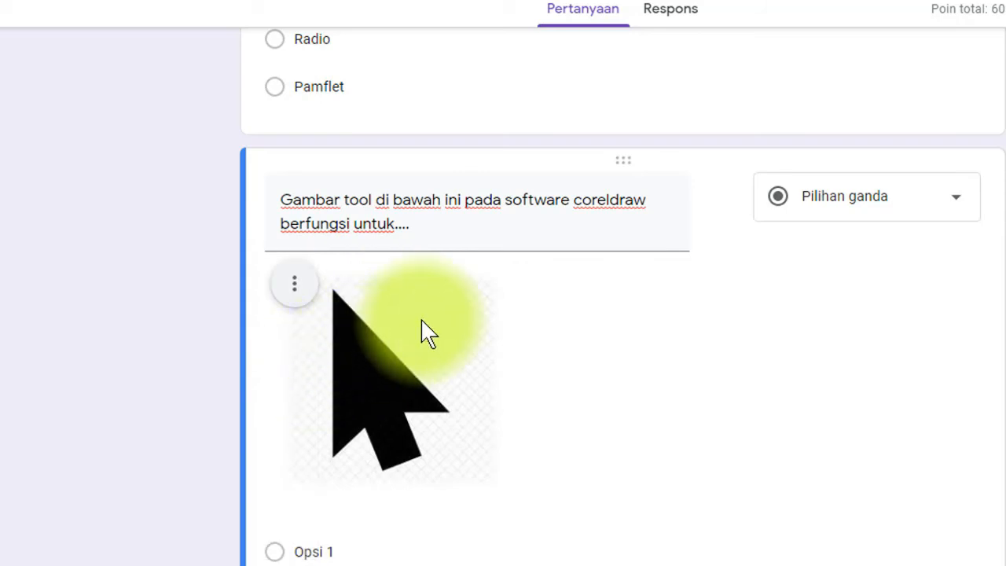
- Shrink question 4's image slightly by resizing it twice
{"action": "left_click", "coordinate": [399, 326]}
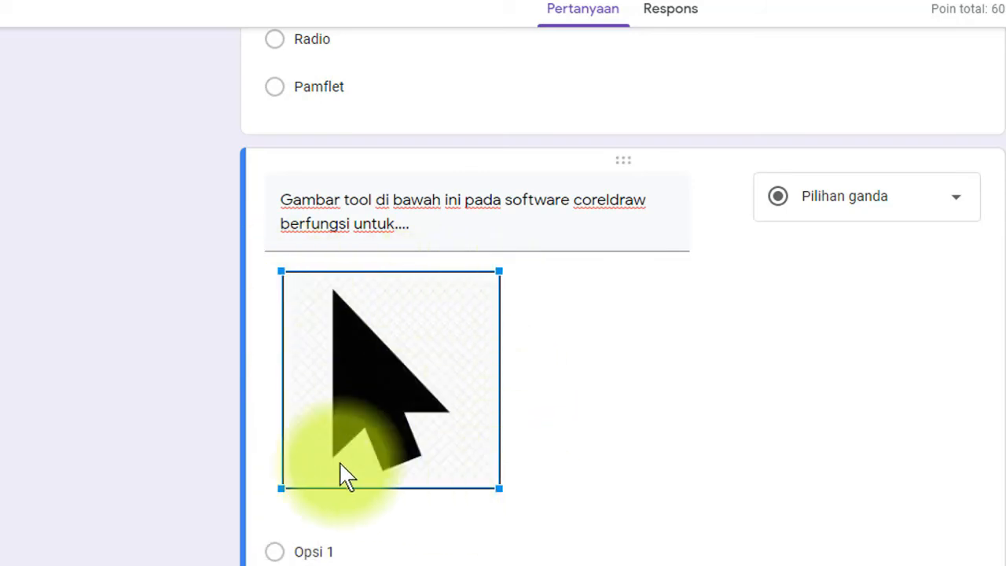
{"action": "left_click_drag", "start_coordinate": [499, 487], "coordinate": [474, 465]}
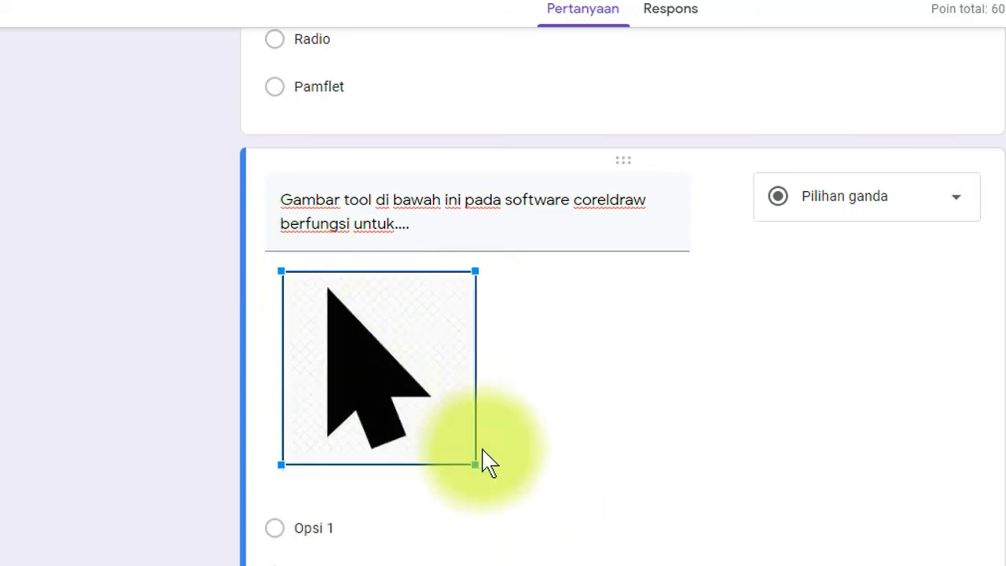
{"action": "left_click", "coordinate": [519, 400]}
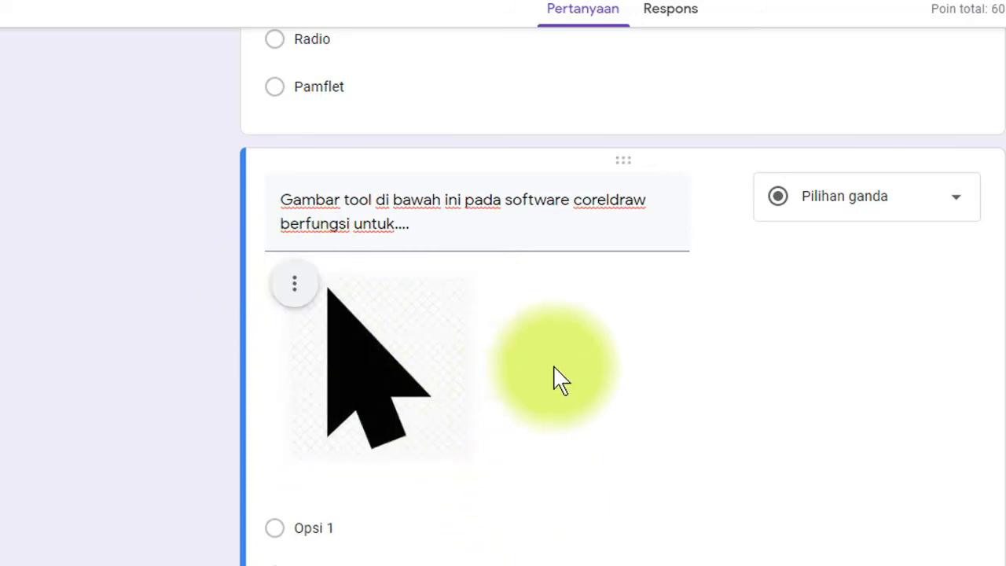
{"action": "left_click", "coordinate": [389, 360]}
{"action": "left_click_drag", "start_coordinate": [475, 467], "coordinate": [457, 440]}
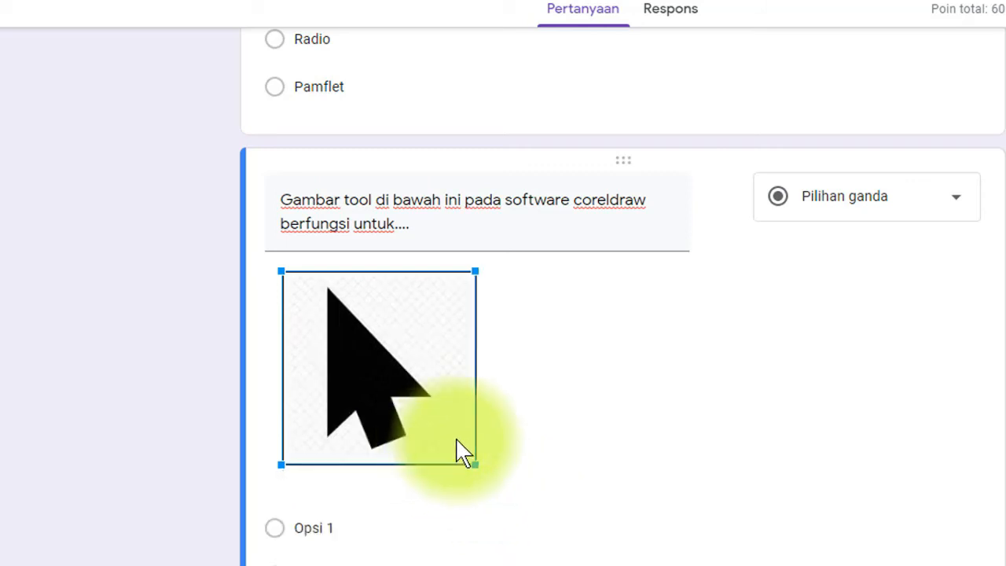
{"action": "left_click", "coordinate": [587, 350]}
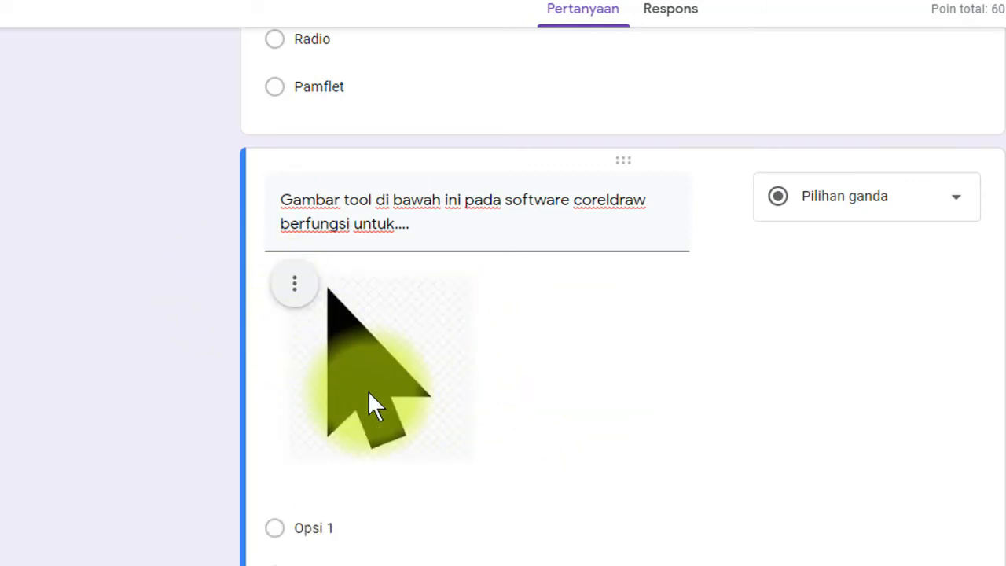
- Remove the a–e lettering from question 4's options in Word, Untuk menyeleksi objek to Membuat segitiga sama sisi
{"action": "scroll", "coordinate": [369, 392], "scroll_direction": "down", "scroll_amount": 2}
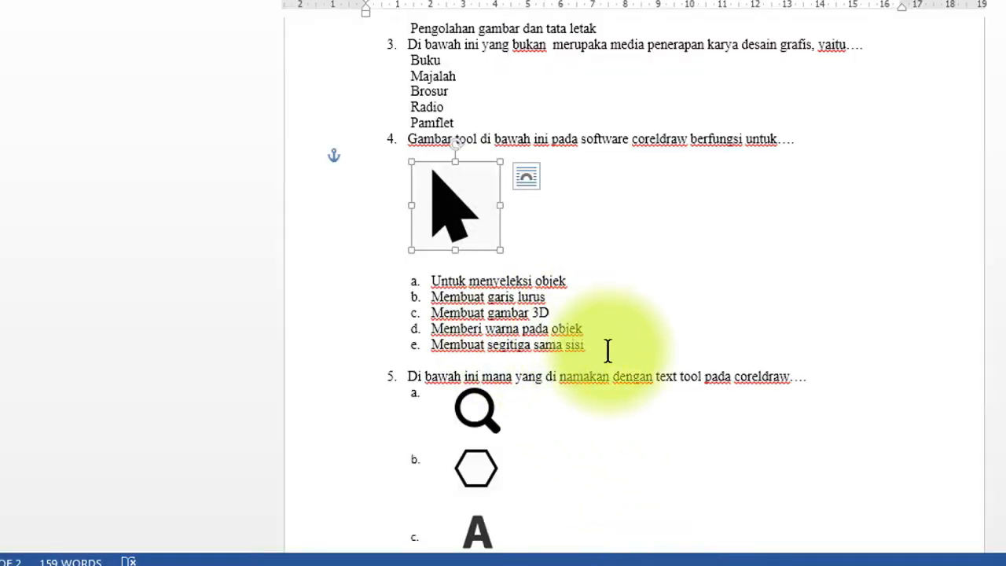
{"action": "left_click_drag", "start_coordinate": [606, 353], "coordinate": [441, 285]}
{"action": "key", "text": "ctrl+c"}
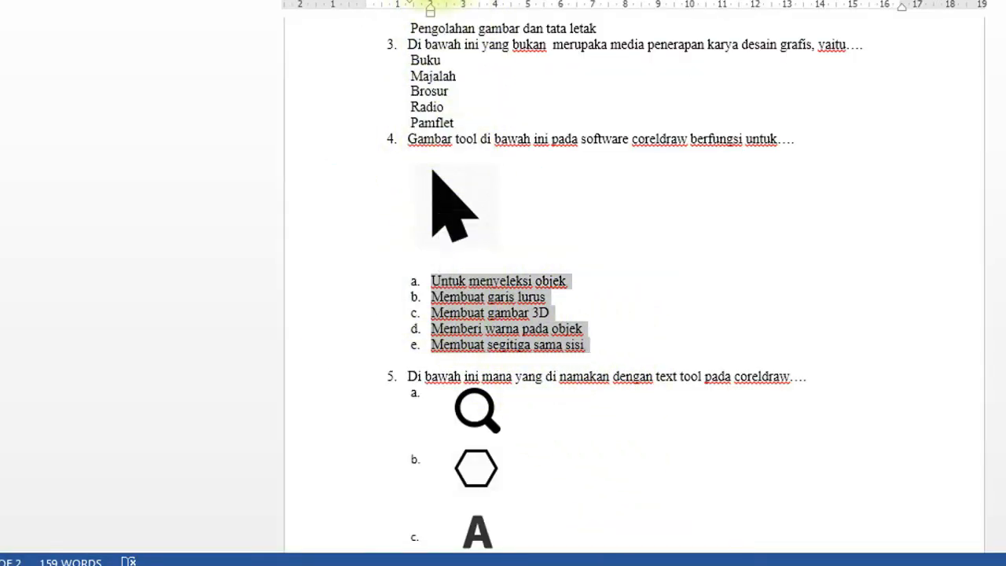
{"action": "left_click", "coordinate": [428, 0]}
{"action": "left_click", "coordinate": [440, 3]}
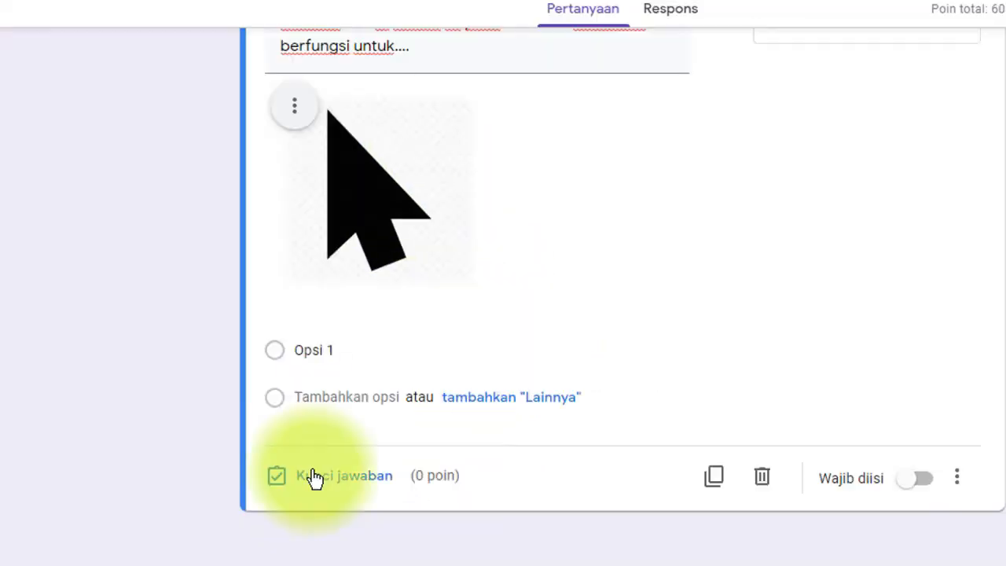
- Paste the five copied answers as question 4's options
{"action": "left_click", "coordinate": [311, 346]}
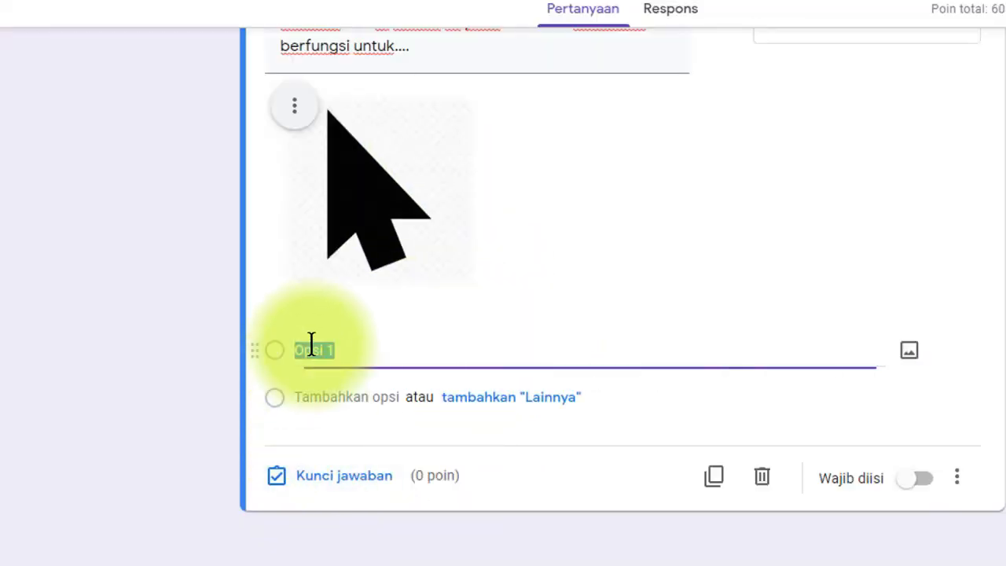
{"action": "key", "text": "ctrl+v"}
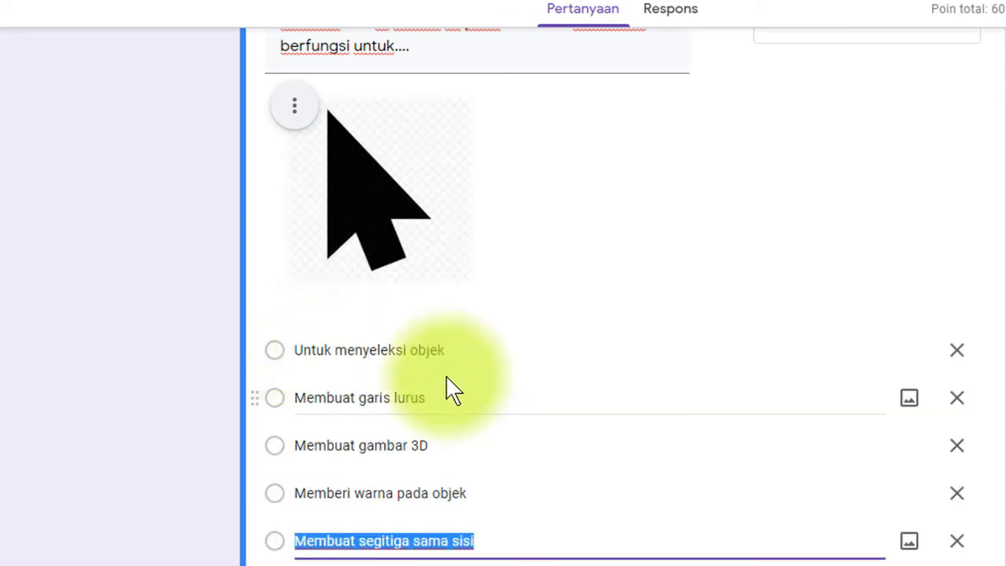
{"action": "scroll", "coordinate": [445, 386], "scroll_direction": "down", "scroll_amount": 3}
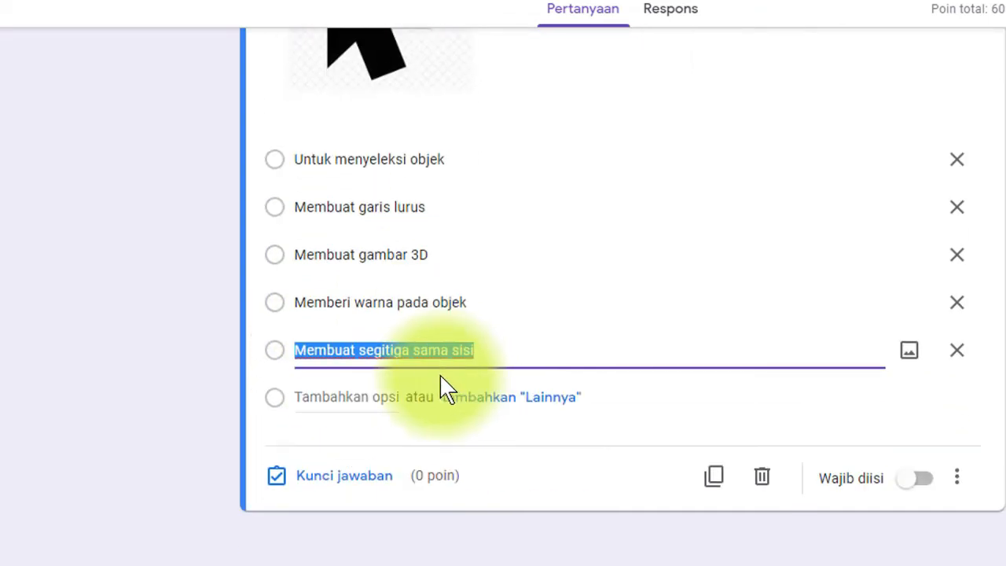
- Key Untuk menyeleksi objek as correct for 20 points and add a blank question
{"action": "left_click", "coordinate": [333, 481]}
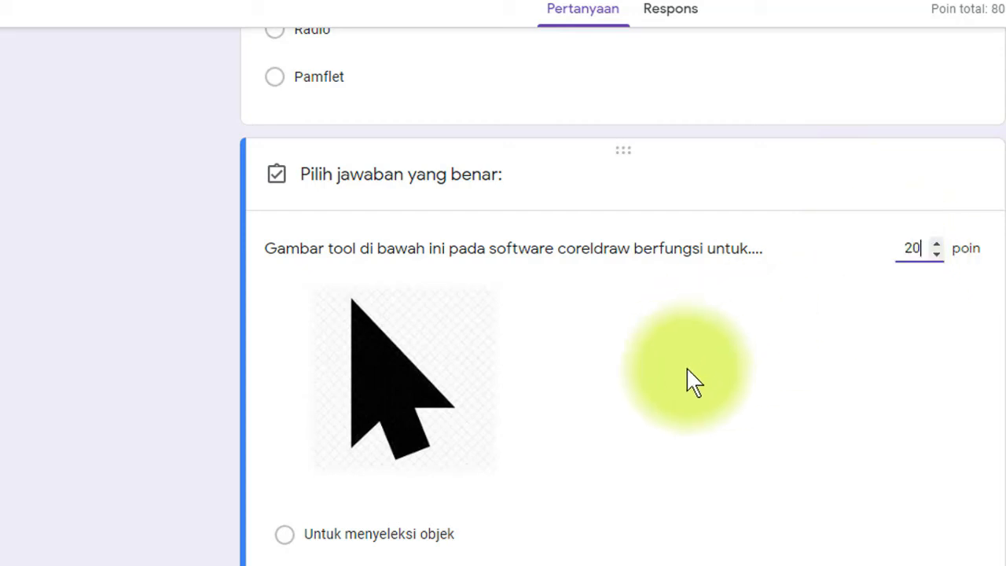
{"action": "scroll", "coordinate": [613, 401], "scroll_direction": "down", "scroll_amount": 3}
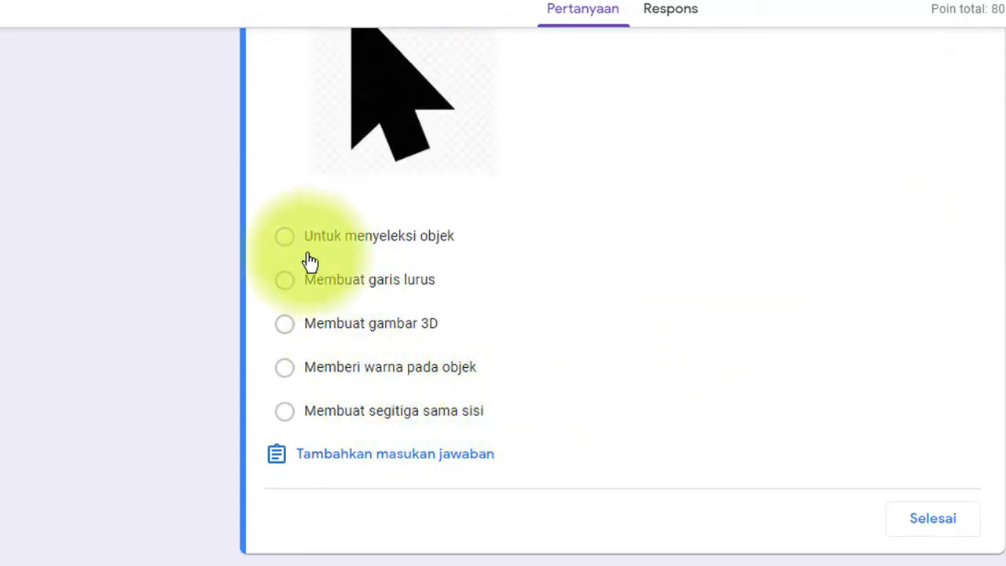
{"action": "left_click", "coordinate": [585, 236]}
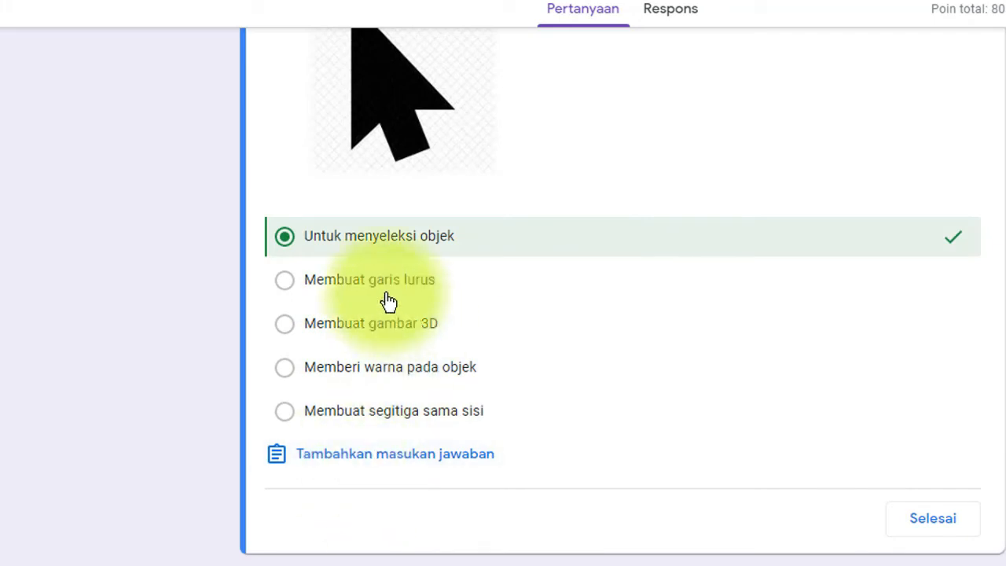
{"action": "left_click", "coordinate": [939, 522]}
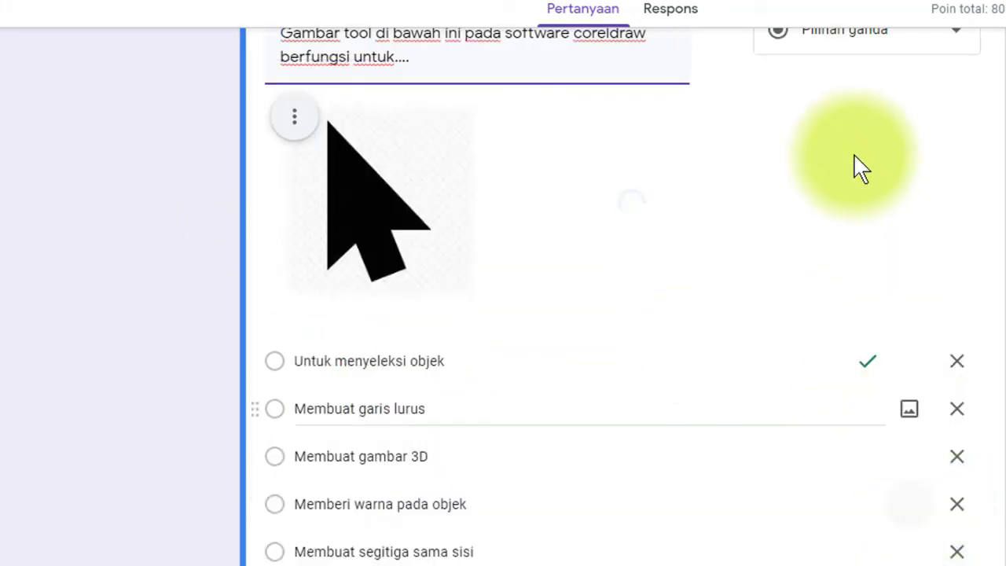
{"action": "scroll", "coordinate": [656, 241], "scroll_direction": "down", "scroll_amount": 3}
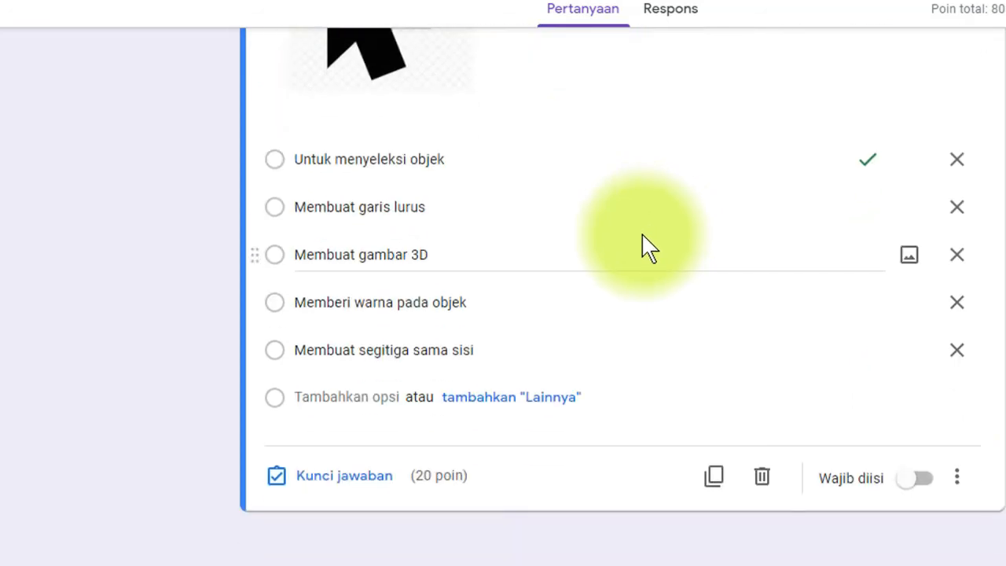
{"action": "scroll", "coordinate": [644, 247], "scroll_direction": "up", "scroll_amount": 4}
{"action": "scroll", "coordinate": [640, 251], "scroll_direction": "down", "scroll_amount": 3}
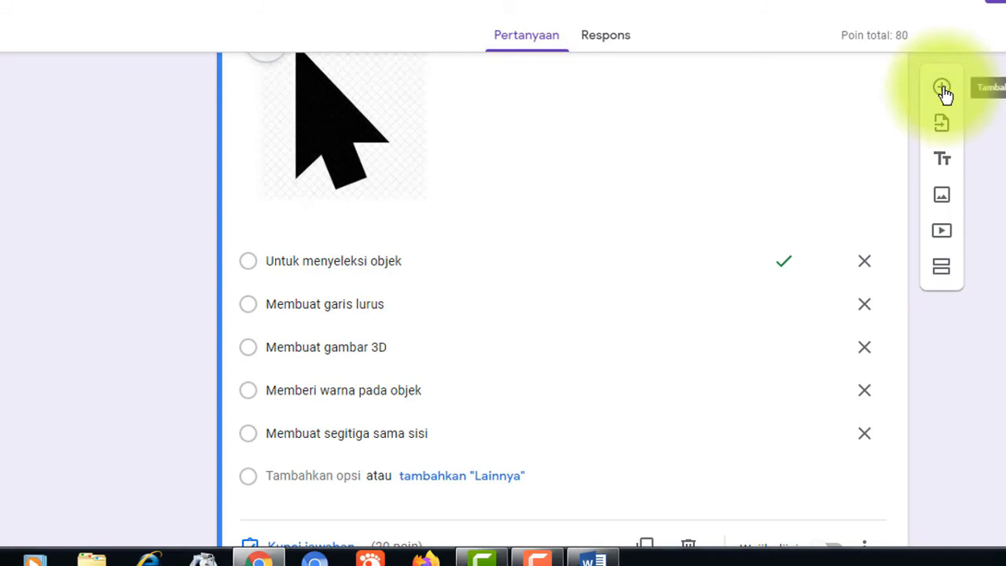
{"action": "left_click", "coordinate": [941, 90]}
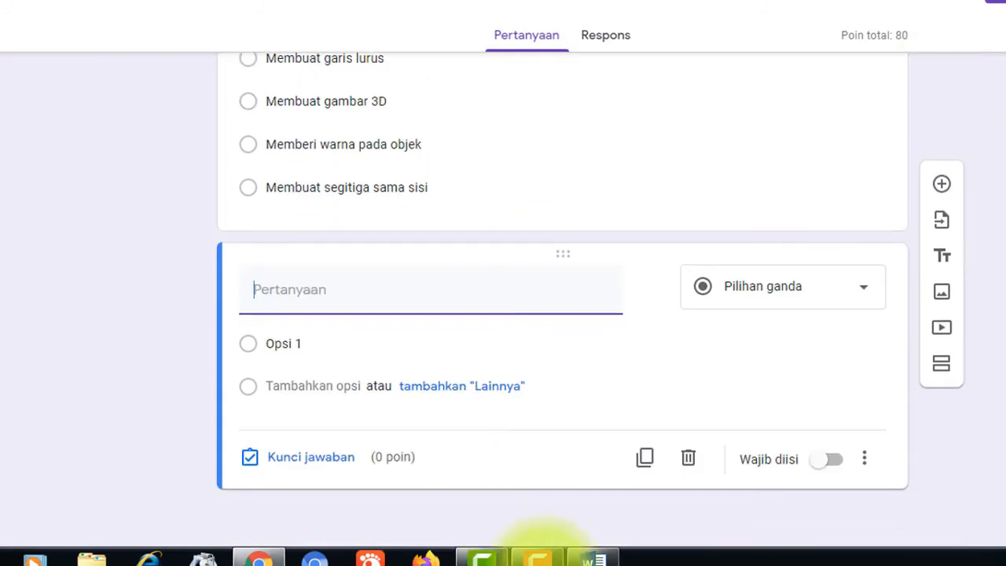
- In Word, select question 5's full sentence about CorelDRAW's text tool
{"action": "left_click", "coordinate": [593, 558]}
{"action": "scroll", "coordinate": [491, 418], "scroll_direction": "down", "scroll_amount": 3}
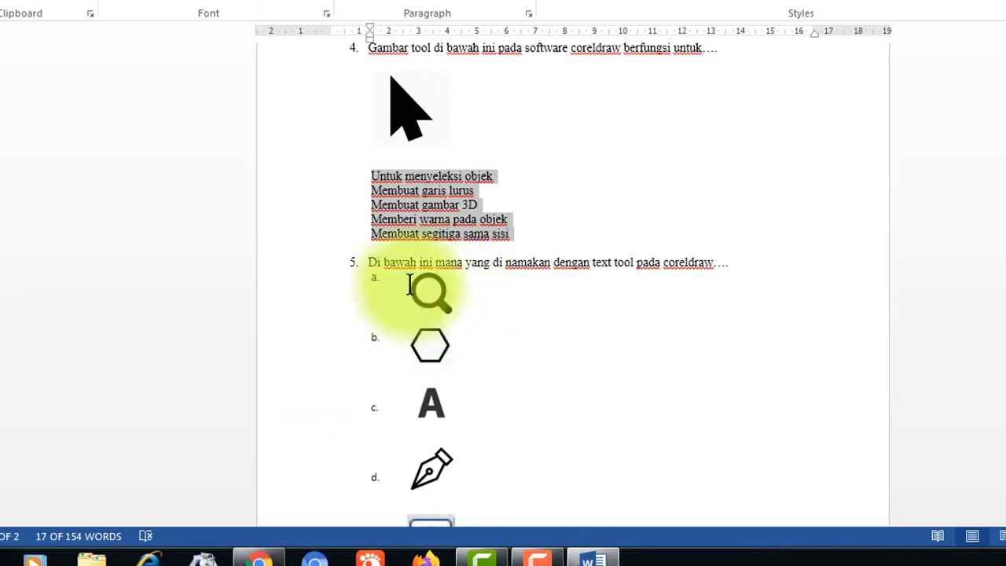
{"action": "scroll", "coordinate": [417, 219], "scroll_direction": "up", "scroll_amount": 2}
{"action": "scroll", "coordinate": [411, 151], "scroll_direction": "down", "scroll_amount": 1}
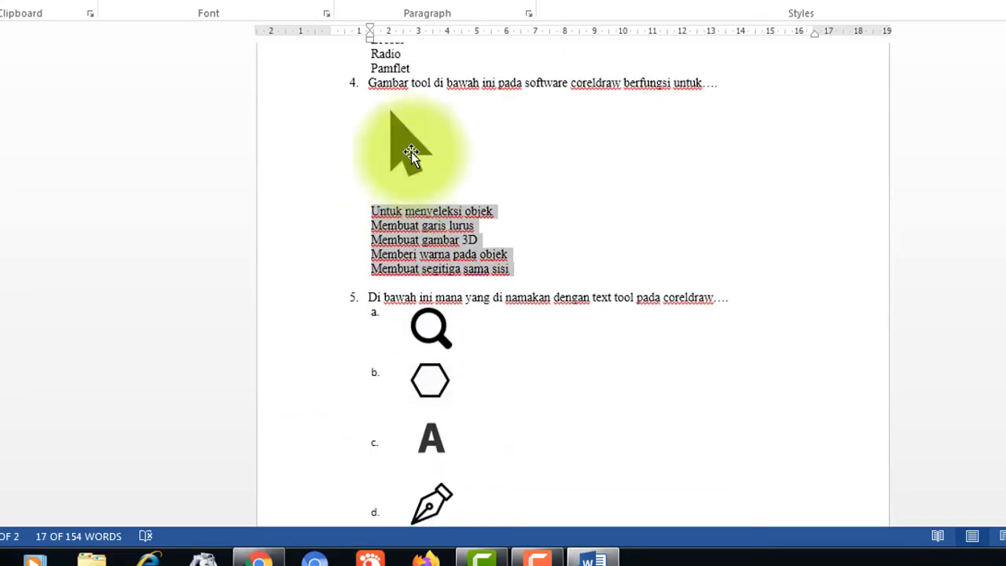
{"action": "scroll", "coordinate": [476, 366], "scroll_direction": "down", "scroll_amount": 2}
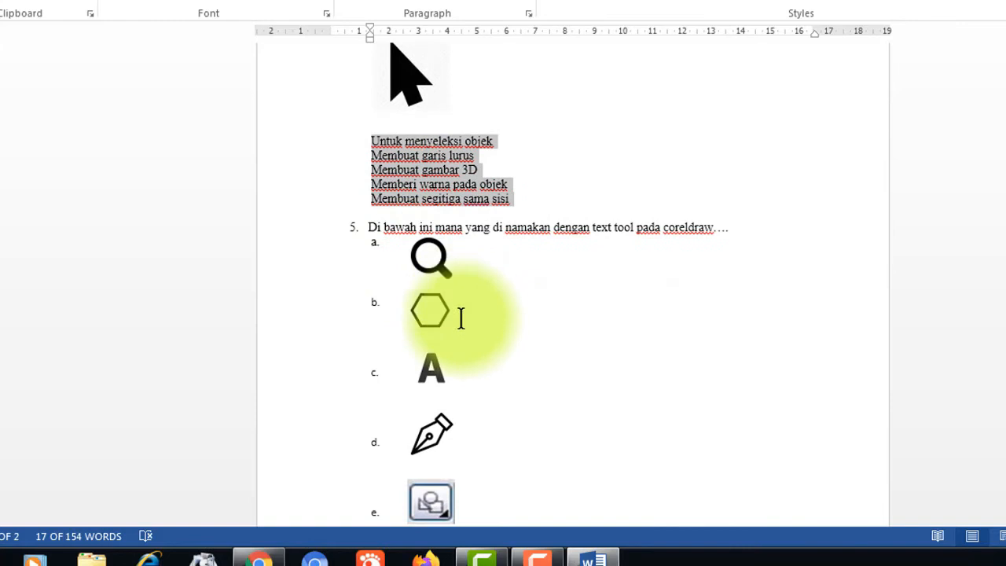
{"action": "scroll", "coordinate": [448, 442], "scroll_direction": "down", "scroll_amount": 1}
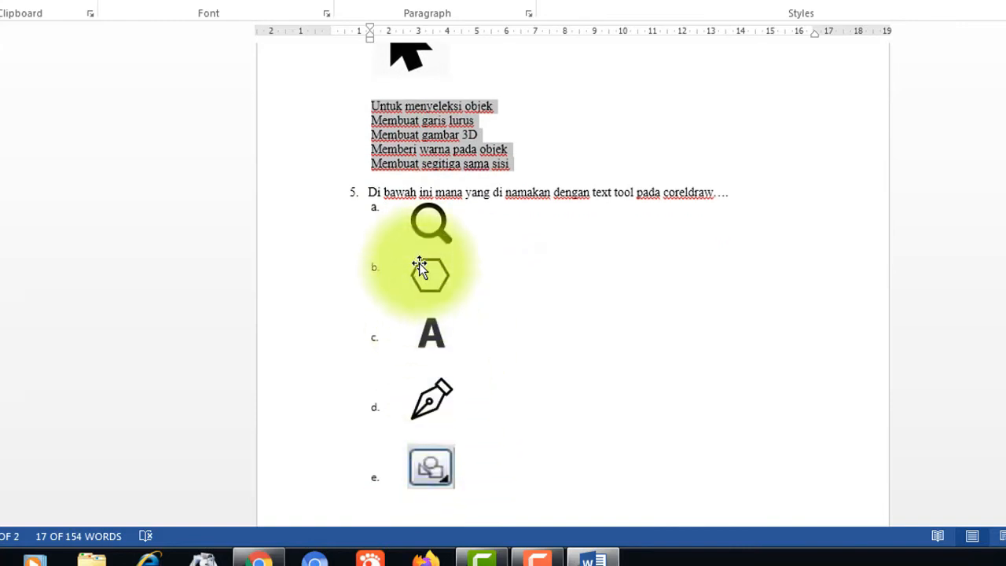
{"action": "scroll", "coordinate": [412, 157], "scroll_direction": "up", "scroll_amount": 1}
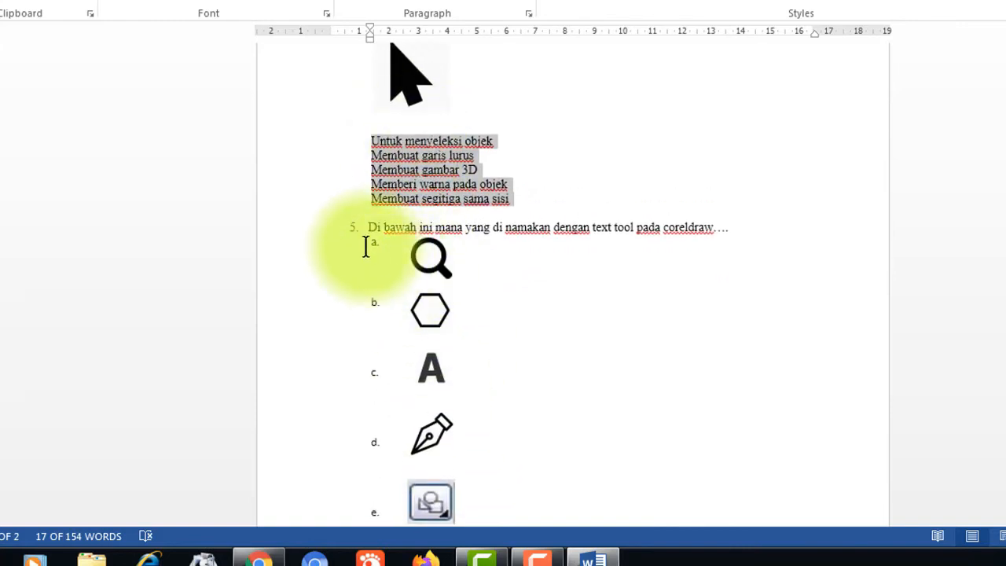
{"action": "left_click_drag", "start_coordinate": [365, 227], "coordinate": [739, 228]}
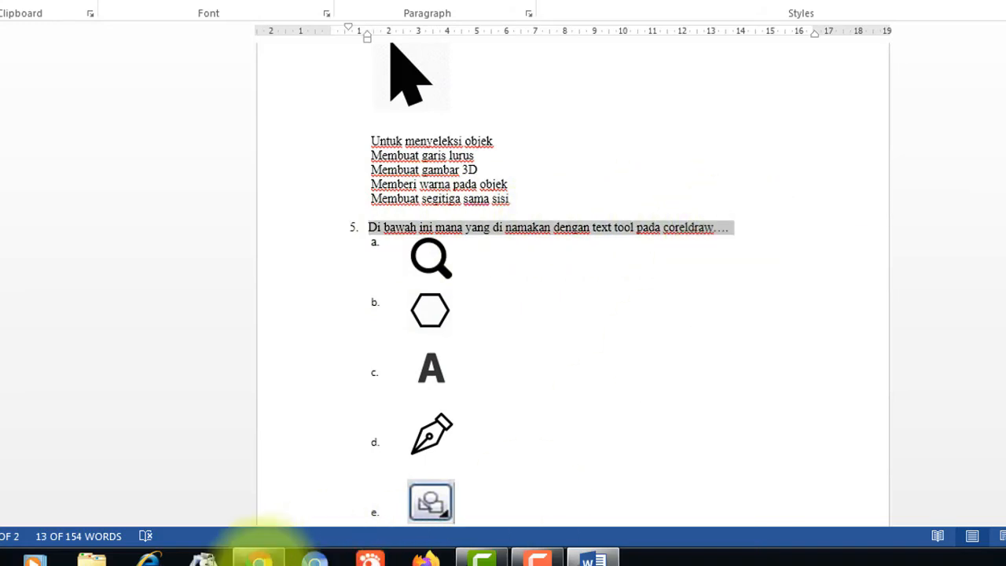
- Paste question 5 as the new question's title without its '5.' prefix, then return to Word
{"action": "left_click", "coordinate": [258, 554]}
{"action": "type", "text": "5.\tDi bawah ini mana yang di namakan dengan text tool pada coreldraw...."}
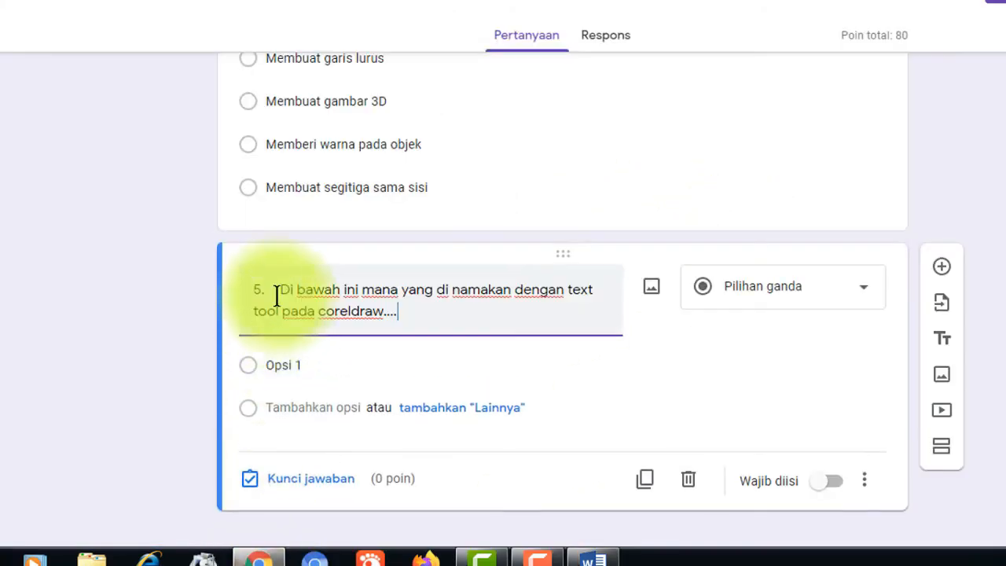
{"action": "key", "text": "BackSpace"}
{"action": "key", "text": "BackSpace"}
{"action": "key", "text": "BackSpace"}
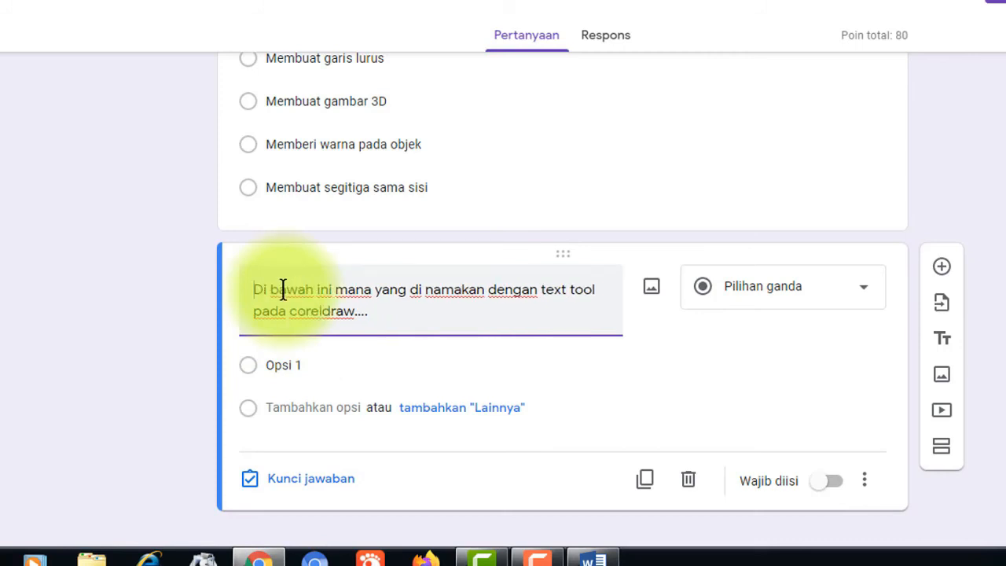
{"action": "left_click", "coordinate": [314, 363]}
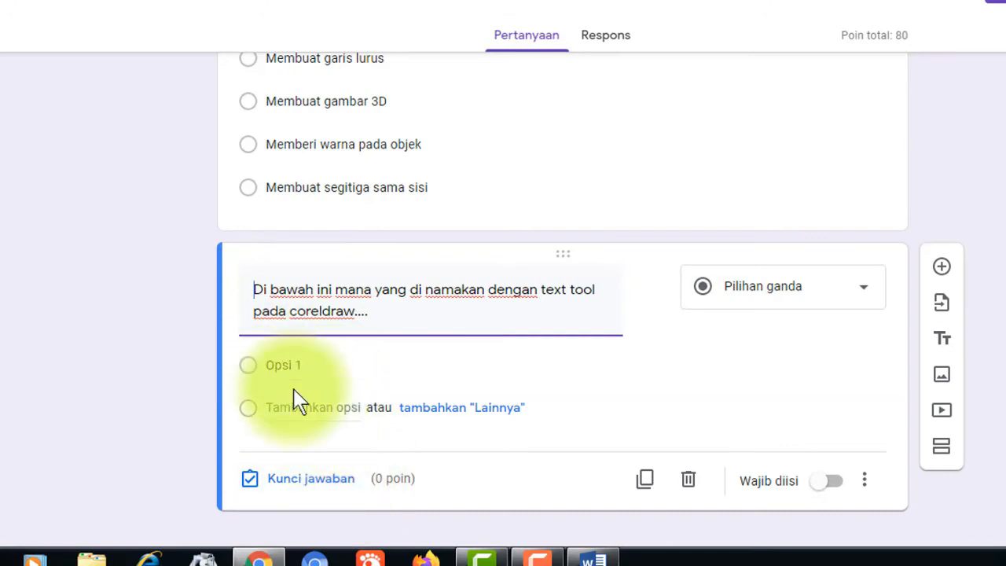
{"action": "left_click", "coordinate": [590, 557]}
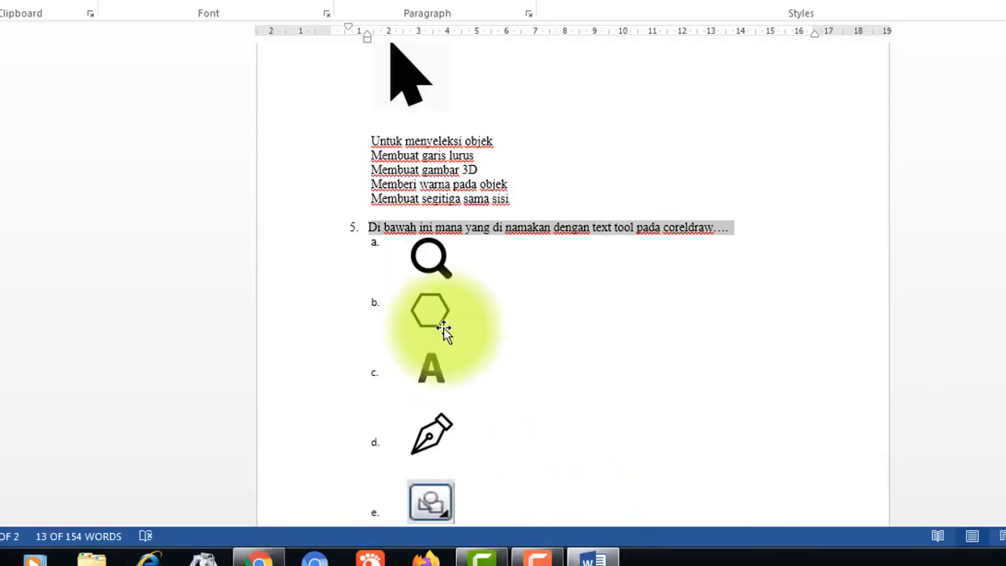
- Save answer a's magnifier picture as JPEG file 2 in the TES ONLINE folder
{"action": "left_click", "coordinate": [431, 267]}
{"action": "right_click", "coordinate": [434, 266]}
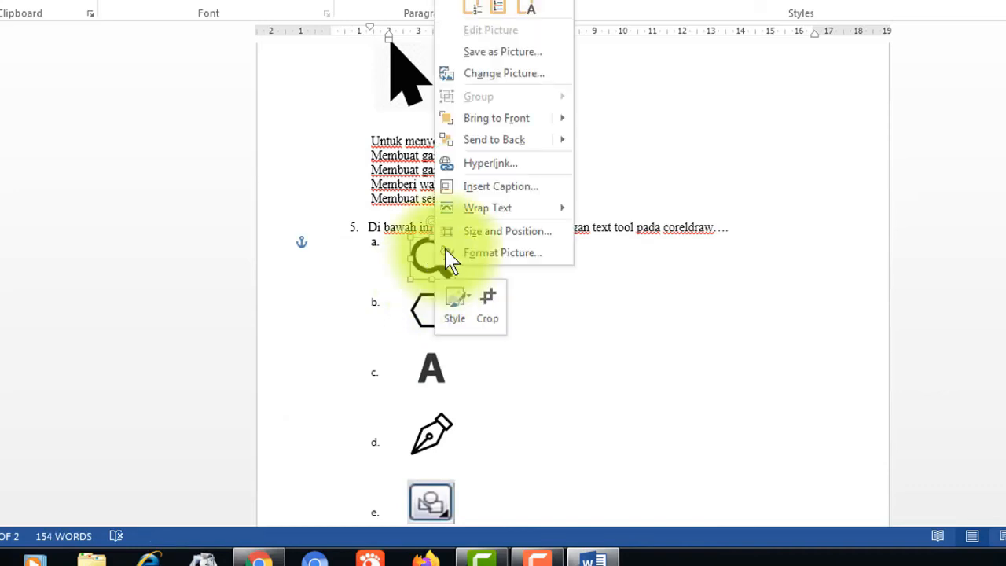
{"action": "left_click", "coordinate": [503, 52]}
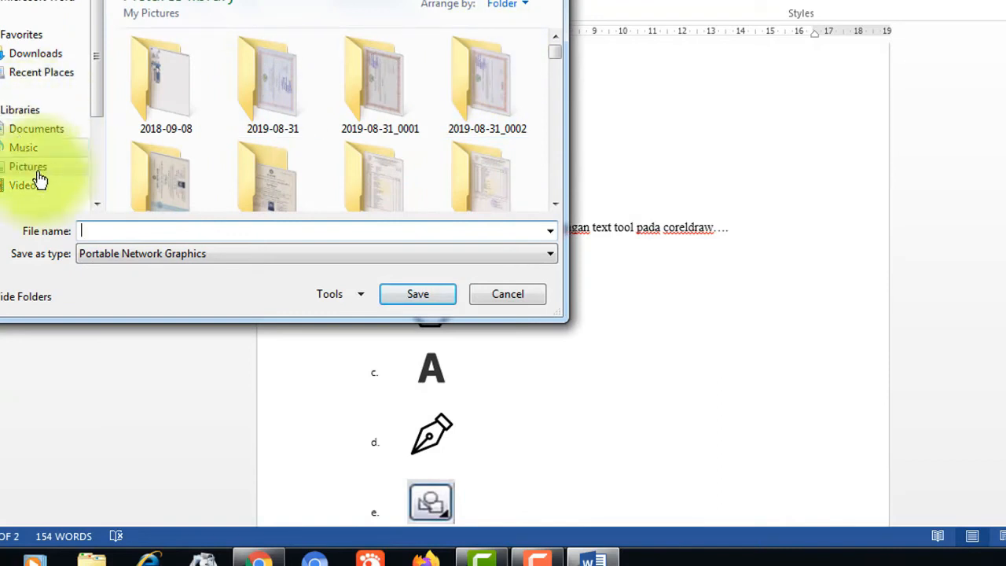
{"action": "left_click_drag", "start_coordinate": [556, 53], "coordinate": [557, 65]}
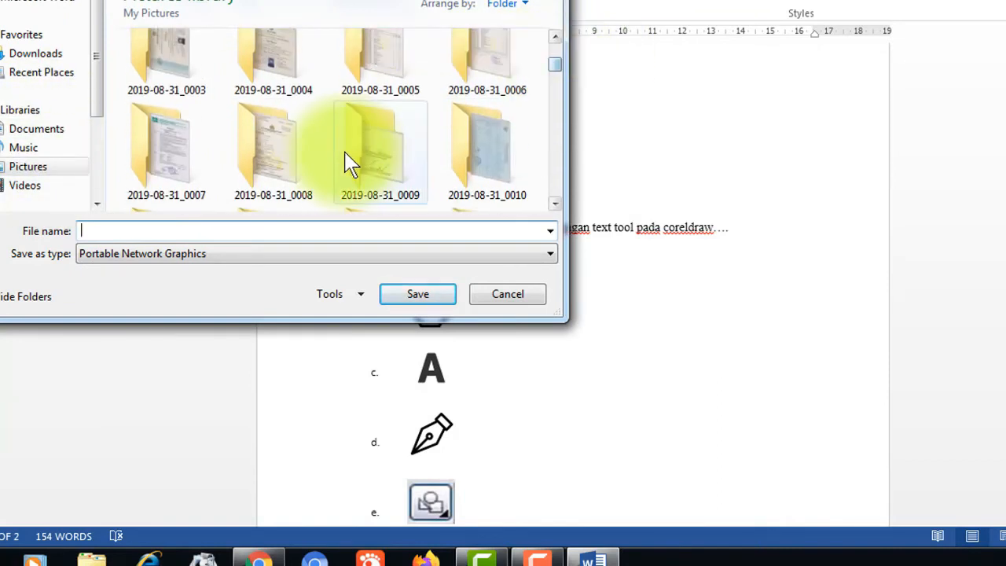
{"action": "type", "text": "T"}
{"action": "left_click", "coordinate": [286, 149]}
{"action": "key", "text": "t"}
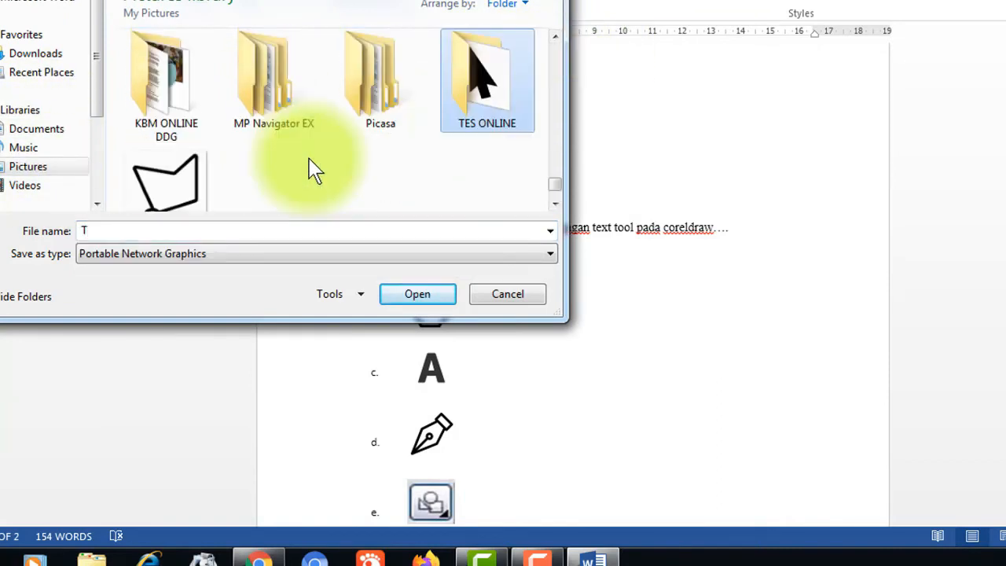
{"action": "double_click", "coordinate": [504, 110]}
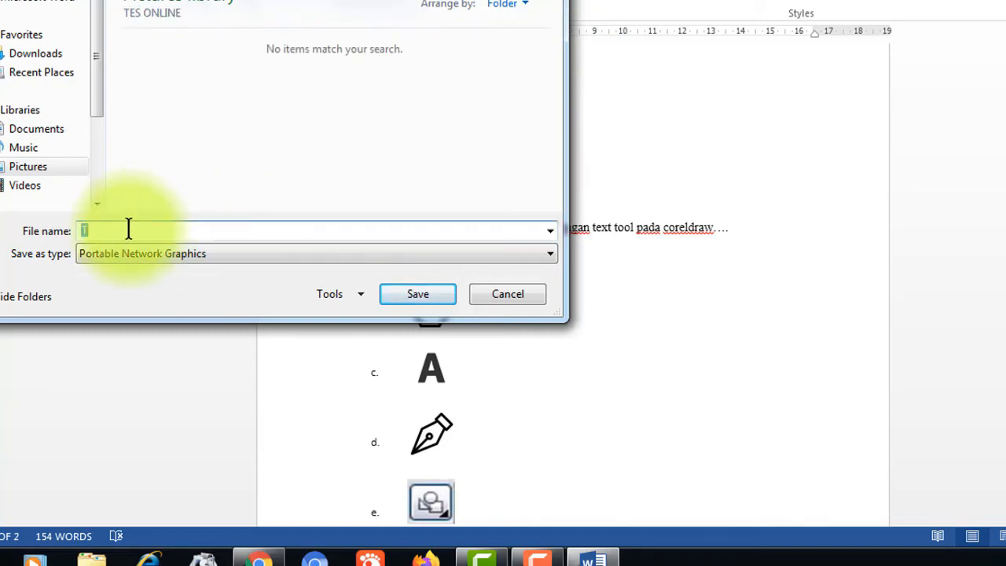
{"action": "type", "text": "2"}
{"action": "left_click", "coordinate": [140, 261]}
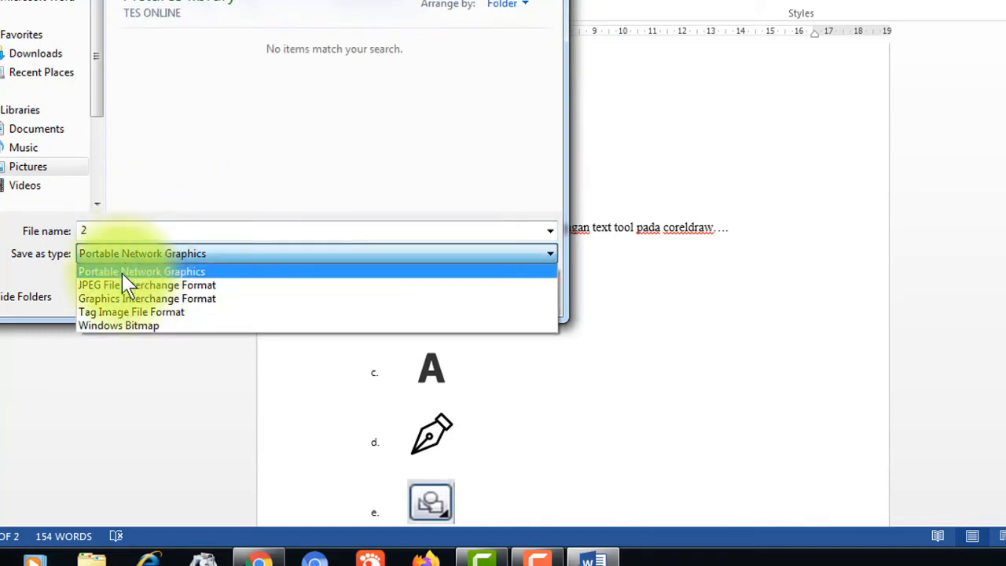
{"action": "left_click", "coordinate": [118, 283]}
{"action": "left_click", "coordinate": [426, 298]}
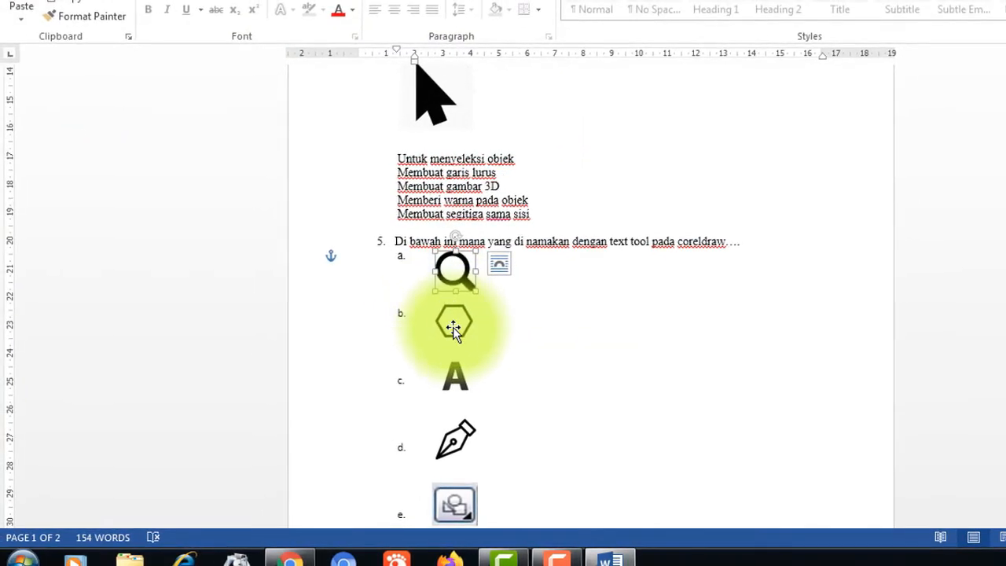
- Save the hexagon picture as JPEG file 3 in TES ONLINE
{"action": "right_click", "coordinate": [457, 323]}
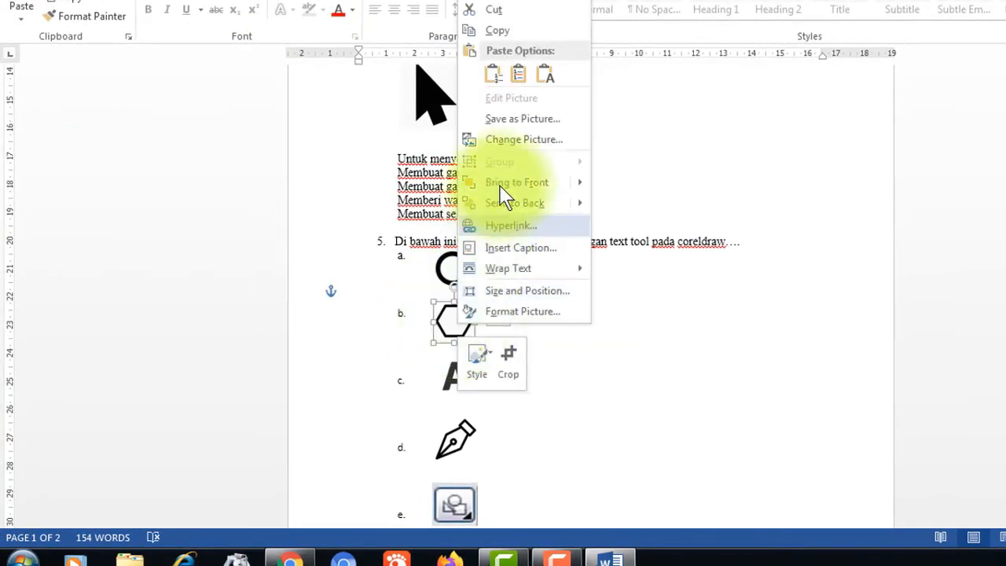
{"action": "left_click", "coordinate": [517, 122]}
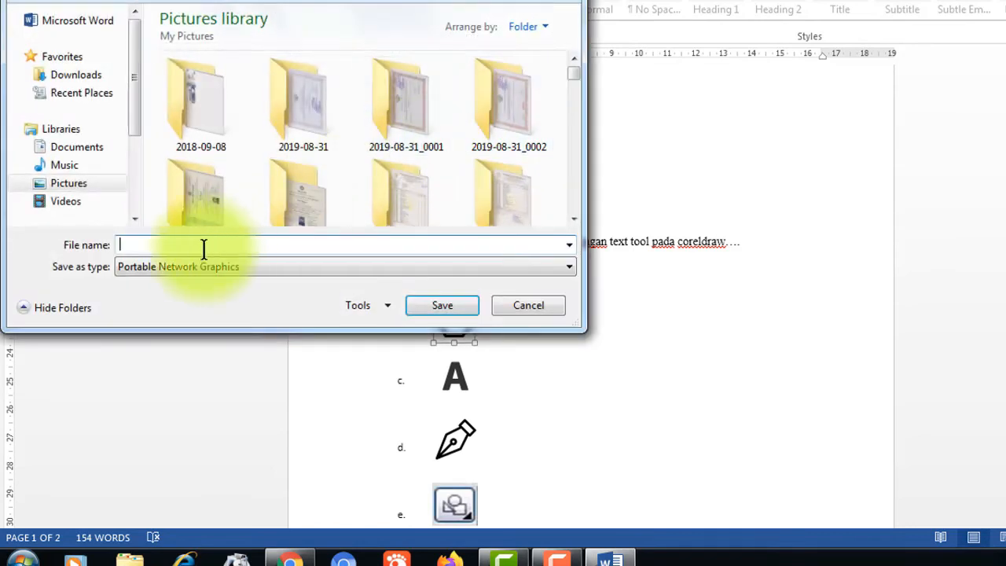
{"action": "scroll", "coordinate": [304, 204], "scroll_direction": "down", "scroll_amount": 10}
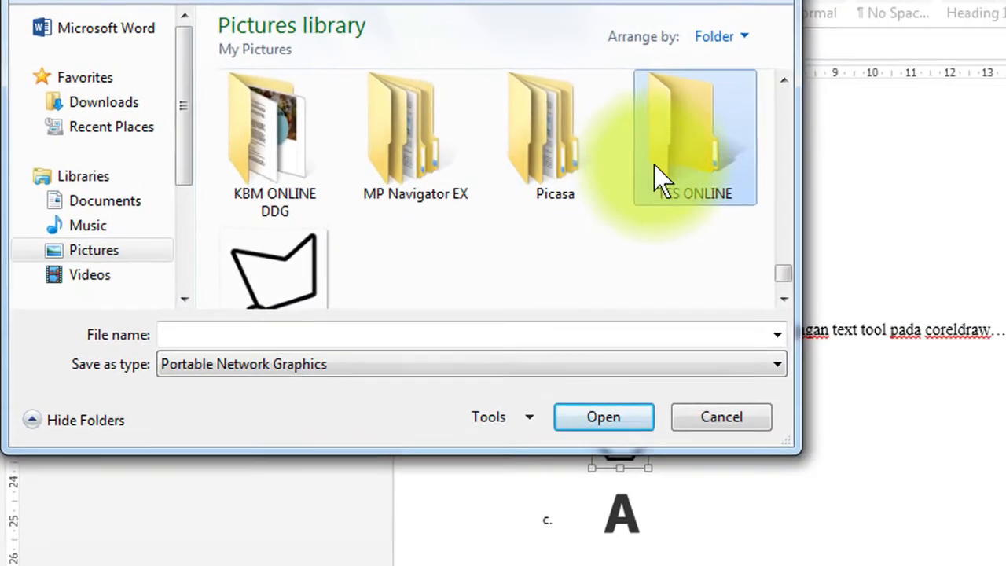
{"action": "double_click", "coordinate": [503, 126]}
{"action": "left_click", "coordinate": [203, 396]}
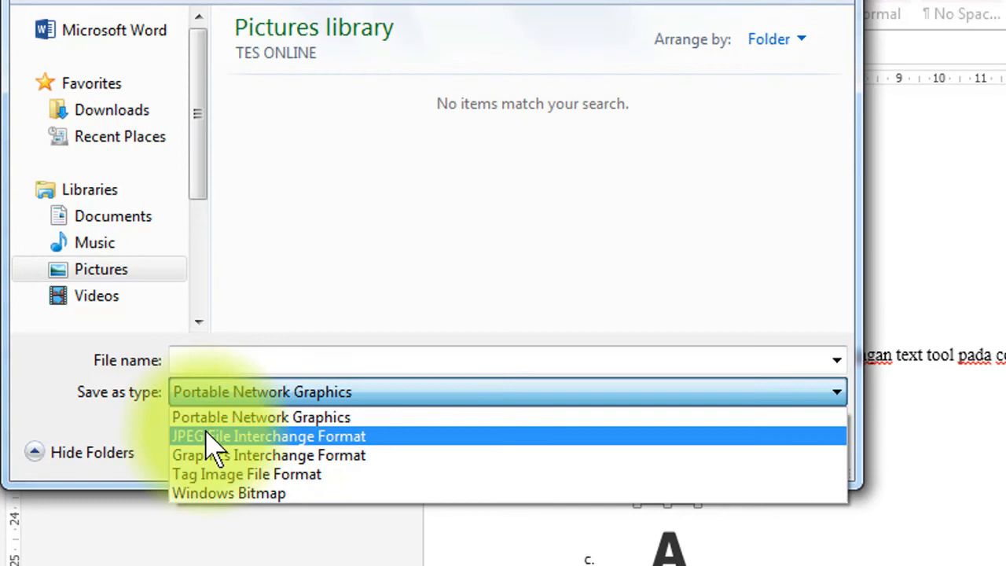
{"action": "left_click", "coordinate": [208, 435]}
{"action": "left_click", "coordinate": [190, 360]}
{"action": "type", "text": "3"}
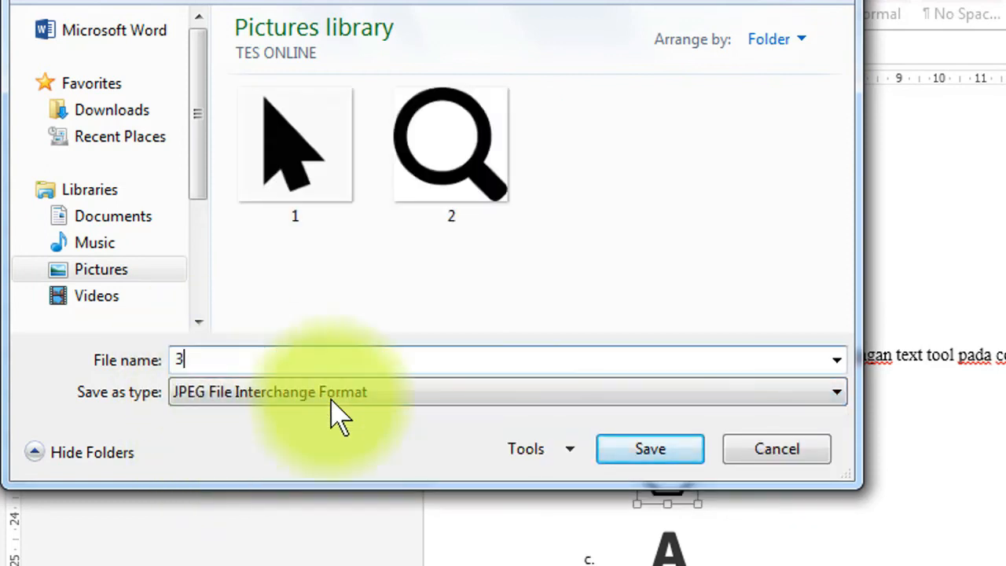
{"action": "left_click", "coordinate": [635, 459]}
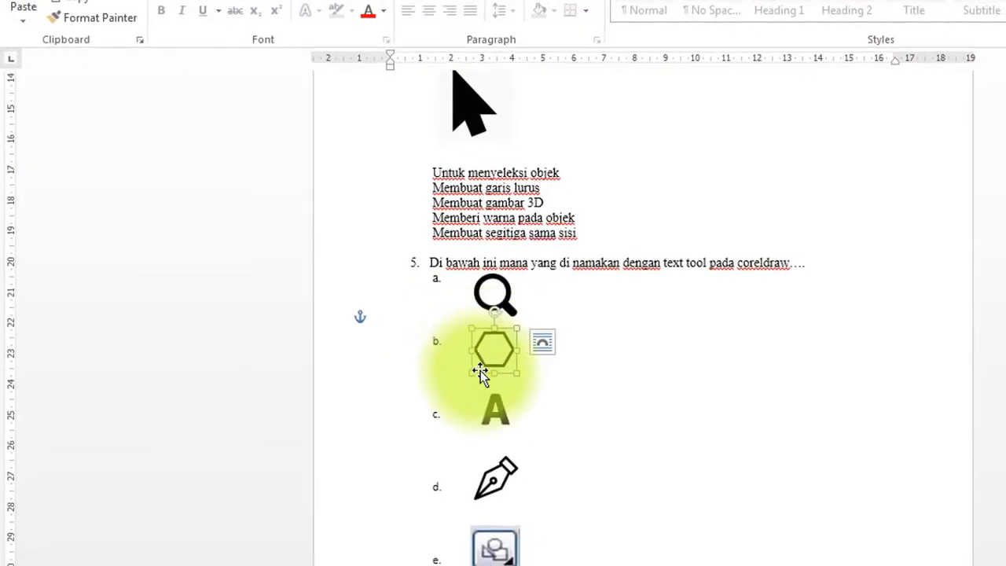
- Save the letter A picture as JPEG file 4 in TES ONLINE
{"action": "right_click", "coordinate": [500, 416]}
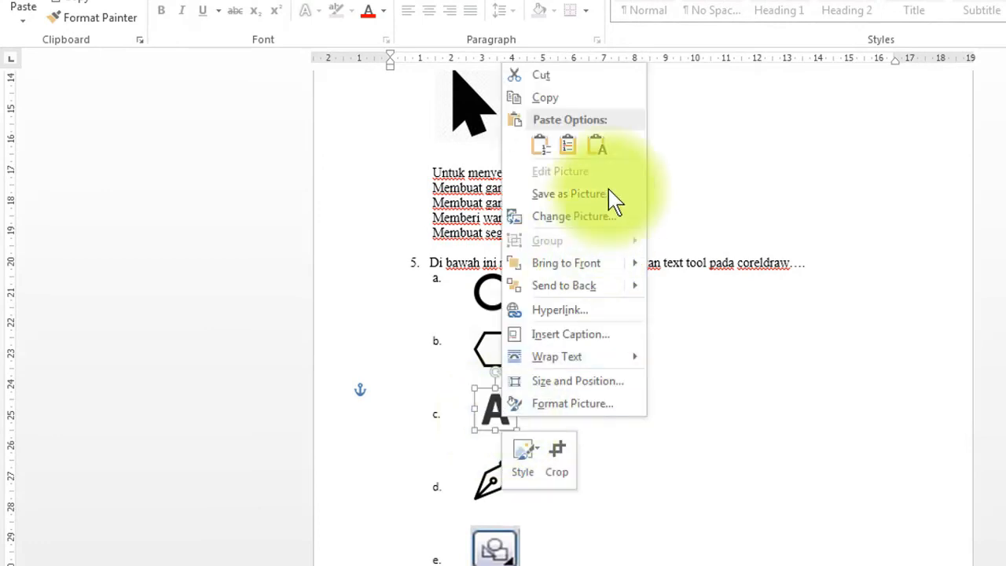
{"action": "left_click", "coordinate": [568, 194]}
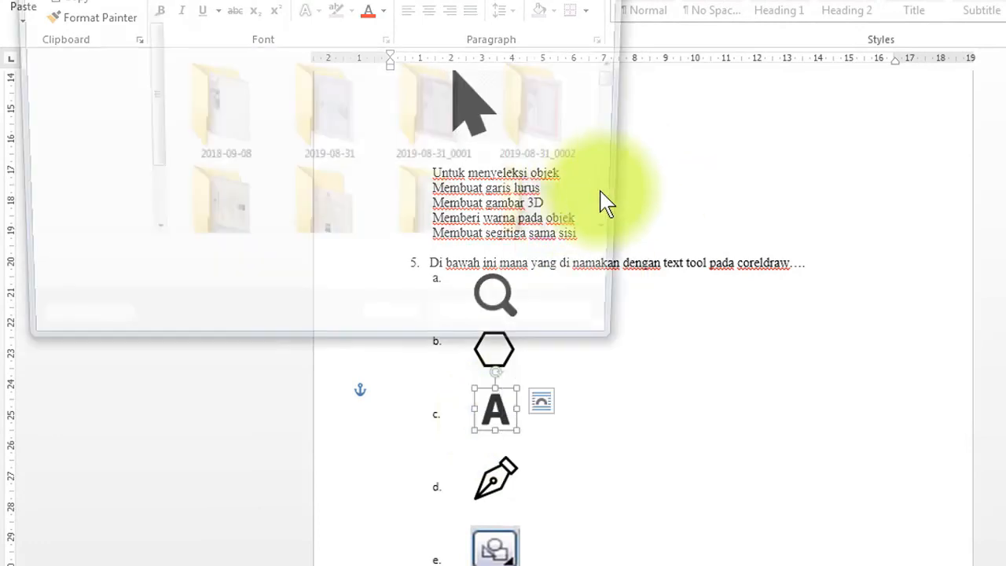
{"action": "left_click", "coordinate": [409, 219]}
{"action": "scroll", "coordinate": [411, 218], "scroll_direction": "down", "scroll_amount": 10}
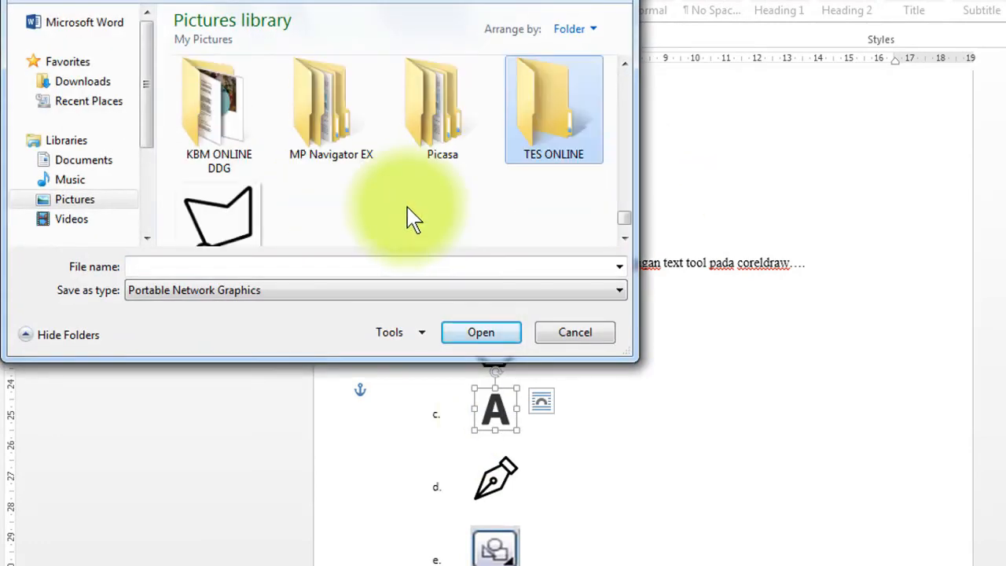
{"action": "double_click", "coordinate": [558, 134]}
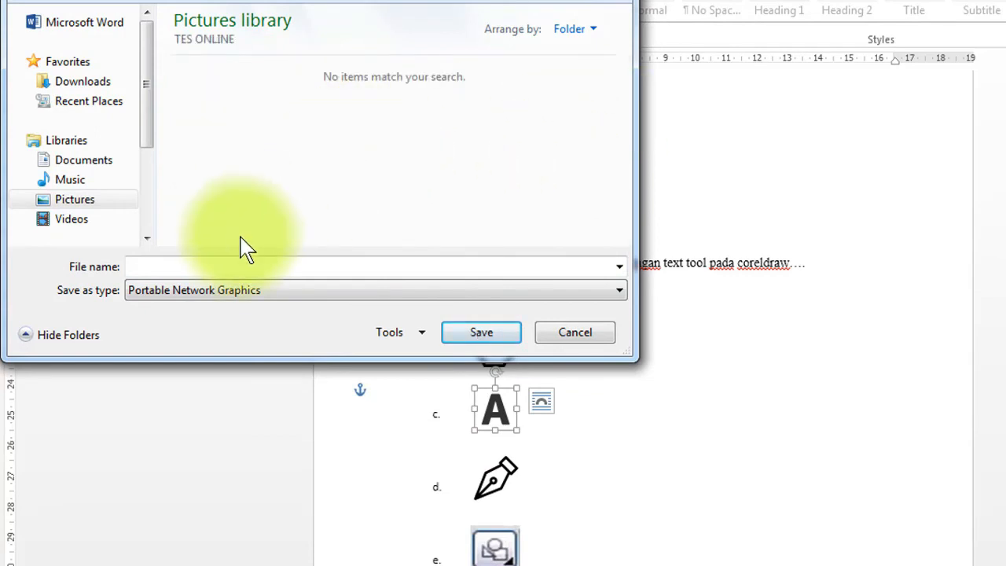
{"action": "left_click", "coordinate": [213, 267]}
{"action": "type", "text": "4"}
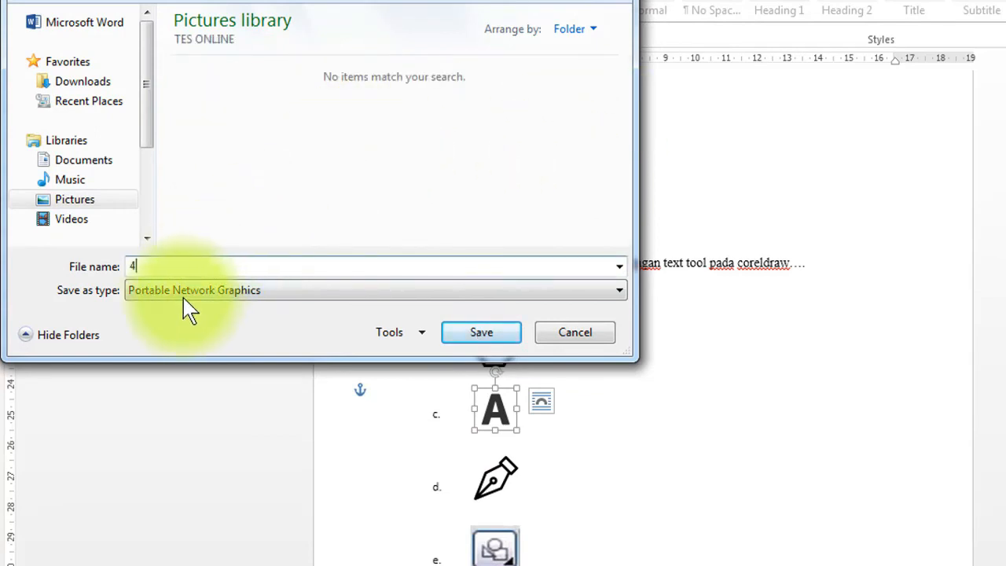
{"action": "left_click", "coordinate": [174, 292]}
{"action": "left_click", "coordinate": [148, 323]}
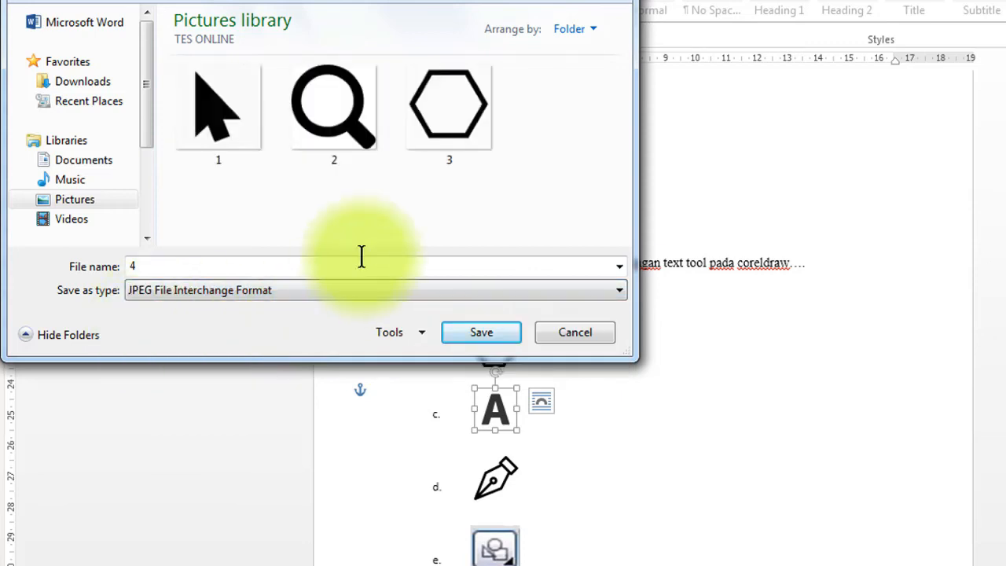
{"action": "left_click", "coordinate": [483, 338]}
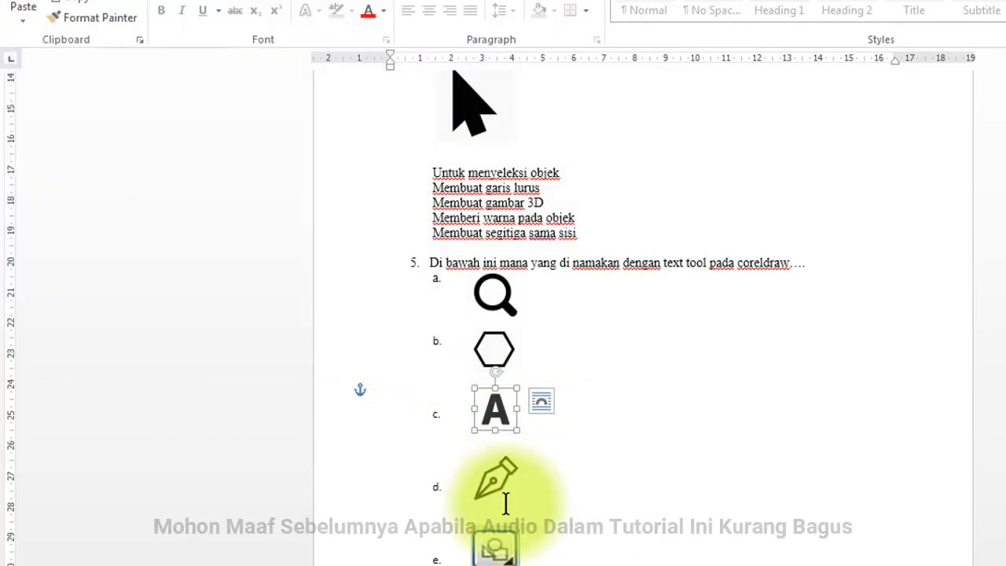
- Save option d's pen picture as JPEG file 5 in TES ONLINE
{"action": "left_click", "coordinate": [501, 487]}
{"action": "right_click", "coordinate": [501, 487]}
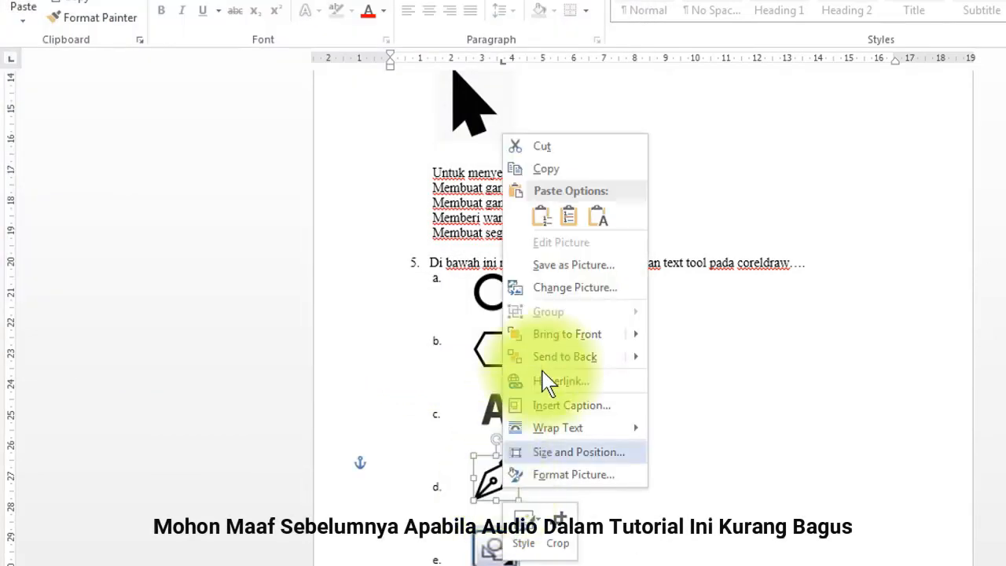
{"action": "left_click", "coordinate": [578, 284]}
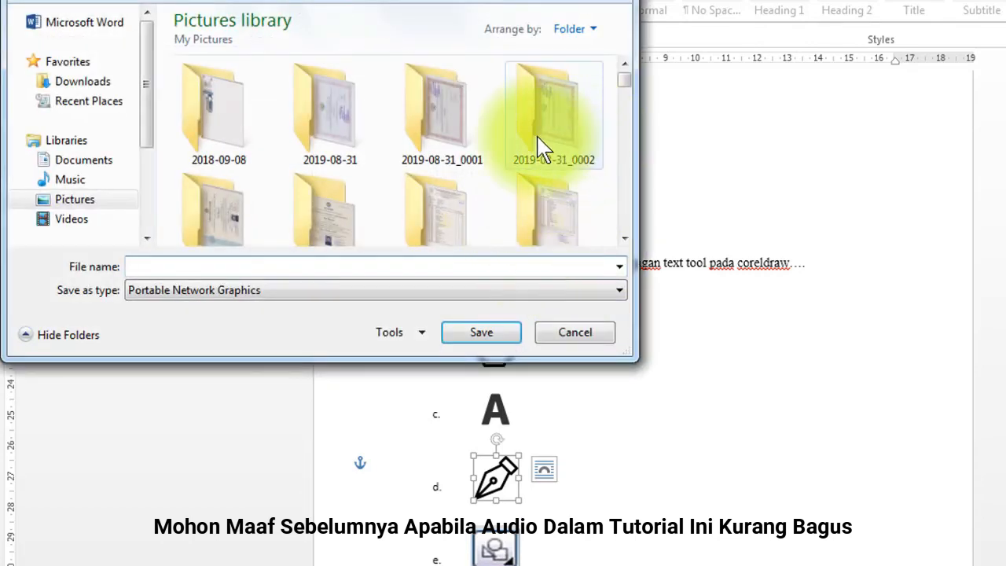
{"action": "left_click", "coordinate": [537, 134]}
{"action": "key", "text": "t"}
{"action": "double_click", "coordinate": [537, 128]}
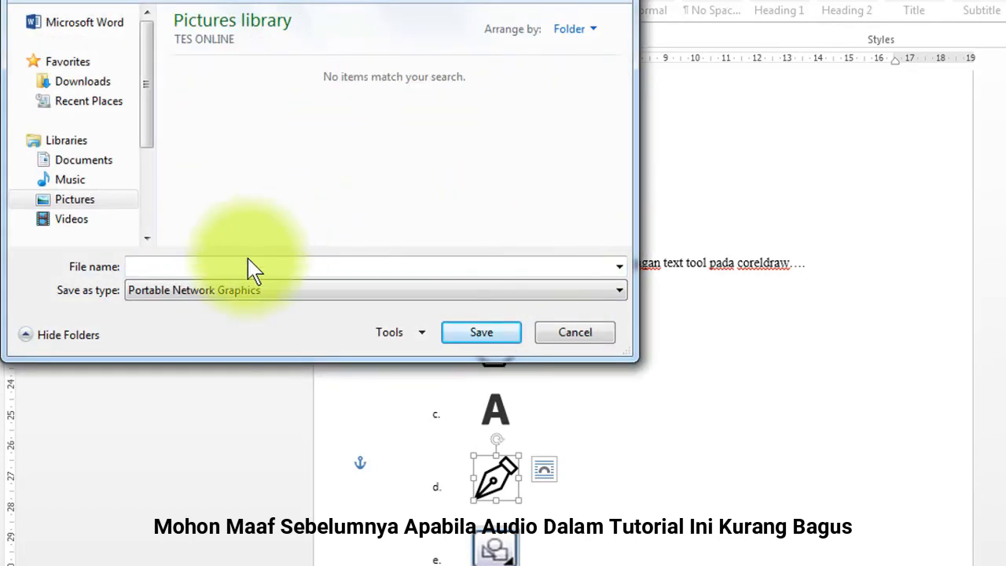
{"action": "left_click", "coordinate": [151, 292]}
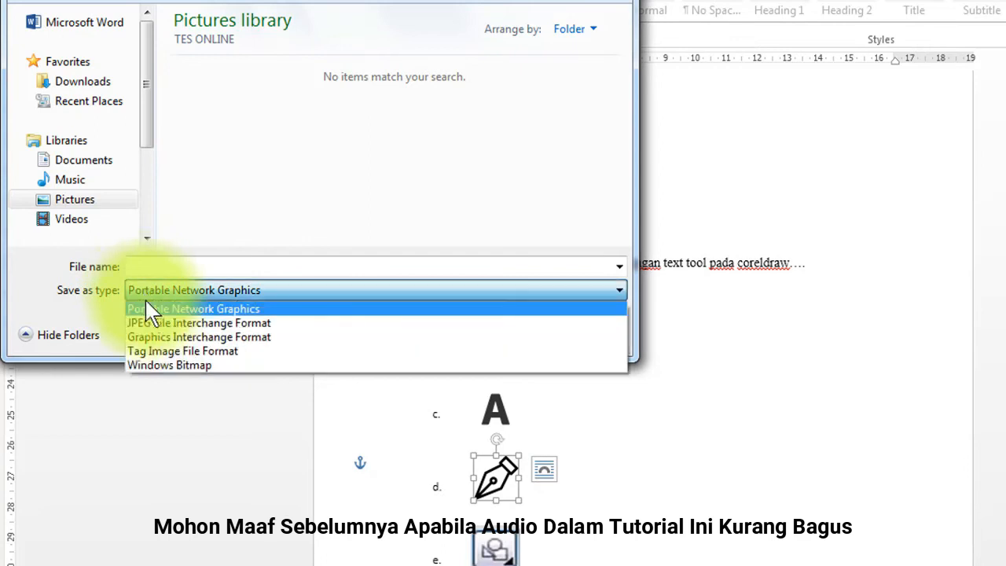
{"action": "left_click", "coordinate": [158, 318]}
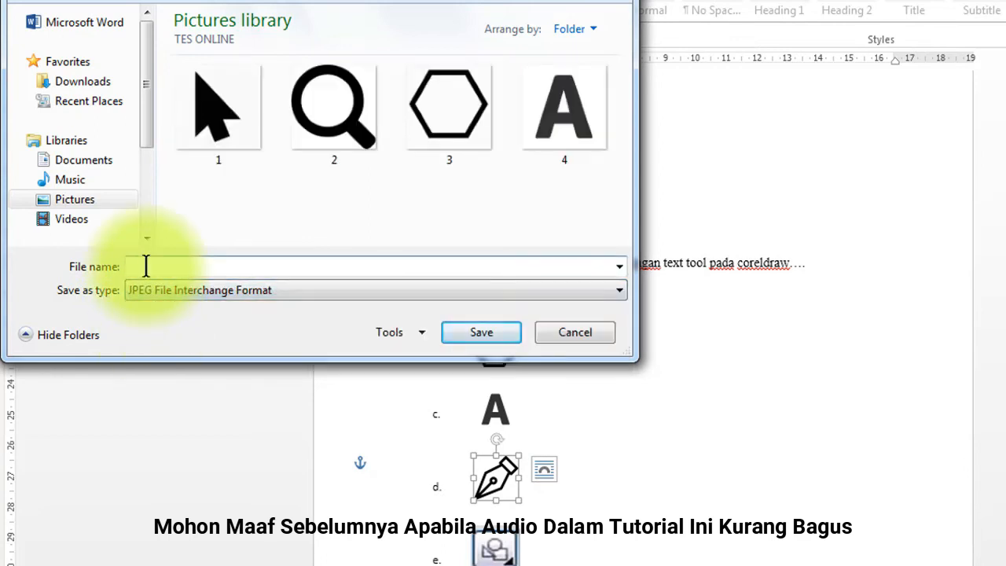
{"action": "left_click", "coordinate": [145, 265]}
{"action": "type", "text": "5"}
{"action": "left_click", "coordinate": [462, 335]}
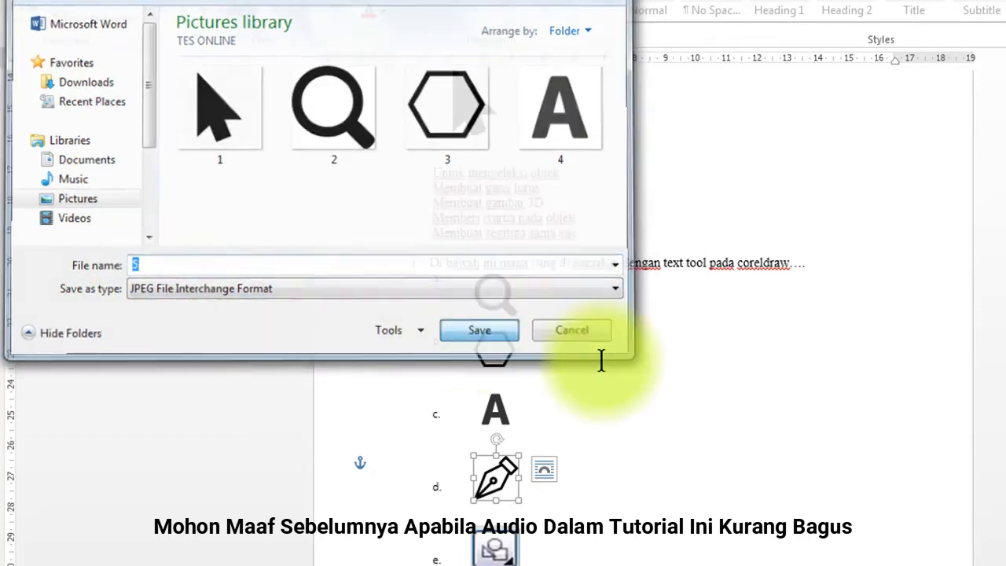
- Save option e's picture as JPEG file 6 in TES ONLINE
{"action": "scroll", "coordinate": [550, 408], "scroll_direction": "down", "scroll_amount": 2}
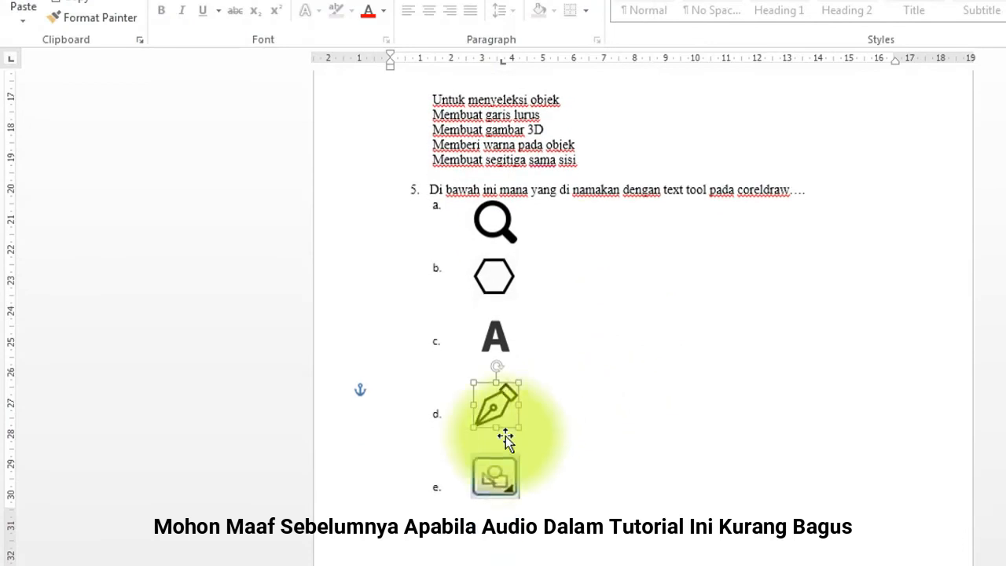
{"action": "right_click", "coordinate": [491, 474]}
{"action": "left_click", "coordinate": [581, 263]}
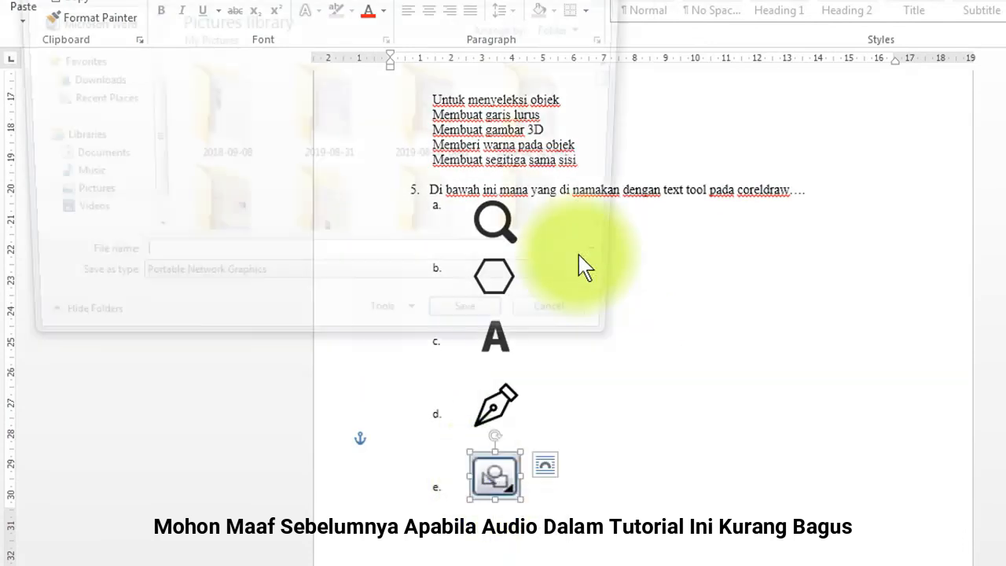
{"action": "double_click", "coordinate": [447, 126]}
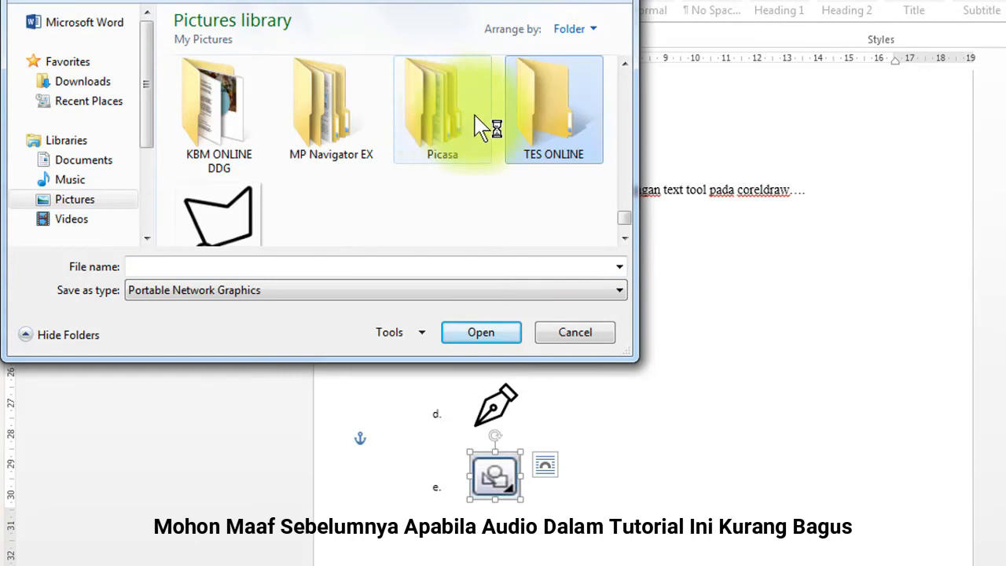
{"action": "double_click", "coordinate": [574, 138]}
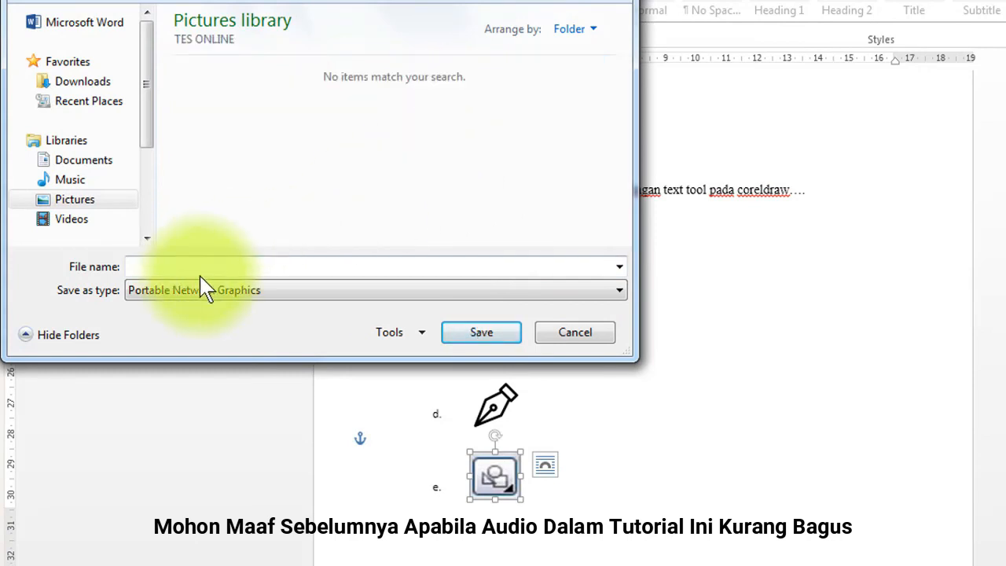
{"action": "left_click", "coordinate": [223, 291]}
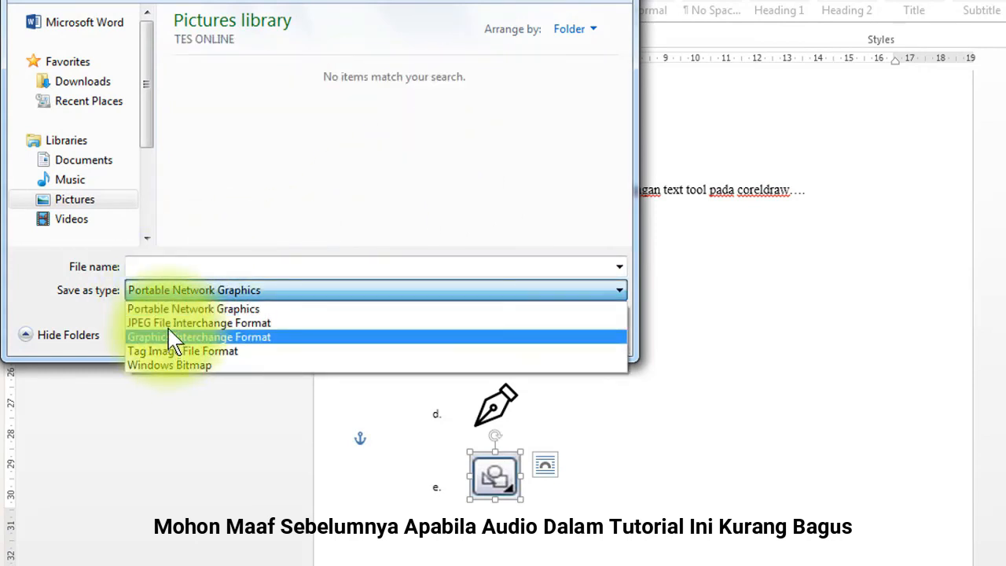
{"action": "left_click", "coordinate": [170, 322]}
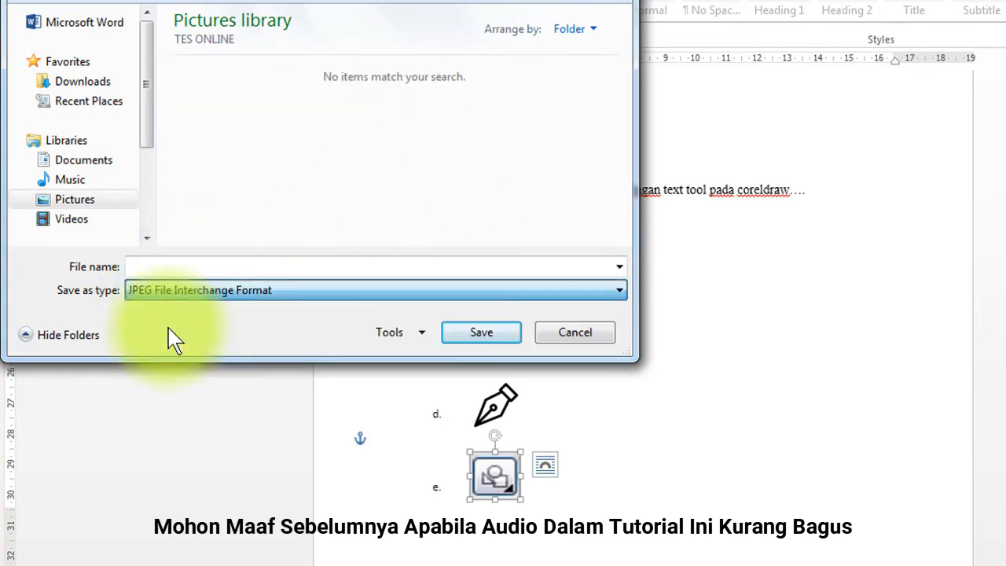
{"action": "left_click", "coordinate": [140, 271]}
{"action": "type", "text": "6"}
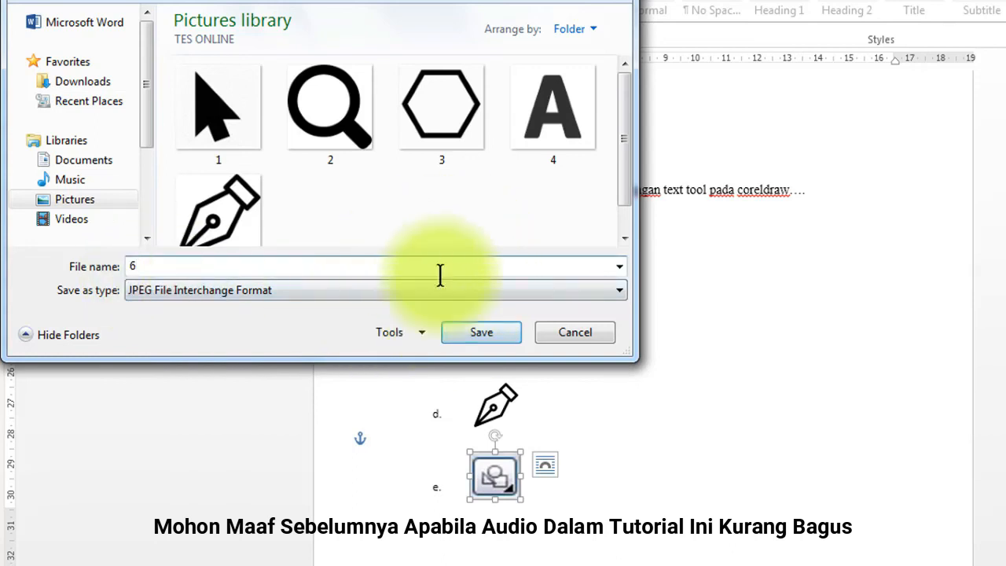
{"action": "scroll", "coordinate": [629, 191], "scroll_direction": "down", "scroll_amount": 1}
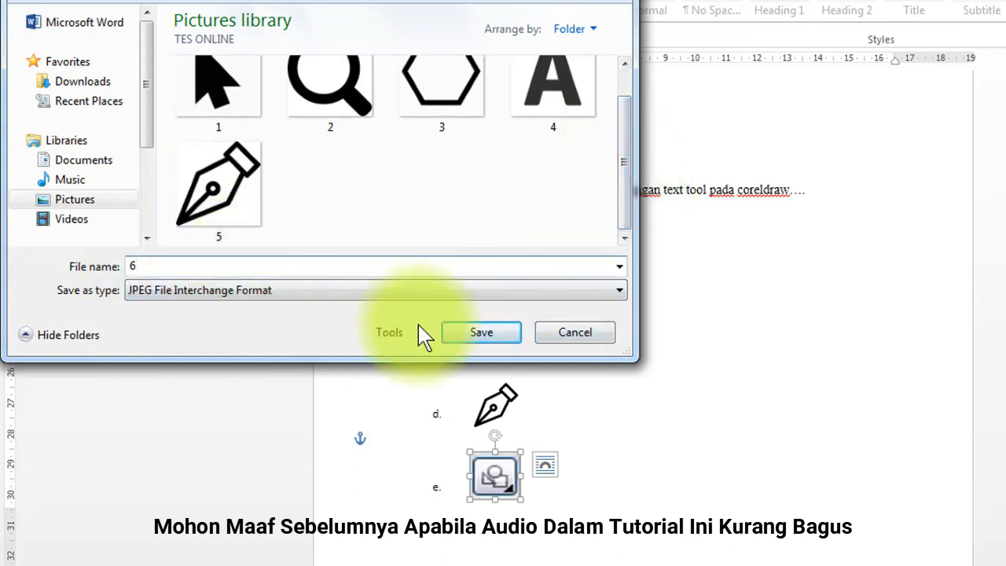
{"action": "left_click", "coordinate": [480, 335]}
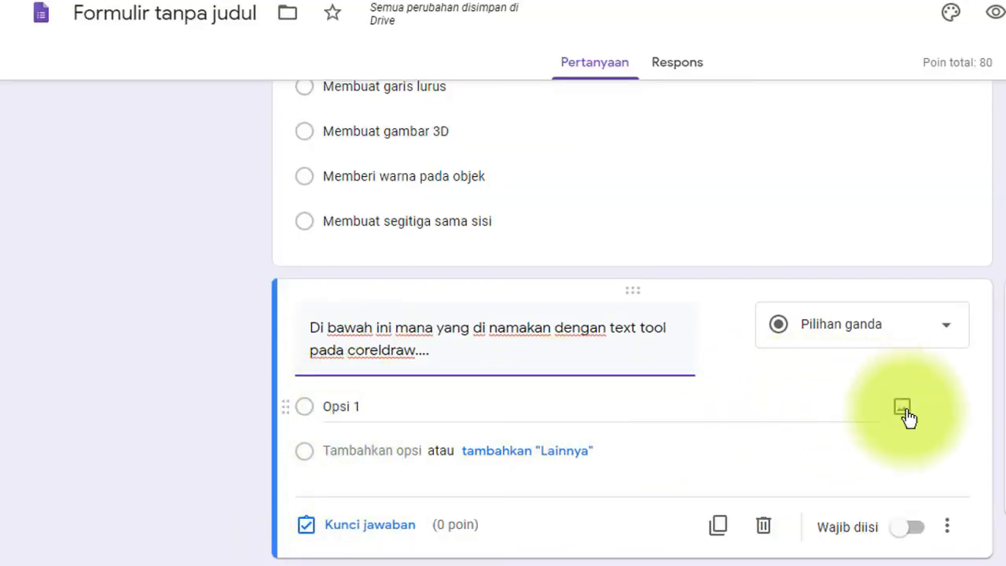
- Upload image file 2, the magnifier, to answer option 1
{"action": "left_click", "coordinate": [901, 410]}
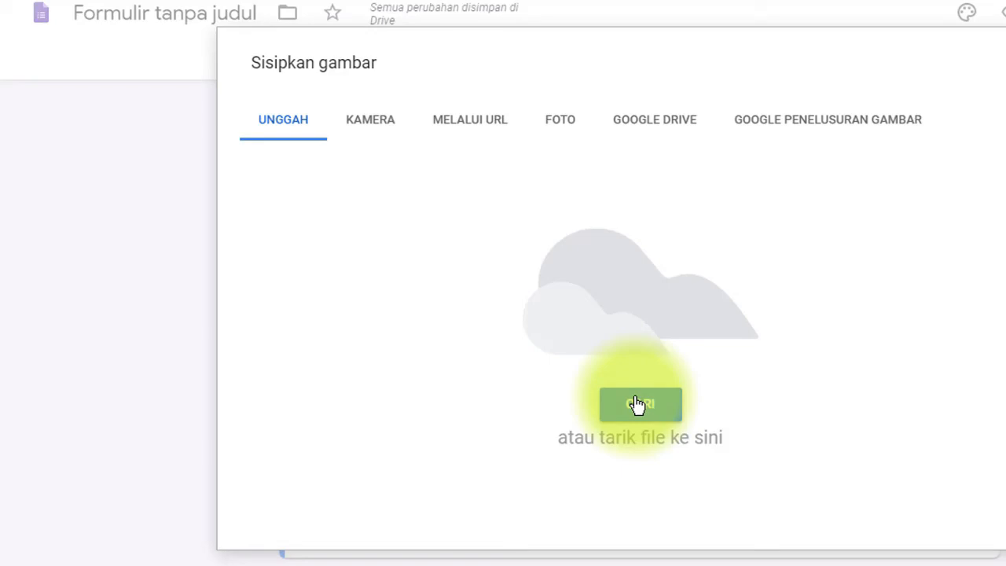
{"action": "left_click", "coordinate": [638, 404]}
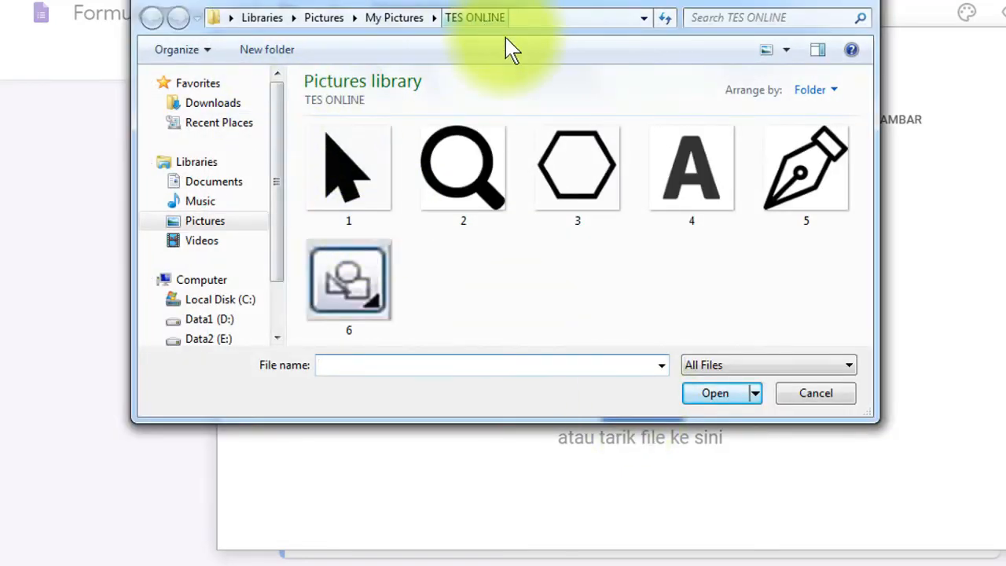
{"action": "left_click", "coordinate": [461, 178]}
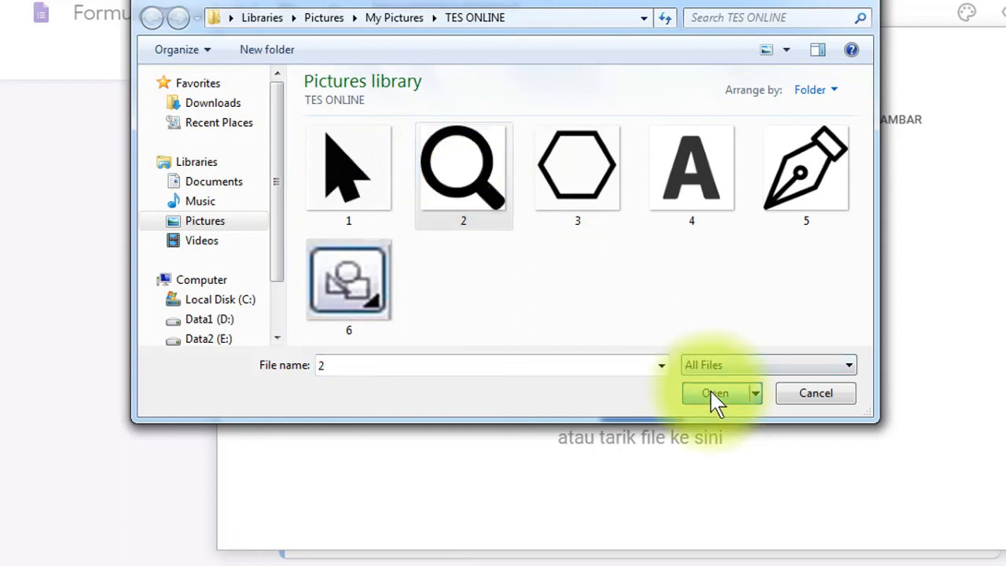
{"action": "left_click", "coordinate": [715, 395]}
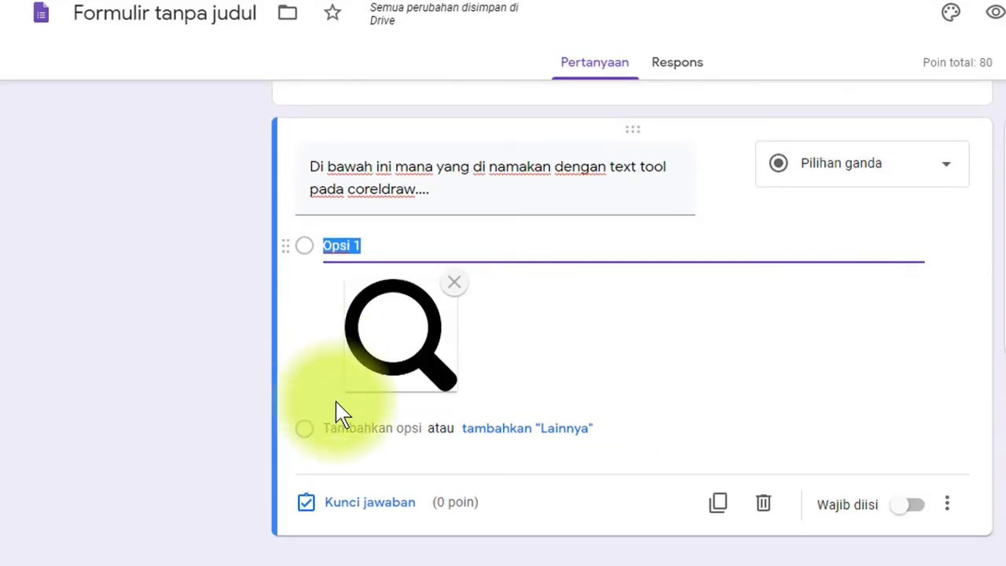
- Add a second answer option and upload the hexagon image, file 3, to it
{"action": "left_click", "coordinate": [391, 428]}
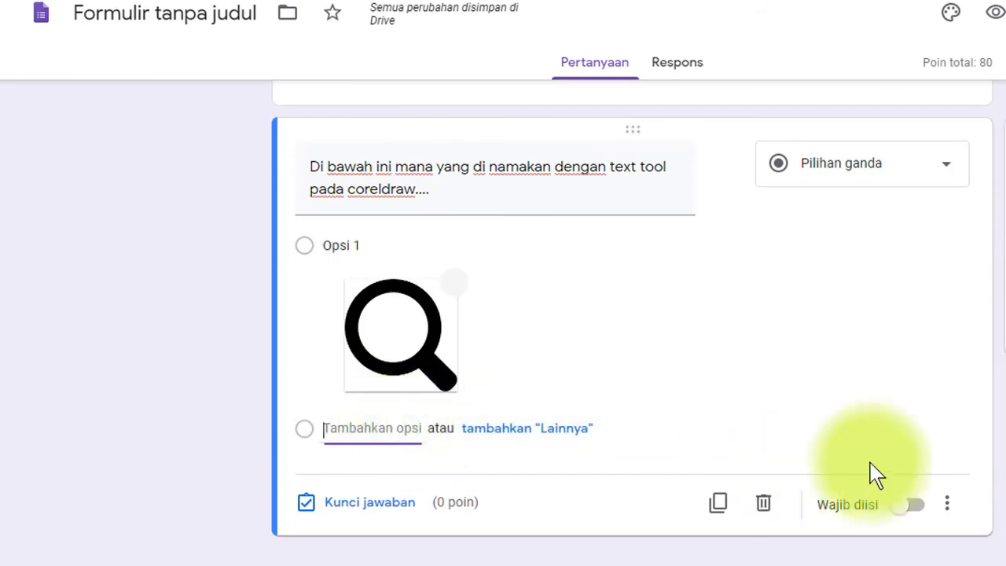
{"action": "left_click", "coordinate": [903, 432]}
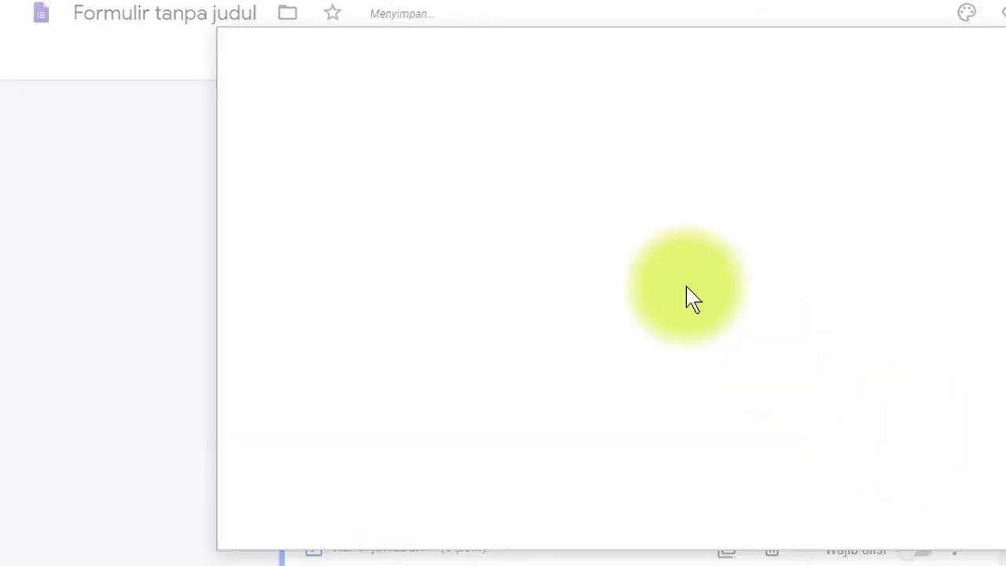
{"action": "left_click", "coordinate": [639, 406]}
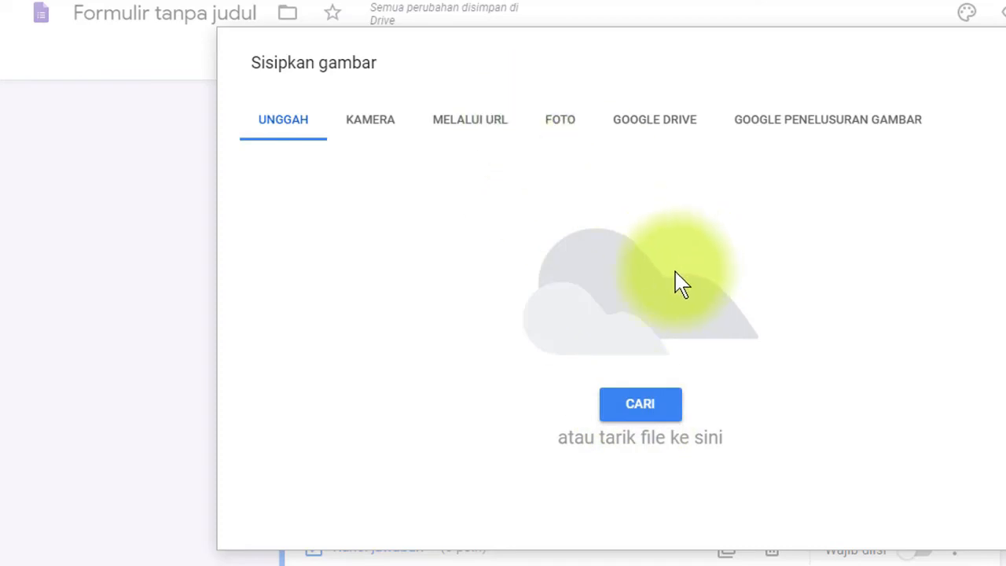
{"action": "left_click", "coordinate": [574, 167]}
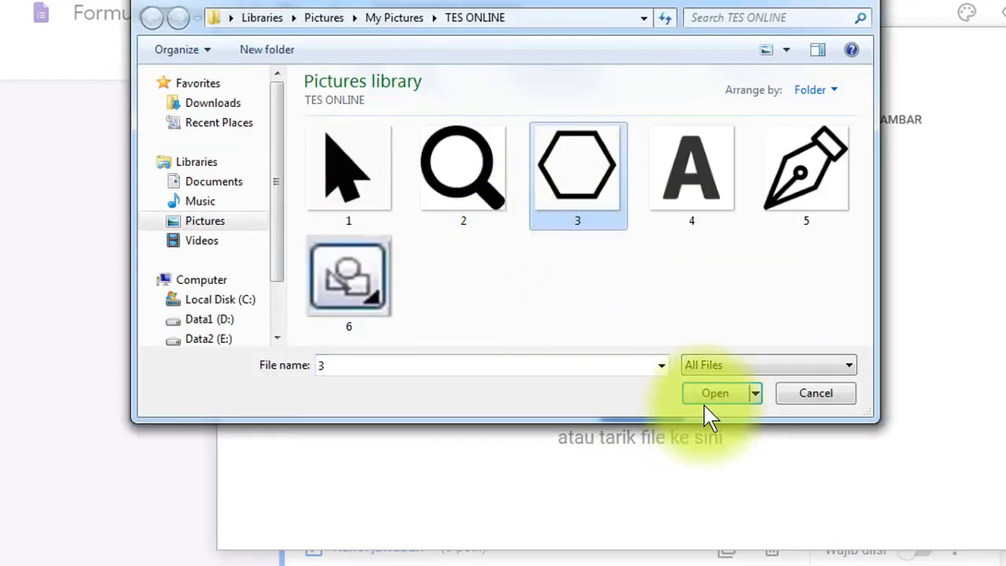
{"action": "left_click", "coordinate": [714, 394]}
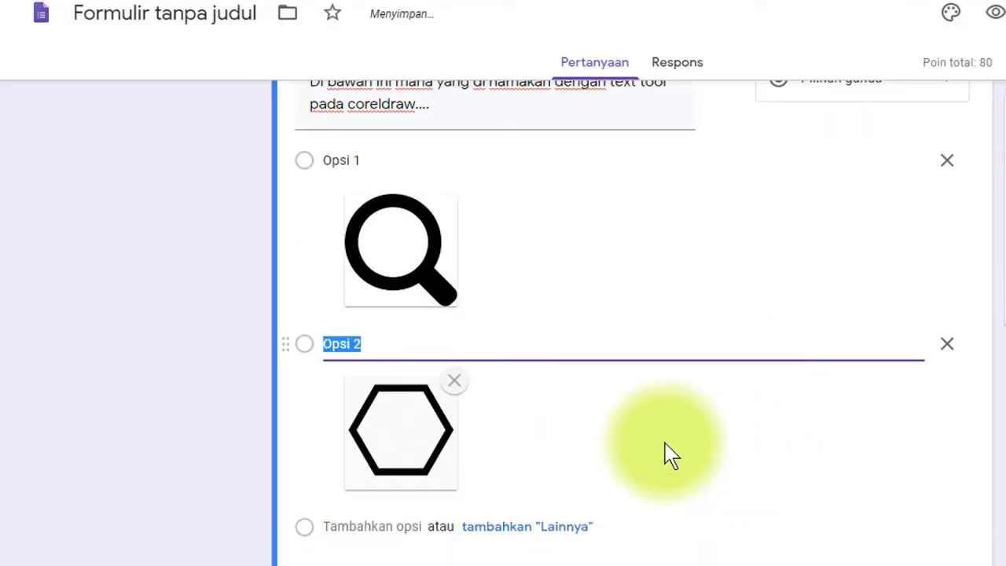
- Add a third answer option with the letter A image, file 4
{"action": "left_click", "coordinate": [372, 428]}
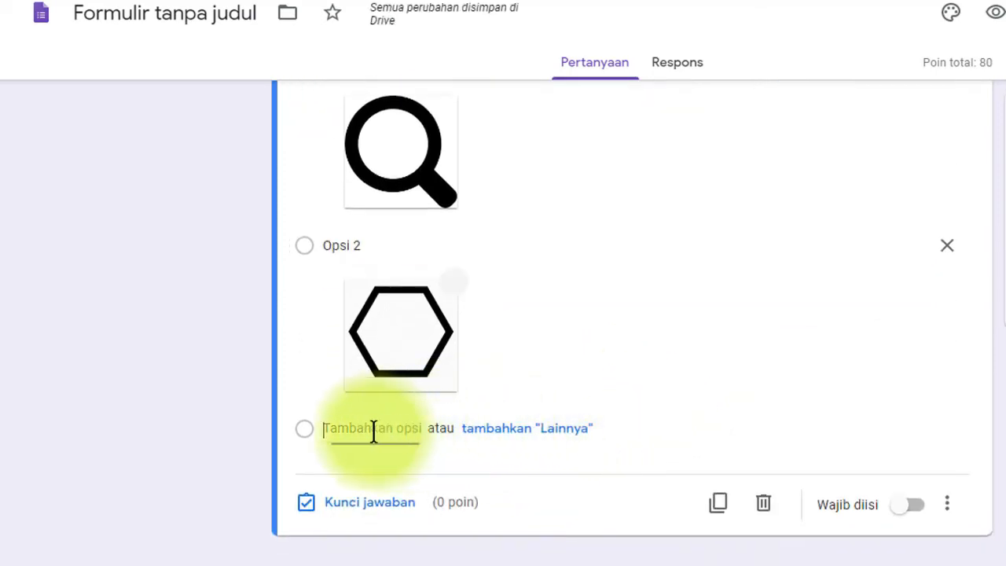
{"action": "left_click", "coordinate": [904, 432]}
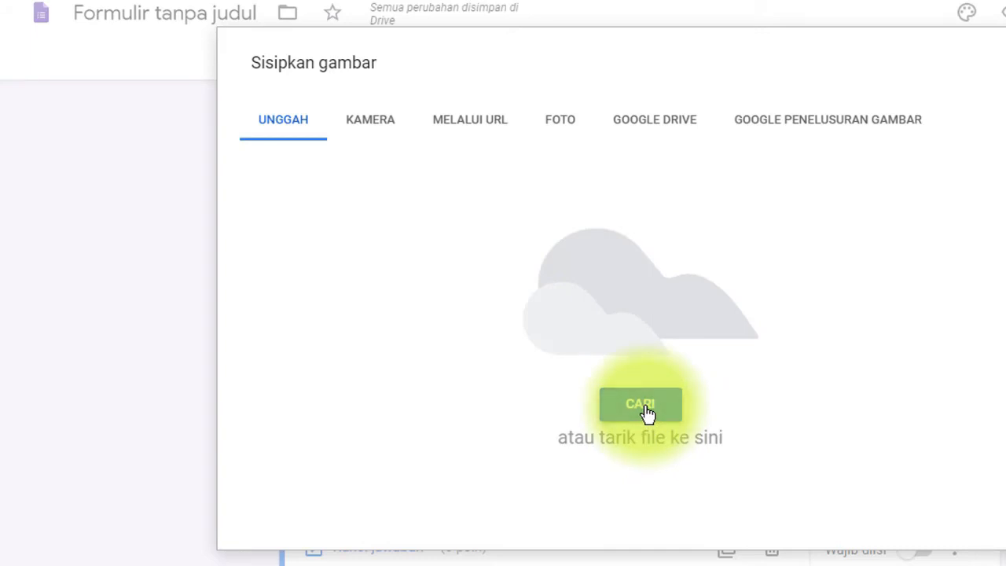
{"action": "left_click", "coordinate": [646, 414]}
{"action": "left_click", "coordinate": [689, 206]}
{"action": "left_click", "coordinate": [715, 395]}
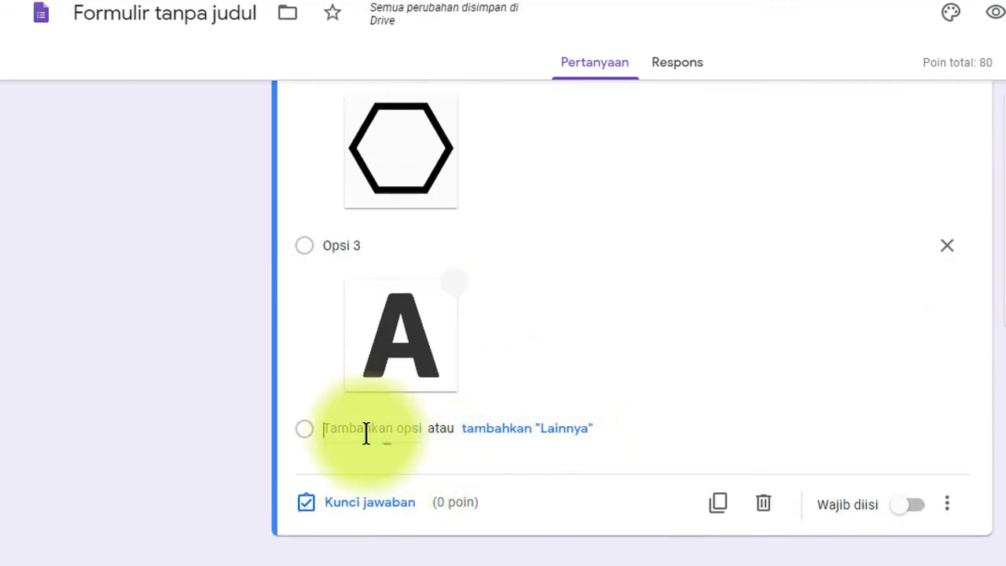
- Add a fourth option with the pen nib image, file 5, and add a fifth option
{"action": "left_click", "coordinate": [365, 430]}
{"action": "left_click", "coordinate": [902, 431]}
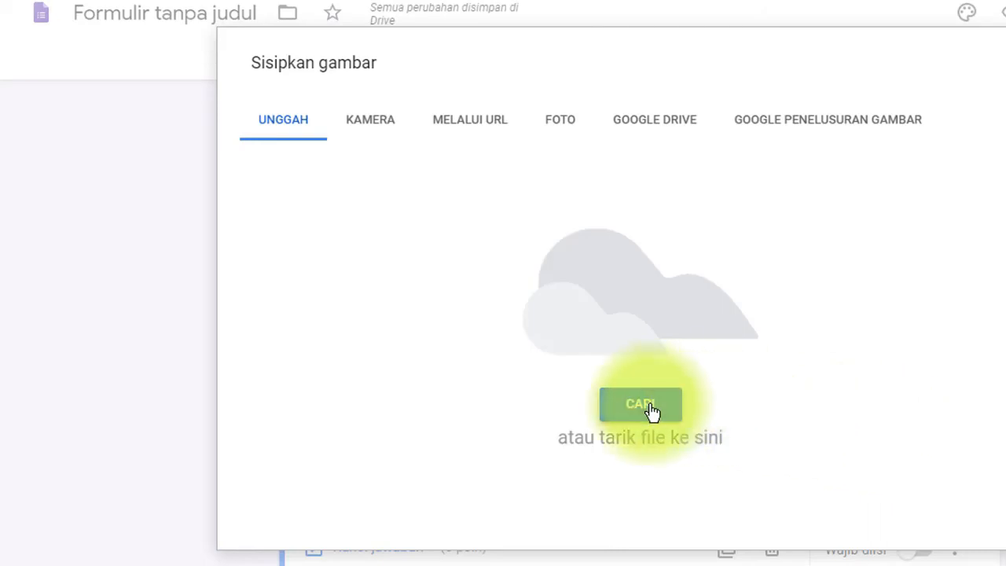
{"action": "left_click", "coordinate": [651, 407]}
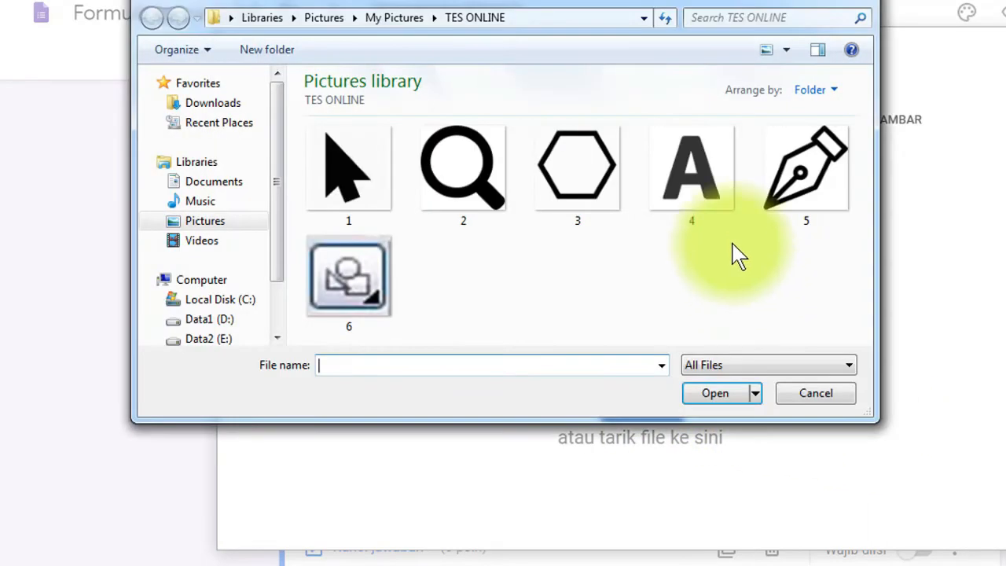
{"action": "left_click", "coordinate": [808, 213]}
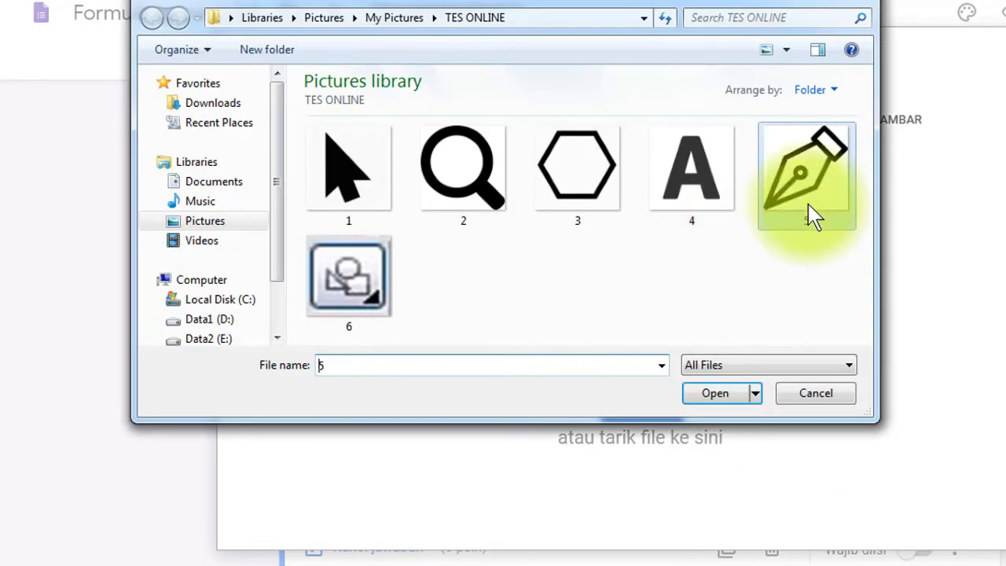
{"action": "left_click", "coordinate": [715, 395]}
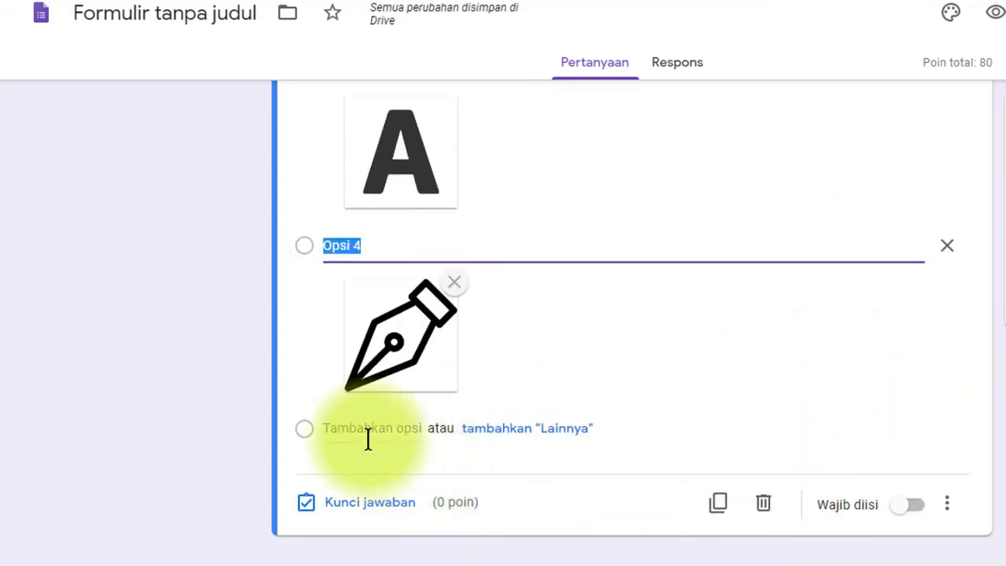
{"action": "left_click", "coordinate": [363, 429]}
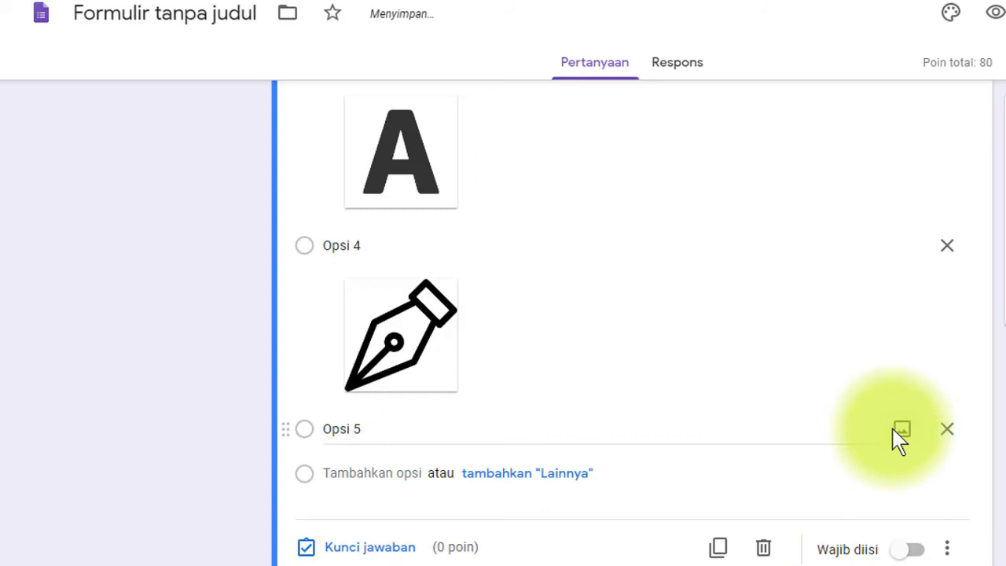
- Upload the overlapping-shapes icon, file 6, to answer option 5
{"action": "left_click", "coordinate": [900, 432]}
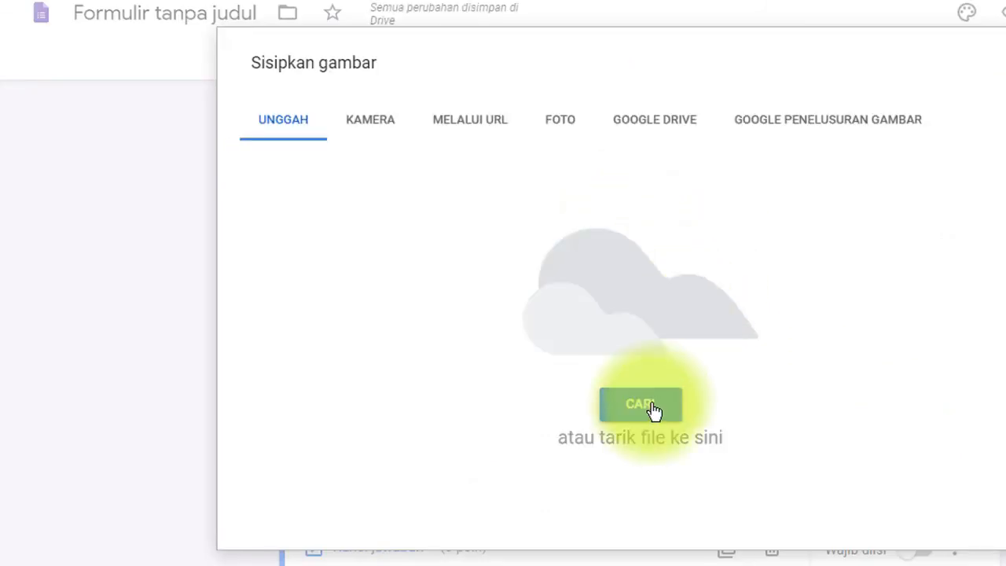
{"action": "left_click", "coordinate": [642, 405]}
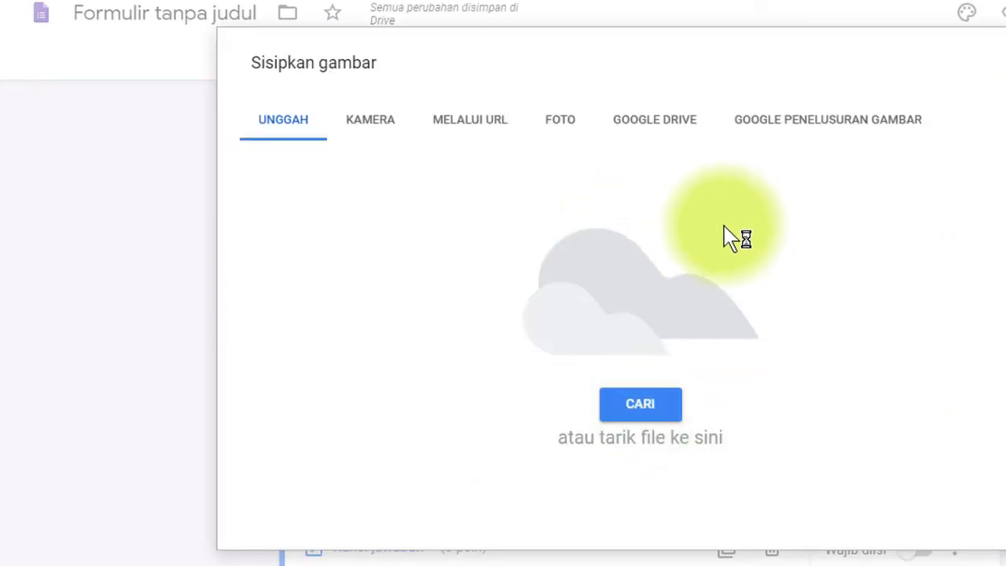
{"action": "left_click", "coordinate": [349, 279]}
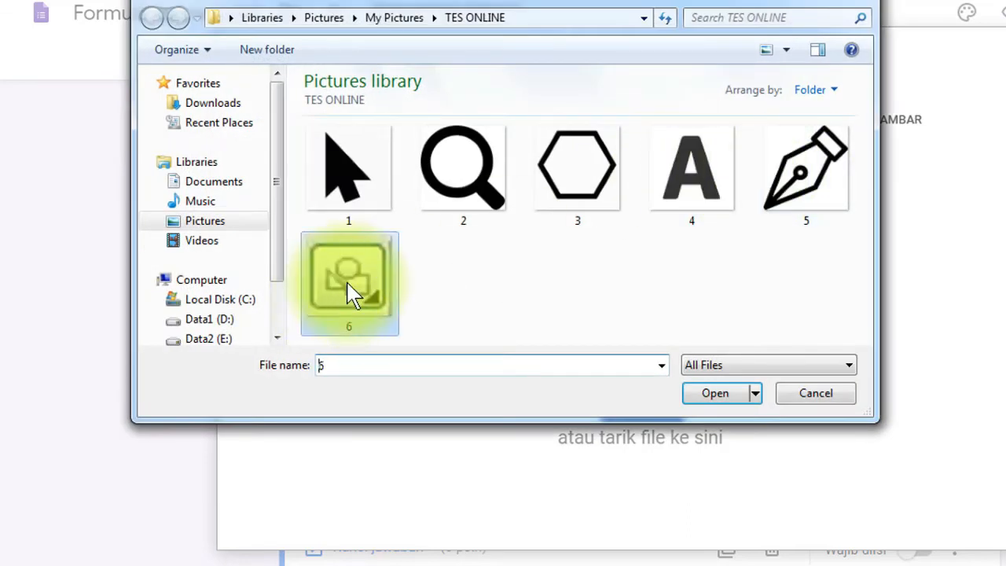
{"action": "left_click", "coordinate": [698, 397]}
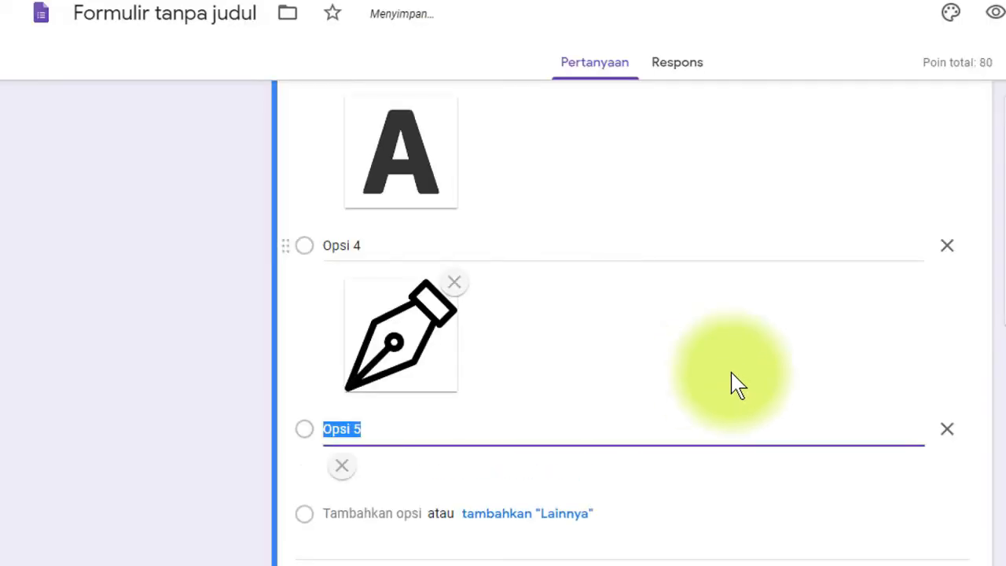
- Scroll through question 5's five picture options to check them
{"action": "scroll", "coordinate": [736, 444], "scroll_direction": "down", "scroll_amount": 2}
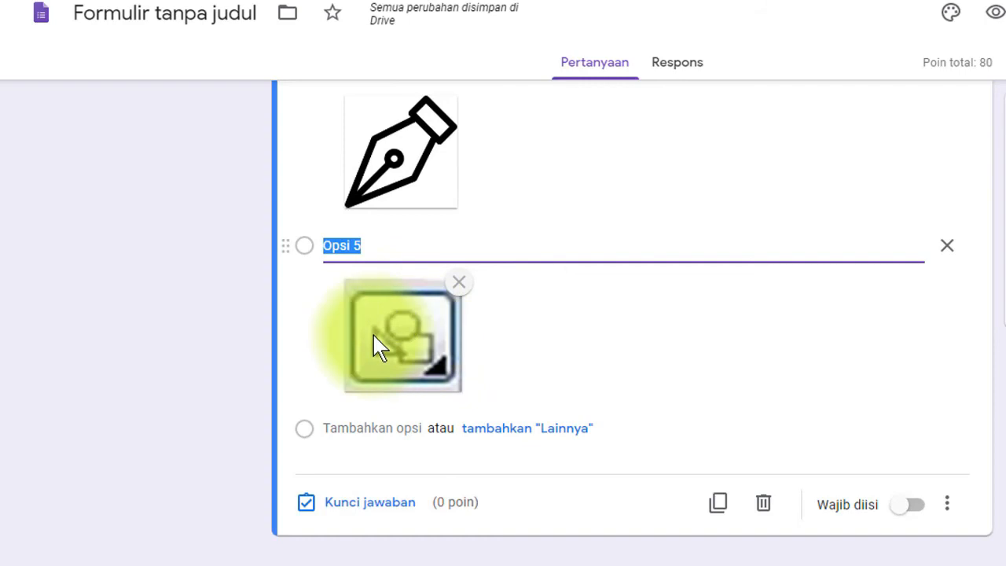
{"action": "scroll", "coordinate": [478, 384], "scroll_direction": "up", "scroll_amount": 1}
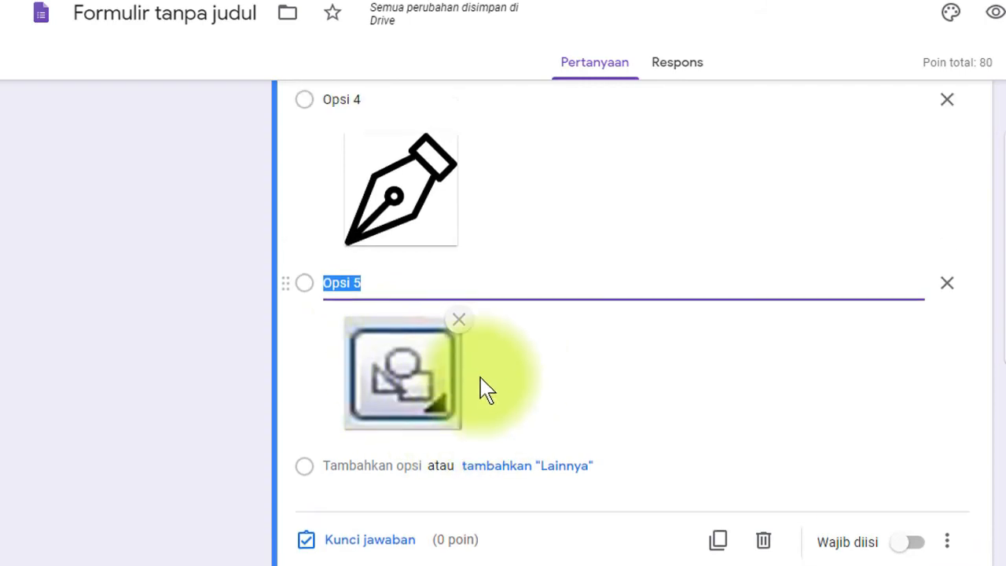
{"action": "scroll", "coordinate": [485, 387], "scroll_direction": "up", "scroll_amount": 10}
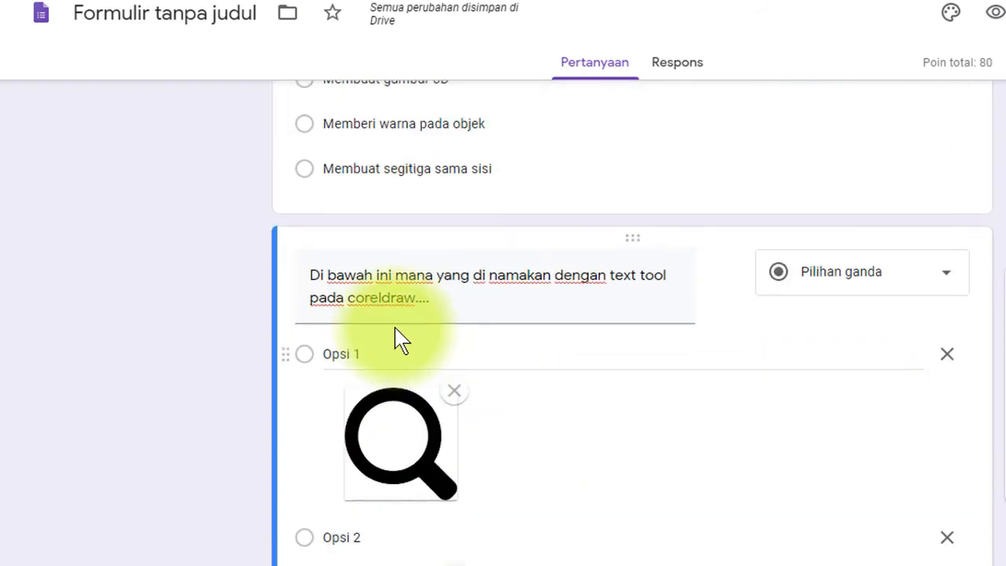
{"action": "left_click", "coordinate": [413, 456]}
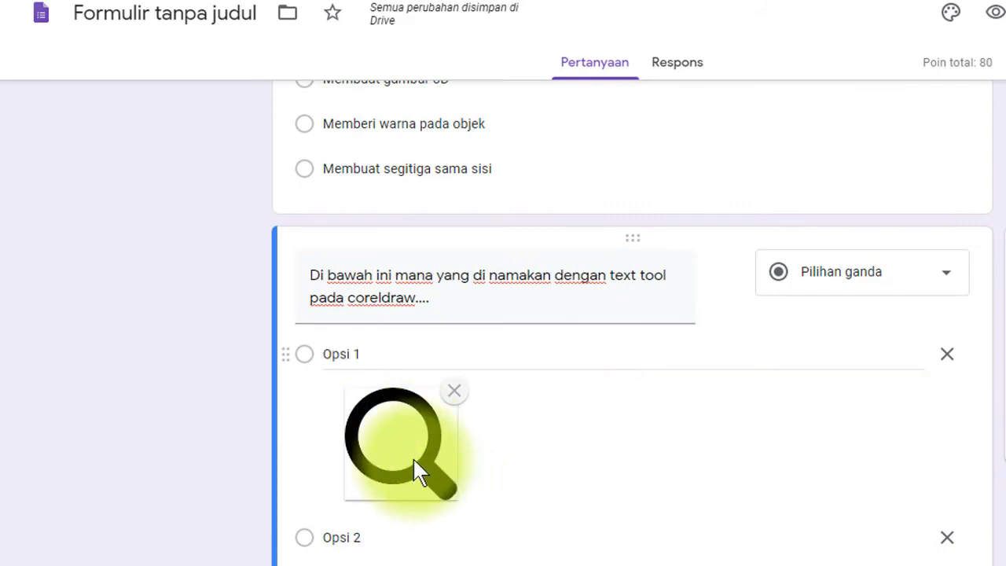
{"action": "scroll", "coordinate": [456, 455], "scroll_direction": "down", "scroll_amount": 6}
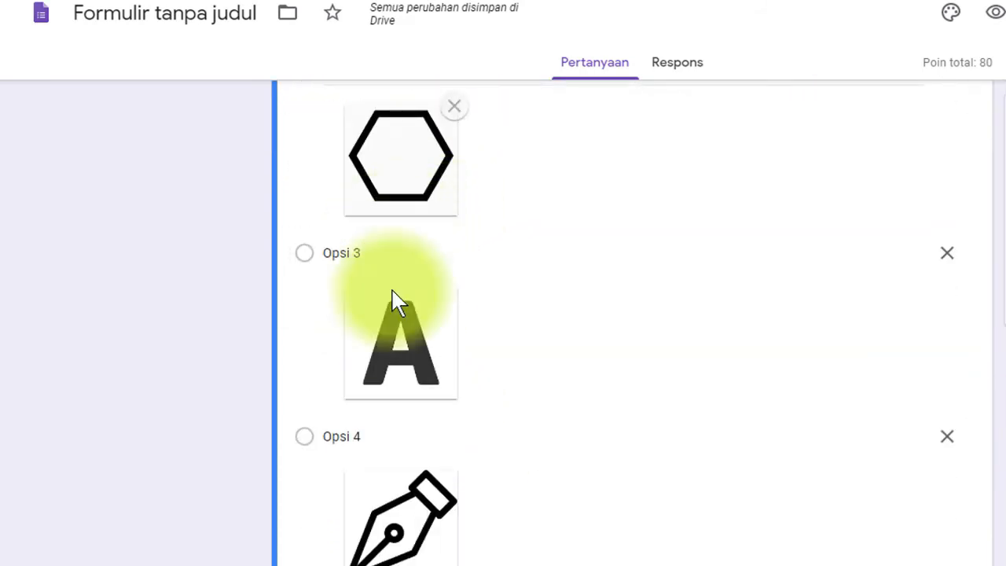
{"action": "scroll", "coordinate": [574, 338], "scroll_direction": "down", "scroll_amount": 4}
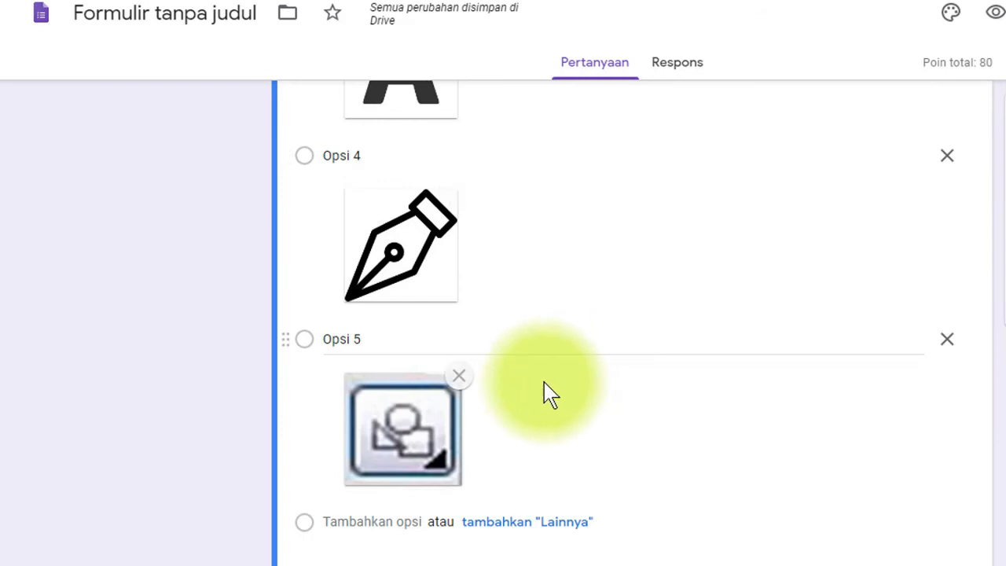
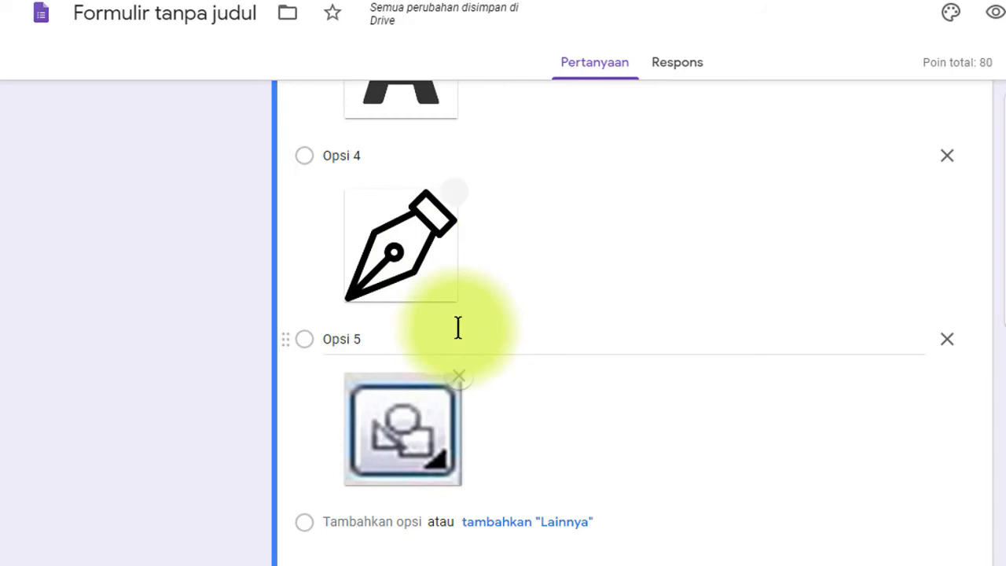
- Give the CorelDRAW text-tool question 20 points, with Opsi 3 (the A image) as the correct answer
{"action": "scroll", "coordinate": [386, 534], "scroll_direction": "down", "scroll_amount": 2}
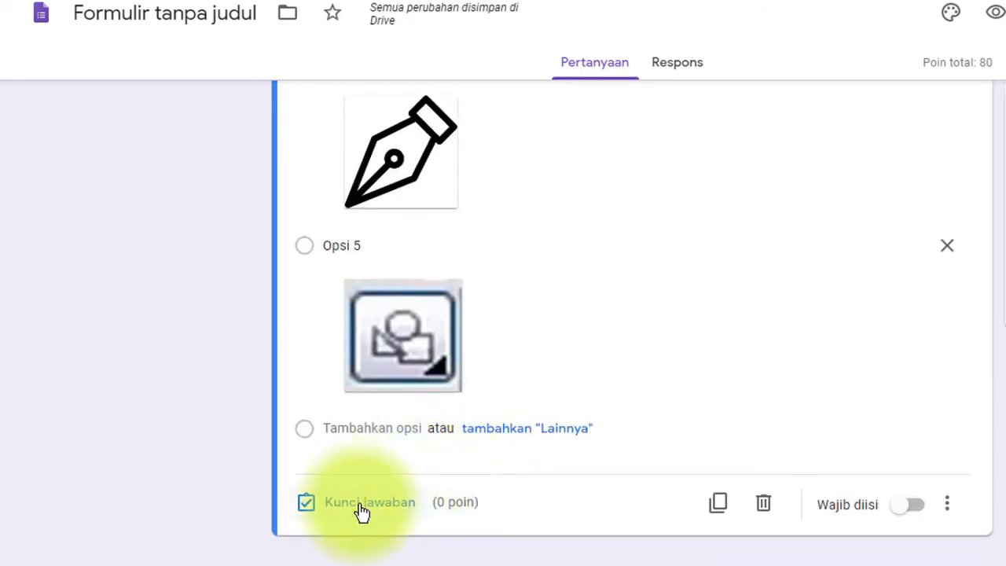
{"action": "left_click", "coordinate": [361, 511]}
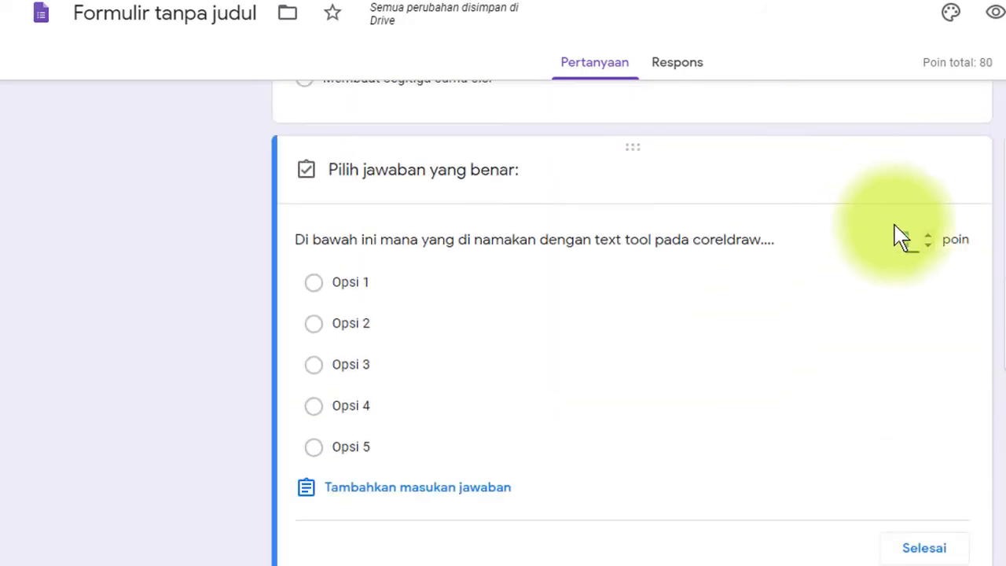
{"action": "type", "text": "20"}
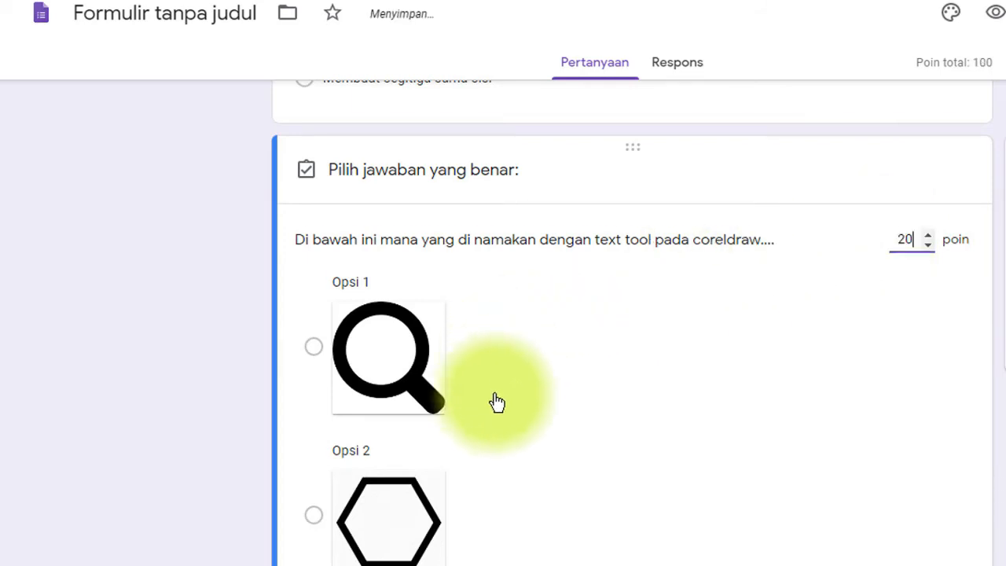
{"action": "scroll", "coordinate": [494, 404], "scroll_direction": "down", "scroll_amount": 4}
{"action": "left_click", "coordinate": [314, 408]}
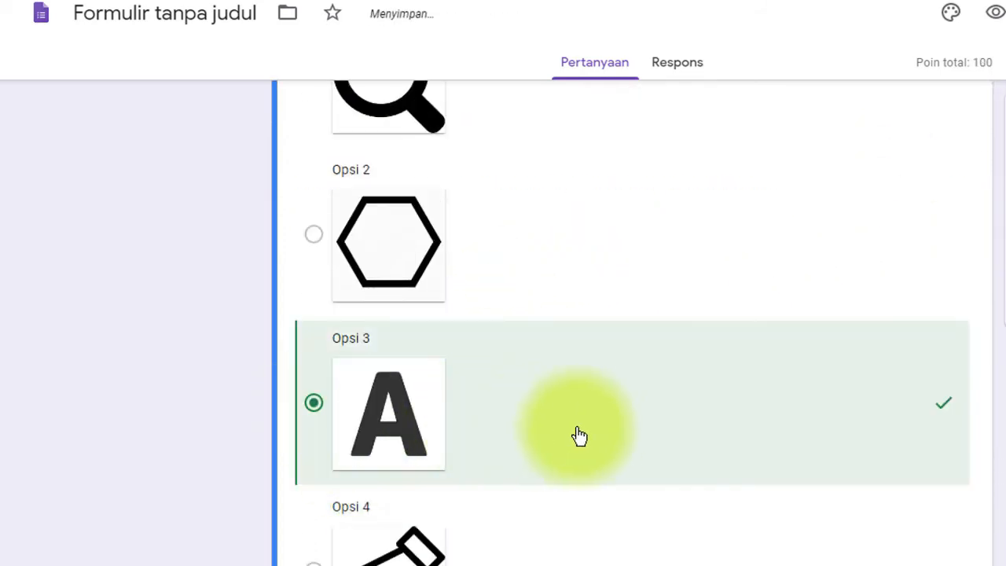
{"action": "scroll", "coordinate": [644, 440], "scroll_direction": "down", "scroll_amount": 5}
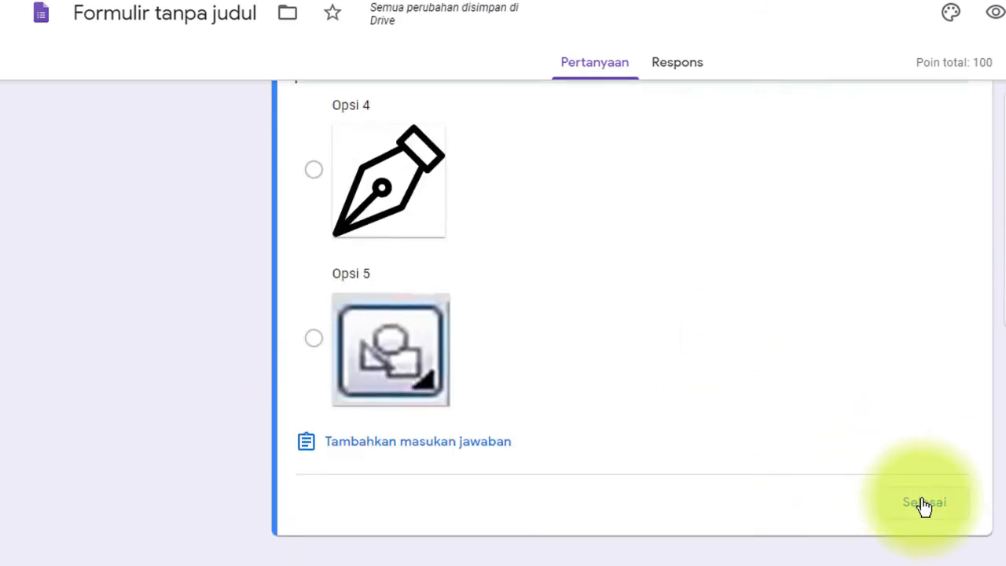
{"action": "left_click", "coordinate": [924, 503]}
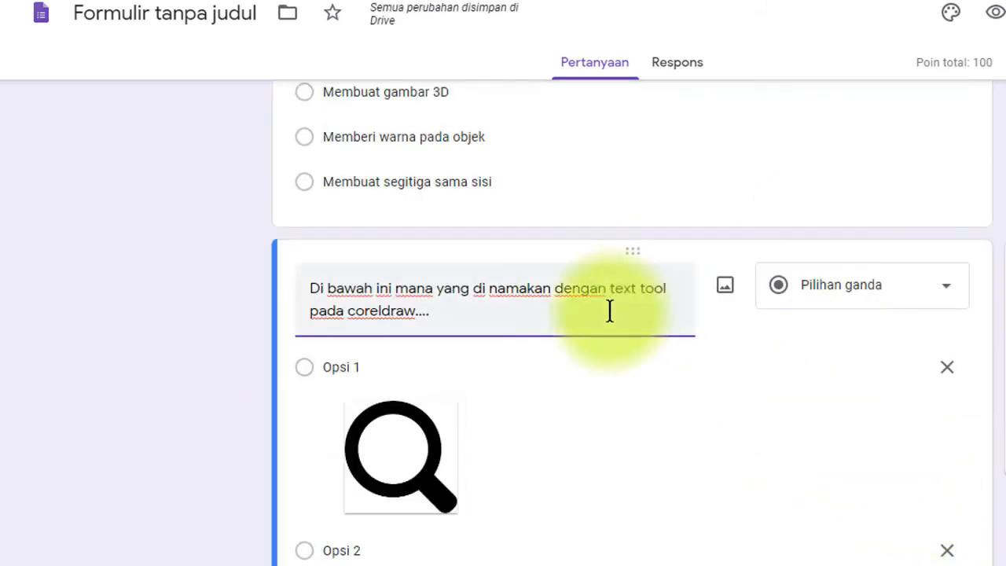
{"action": "scroll", "coordinate": [597, 279], "scroll_direction": "up", "scroll_amount": 9}
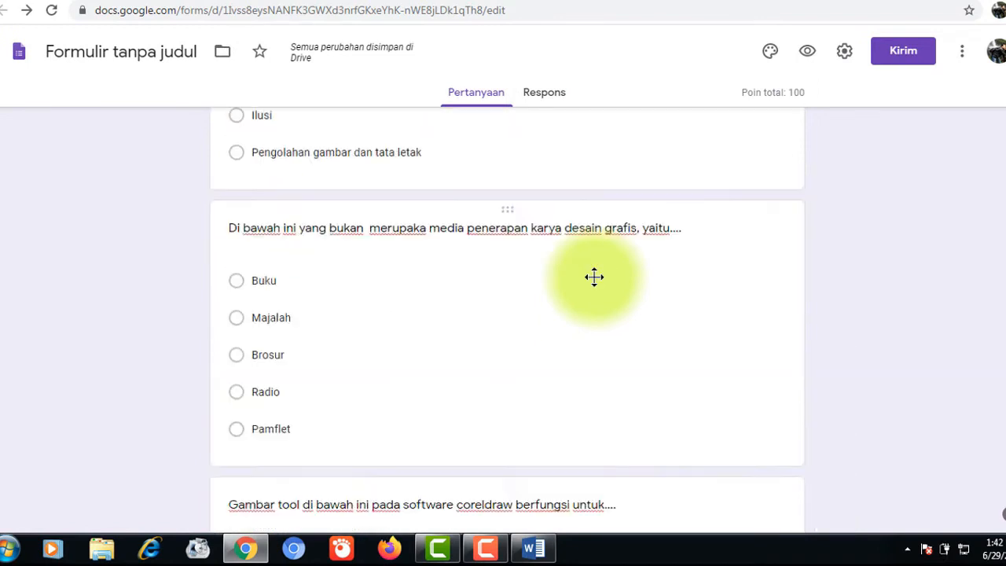
{"action": "scroll", "coordinate": [595, 279], "scroll_direction": "up", "scroll_amount": 8}
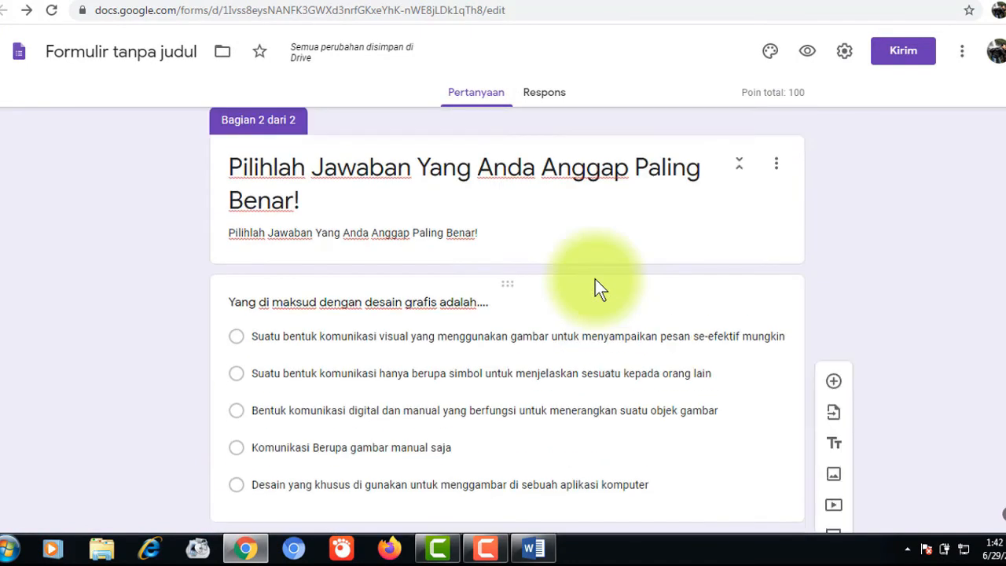
{"action": "scroll", "coordinate": [594, 279], "scroll_direction": "down", "scroll_amount": 3}
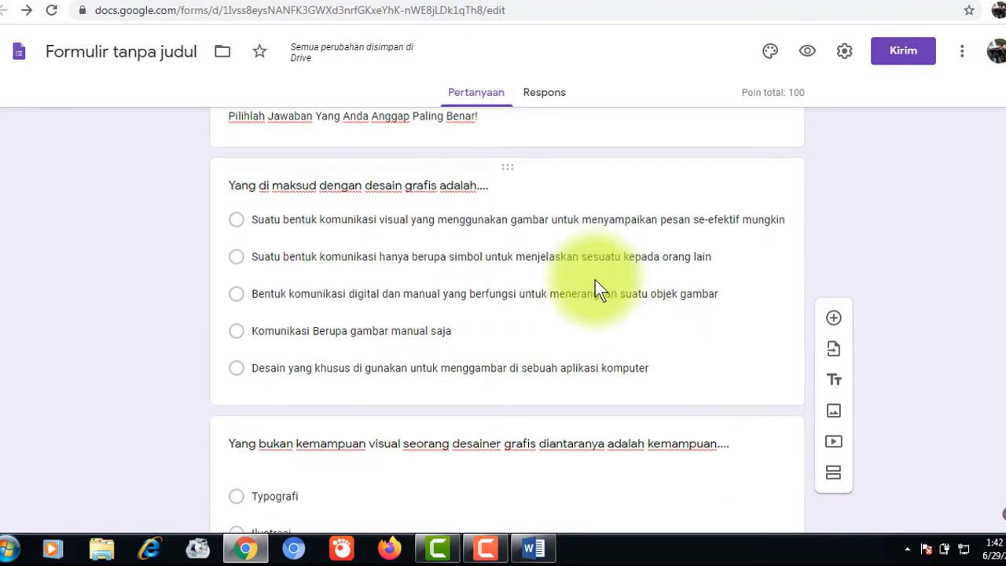
{"action": "scroll", "coordinate": [595, 279], "scroll_direction": "down", "scroll_amount": 10}
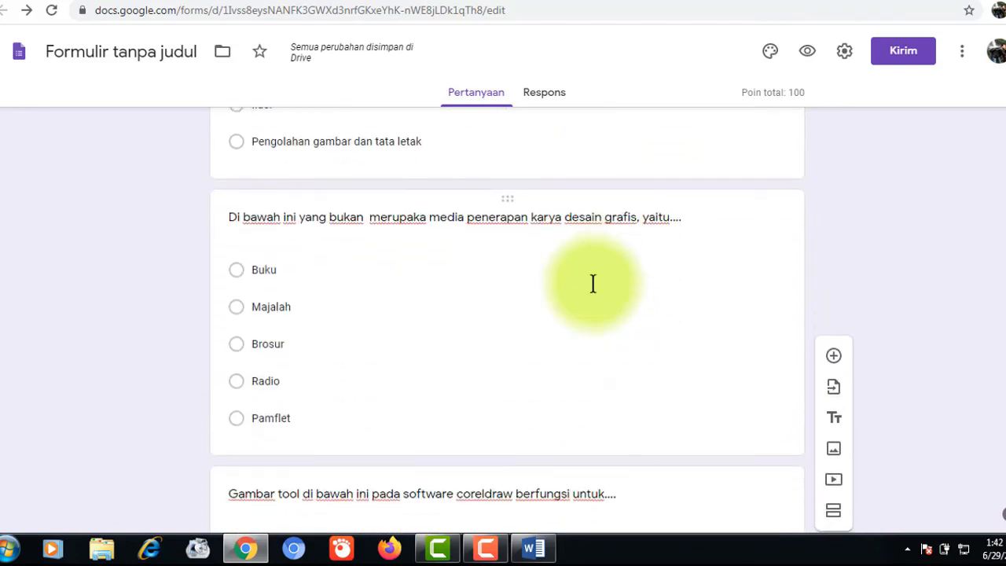
{"action": "scroll", "coordinate": [592, 284], "scroll_direction": "down", "scroll_amount": 5}
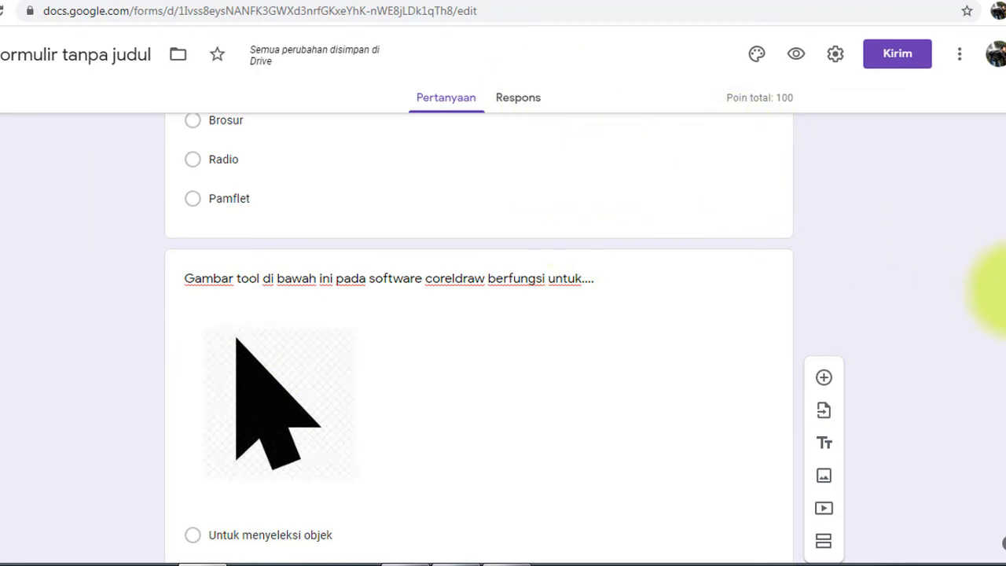
{"action": "scroll", "coordinate": [999, 314], "scroll_direction": "down", "scroll_amount": 10}
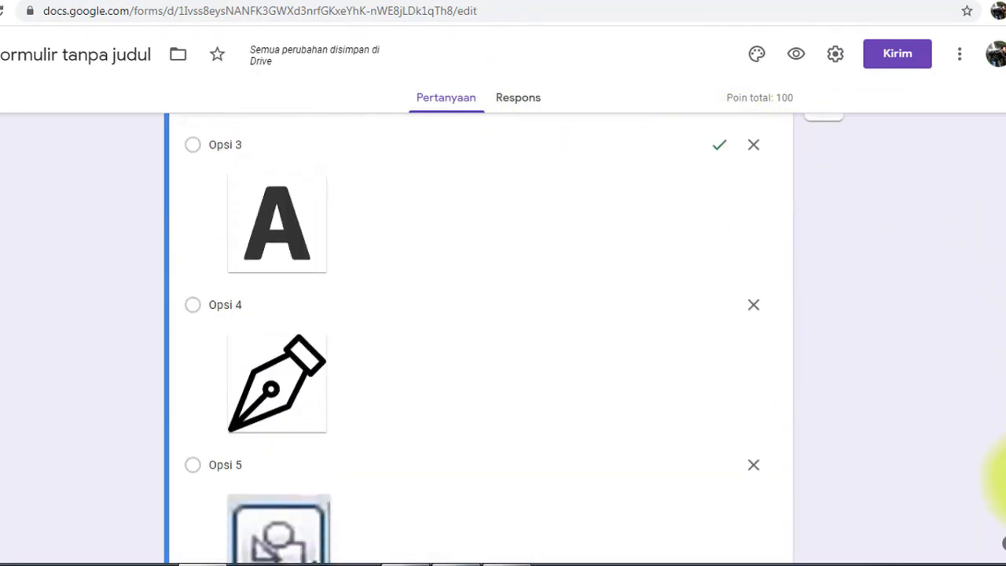
{"action": "scroll", "coordinate": [1003, 542], "scroll_direction": "down", "scroll_amount": 2}
{"action": "scroll", "coordinate": [1002, 511], "scroll_direction": "up", "scroll_amount": 20}
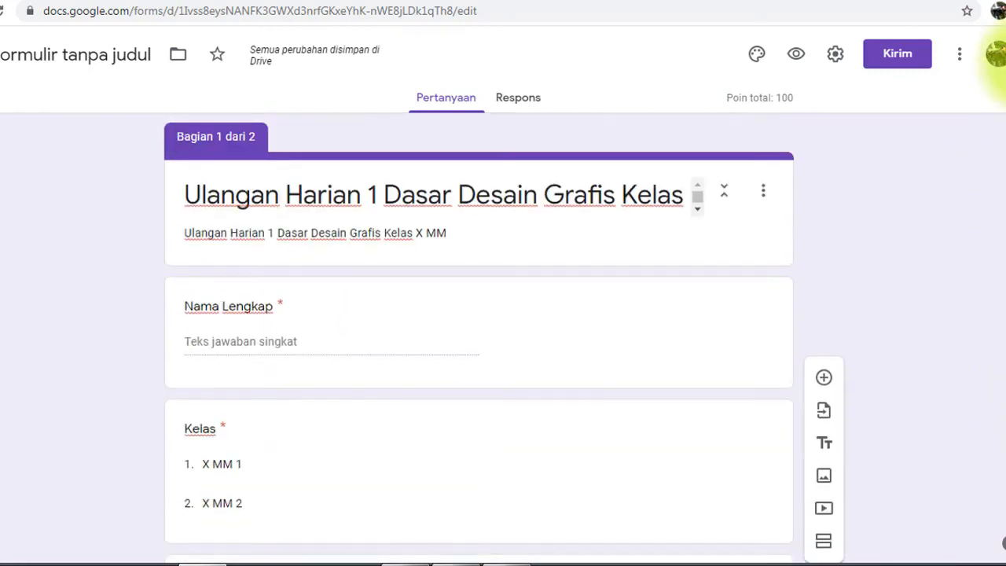
{"action": "scroll", "coordinate": [1000, 79], "scroll_direction": "down", "scroll_amount": 3}
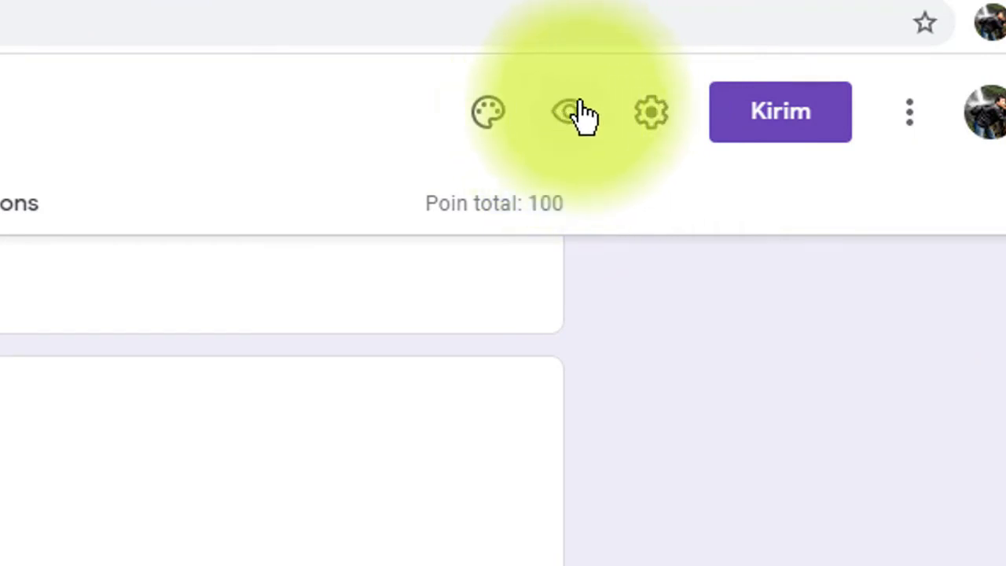
- Preview the quiz and choose class X MM 1 on the first page
{"action": "left_click", "coordinate": [567, 117]}
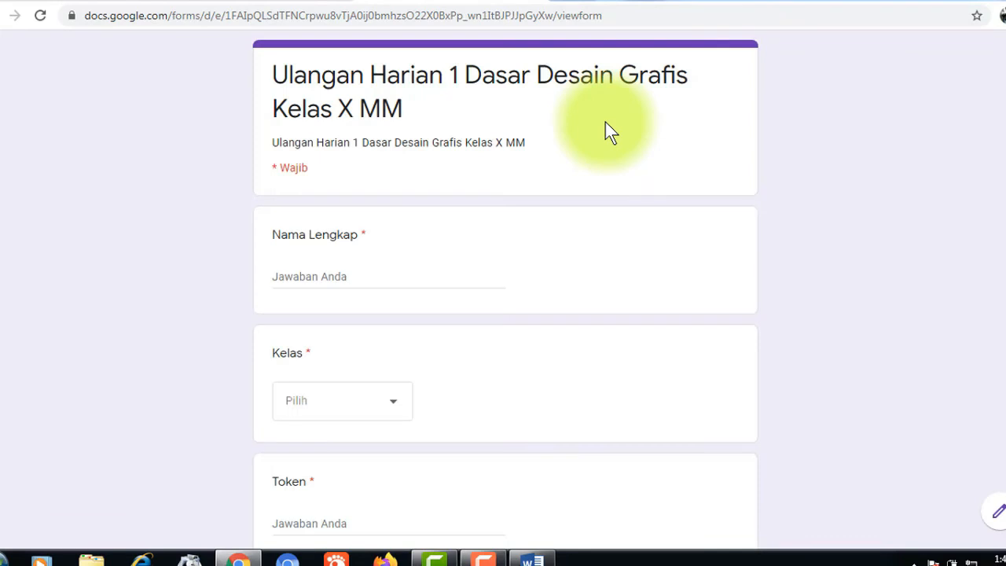
{"action": "scroll", "coordinate": [335, 231], "scroll_direction": "down", "scroll_amount": 2}
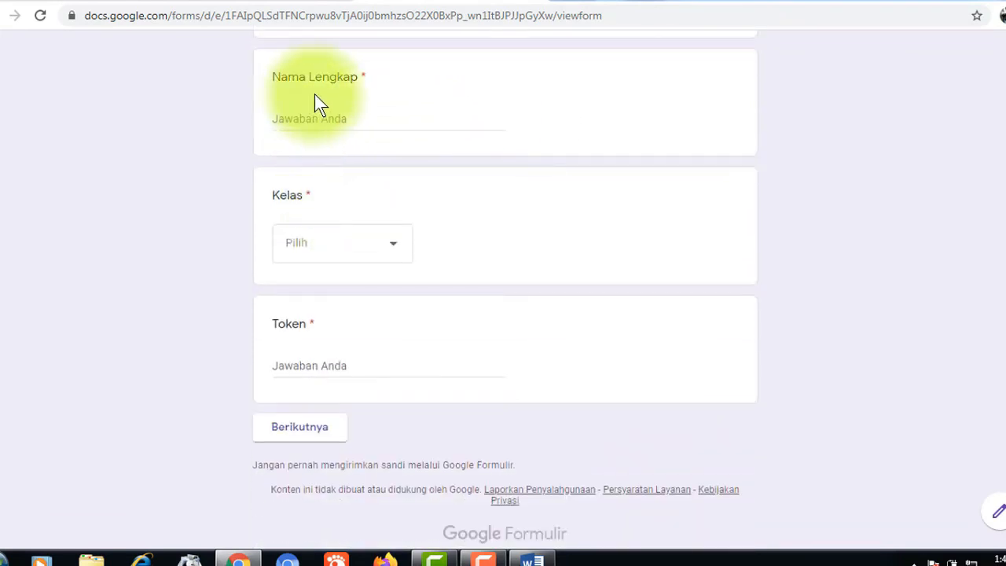
{"action": "scroll", "coordinate": [316, 100], "scroll_direction": "up", "scroll_amount": 1}
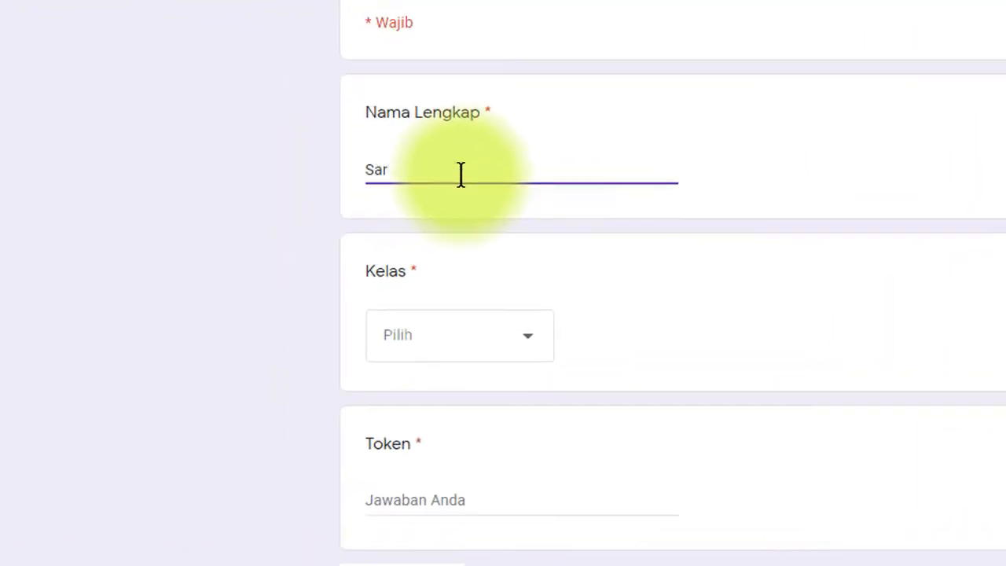
{"action": "left_click", "coordinate": [533, 345]}
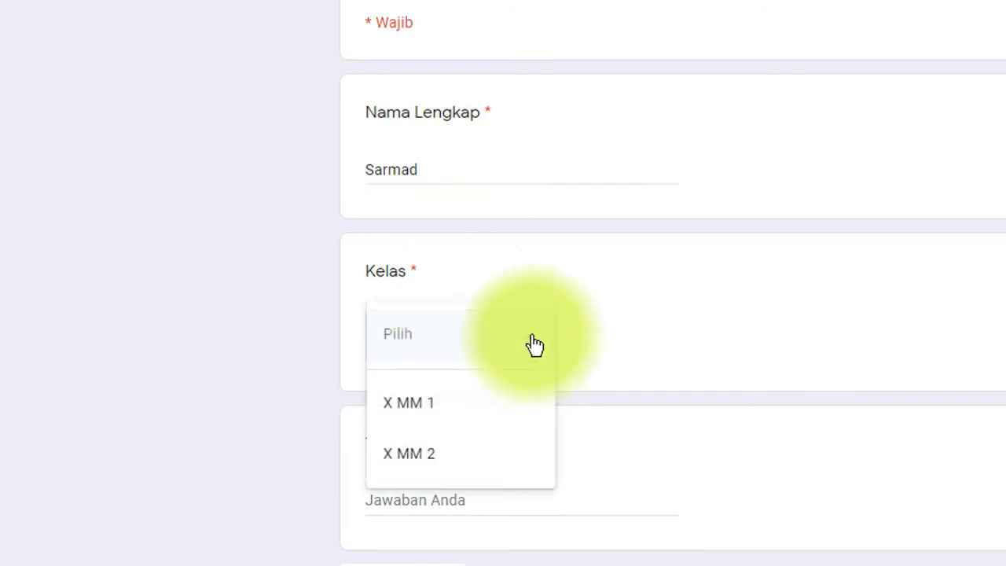
{"action": "left_click", "coordinate": [419, 415]}
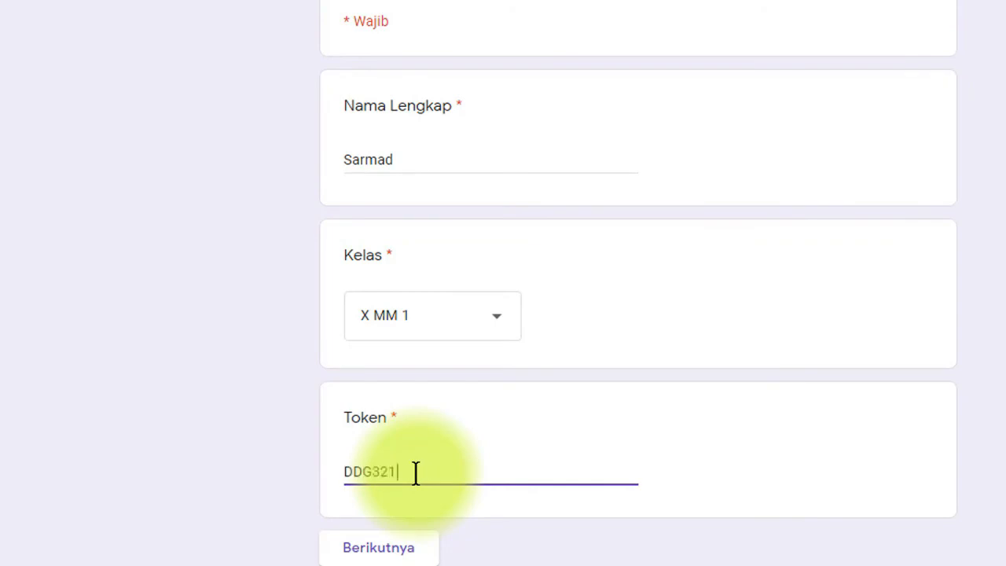
- Try to continue, then retype the rejected token correctly so the error clears
{"action": "scroll", "coordinate": [472, 515], "scroll_direction": "down", "scroll_amount": 2}
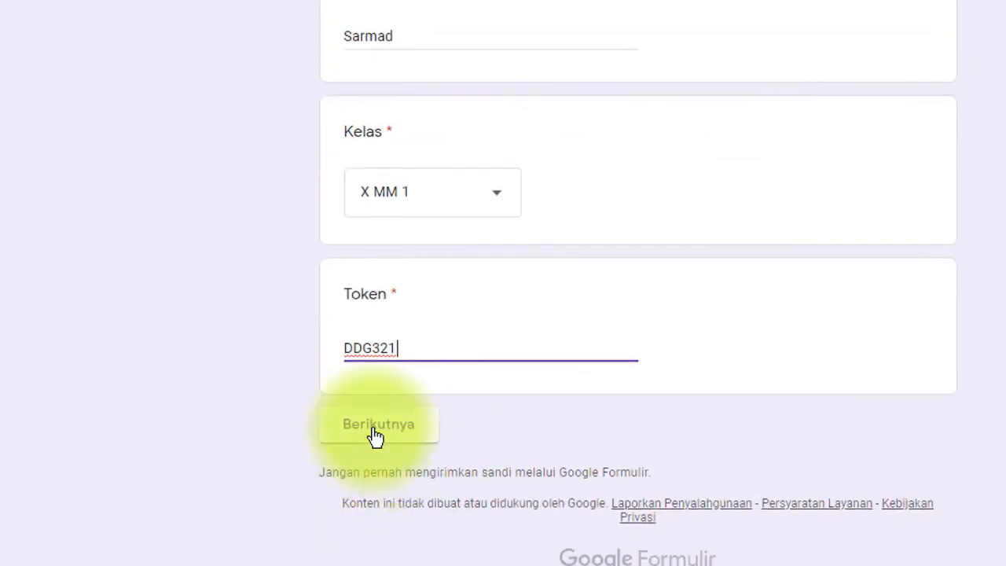
{"action": "left_click", "coordinate": [385, 429]}
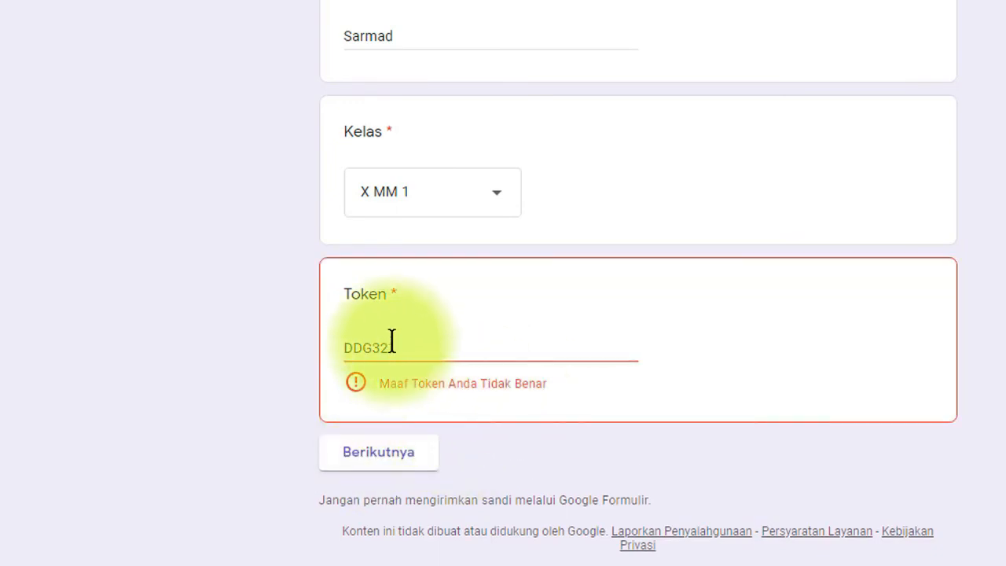
{"action": "left_click_drag", "start_coordinate": [400, 347], "coordinate": [283, 359]}
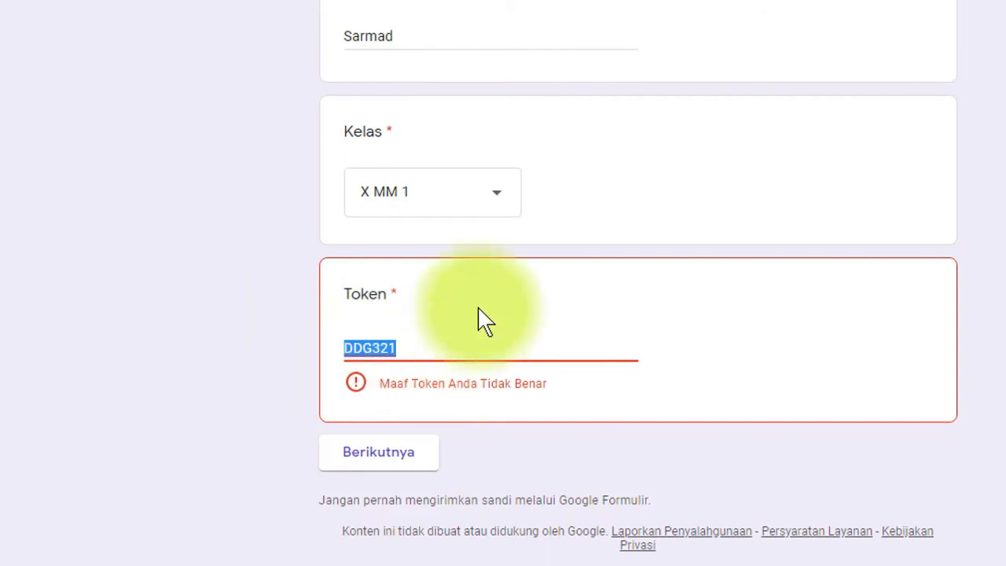
{"action": "type", "text": "DDG123"}
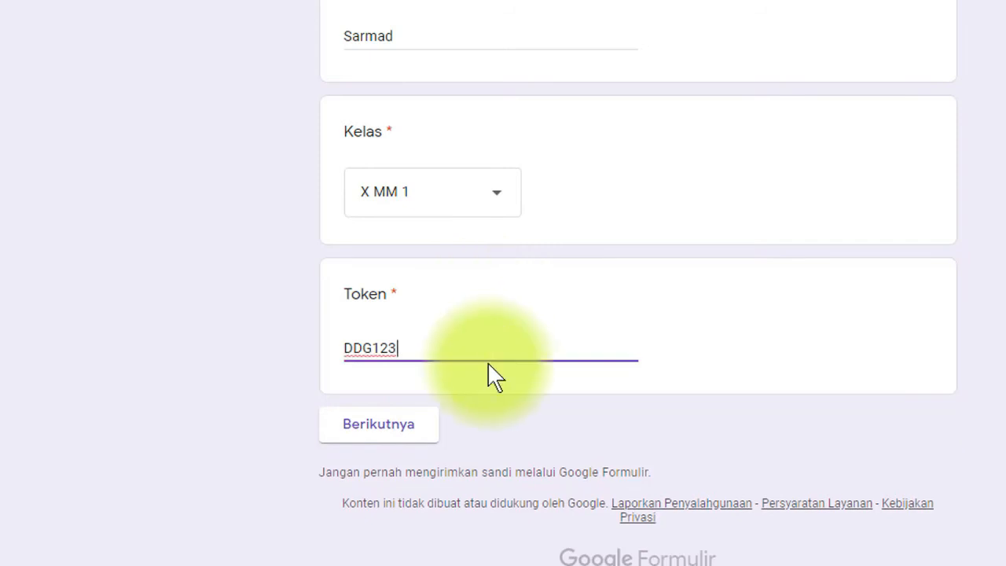
- Continue to the questions and answer the visual-communication option, then Radio for the media question
{"action": "left_click", "coordinate": [375, 428]}
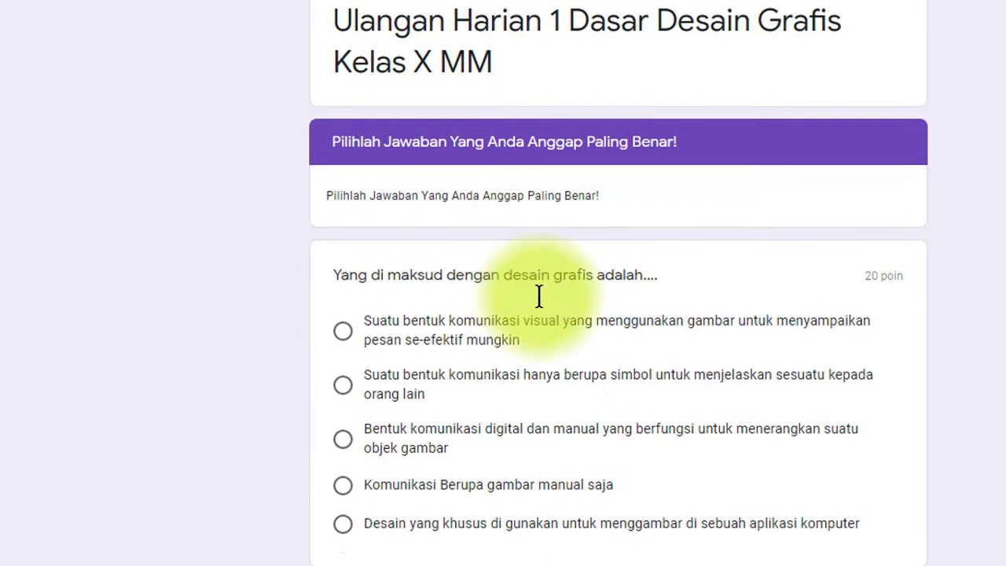
{"action": "scroll", "coordinate": [539, 295], "scroll_direction": "down", "scroll_amount": 1}
{"action": "scroll", "coordinate": [527, 249], "scroll_direction": "down", "scroll_amount": 3}
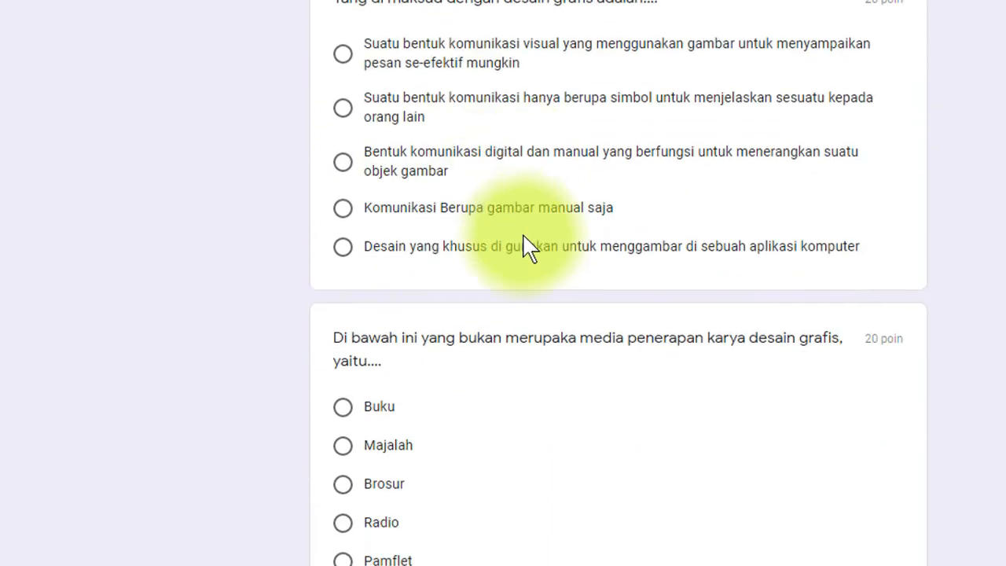
{"action": "scroll", "coordinate": [528, 256], "scroll_direction": "down", "scroll_amount": 7}
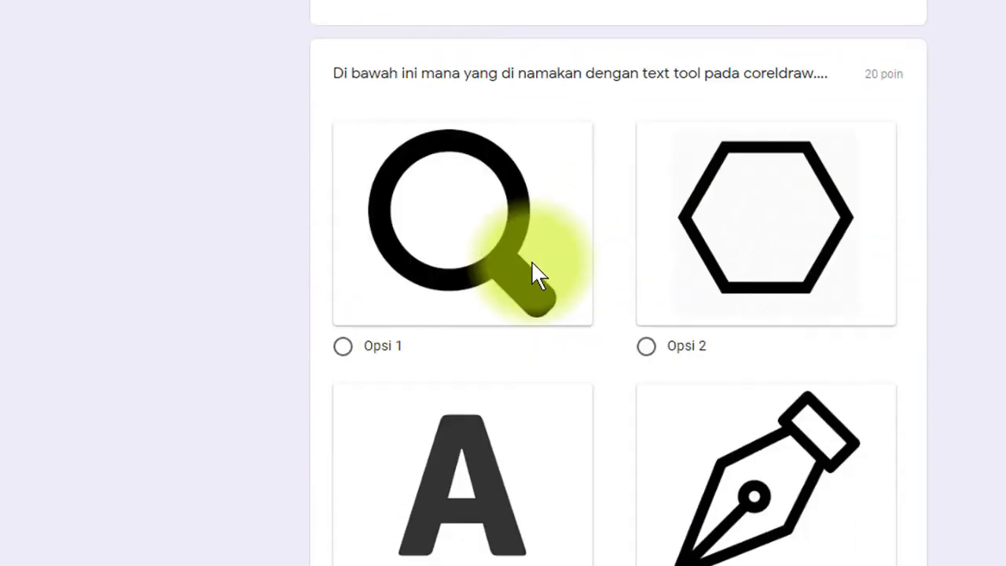
{"action": "scroll", "coordinate": [535, 274], "scroll_direction": "down", "scroll_amount": 8}
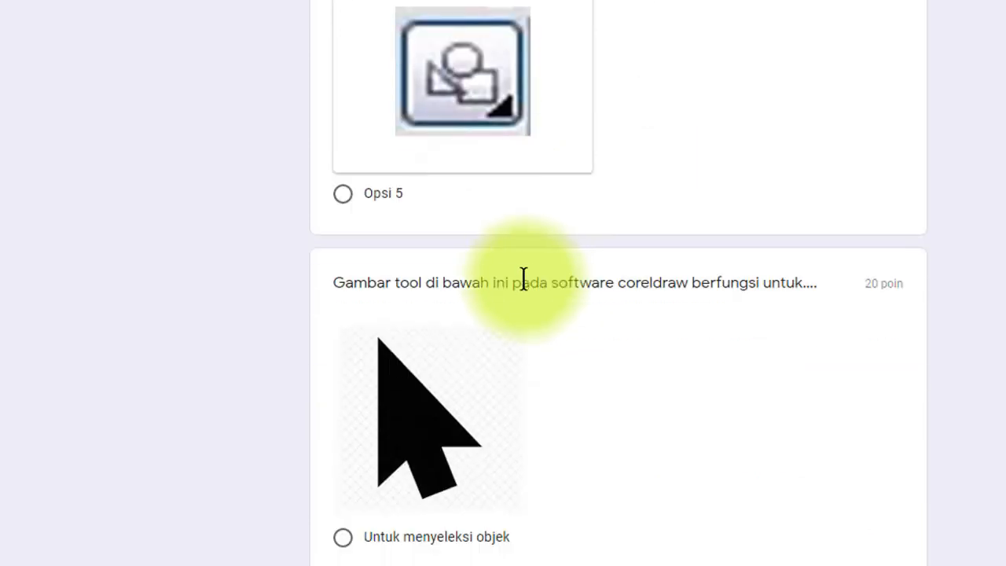
{"action": "scroll", "coordinate": [524, 291], "scroll_direction": "down", "scroll_amount": 2}
{"action": "scroll", "coordinate": [523, 304], "scroll_direction": "up", "scroll_amount": 12}
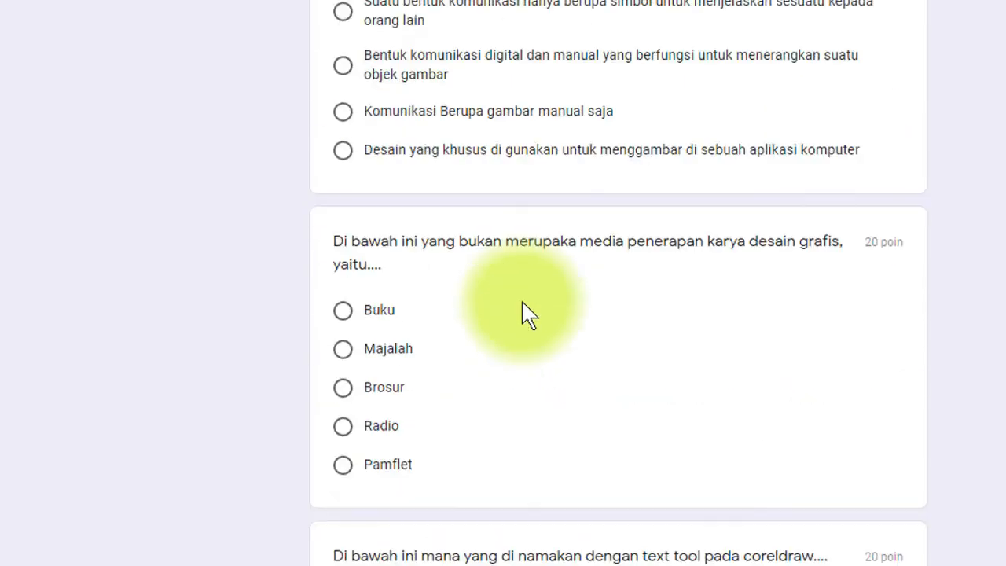
{"action": "scroll", "coordinate": [522, 307], "scroll_direction": "up", "scroll_amount": 5}
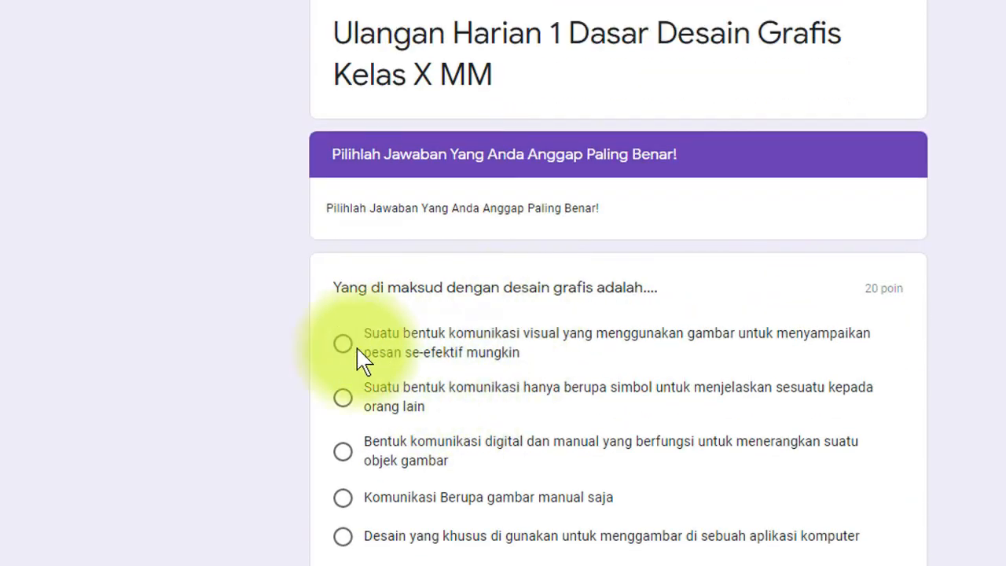
{"action": "left_click", "coordinate": [344, 350]}
{"action": "scroll", "coordinate": [424, 385], "scroll_direction": "down", "scroll_amount": 5}
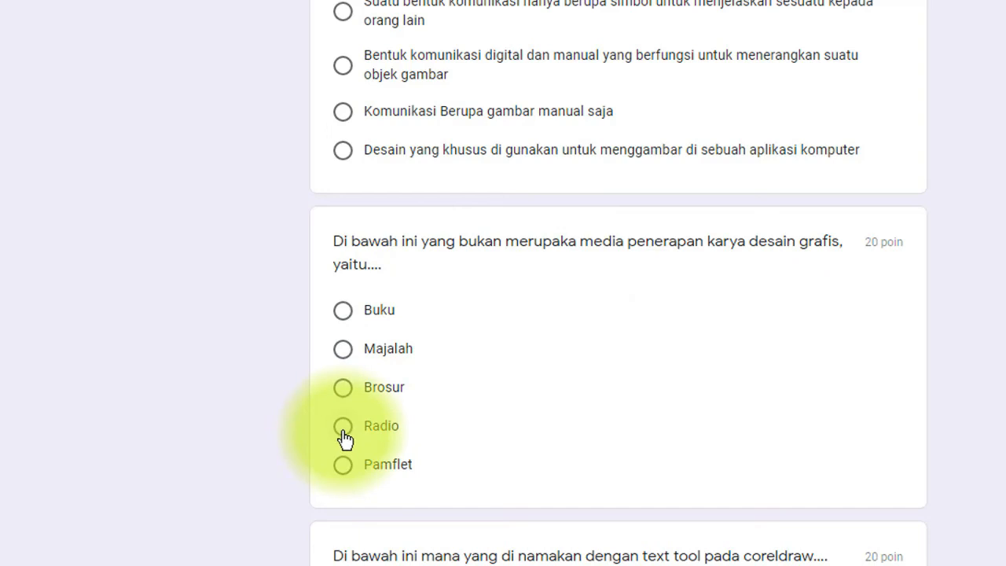
{"action": "left_click", "coordinate": [393, 431]}
- Answer Opsi 1, Untuk menyeleksi objek and Ilusi, then submit the quiz
{"action": "scroll", "coordinate": [471, 440], "scroll_direction": "down", "scroll_amount": 9}
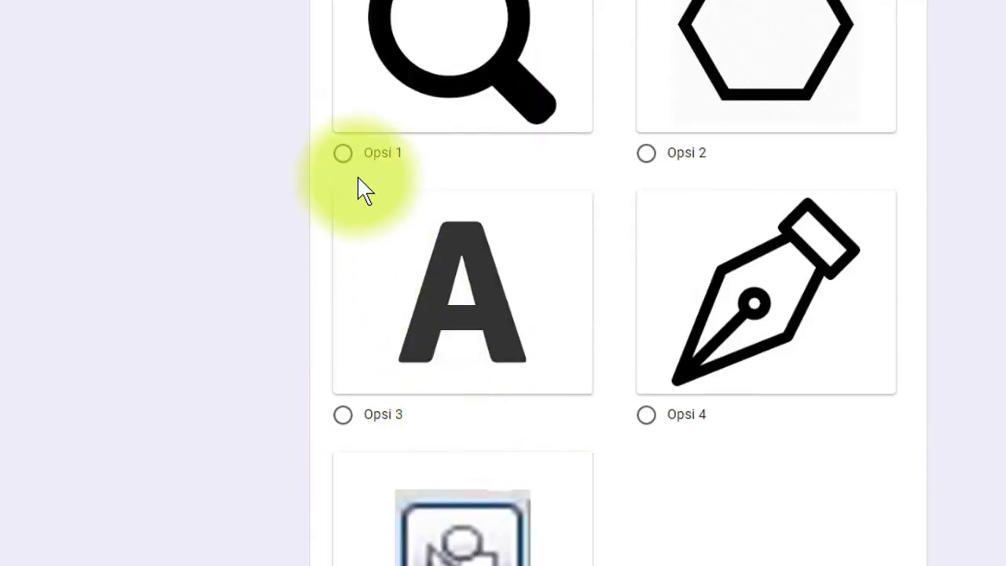
{"action": "left_click", "coordinate": [344, 156]}
{"action": "scroll", "coordinate": [487, 432], "scroll_direction": "down", "scroll_amount": 8}
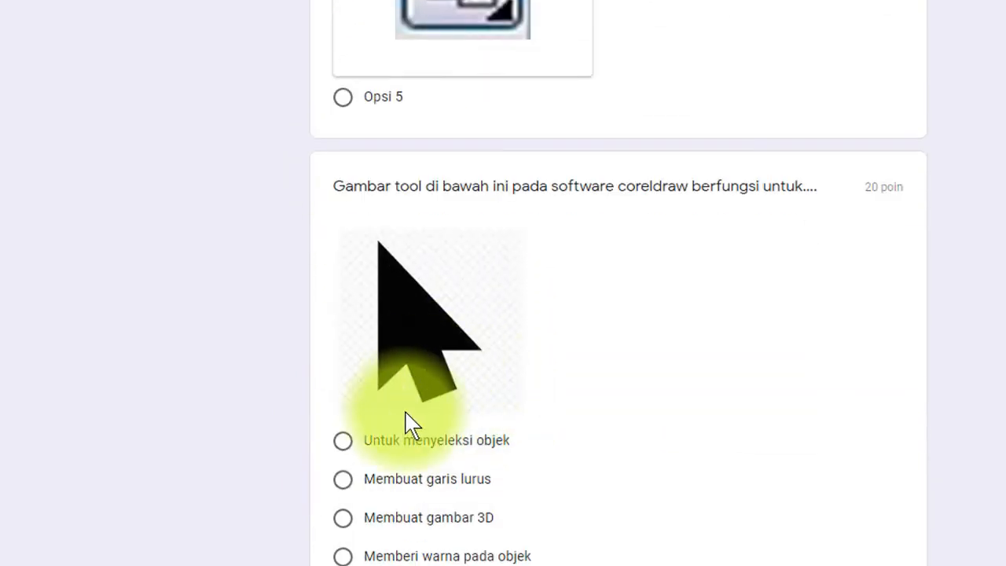
{"action": "scroll", "coordinate": [413, 424], "scroll_direction": "down", "scroll_amount": 3}
{"action": "left_click", "coordinate": [342, 249]}
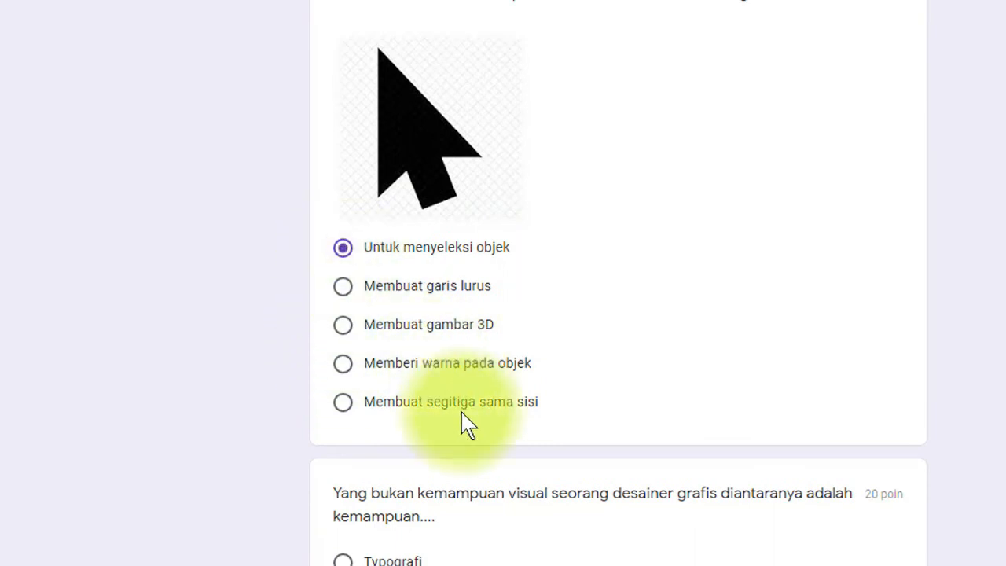
{"action": "scroll", "coordinate": [463, 421], "scroll_direction": "down", "scroll_amount": 5}
{"action": "left_click", "coordinate": [355, 334]}
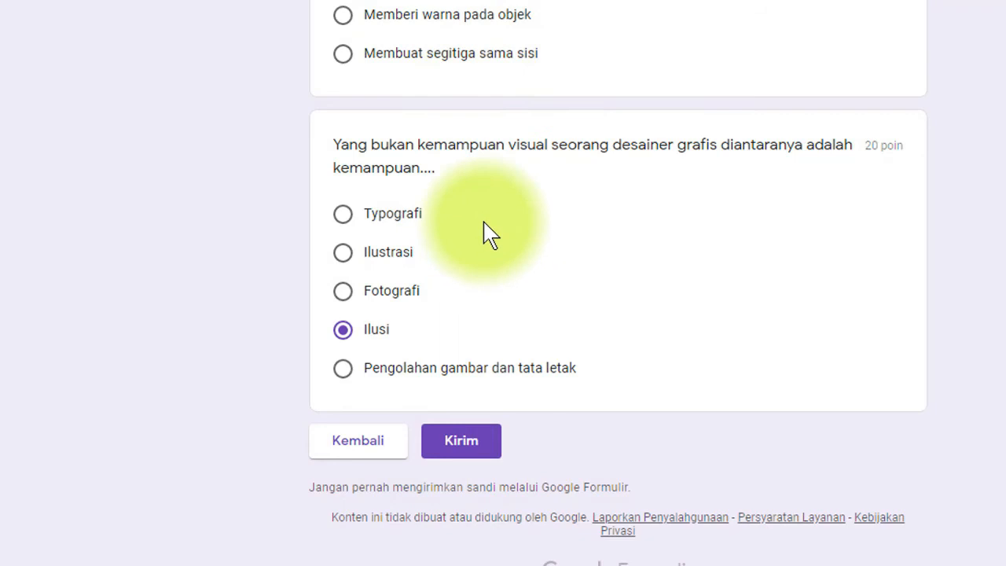
{"action": "left_click", "coordinate": [460, 442]}
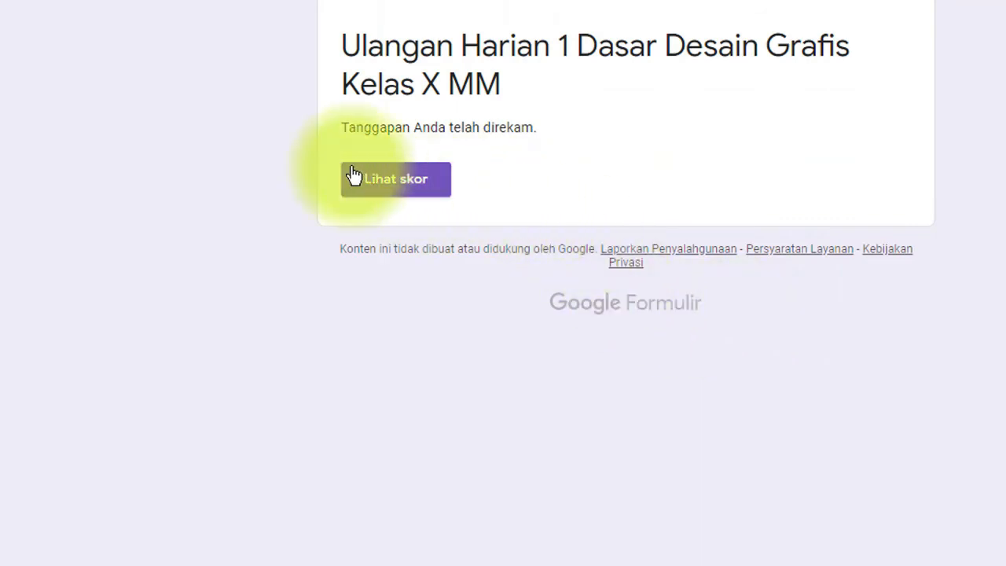
- Open Lihat skor and scroll through the graded answers, totalling 80/100 with the text-tool question 0/20
{"action": "left_click", "coordinate": [395, 191]}
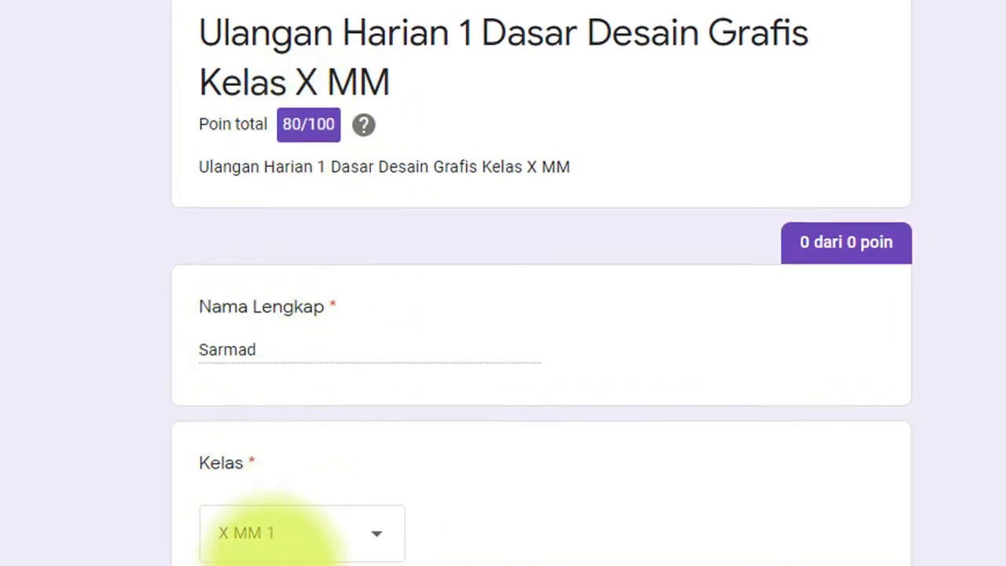
{"action": "scroll", "coordinate": [267, 539], "scroll_direction": "down", "scroll_amount": 3}
{"action": "scroll", "coordinate": [303, 519], "scroll_direction": "up", "scroll_amount": 3}
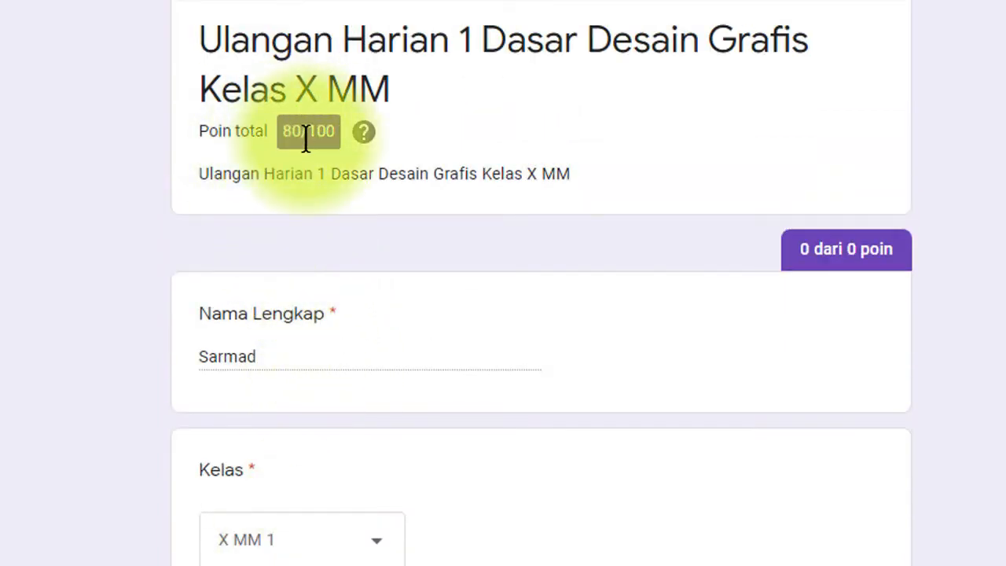
{"action": "scroll", "coordinate": [338, 362], "scroll_direction": "down", "scroll_amount": 3}
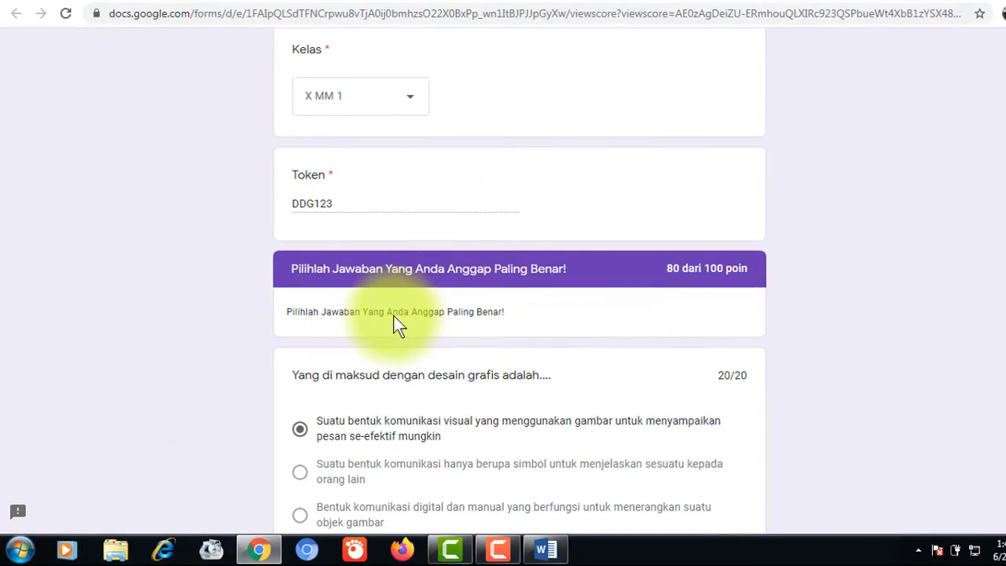
{"action": "scroll", "coordinate": [396, 319], "scroll_direction": "down", "scroll_amount": 1}
{"action": "scroll", "coordinate": [395, 319], "scroll_direction": "down", "scroll_amount": 4}
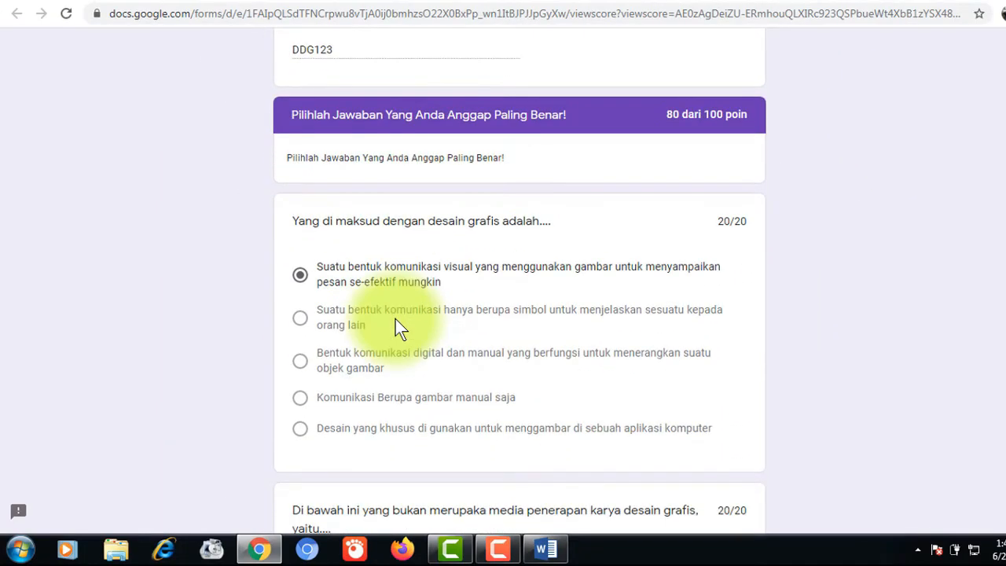
{"action": "scroll", "coordinate": [696, 294], "scroll_direction": "down", "scroll_amount": 6}
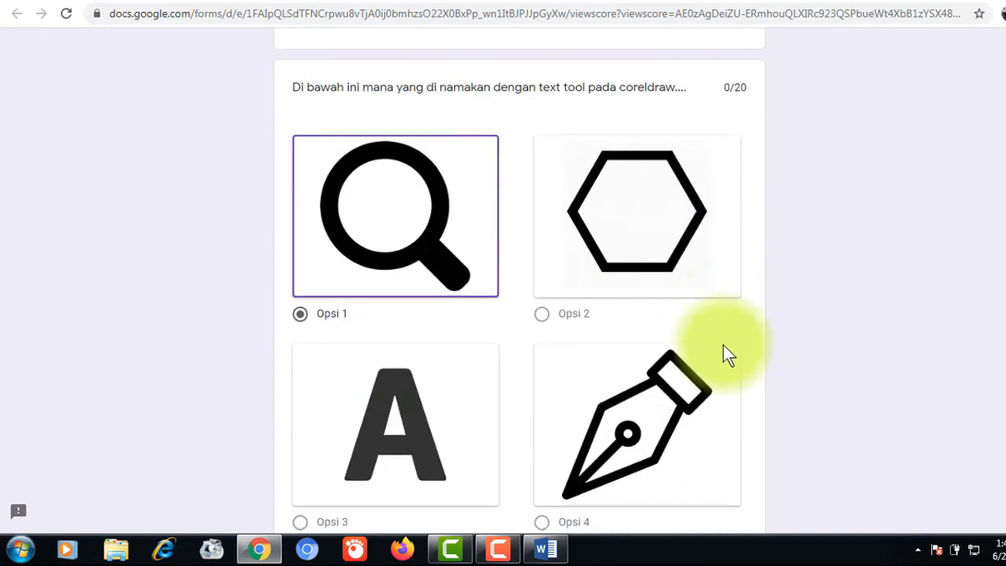
{"action": "scroll", "coordinate": [722, 349], "scroll_direction": "up", "scroll_amount": 6}
{"action": "scroll", "coordinate": [722, 350], "scroll_direction": "down", "scroll_amount": 4}
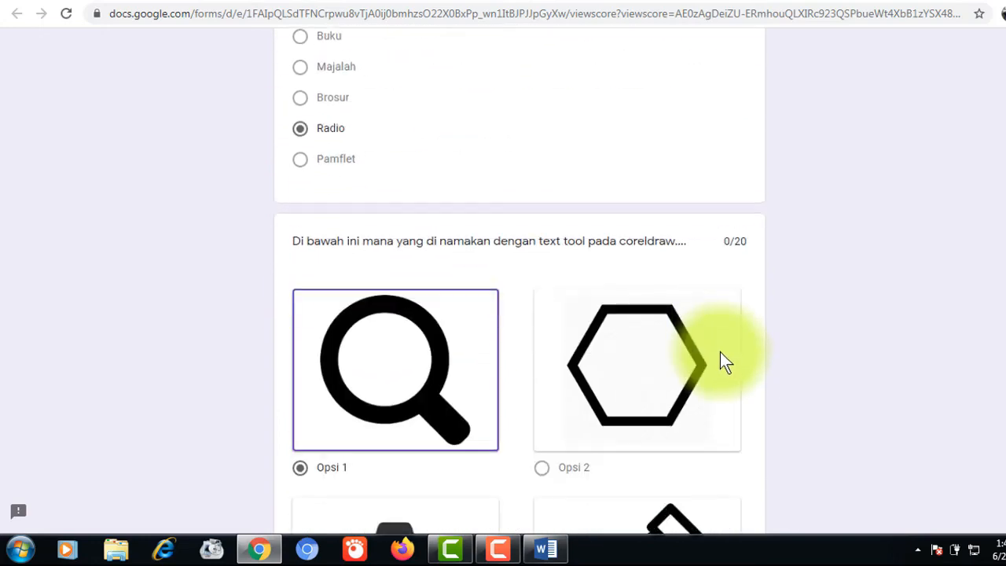
{"action": "scroll", "coordinate": [743, 369], "scroll_direction": "down", "scroll_amount": 7}
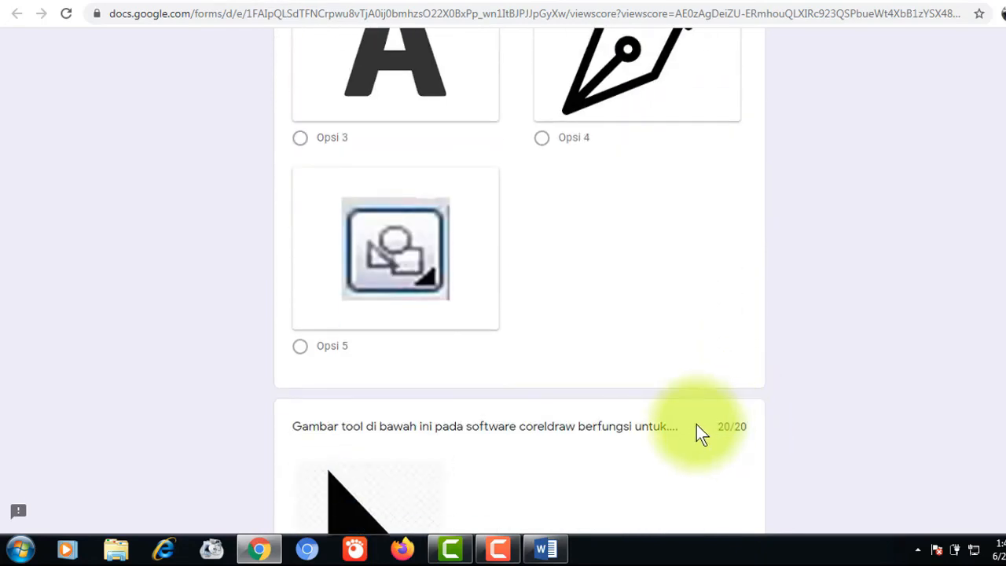
{"action": "scroll", "coordinate": [471, 433], "scroll_direction": "down", "scroll_amount": 2}
{"action": "scroll", "coordinate": [672, 408], "scroll_direction": "up", "scroll_amount": 2}
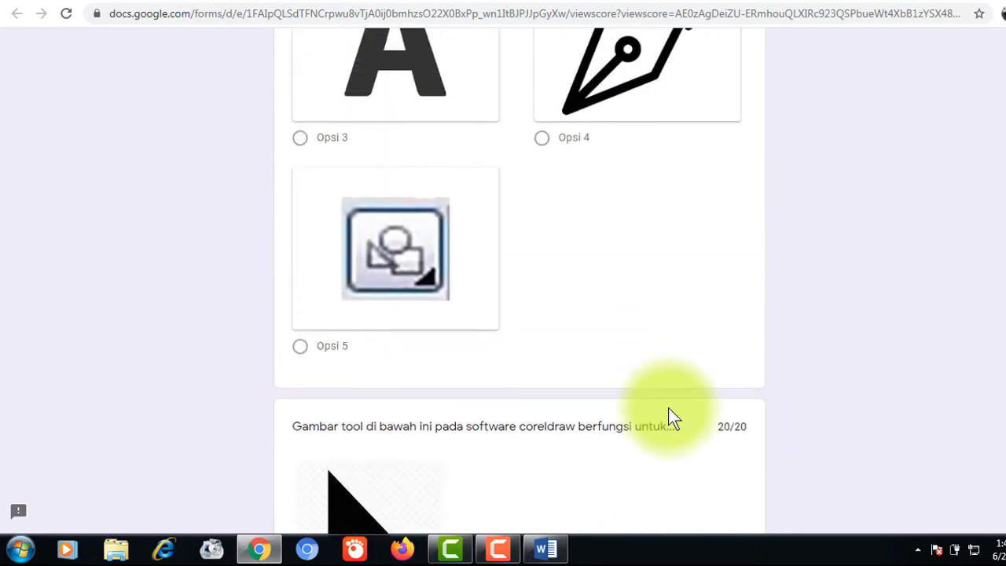
{"action": "scroll", "coordinate": [672, 416], "scroll_direction": "up", "scroll_amount": 20}
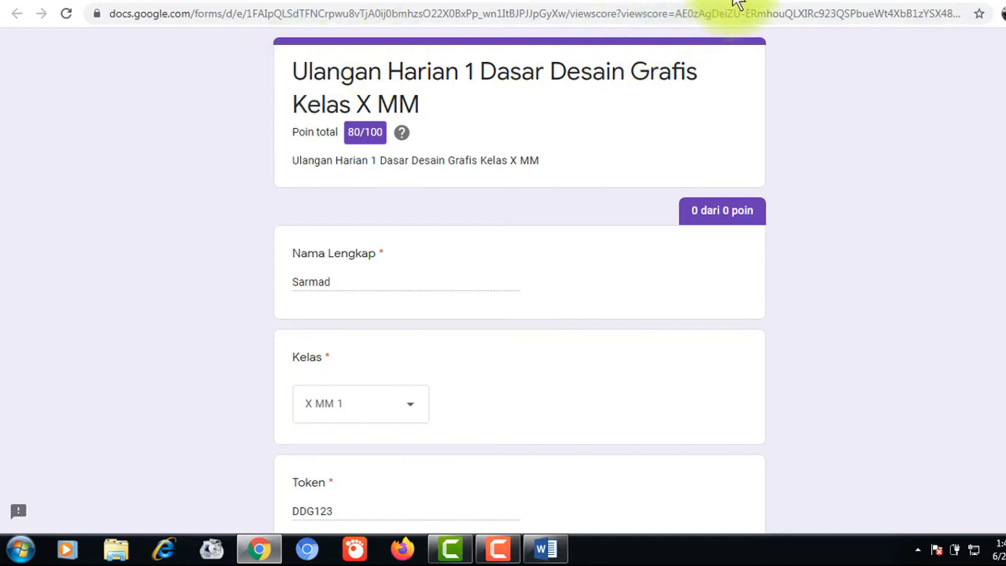
- Switch from the confirmation page back to the form editor tab
{"action": "left_click", "coordinate": [539, 3]}
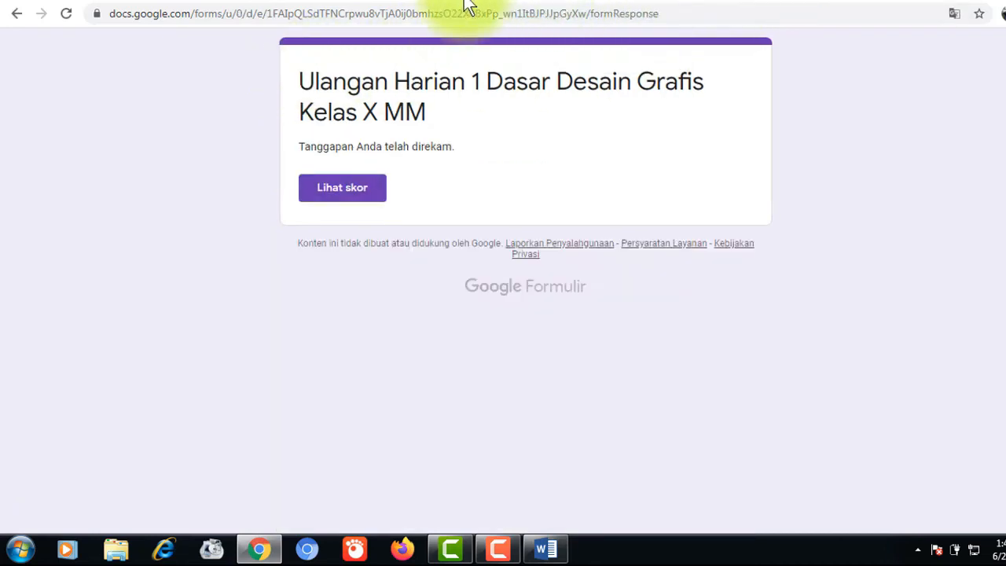
{"action": "left_click", "coordinate": [288, 6]}
{"action": "scroll", "coordinate": [386, 258], "scroll_direction": "up", "scroll_amount": 2}
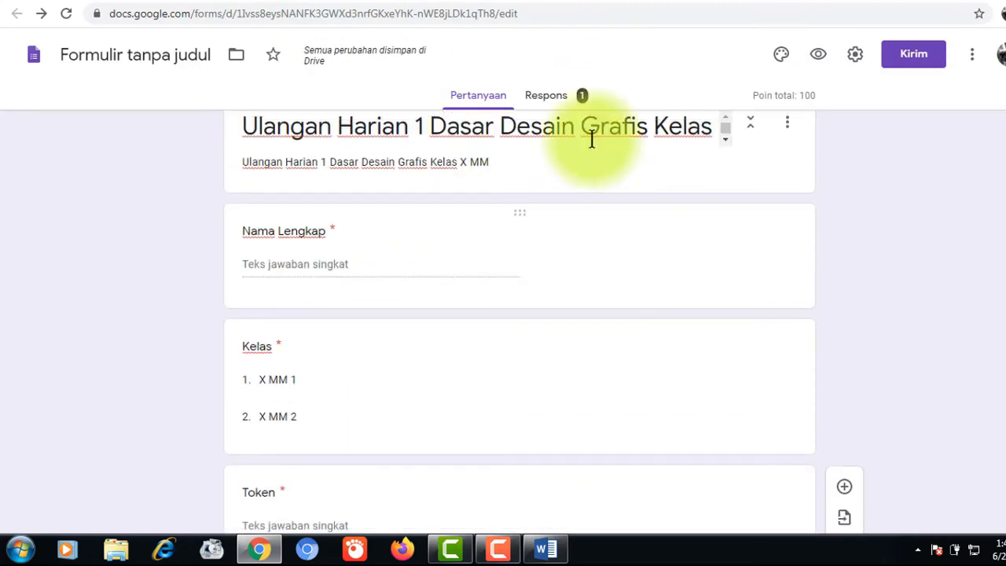
- Look over the one-response summary on the Respons tab, then return to Pertanyaan
{"action": "left_click", "coordinate": [546, 97]}
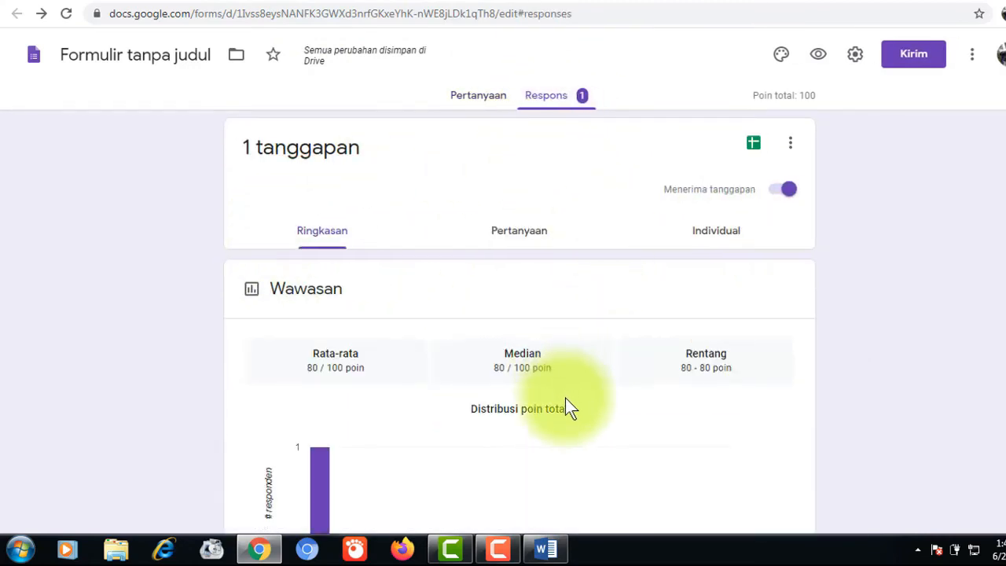
{"action": "scroll", "coordinate": [307, 207], "scroll_direction": "down", "scroll_amount": 2}
{"action": "scroll", "coordinate": [422, 299], "scroll_direction": "up", "scroll_amount": 2}
{"action": "scroll", "coordinate": [382, 262], "scroll_direction": "down", "scroll_amount": 3}
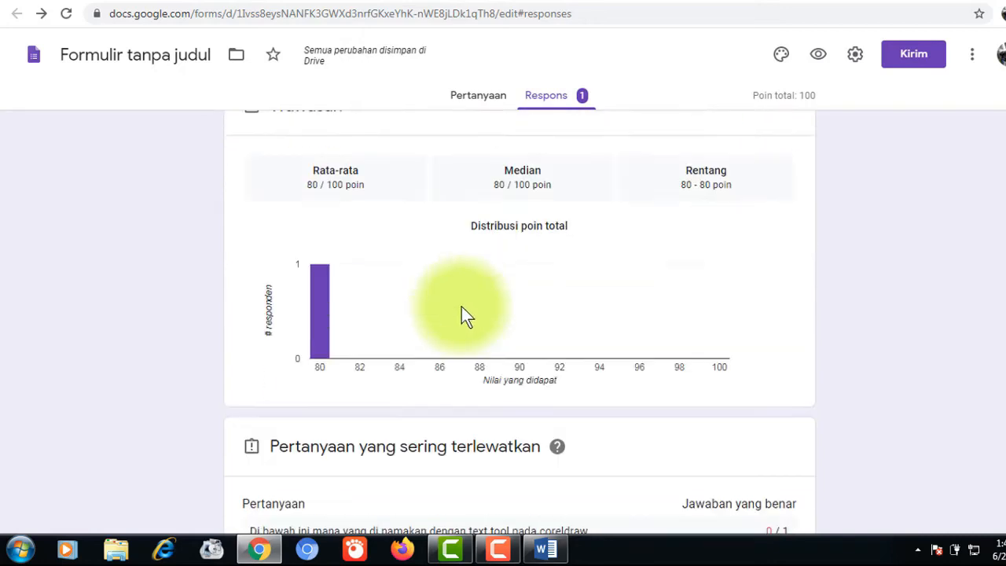
{"action": "scroll", "coordinate": [441, 365], "scroll_direction": "down", "scroll_amount": 5}
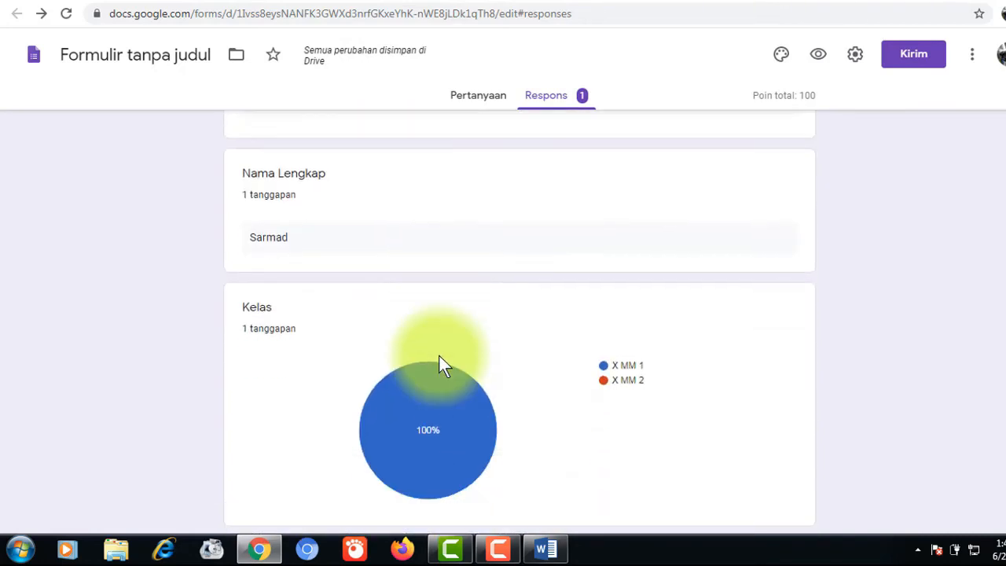
{"action": "scroll", "coordinate": [438, 353], "scroll_direction": "down", "scroll_amount": 3}
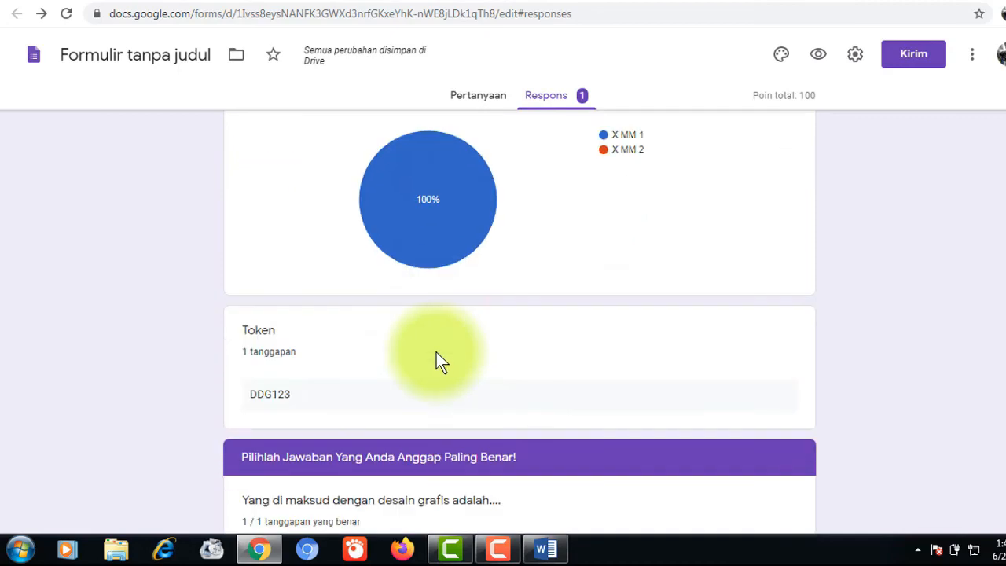
{"action": "scroll", "coordinate": [436, 351], "scroll_direction": "down", "scroll_amount": 3}
{"action": "scroll", "coordinate": [435, 350], "scroll_direction": "up", "scroll_amount": 3}
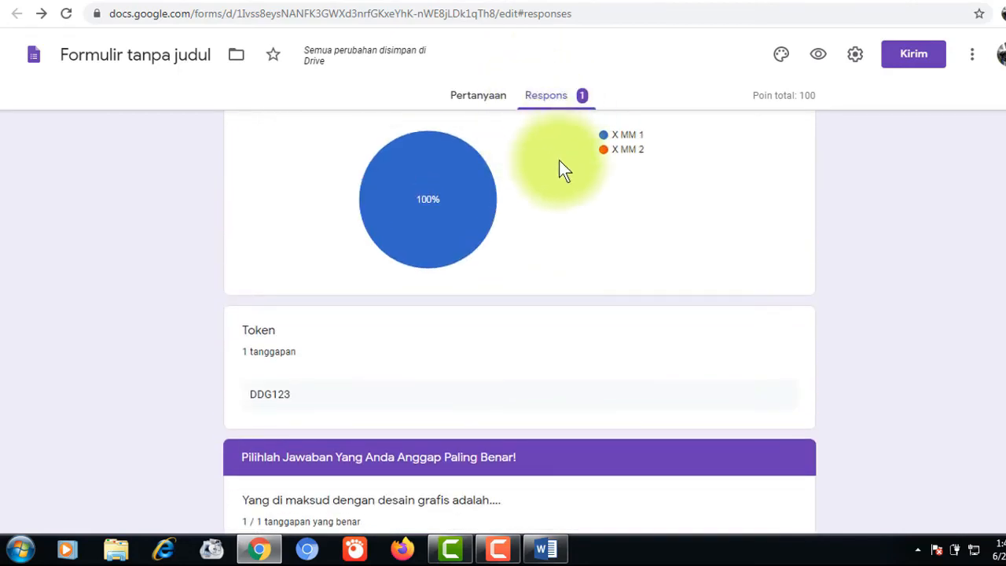
{"action": "scroll", "coordinate": [566, 141], "scroll_direction": "up", "scroll_amount": 1}
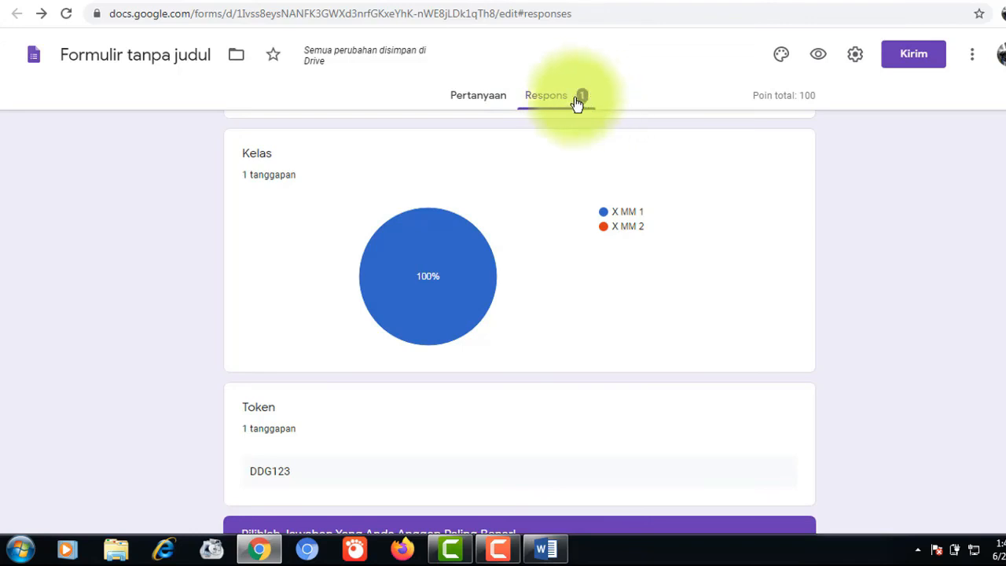
{"action": "scroll", "coordinate": [505, 212], "scroll_direction": "up", "scroll_amount": 2}
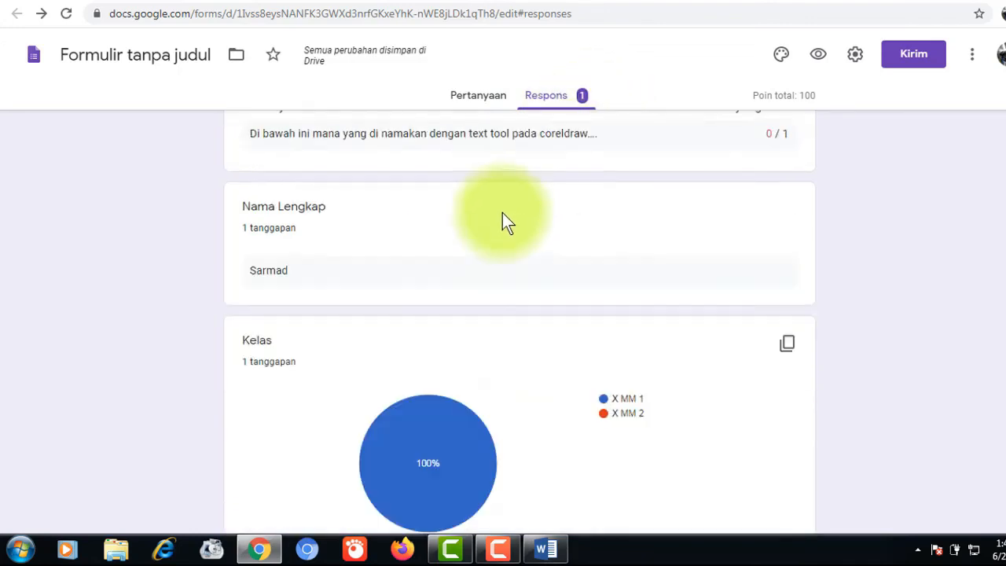
{"action": "scroll", "coordinate": [507, 221], "scroll_direction": "up", "scroll_amount": 1}
{"action": "left_click", "coordinate": [486, 102]}
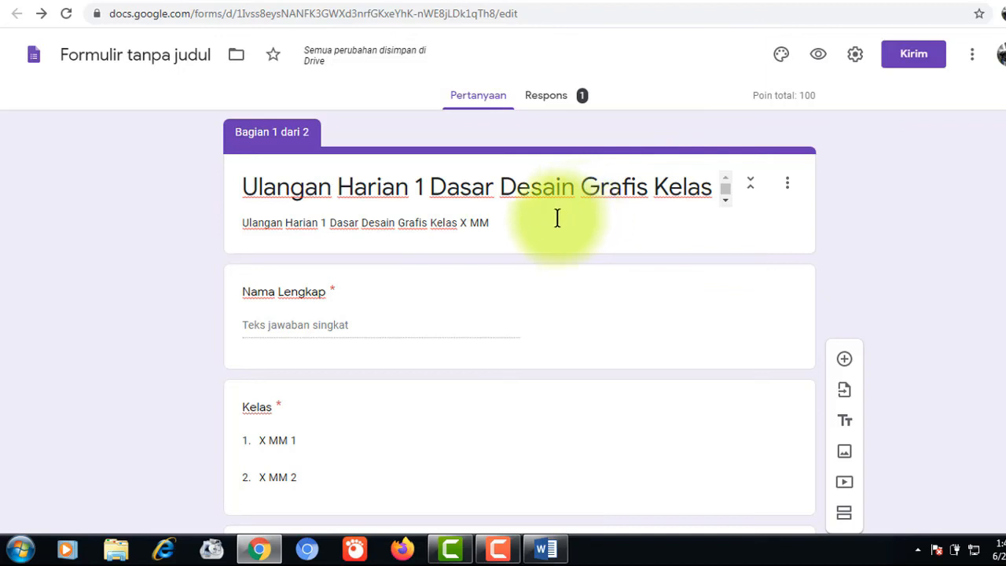
- Open the Kirim formulir dialog with its prefilled email subject and invitation message
{"action": "left_click", "coordinate": [909, 57]}
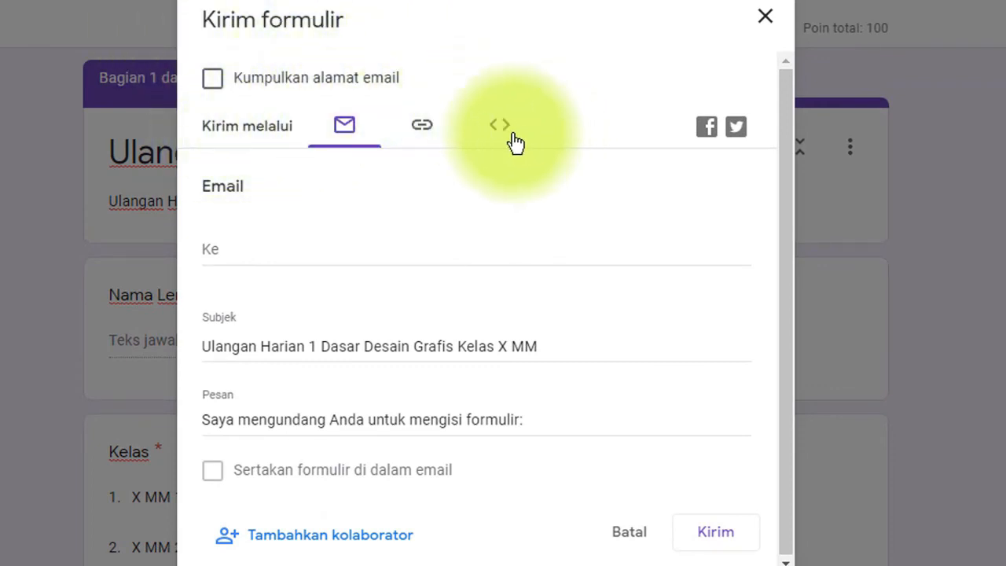
{"action": "left_click", "coordinate": [385, 150]}
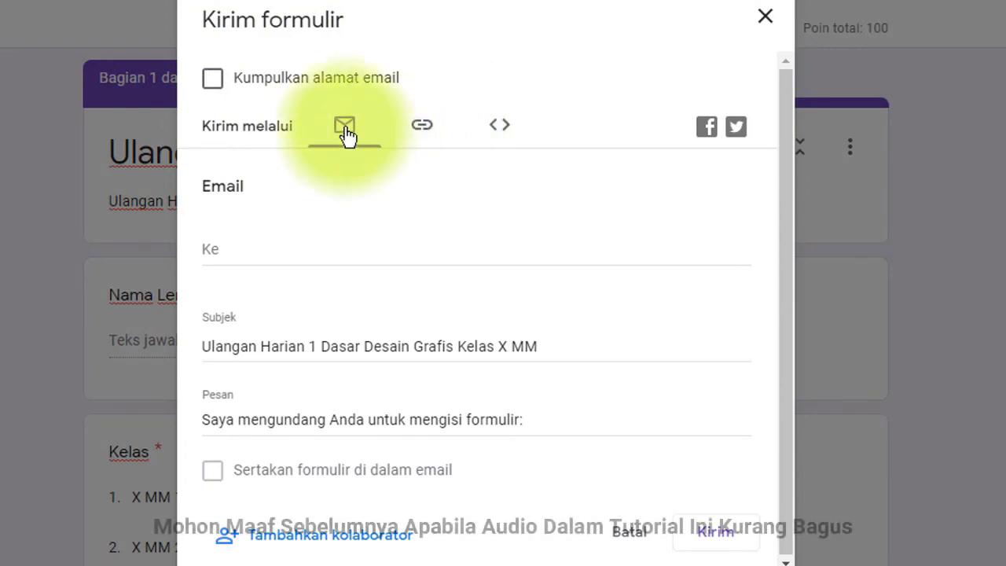
{"action": "left_click", "coordinate": [349, 136]}
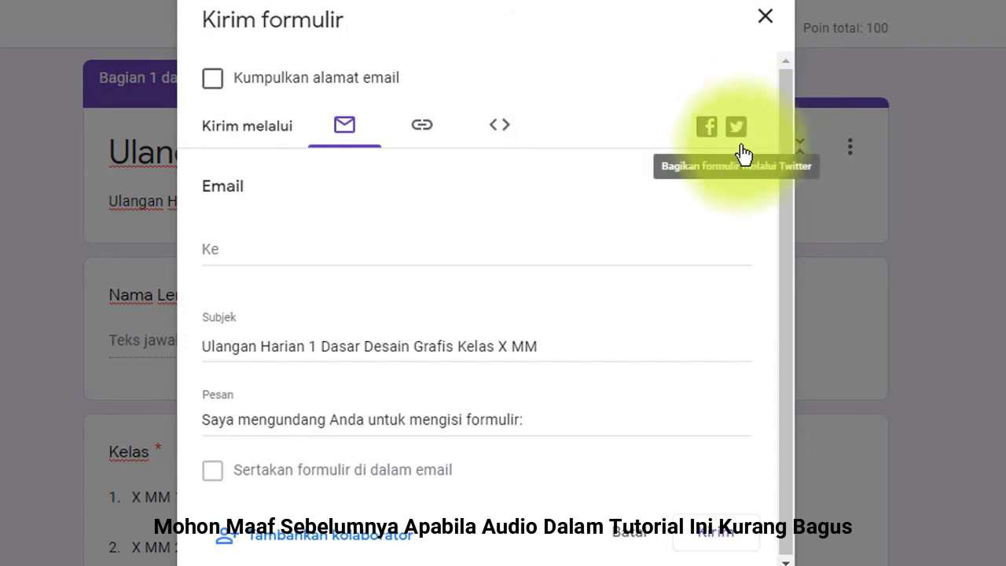
- Show the form's share link and tick Perpendek URL to get a forms.gle short link
{"action": "left_click", "coordinate": [421, 133]}
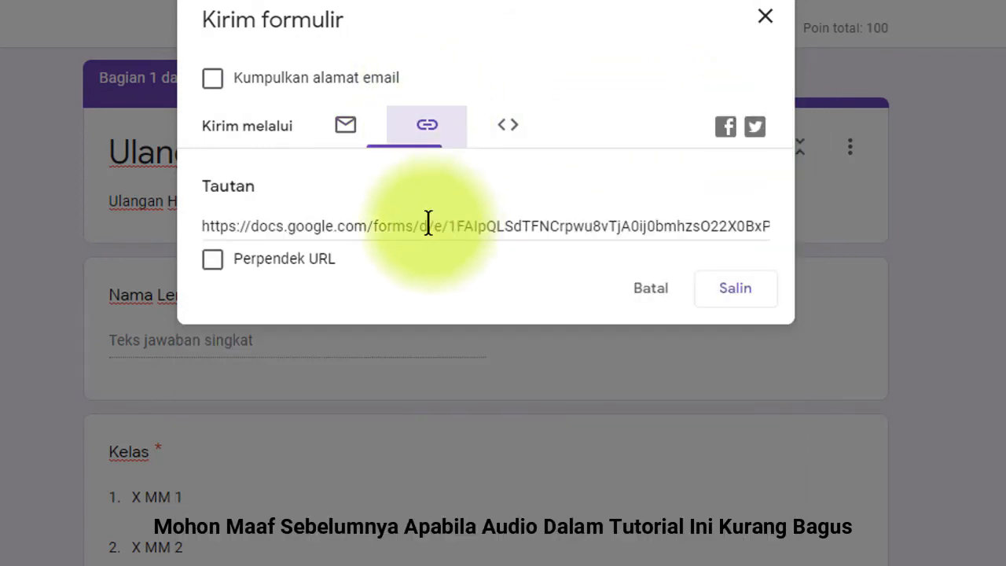
{"action": "left_click", "coordinate": [204, 226]}
{"action": "left_click_drag", "start_coordinate": [204, 225], "coordinate": [343, 239]}
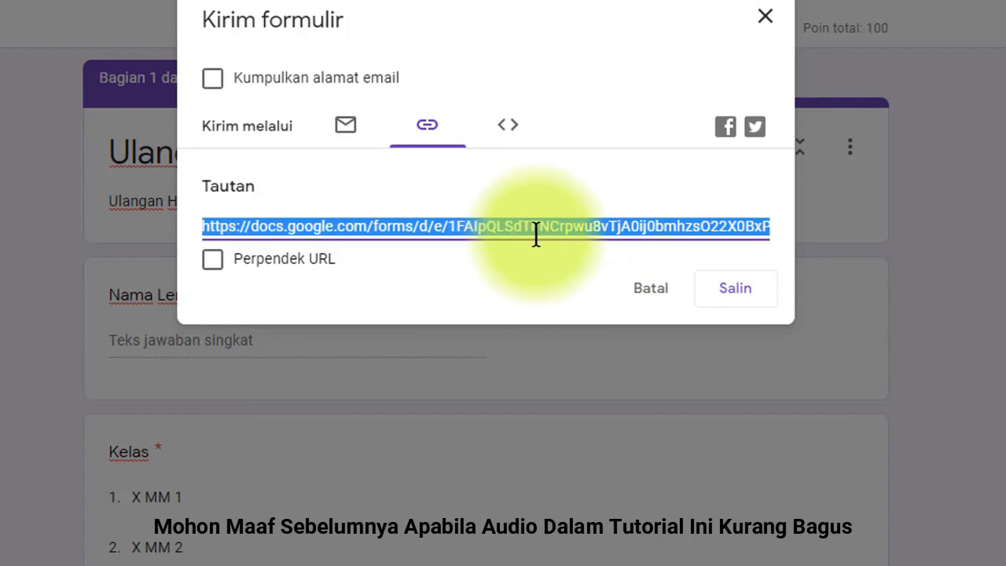
{"action": "left_click", "coordinate": [213, 267]}
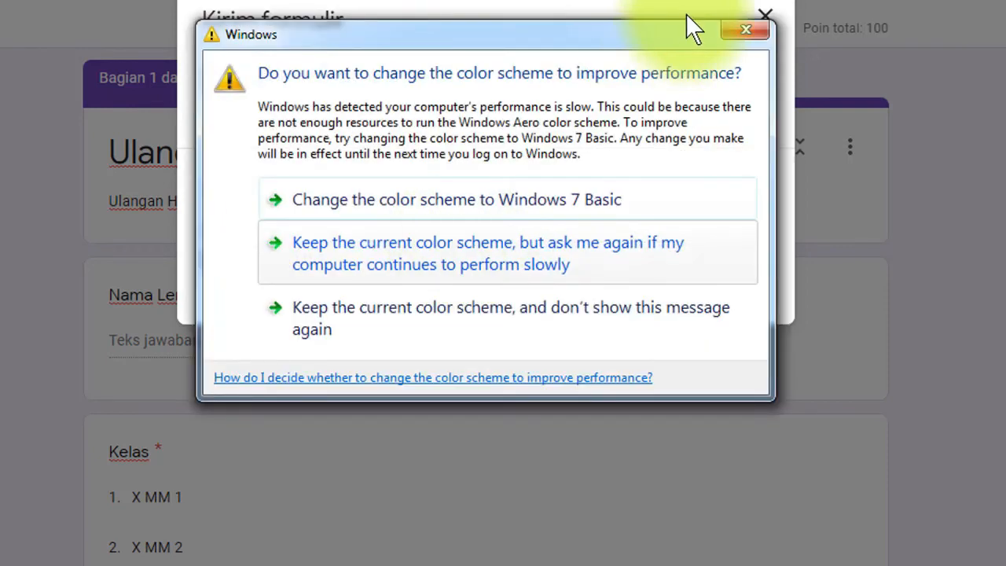
{"action": "left_click", "coordinate": [734, 27]}
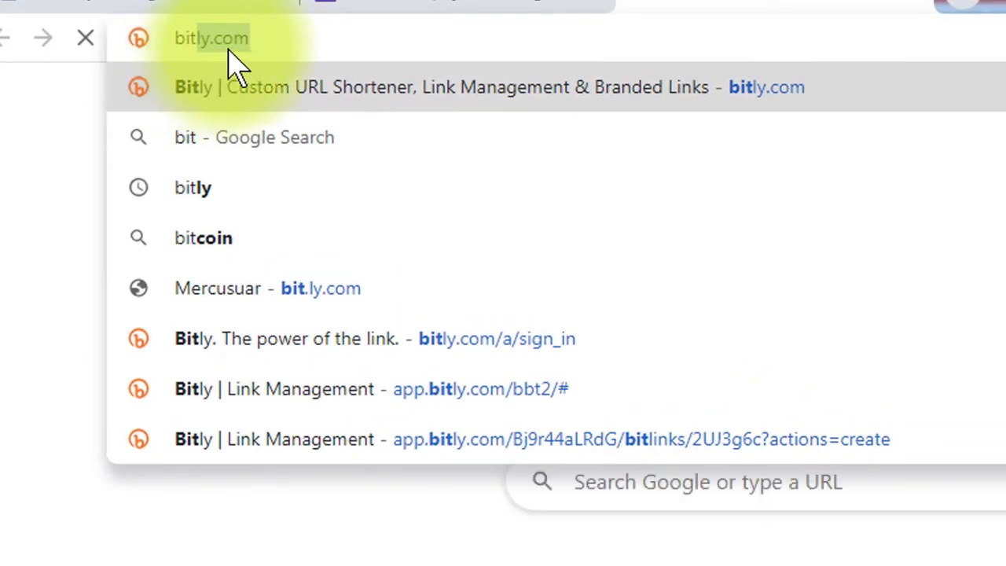
- Load bitly.com, dismiss its popup, and log in with the first Google account
{"action": "key", "text": "Return"}
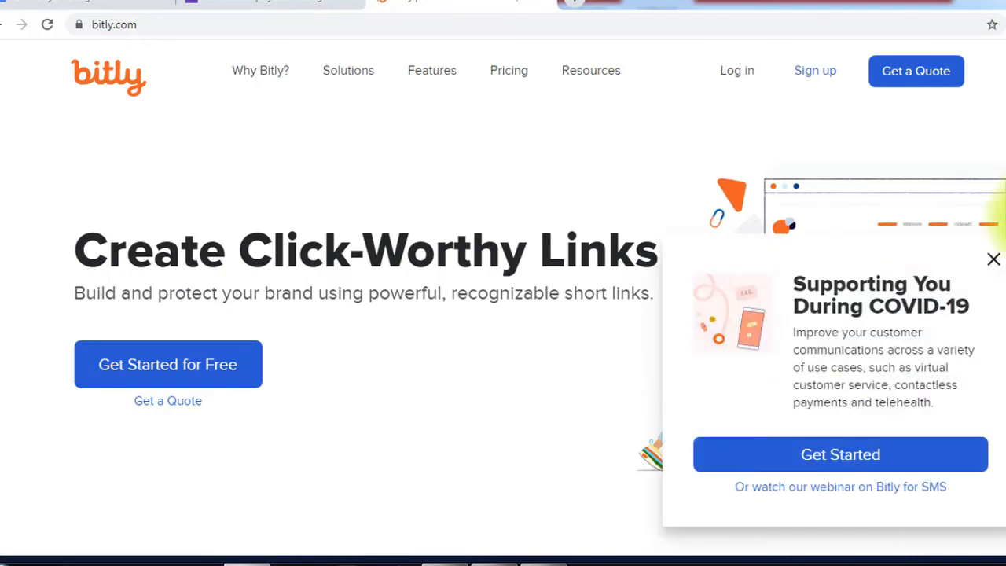
{"action": "left_click", "coordinate": [994, 261]}
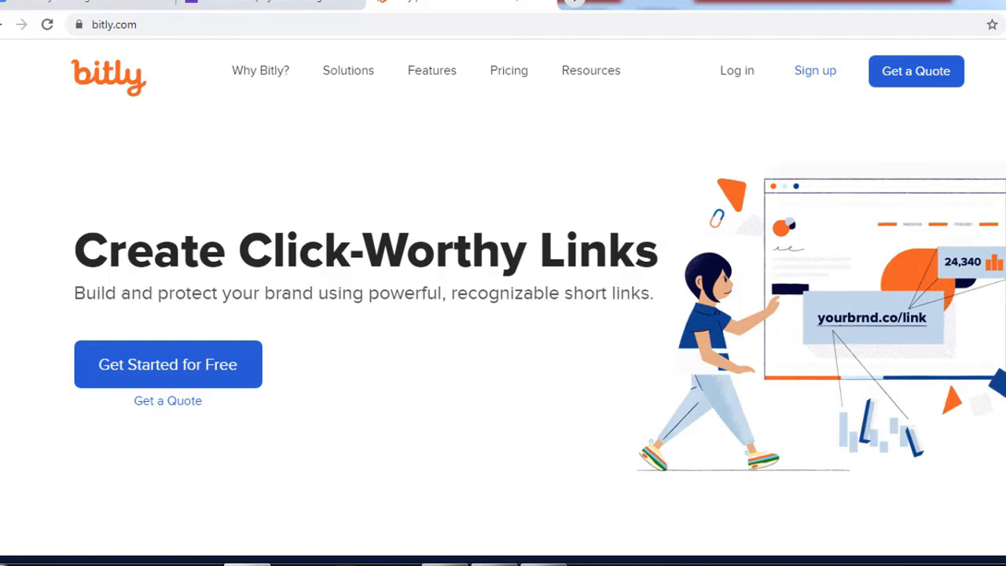
{"action": "left_click", "coordinate": [734, 72]}
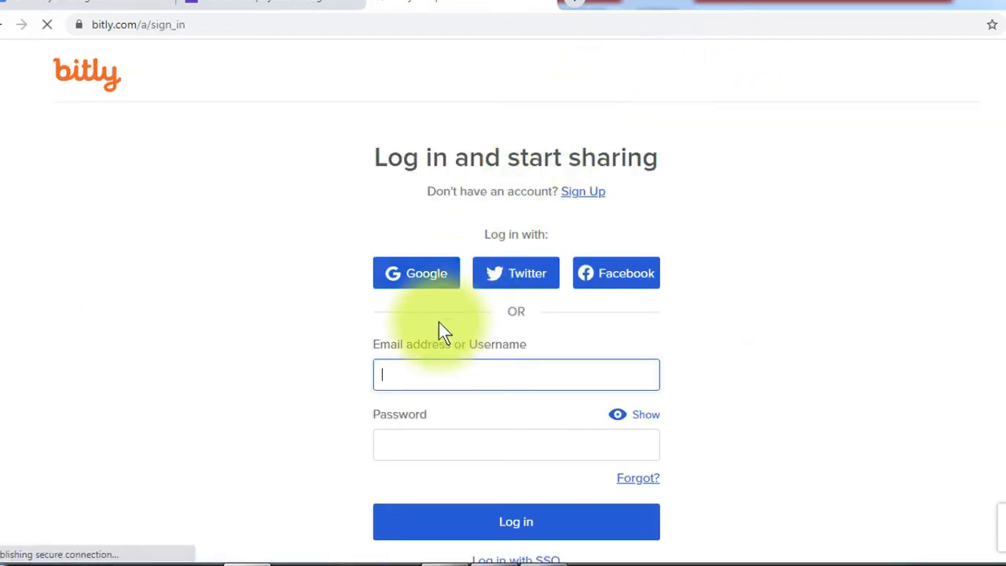
{"action": "left_click", "coordinate": [417, 281]}
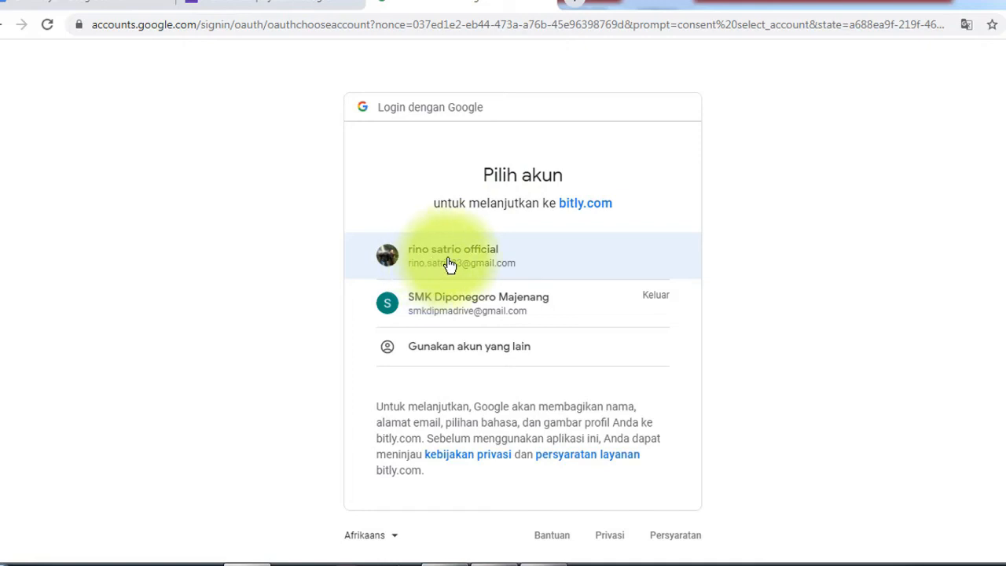
{"action": "left_click", "coordinate": [448, 256]}
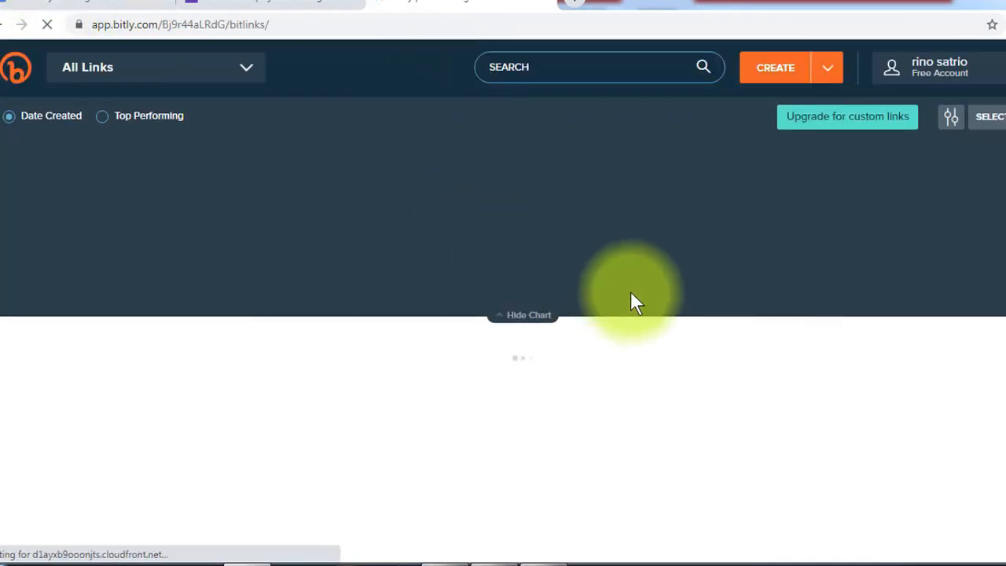
- Create and save Bitly link bit.ly/3dJyUan from the pasted forms.gle/SdtfUqoXybakzytF7 URL
{"action": "left_click", "coordinate": [828, 70]}
{"action": "mouse_move", "coordinate": [827, 74]}
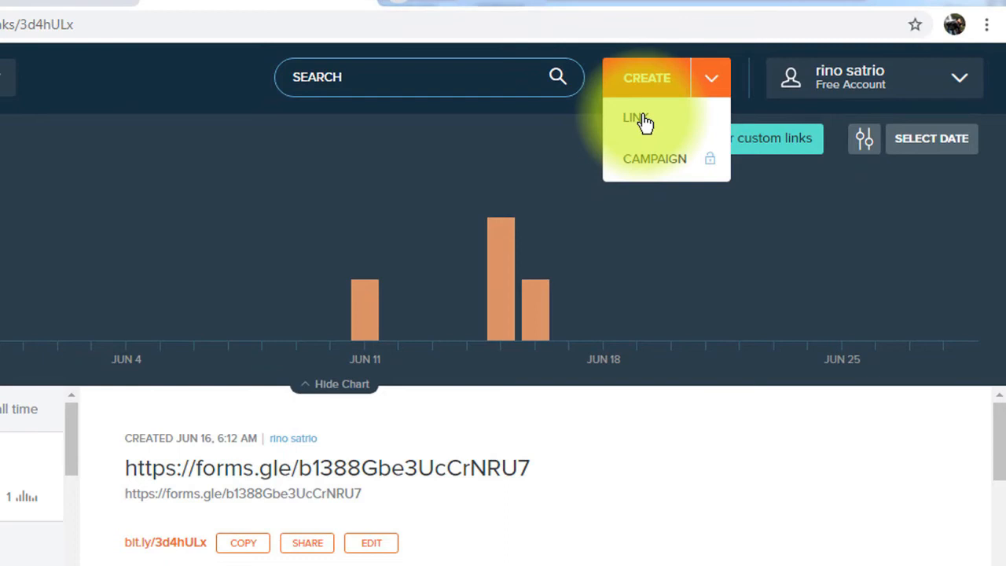
{"action": "left_click", "coordinate": [638, 119]}
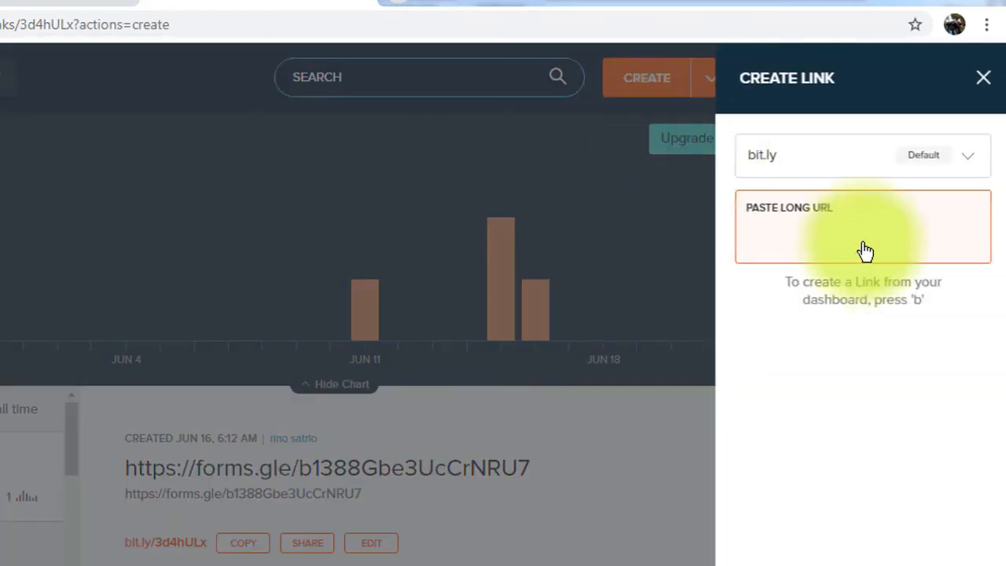
{"action": "left_click", "coordinate": [366, 191]}
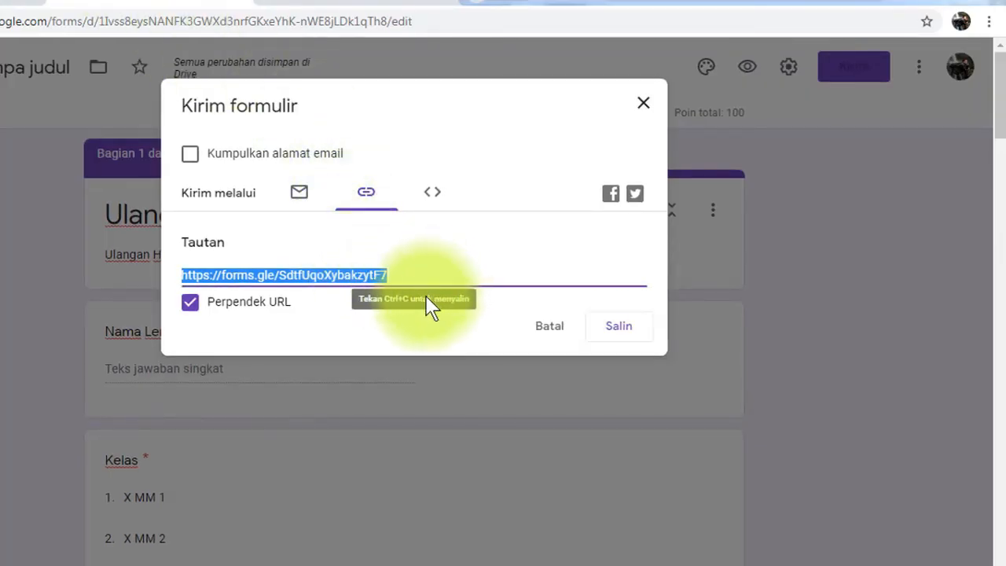
{"action": "key", "text": "ctrl+c"}
{"action": "left_click", "coordinate": [401, 4]}
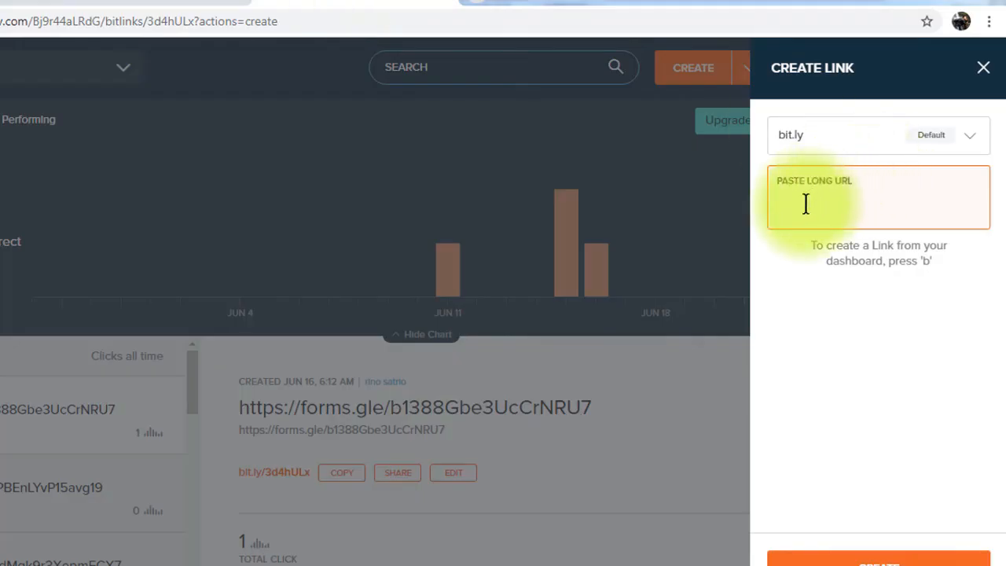
{"action": "key", "text": "ctrl+v"}
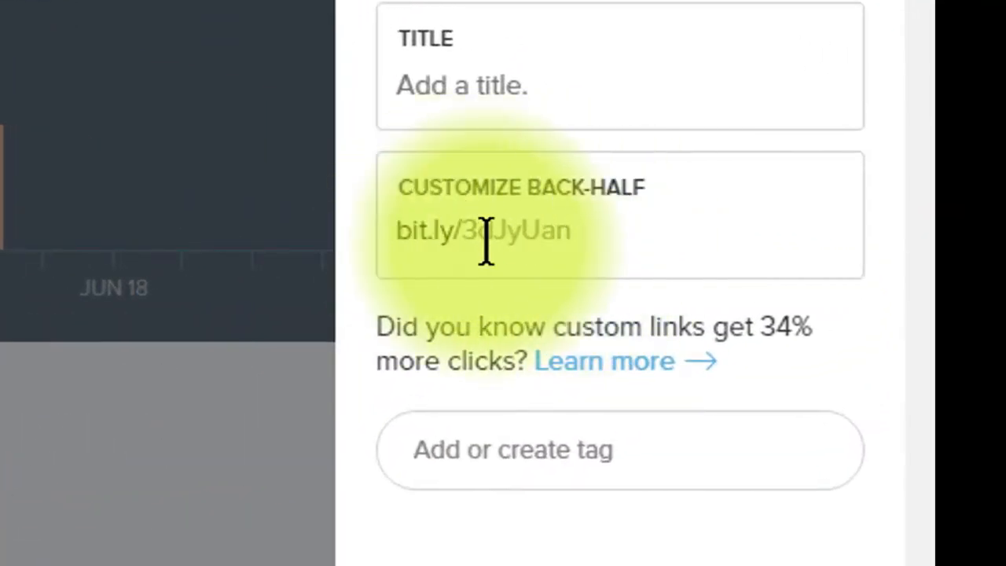
{"action": "left_click", "coordinate": [585, 236]}
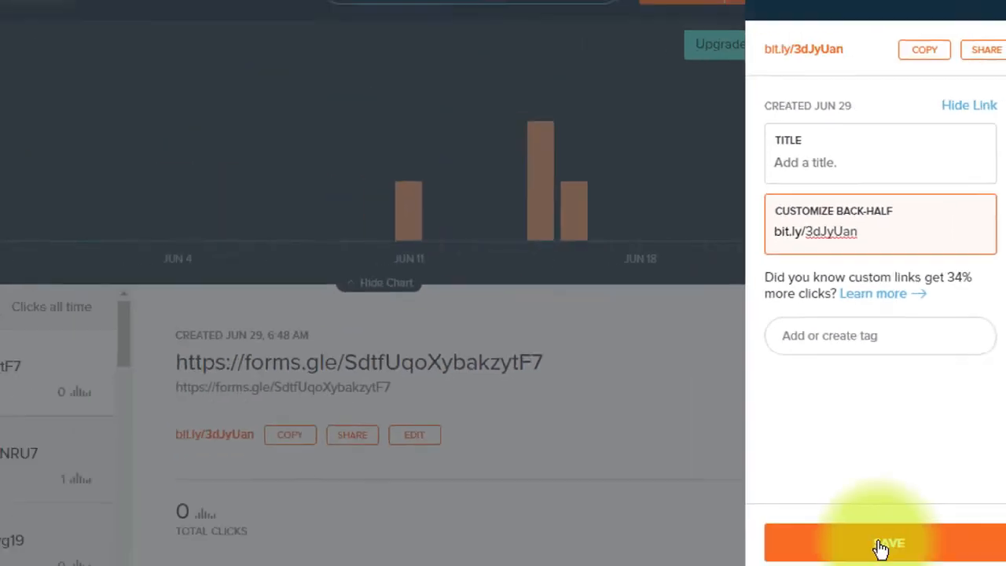
{"action": "left_click", "coordinate": [880, 546]}
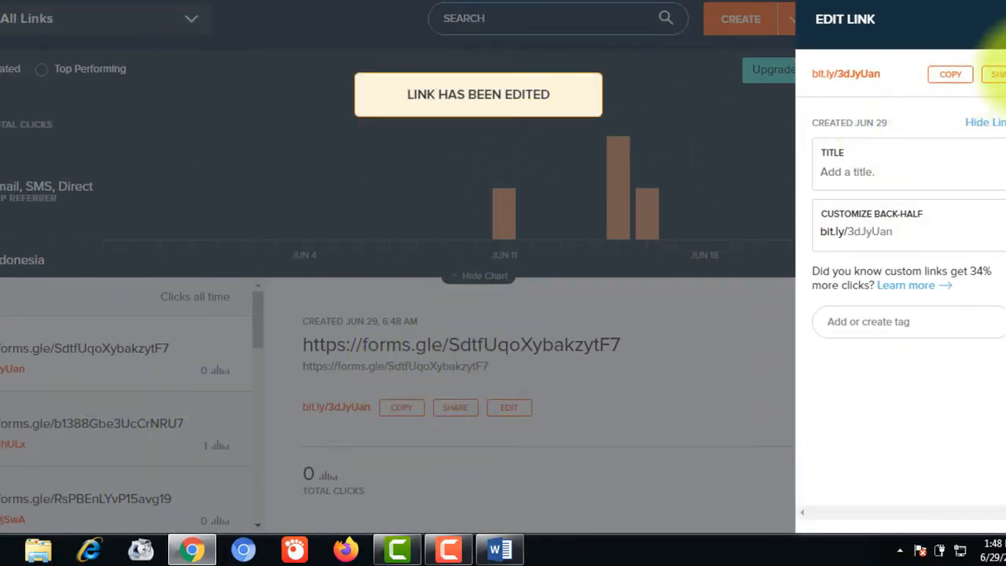
{"action": "left_click", "coordinate": [1005, 15]}
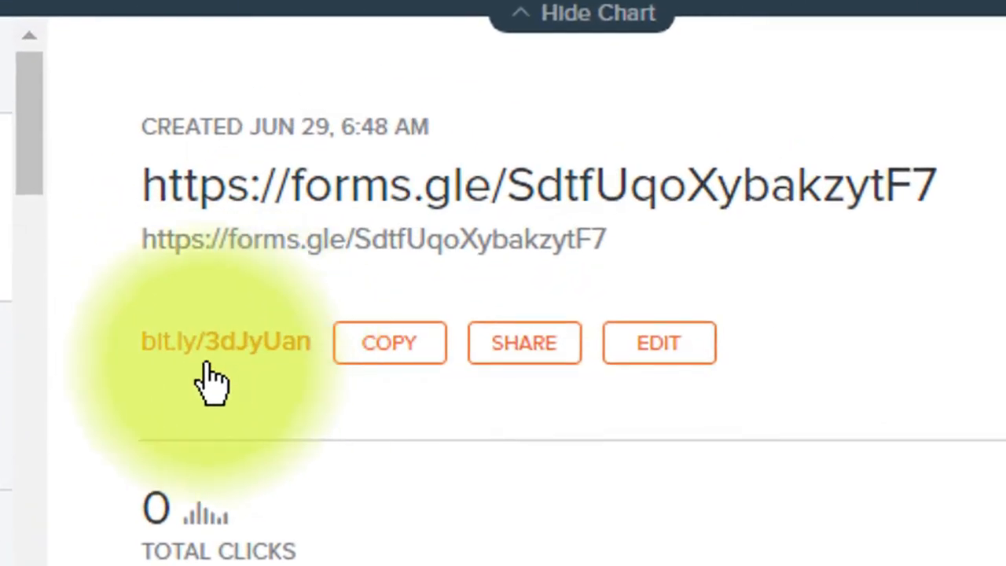
{"action": "mouse_move", "coordinate": [210, 383]}
{"action": "left_mouse_down"}
{"action": "mouse_move", "coordinate": [180, 354]}
{"action": "mouse_move", "coordinate": [251, 348]}
{"action": "mouse_move", "coordinate": [287, 359]}
{"action": "mouse_move", "coordinate": [222, 382]}
{"action": "left_mouse_up"}
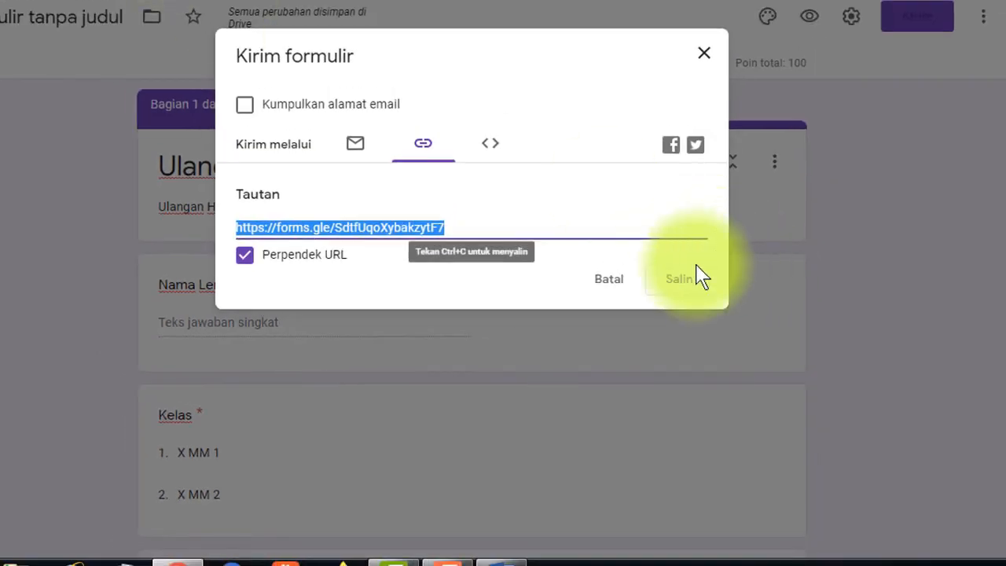
- Close the Kirim formulir dialog and glance over the quiz questions with 1 response recorded
{"action": "left_click", "coordinate": [704, 57]}
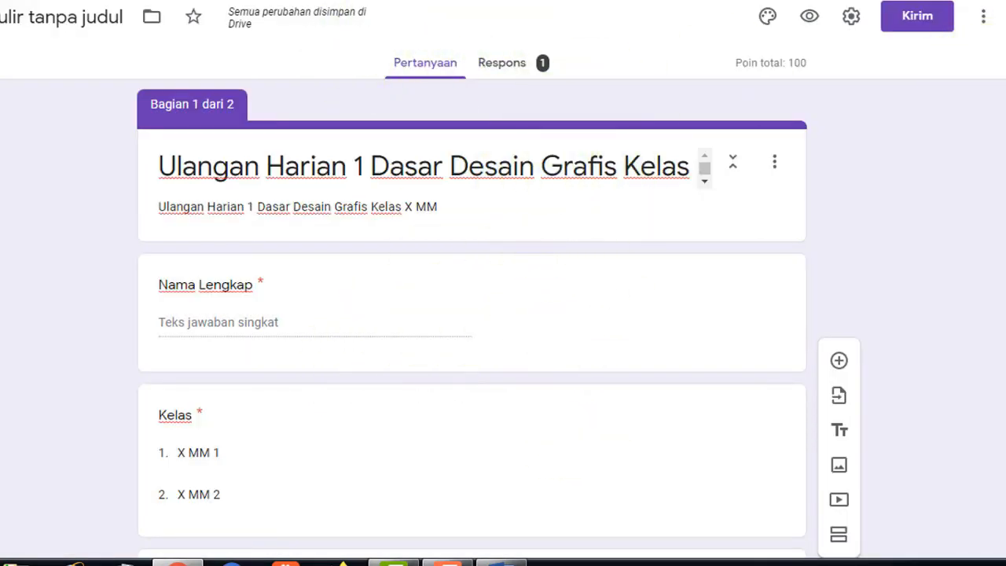
{"action": "scroll", "coordinate": [471, 314], "scroll_direction": "down", "scroll_amount": 8}
{"action": "scroll", "coordinate": [471, 315], "scroll_direction": "up", "scroll_amount": 8}
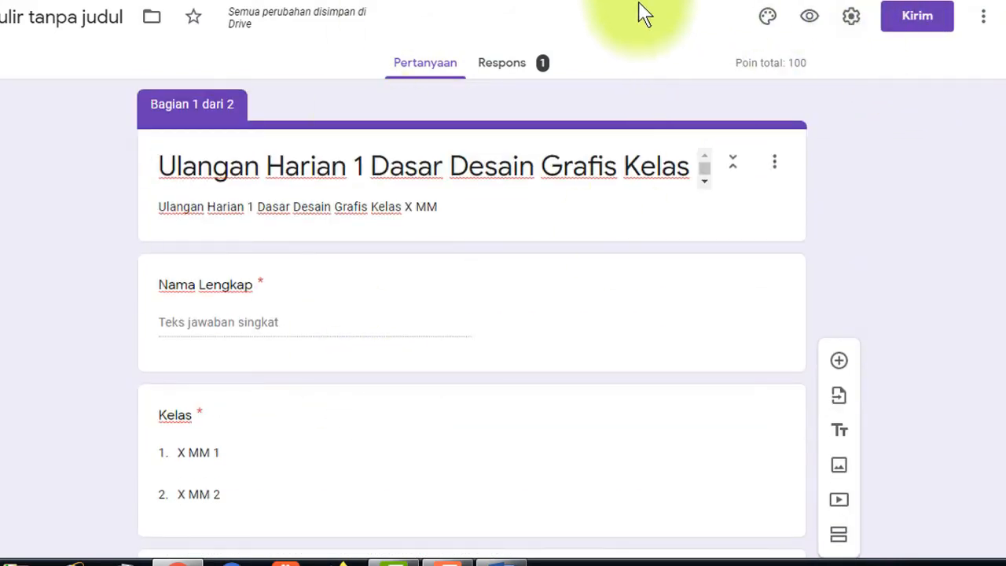
- Switch back to the Bitly page listing the bit.ly/3dJyUan short link
{"action": "left_click", "coordinate": [429, 1]}
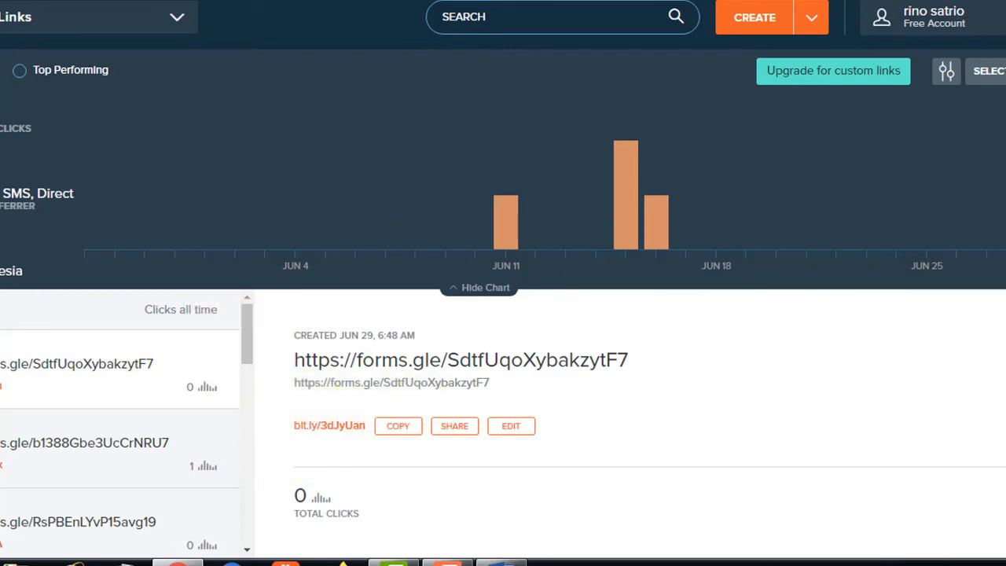
{"action": "left_click", "coordinate": [582, 5]}
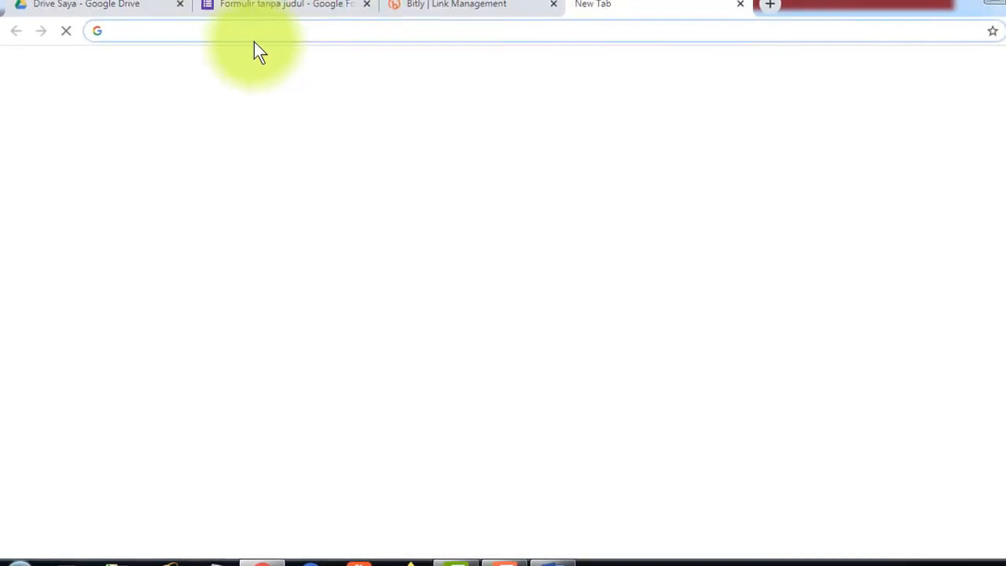
{"action": "key", "text": "ctrl+v"}
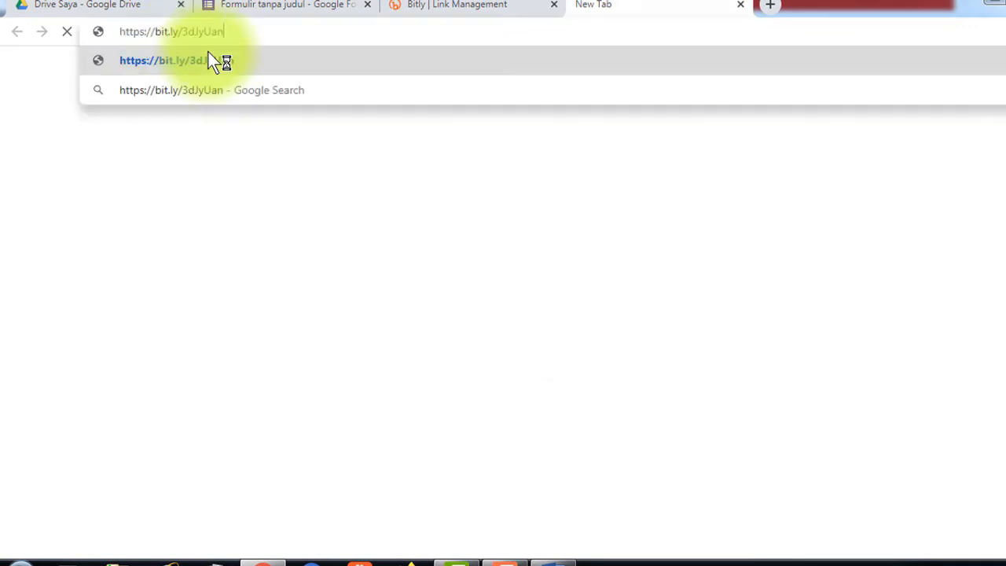
{"action": "key", "text": "Return"}
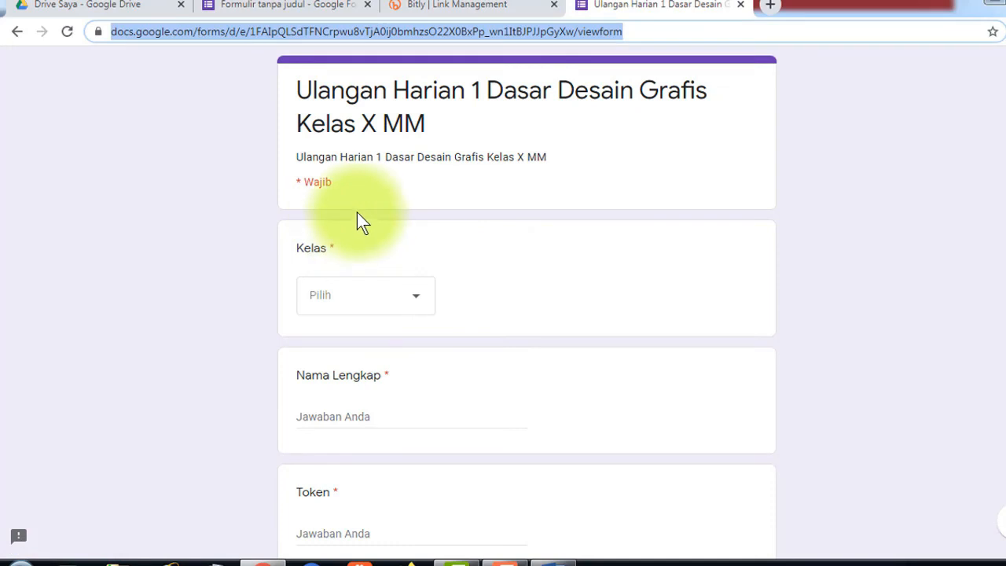
- Fill the quiz's first page with class X MM 2, a student's full name and the quiz token
{"action": "left_click", "coordinate": [417, 305]}
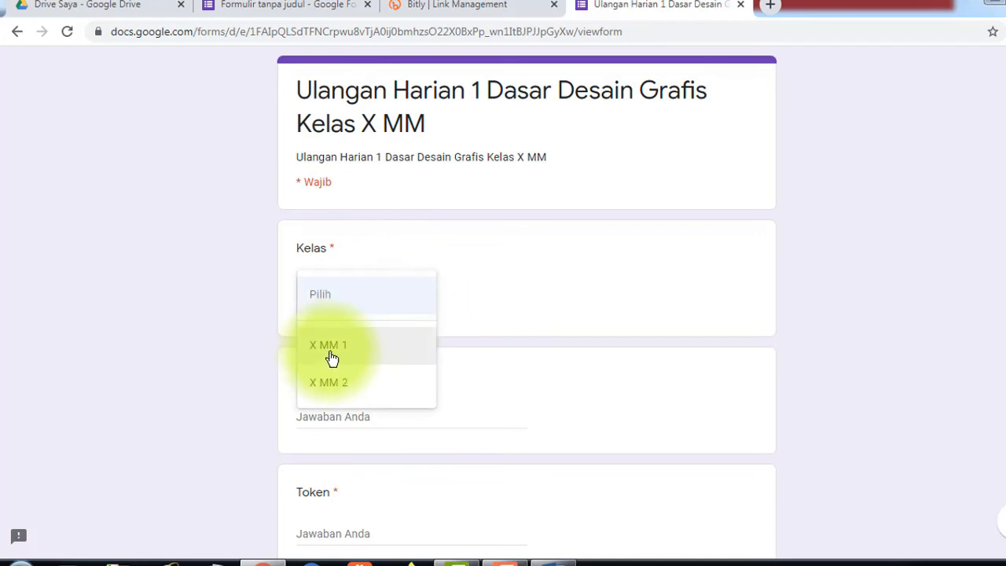
{"action": "left_click", "coordinate": [333, 356]}
{"action": "left_click", "coordinate": [395, 312]}
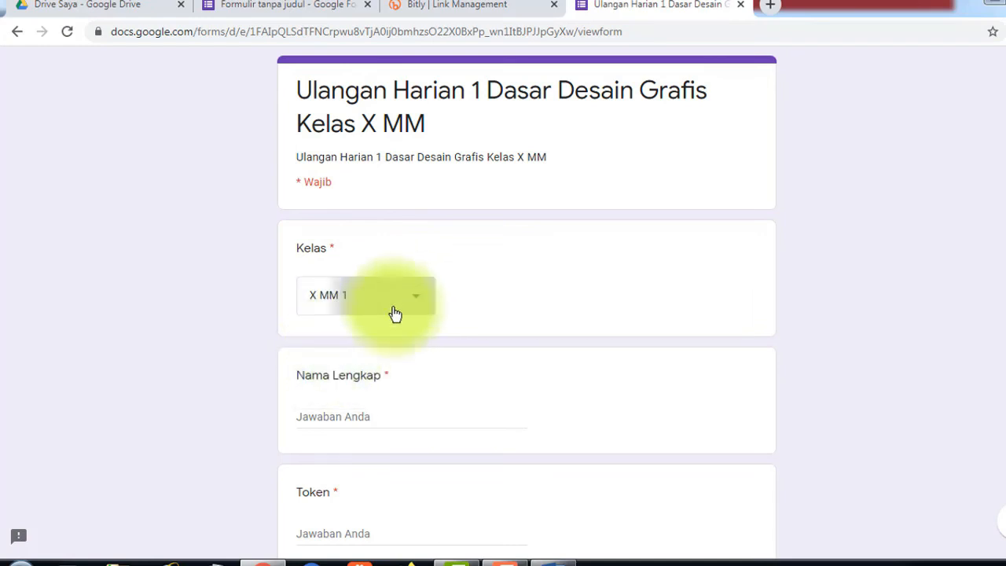
{"action": "left_click", "coordinate": [343, 338]}
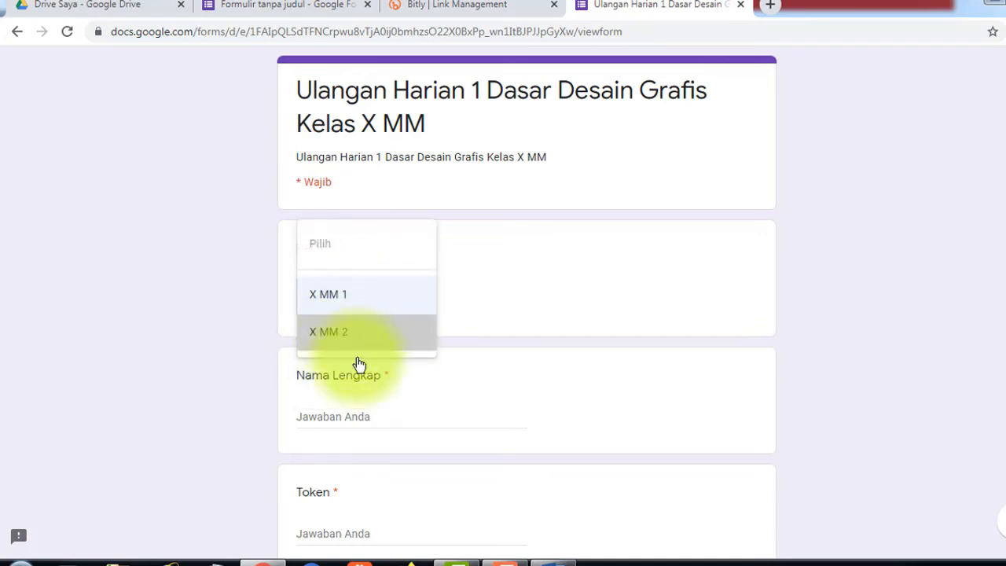
{"action": "left_click", "coordinate": [336, 421]}
{"action": "type", "text": "Sarmin"}
{"action": "scroll", "coordinate": [358, 503], "scroll_direction": "down", "scroll_amount": 1}
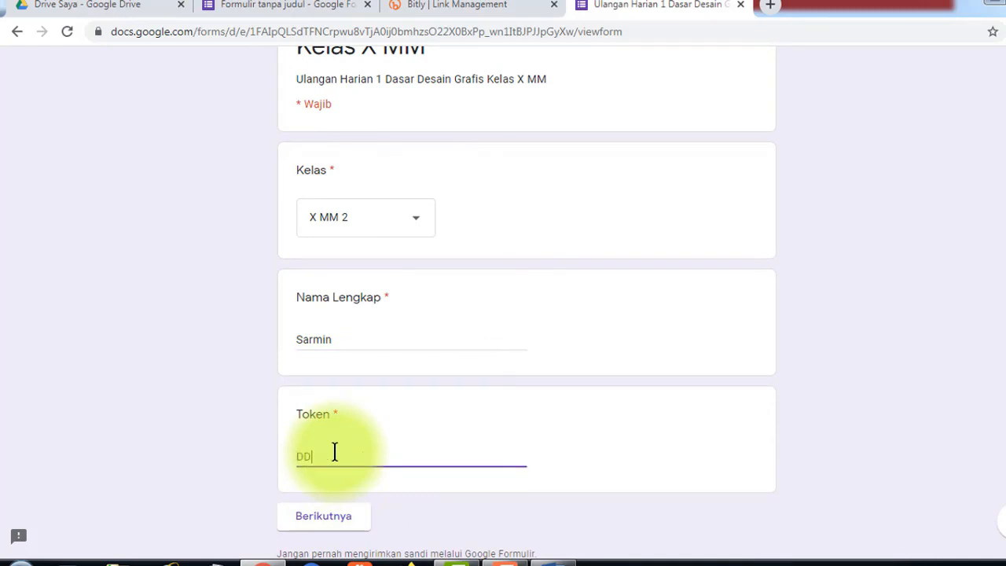
{"action": "left_click", "coordinate": [334, 453]}
{"action": "type", "text": "DDG123"}
{"action": "scroll", "coordinate": [415, 478], "scroll_direction": "down", "scroll_amount": 1}
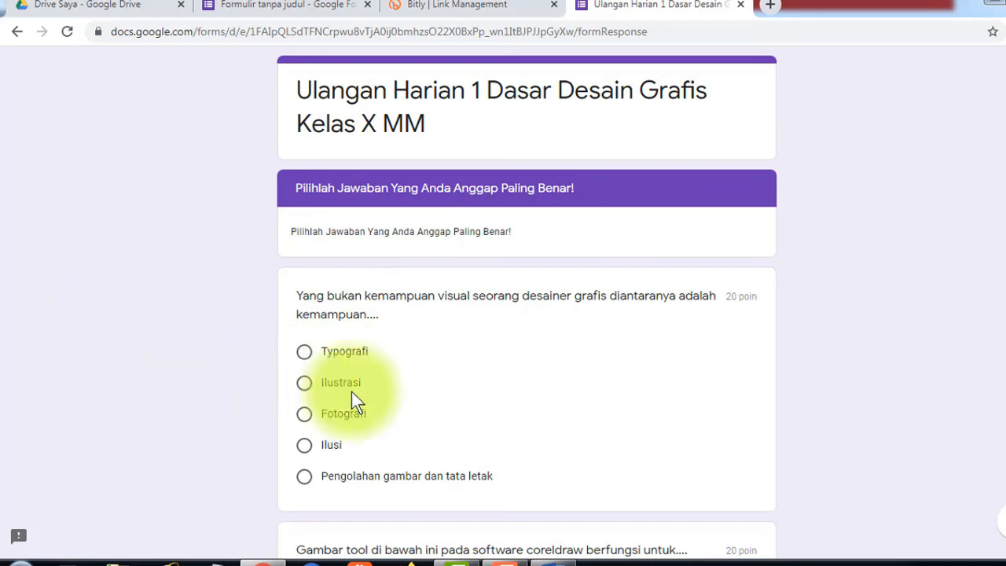
- Answer the first questions with Fotografi, Untuk menyeleksi objek and the visual communication definition
{"action": "left_click", "coordinate": [304, 423]}
{"action": "scroll", "coordinate": [382, 428], "scroll_direction": "down", "scroll_amount": 3}
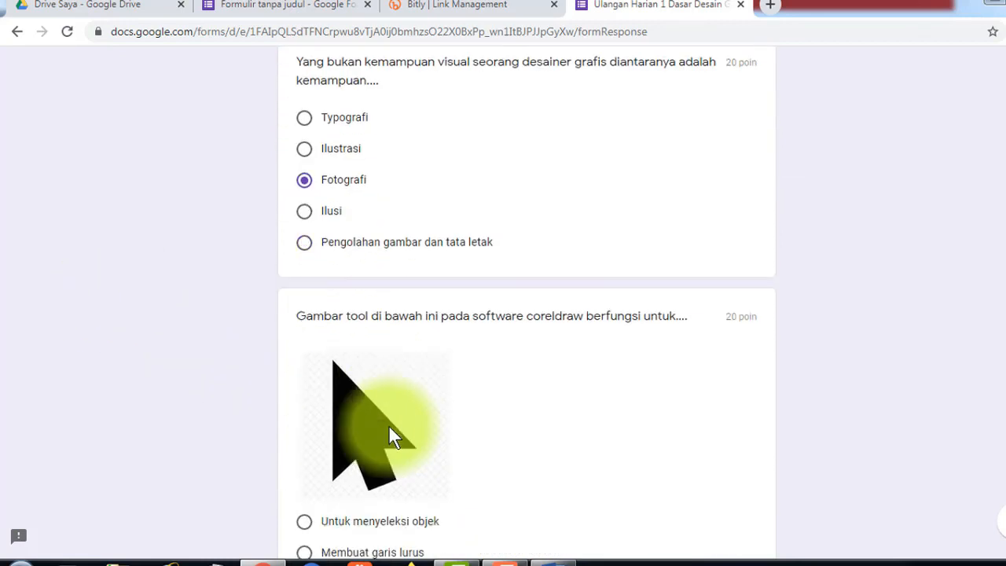
{"action": "scroll", "coordinate": [338, 412], "scroll_direction": "down", "scroll_amount": 2}
{"action": "left_click", "coordinate": [305, 370]}
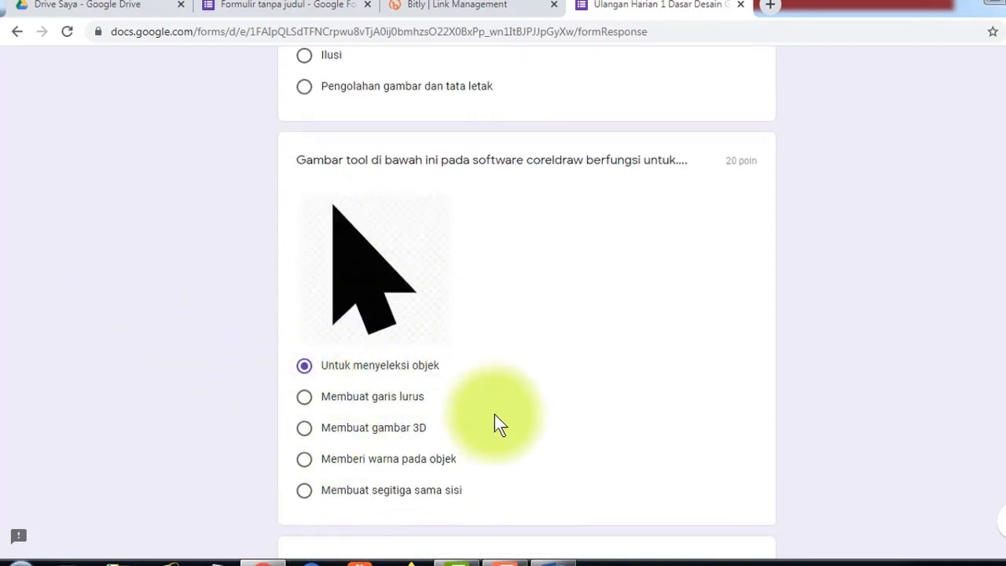
{"action": "scroll", "coordinate": [494, 415], "scroll_direction": "down", "scroll_amount": 4}
{"action": "left_click", "coordinate": [305, 298]}
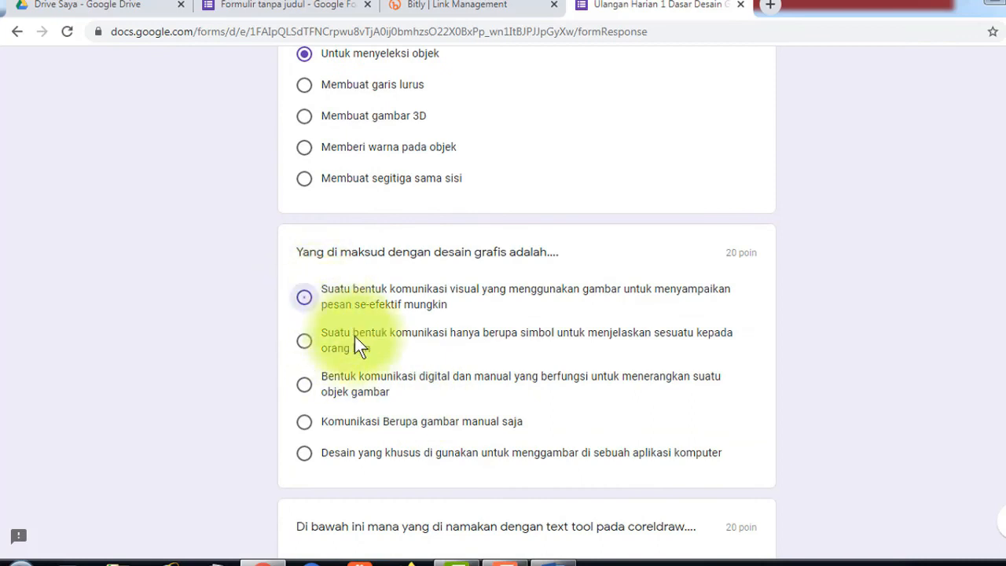
- Pick Opsi 3 (letter A image) and Radio, submit the quiz, and view the score
{"action": "scroll", "coordinate": [369, 424], "scroll_direction": "down", "scroll_amount": 5}
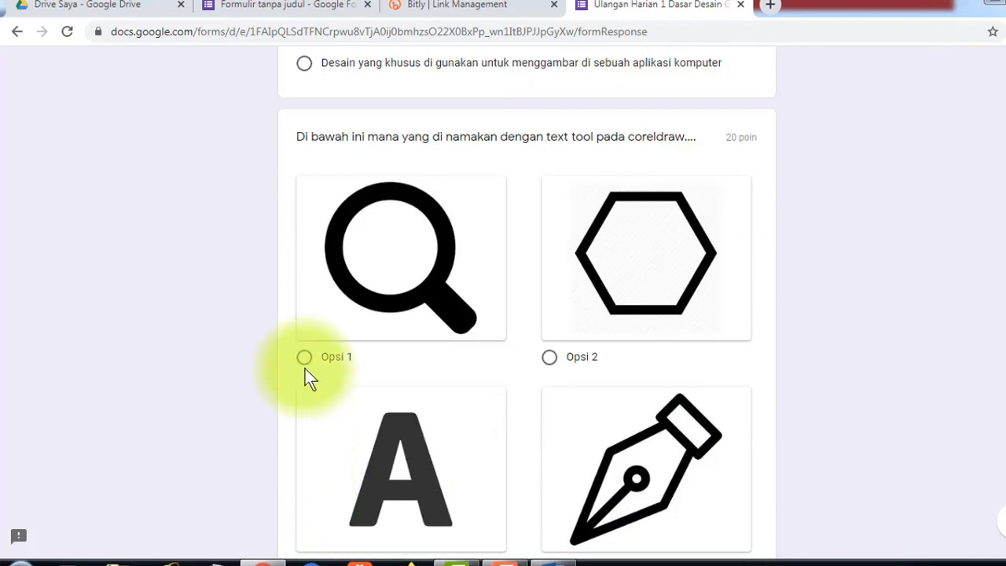
{"action": "scroll", "coordinate": [330, 424], "scroll_direction": "down", "scroll_amount": 2}
{"action": "left_click", "coordinate": [307, 417]}
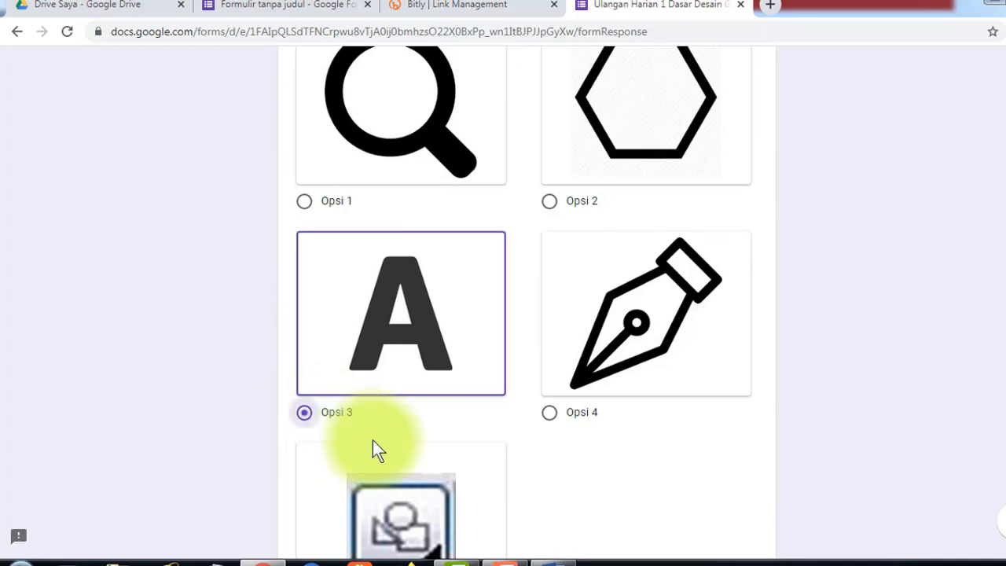
{"action": "scroll", "coordinate": [395, 443], "scroll_direction": "down", "scroll_amount": 6}
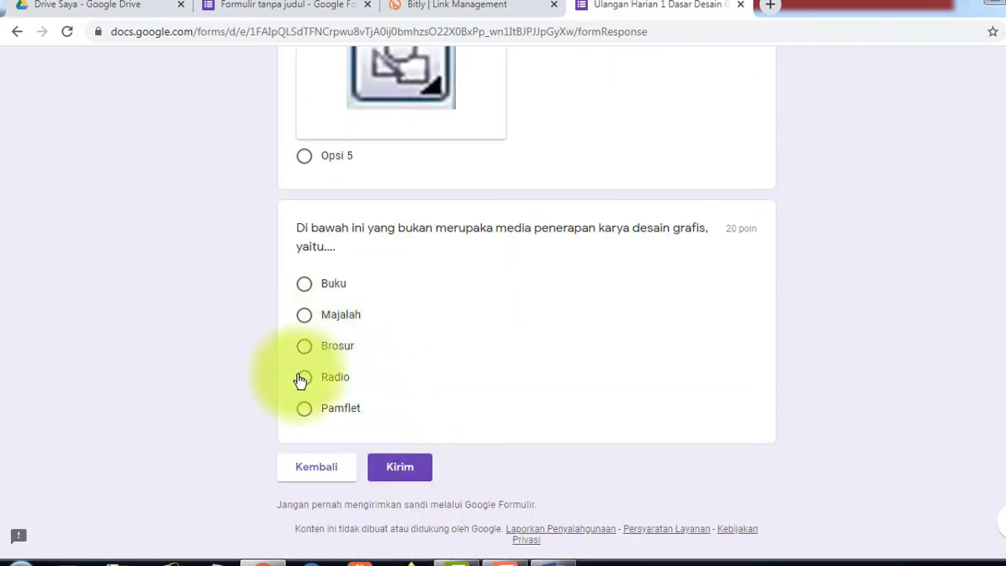
{"action": "left_click", "coordinate": [304, 381]}
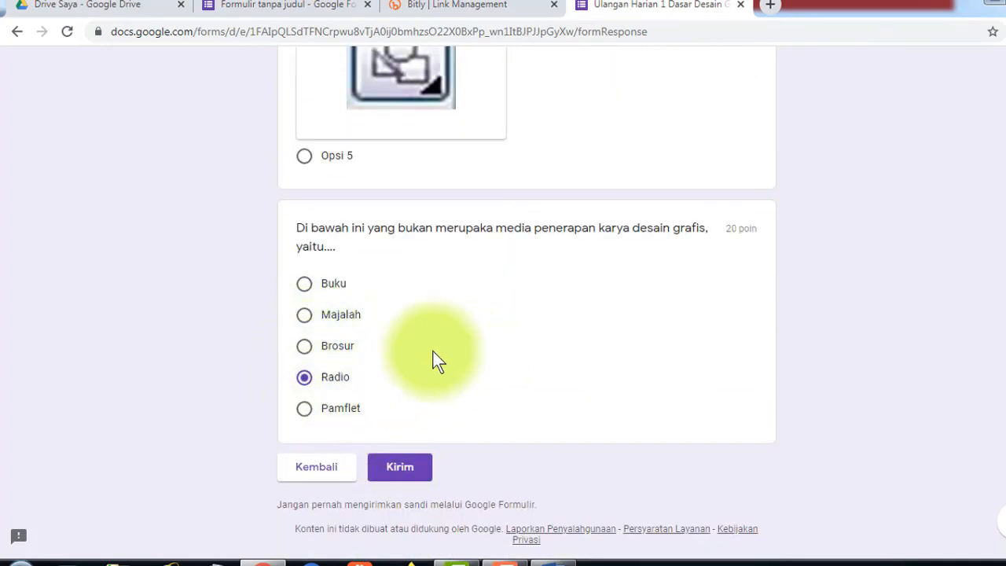
{"action": "left_click", "coordinate": [402, 466]}
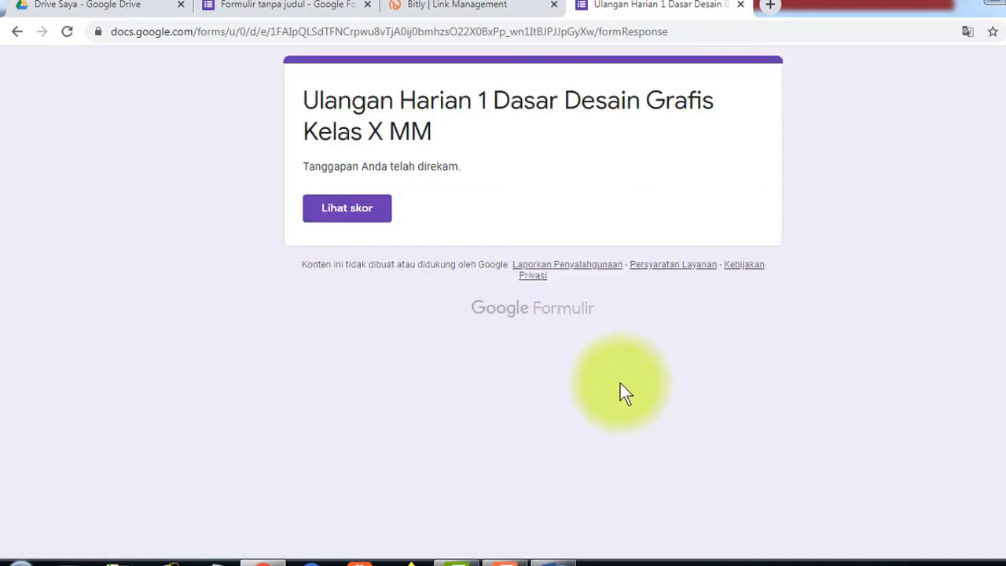
{"action": "left_click", "coordinate": [346, 217]}
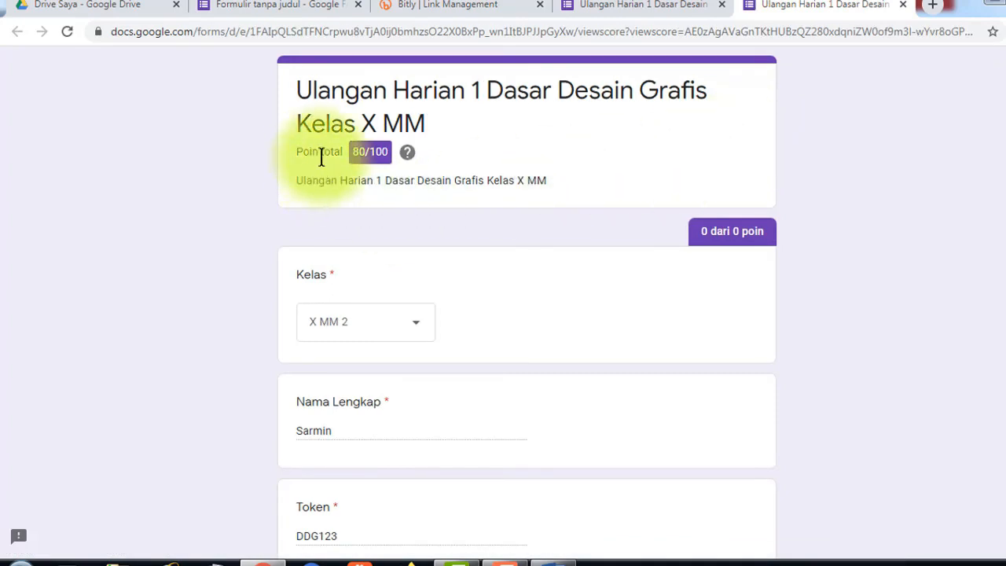
- Check each marked answer on the 80/100 score page, then go back to the quiz editor
{"action": "scroll", "coordinate": [352, 469], "scroll_direction": "down", "scroll_amount": 1}
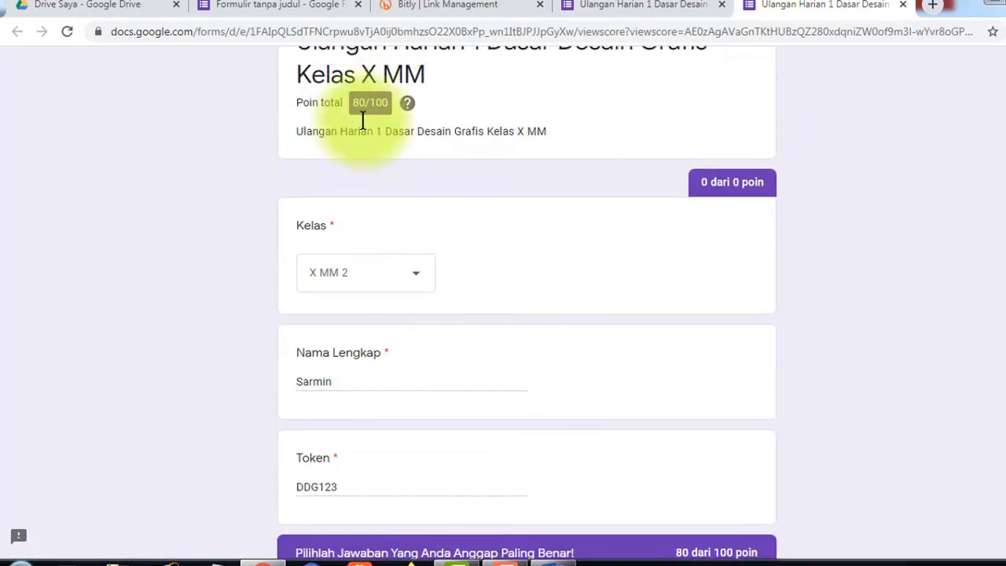
{"action": "scroll", "coordinate": [362, 118], "scroll_direction": "up", "scroll_amount": 1}
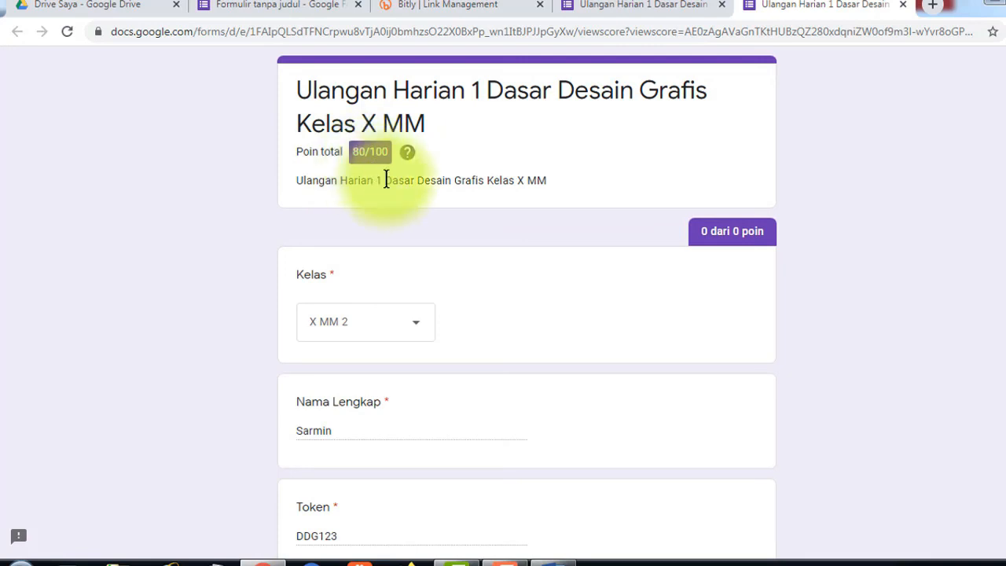
{"action": "scroll", "coordinate": [402, 340], "scroll_direction": "down", "scroll_amount": 5}
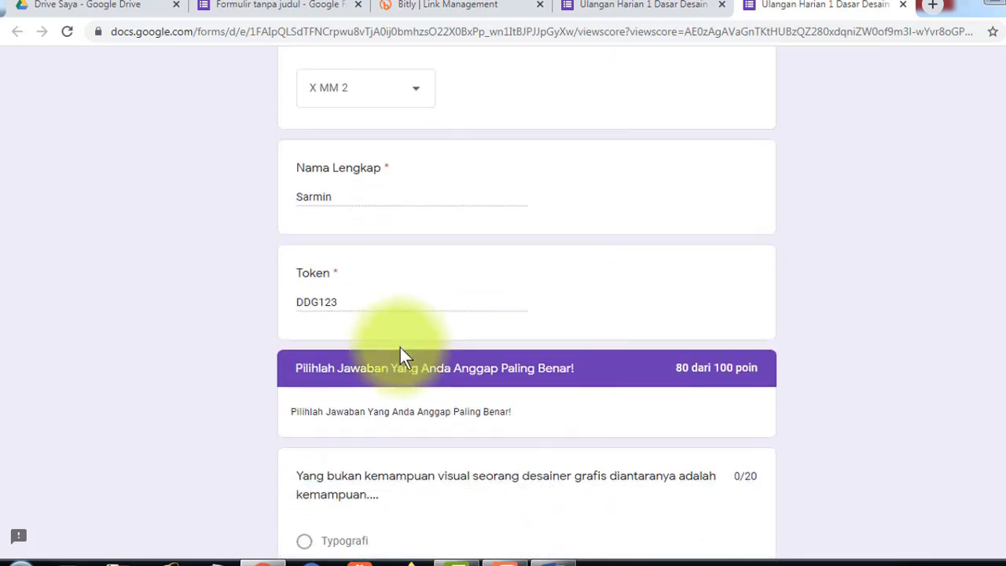
{"action": "scroll", "coordinate": [474, 386], "scroll_direction": "down", "scroll_amount": 5}
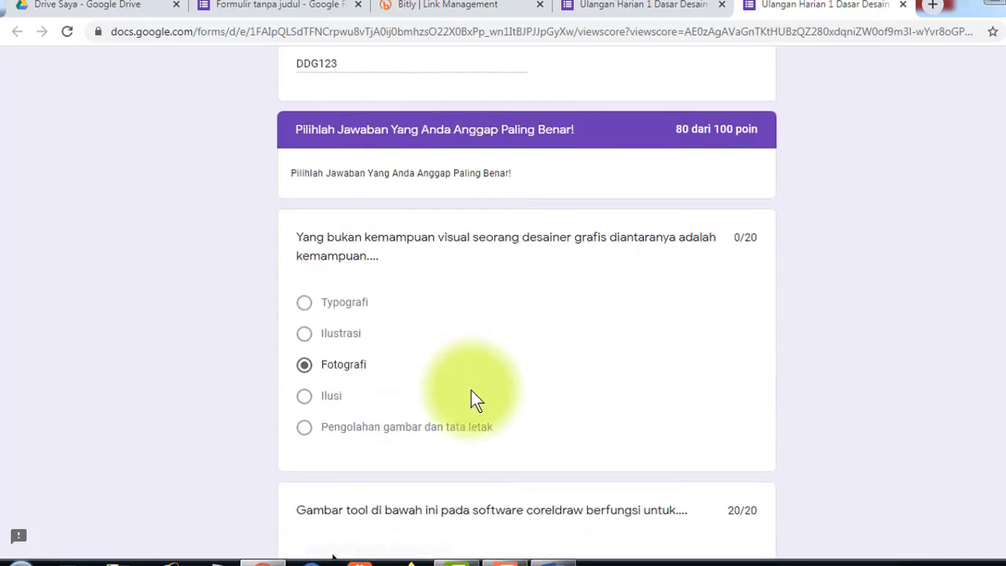
{"action": "scroll", "coordinate": [470, 390], "scroll_direction": "up", "scroll_amount": 10}
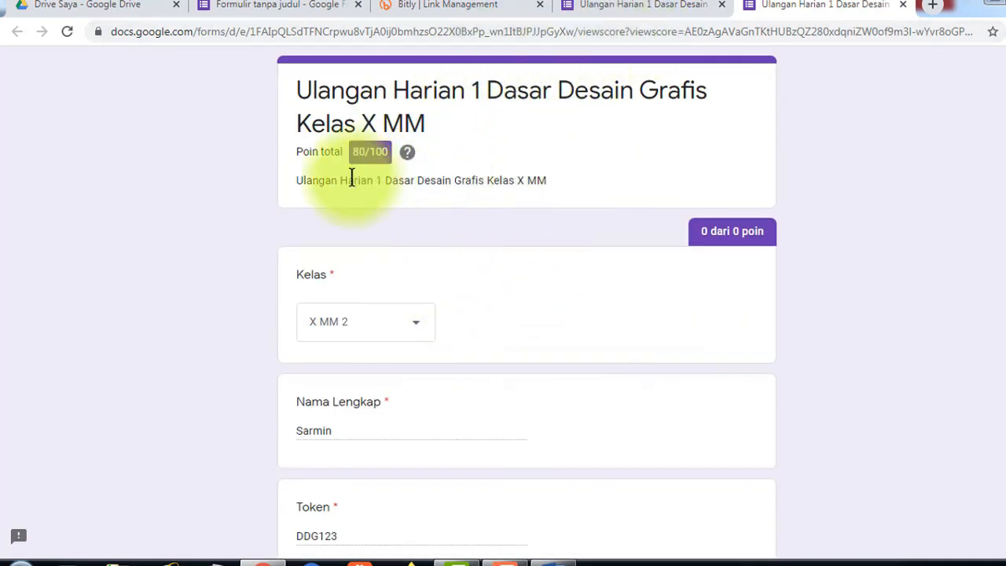
{"action": "scroll", "coordinate": [385, 328], "scroll_direction": "down", "scroll_amount": 2}
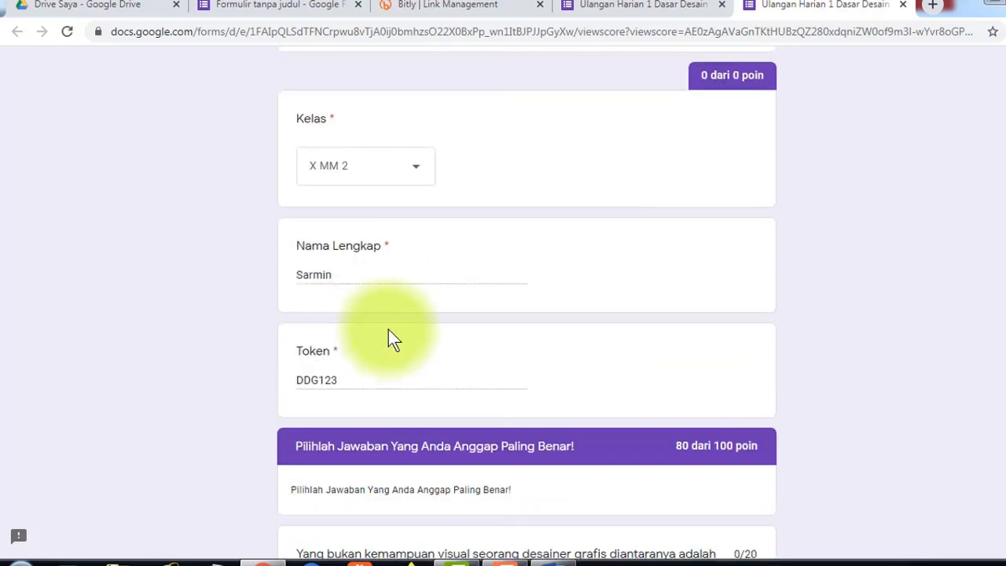
{"action": "scroll", "coordinate": [394, 339], "scroll_direction": "down", "scroll_amount": 2}
{"action": "scroll", "coordinate": [445, 367], "scroll_direction": "up", "scroll_amount": 4}
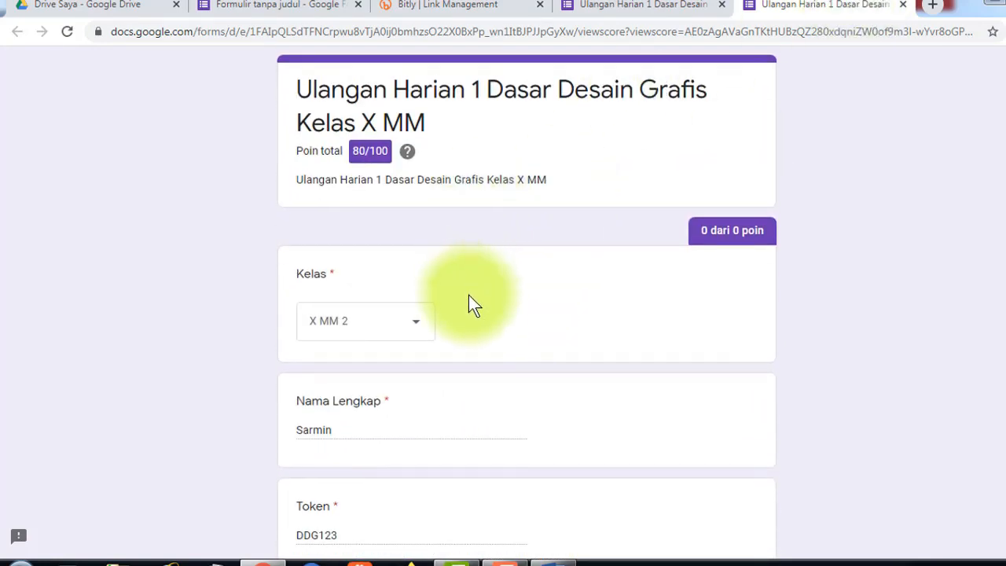
{"action": "scroll", "coordinate": [469, 299], "scroll_direction": "down", "scroll_amount": 7}
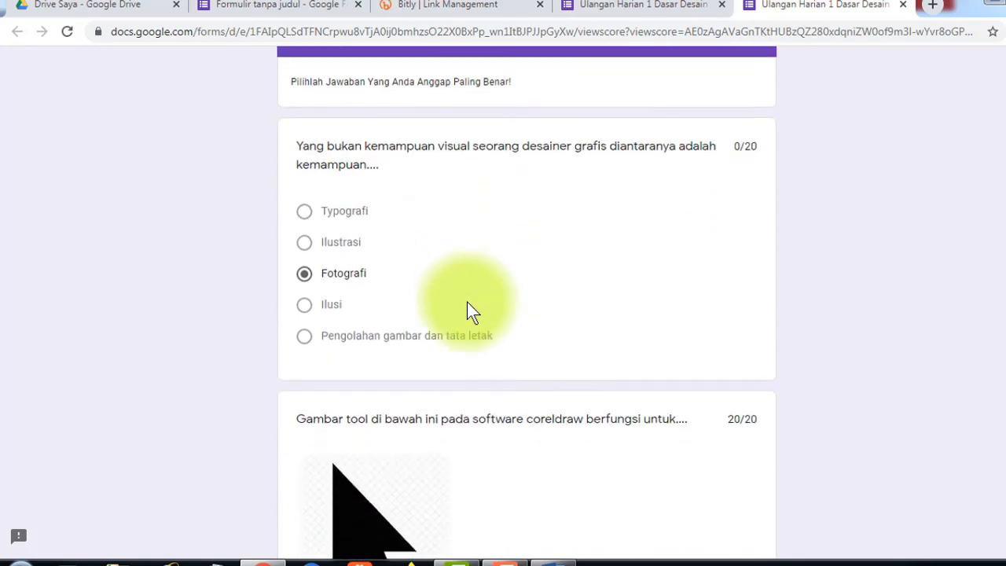
{"action": "scroll", "coordinate": [467, 304], "scroll_direction": "down", "scroll_amount": 6}
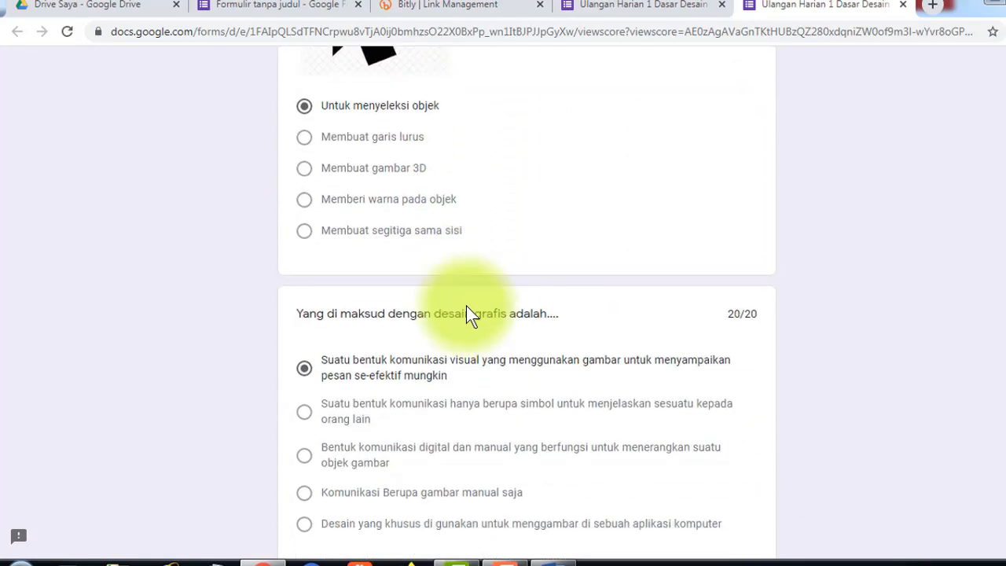
{"action": "scroll", "coordinate": [465, 310], "scroll_direction": "down", "scroll_amount": 4}
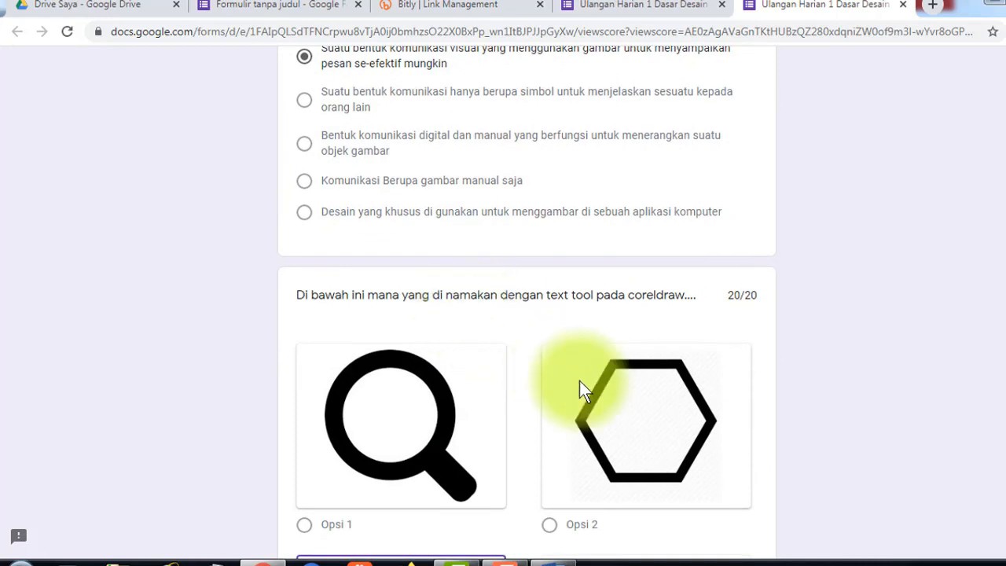
{"action": "scroll", "coordinate": [579, 380], "scroll_direction": "down", "scroll_amount": 3}
{"action": "scroll", "coordinate": [654, 341], "scroll_direction": "up", "scroll_amount": 6}
{"action": "scroll", "coordinate": [708, 164], "scroll_direction": "up", "scroll_amount": 15}
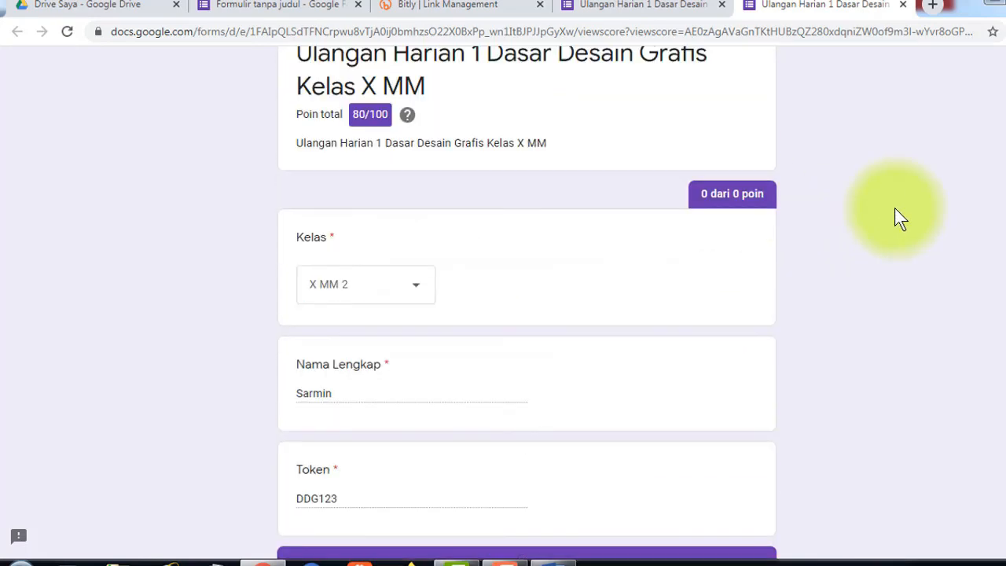
{"action": "scroll", "coordinate": [900, 218], "scroll_direction": "up", "scroll_amount": 1}
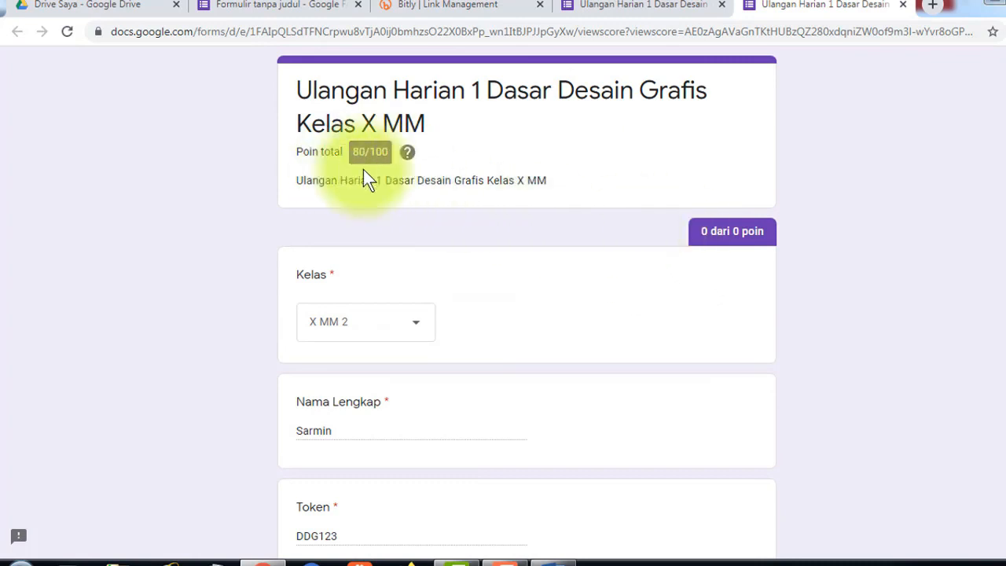
{"action": "scroll", "coordinate": [504, 312], "scroll_direction": "down", "scroll_amount": 8}
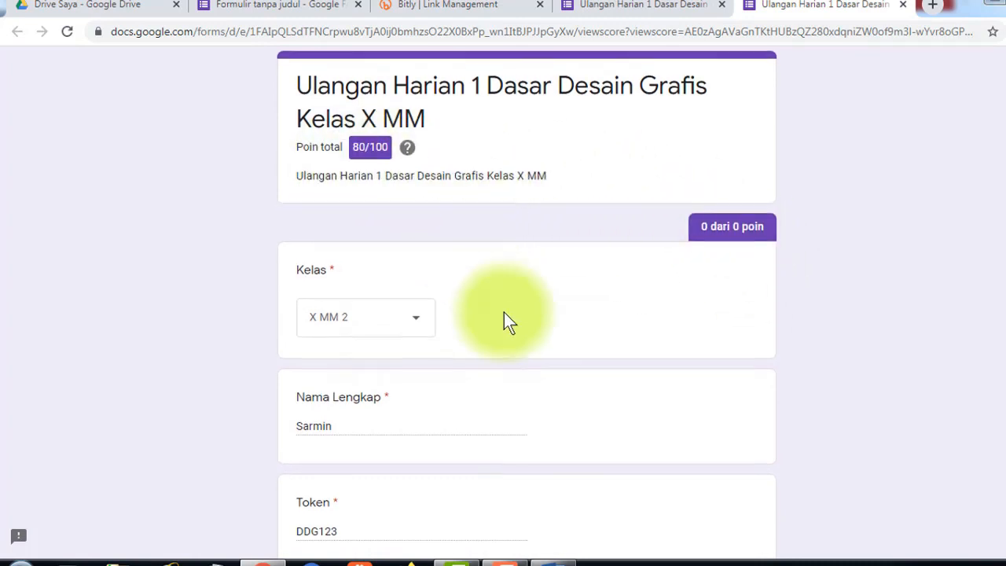
{"action": "scroll", "coordinate": [505, 312], "scroll_direction": "down", "scroll_amount": 4}
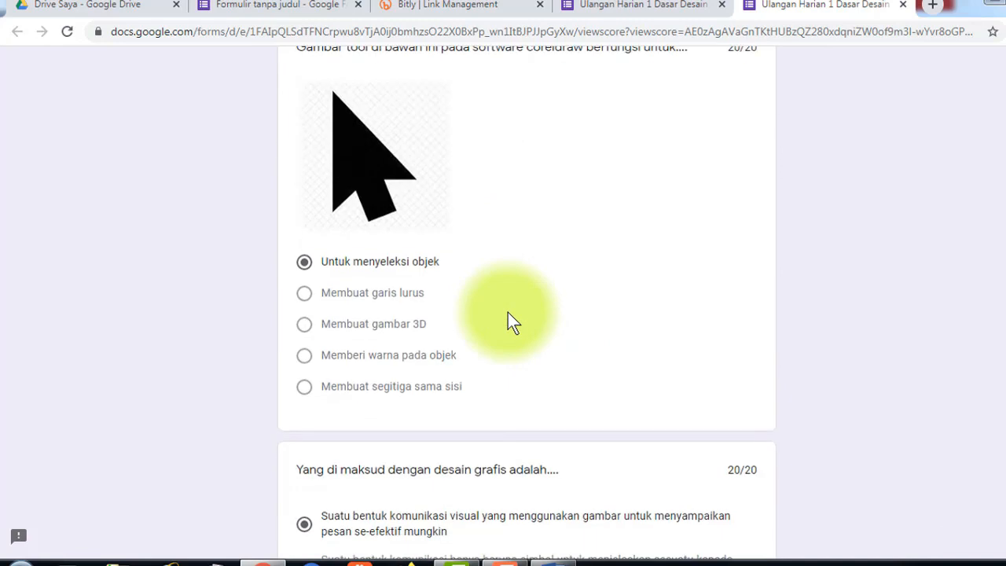
{"action": "scroll", "coordinate": [507, 312], "scroll_direction": "down", "scroll_amount": 5}
{"action": "scroll", "coordinate": [507, 312], "scroll_direction": "down", "scroll_amount": 10}
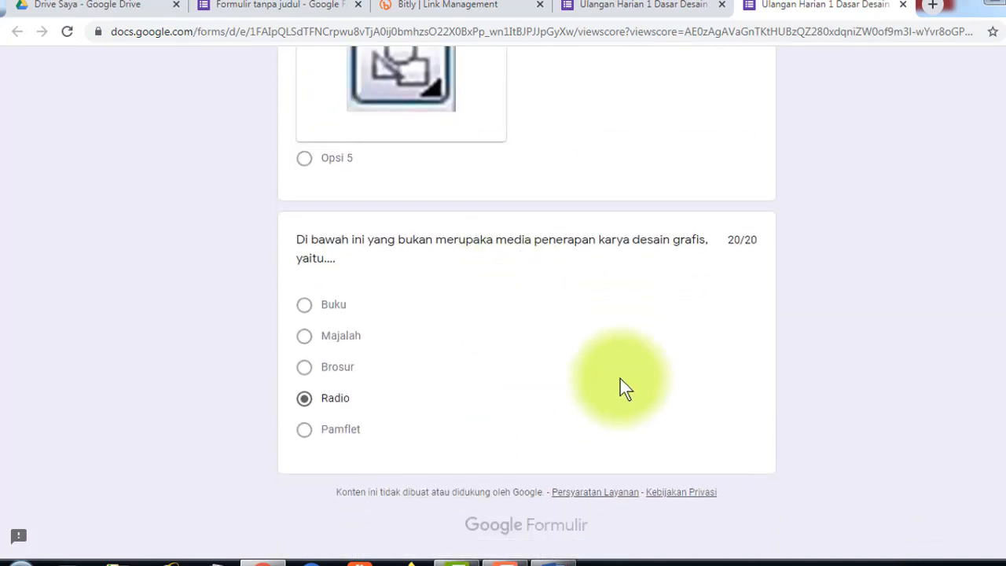
{"action": "scroll", "coordinate": [629, 353], "scroll_direction": "up", "scroll_amount": 9}
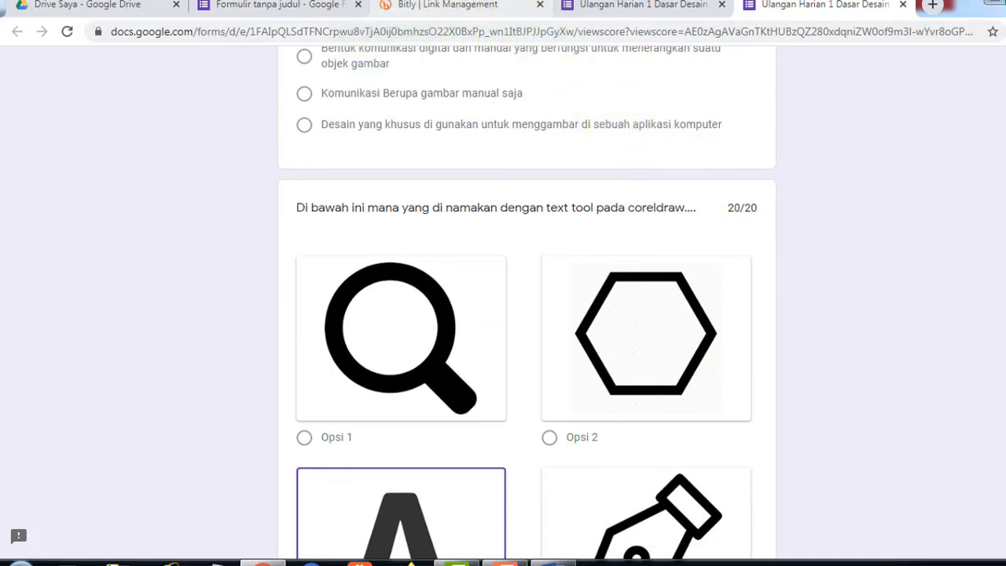
{"action": "left_click", "coordinate": [286, 6]}
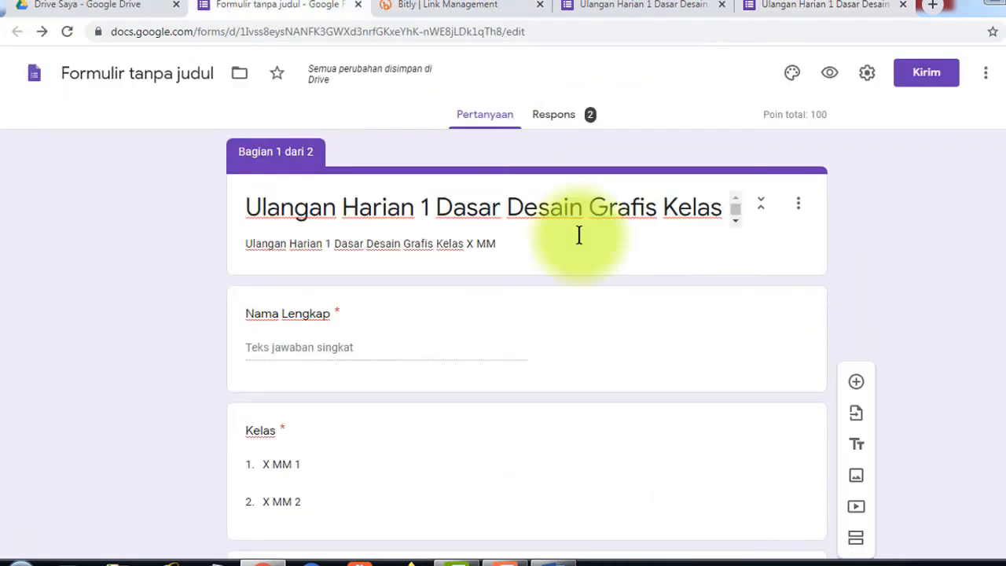
- Show the Respons summary and review the 2 responses' names, classes and 80/100 average
{"action": "left_click", "coordinate": [559, 121]}
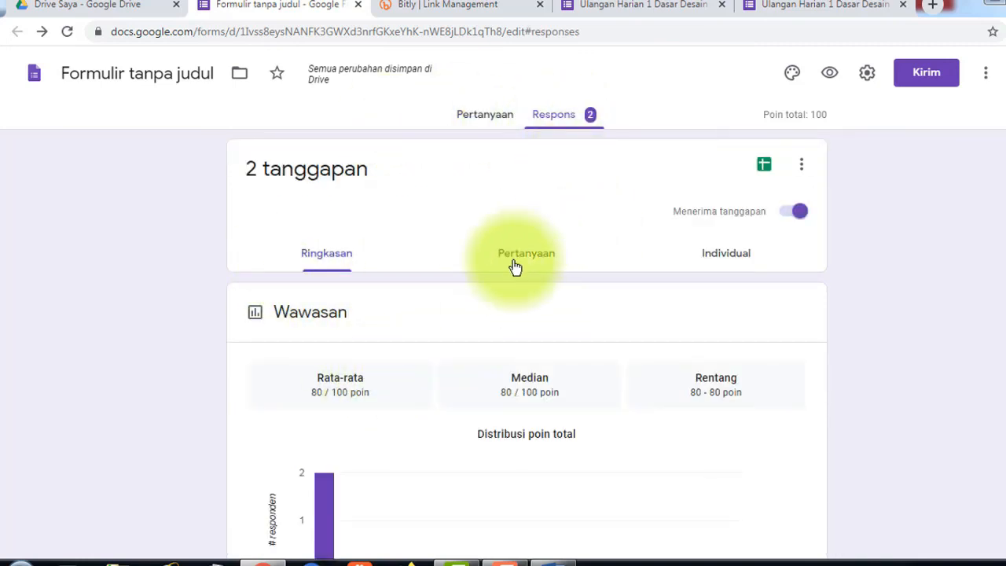
{"action": "scroll", "coordinate": [513, 267], "scroll_direction": "down", "scroll_amount": 4}
{"action": "scroll", "coordinate": [514, 267], "scroll_direction": "down", "scroll_amount": 3}
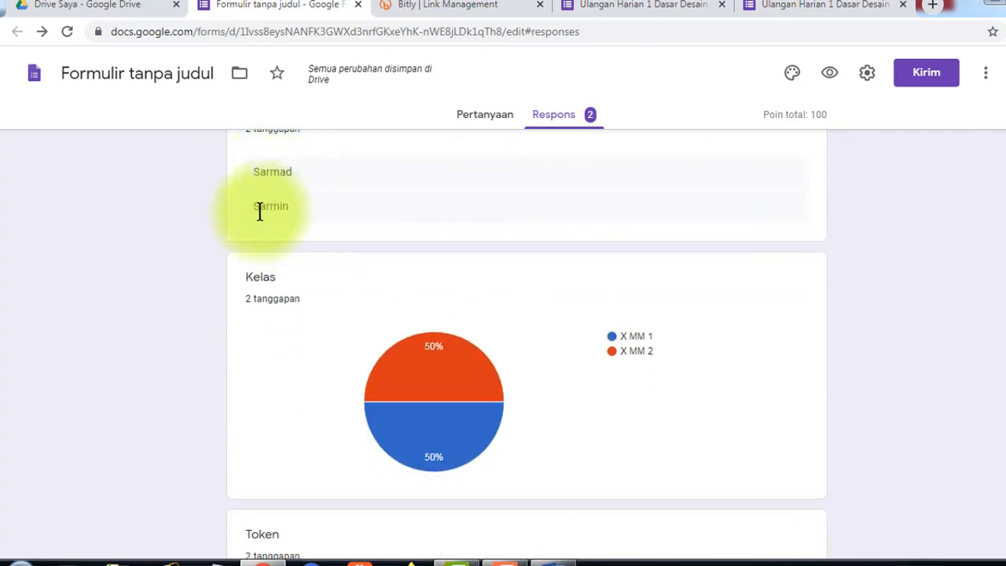
{"action": "scroll", "coordinate": [259, 211], "scroll_direction": "up", "scroll_amount": 2}
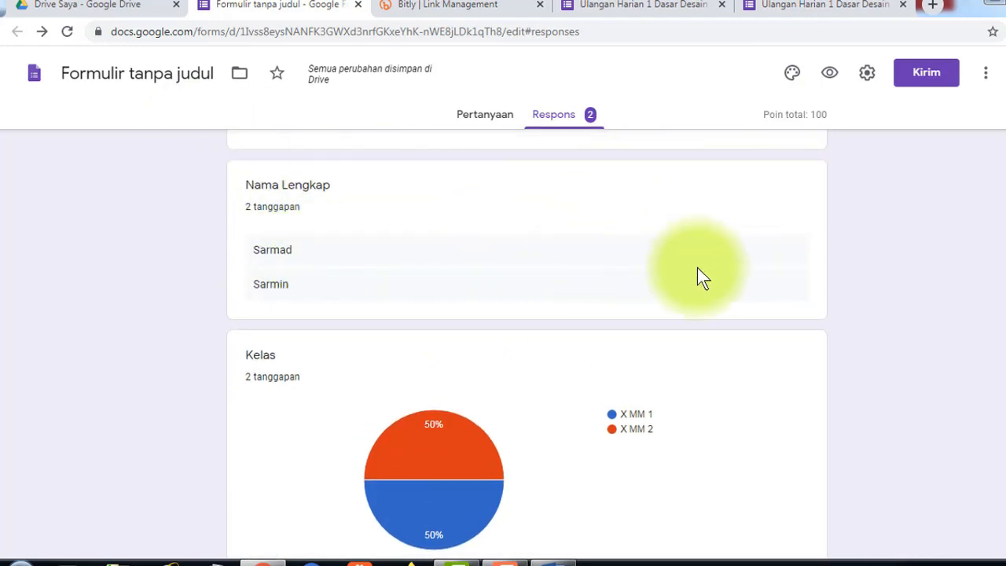
{"action": "scroll", "coordinate": [697, 267], "scroll_direction": "up", "scroll_amount": 10}
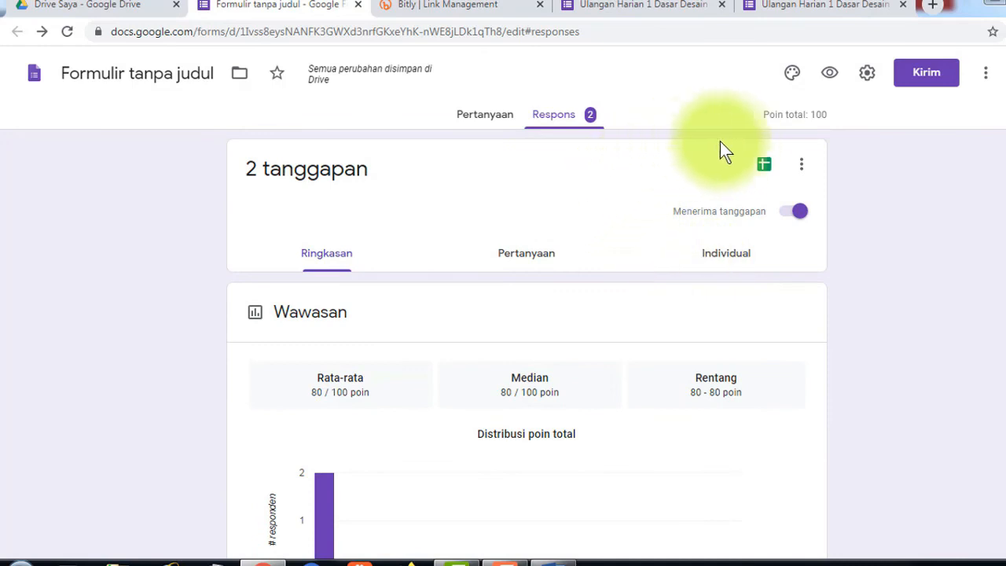
- Download the responses as a CSV zip and sign out of the Bitly account
{"action": "left_click", "coordinate": [801, 167]}
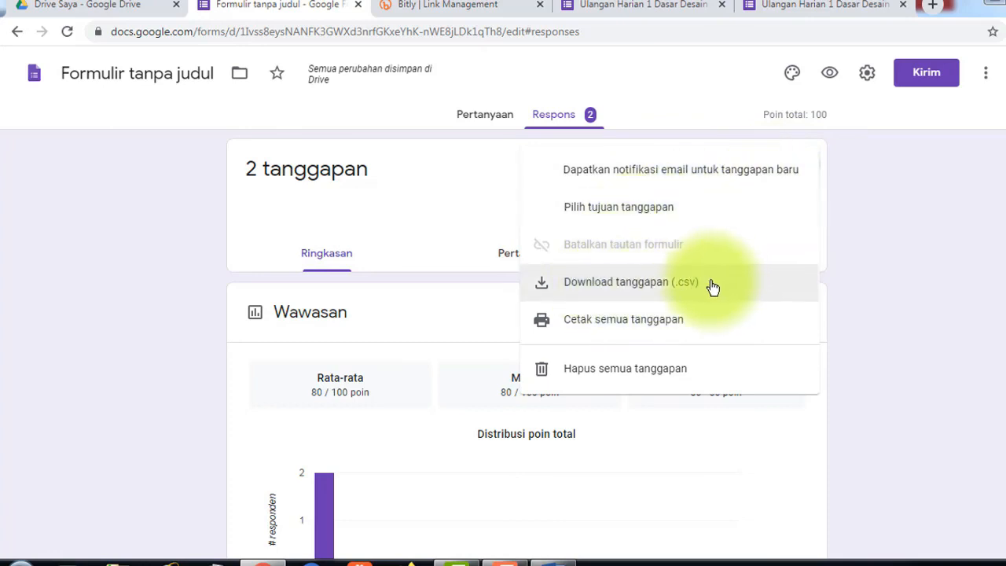
{"action": "left_click", "coordinate": [610, 289]}
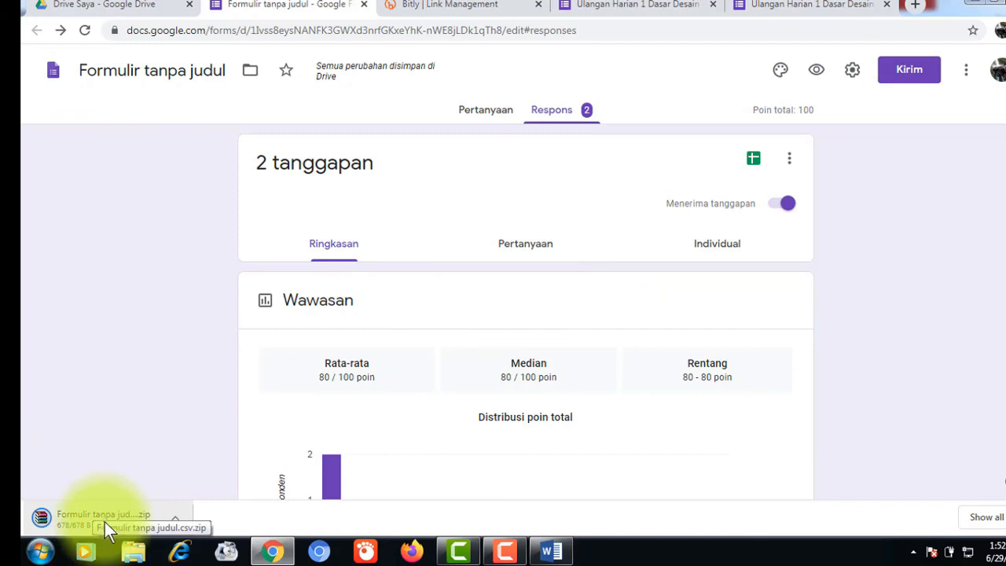
{"action": "left_click", "coordinate": [491, 4]}
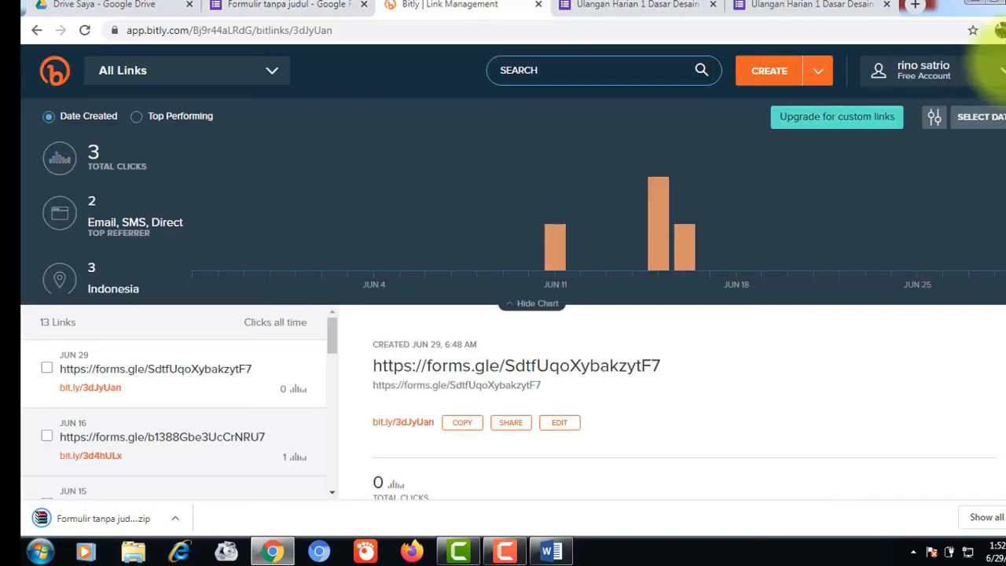
{"action": "left_click", "coordinate": [1003, 74]}
{"action": "left_click", "coordinate": [898, 253]}
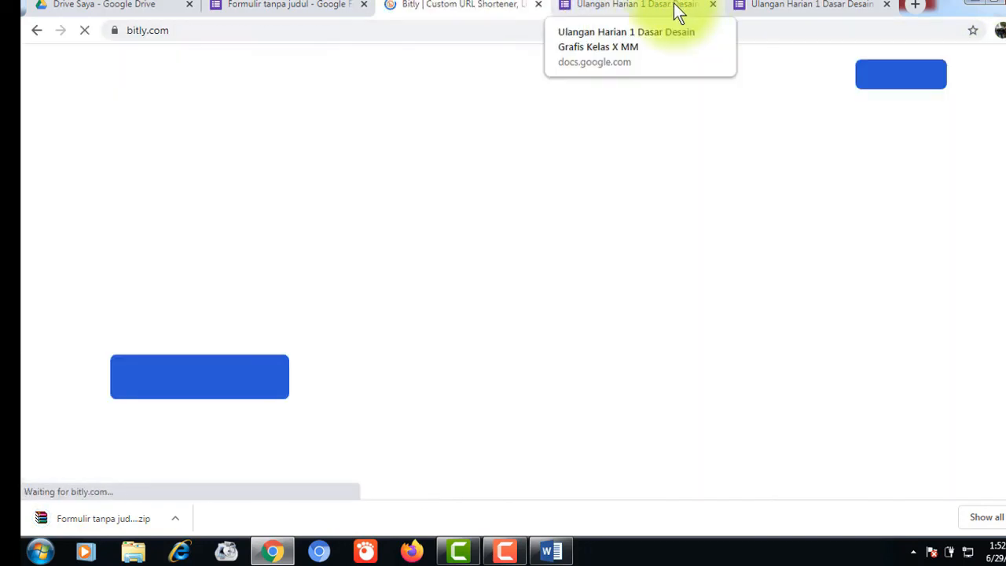
- Close the submitted-quiz pages and the Bitly tab
{"action": "left_click", "coordinate": [676, 5]}
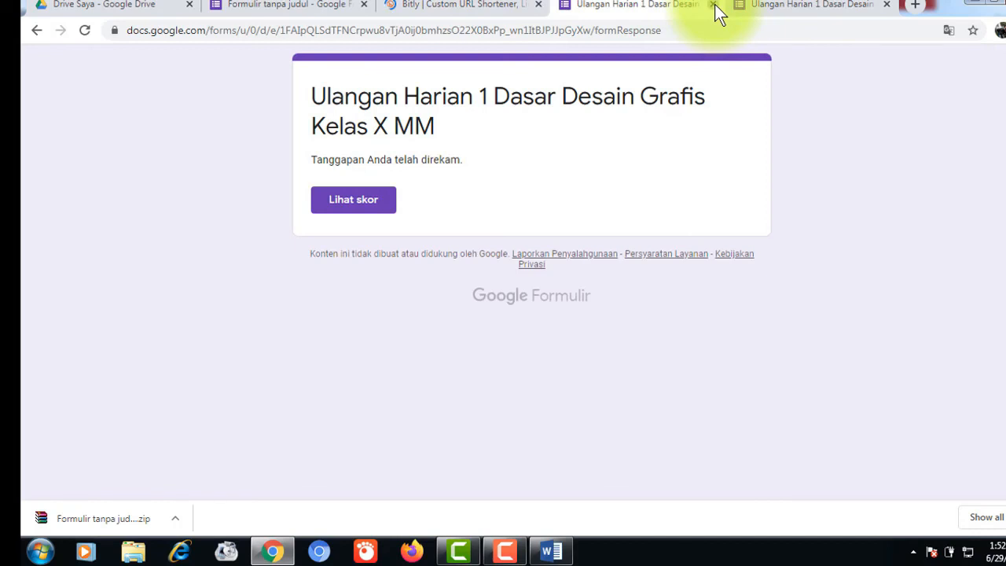
{"action": "left_click", "coordinate": [714, 4]}
{"action": "key", "text": "ctrl+w"}
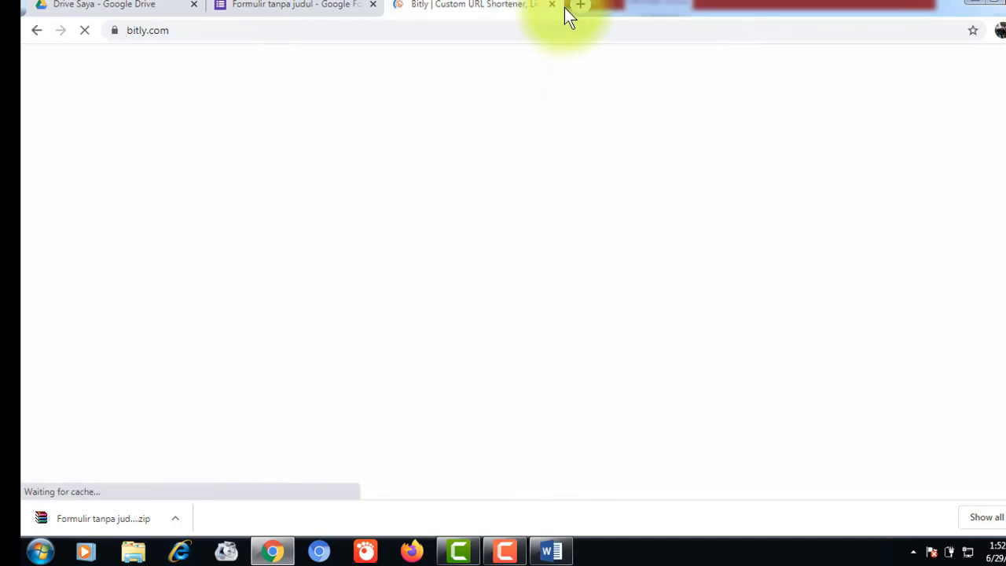
{"action": "key", "text": "ctrl+w"}
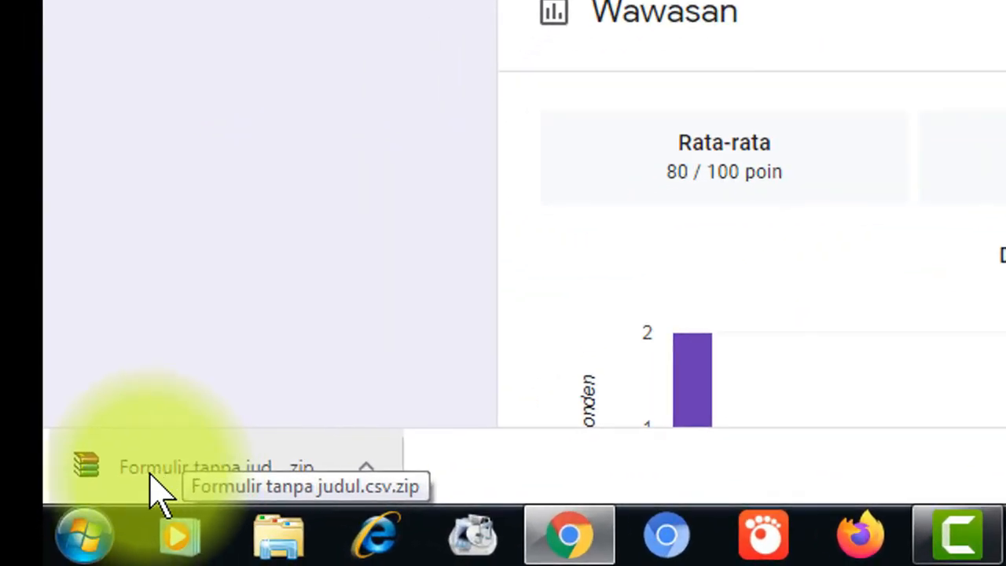
- Open Formulir tanpa judul.csv.zip in WinRAR and launch Formulir tanpa judul.csv from it
{"action": "left_click", "coordinate": [153, 478]}
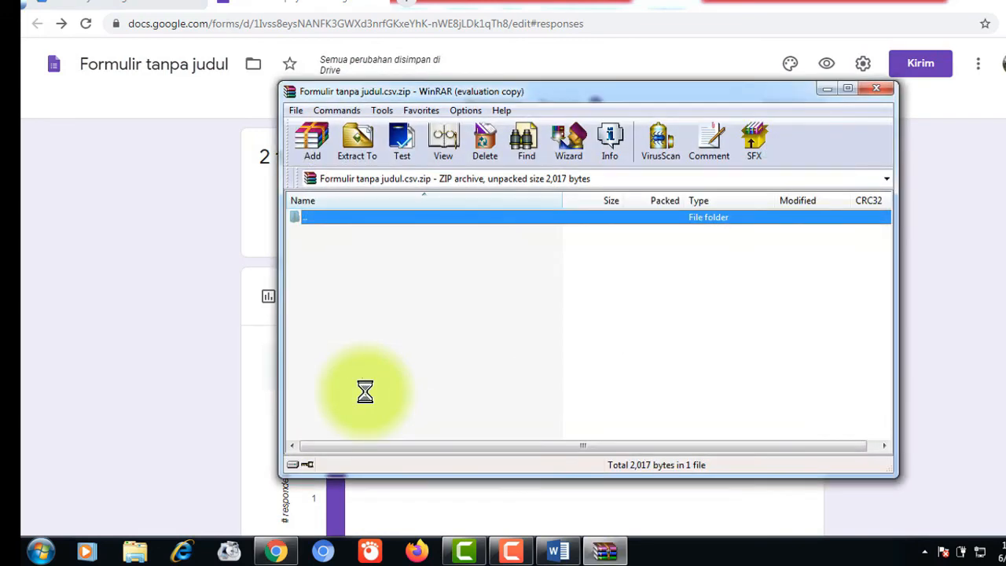
{"action": "left_click", "coordinate": [661, 287]}
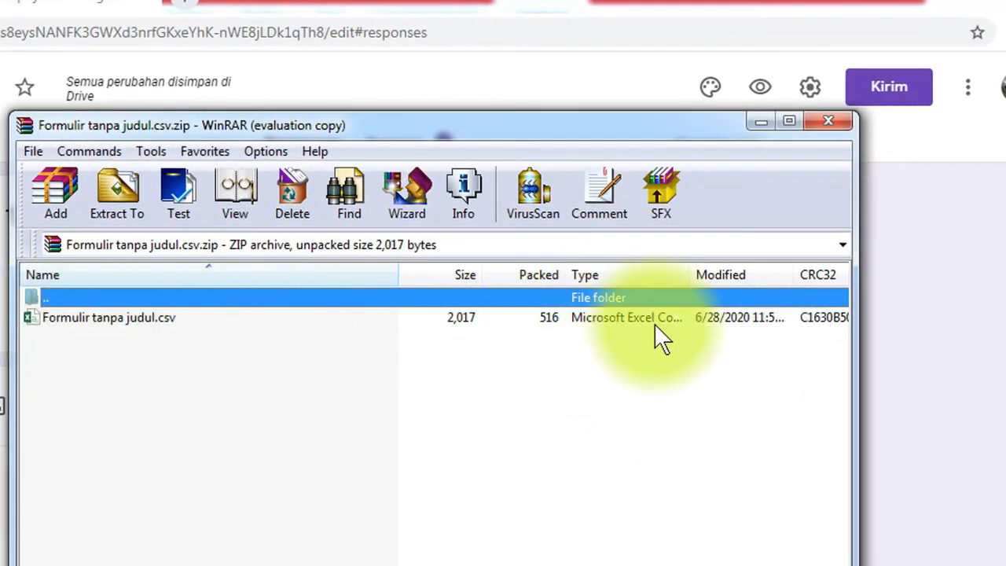
{"action": "double_click", "coordinate": [96, 319]}
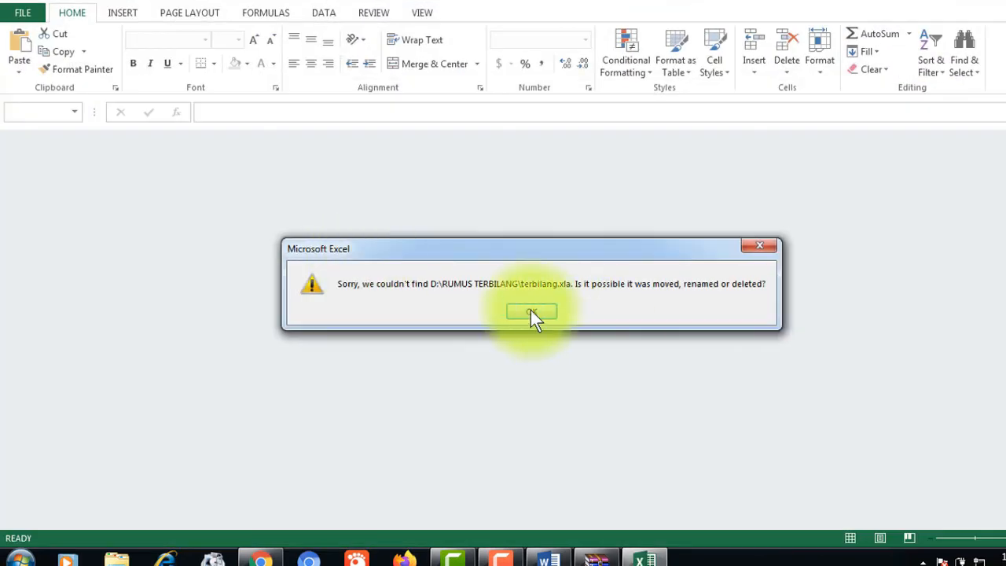
- Dismiss the terbilang.xla error and activation notice, then select timestamp cells A1:A3
{"action": "left_click", "coordinate": [757, 244]}
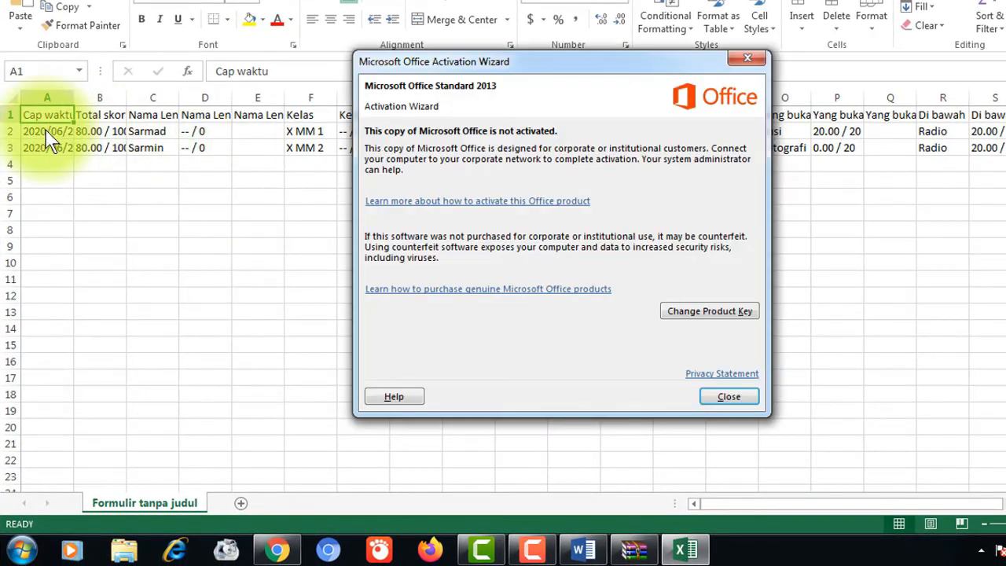
{"action": "left_click", "coordinate": [747, 60]}
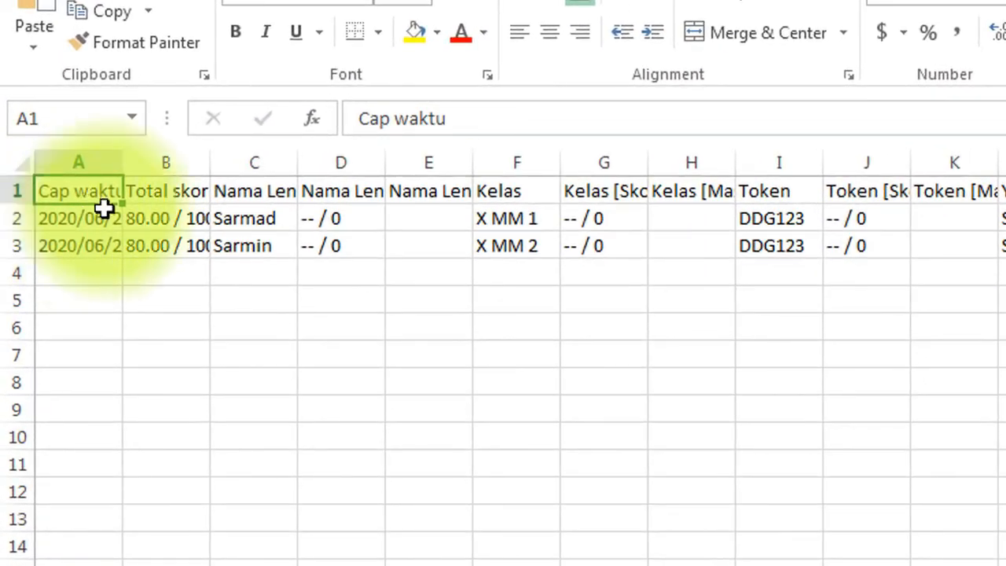
{"action": "left_click_drag", "start_coordinate": [81, 196], "coordinate": [79, 245]}
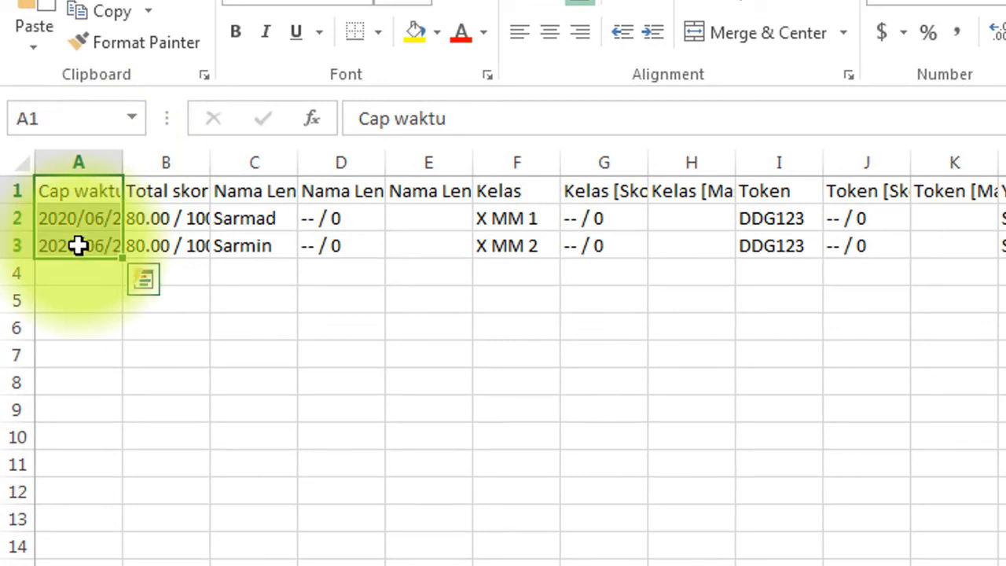
- Clear and delete the timestamp column A
{"action": "key", "text": "Delete"}
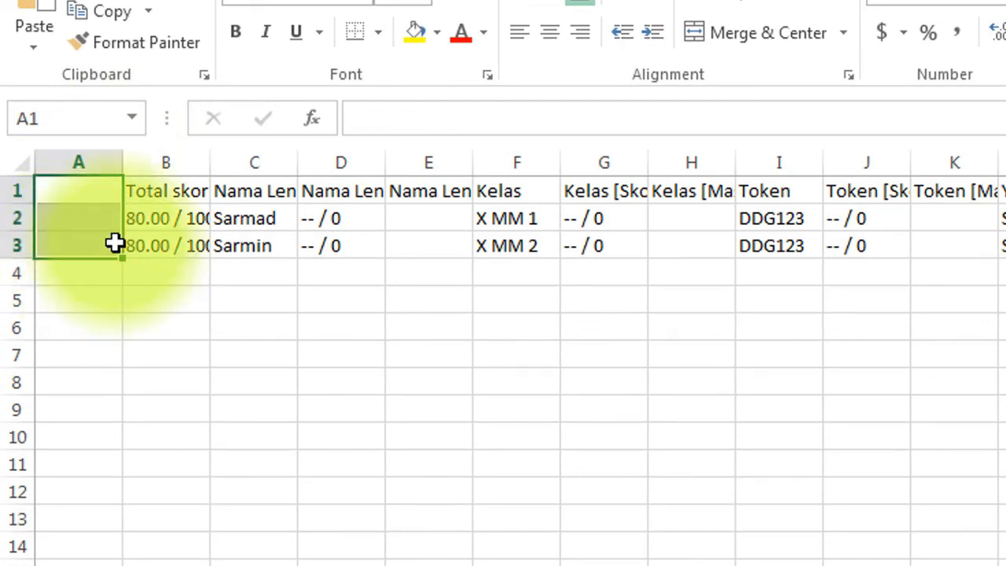
{"action": "right_click", "coordinate": [96, 159]}
{"action": "left_click", "coordinate": [188, 388]}
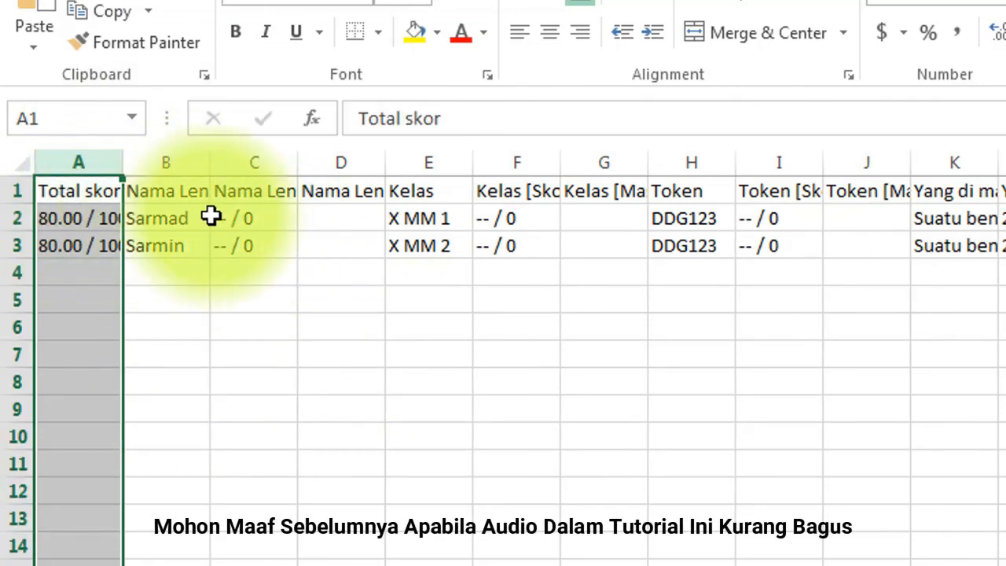
- Delete the Nama Lengkap [Skor] and Nama Lengkap [Masukan] columns
{"action": "left_click", "coordinate": [254, 194]}
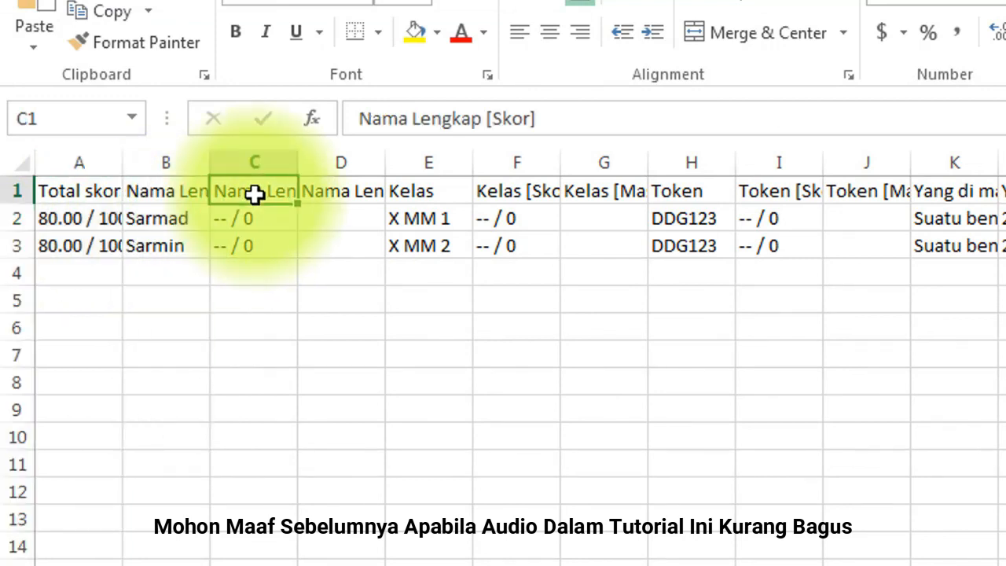
{"action": "right_click", "coordinate": [260, 161]}
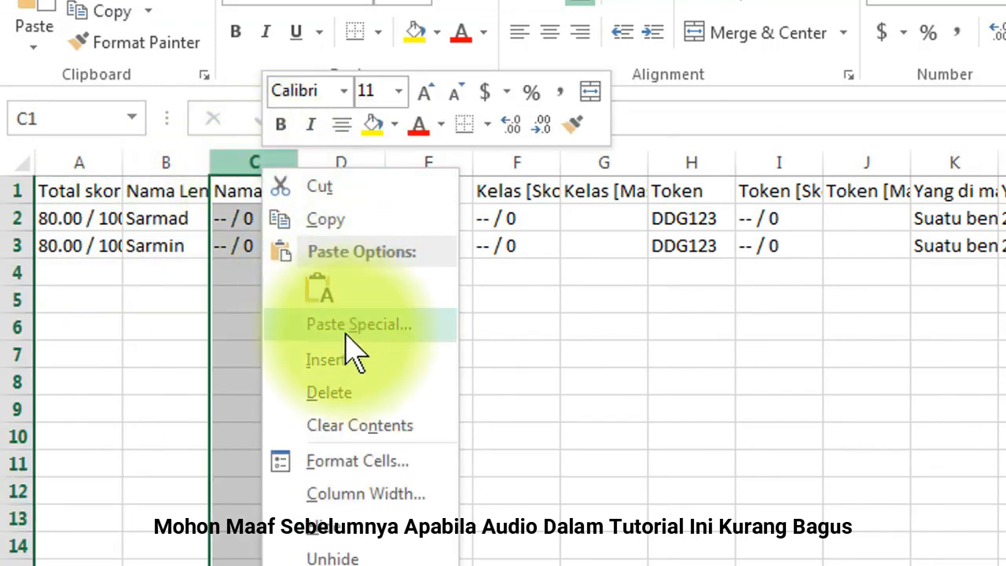
{"action": "left_click", "coordinate": [338, 393]}
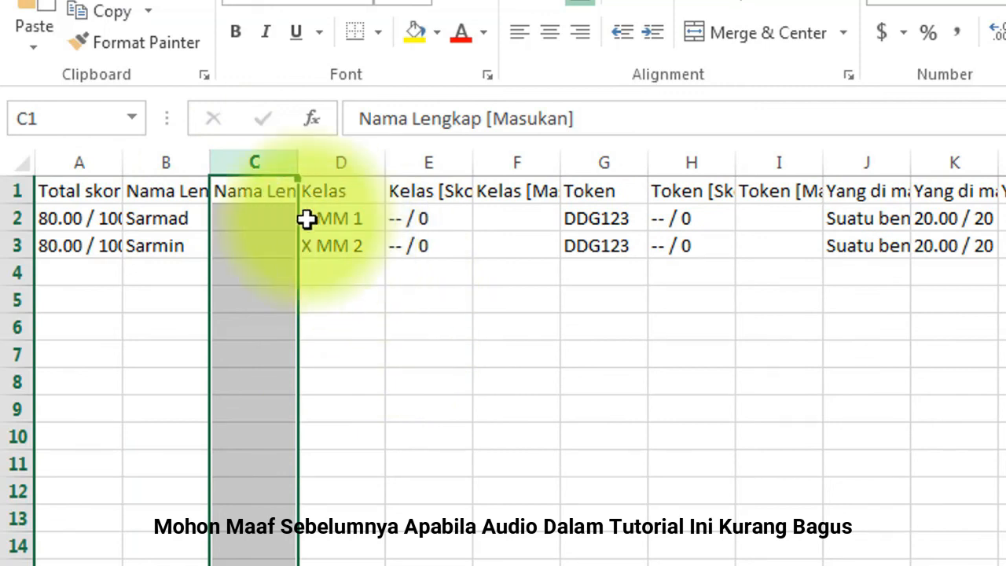
{"action": "right_click", "coordinate": [260, 161]}
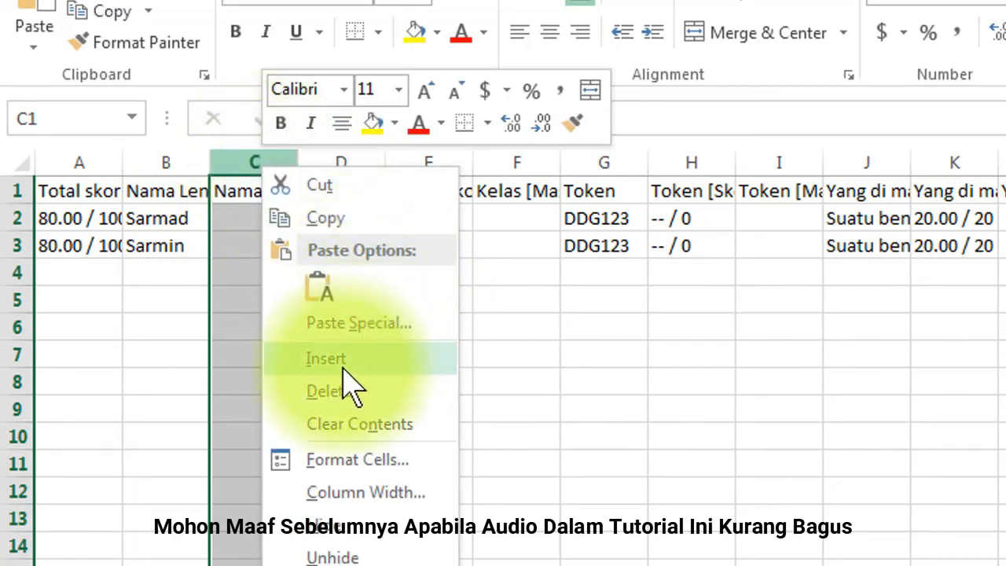
{"action": "left_click", "coordinate": [334, 393]}
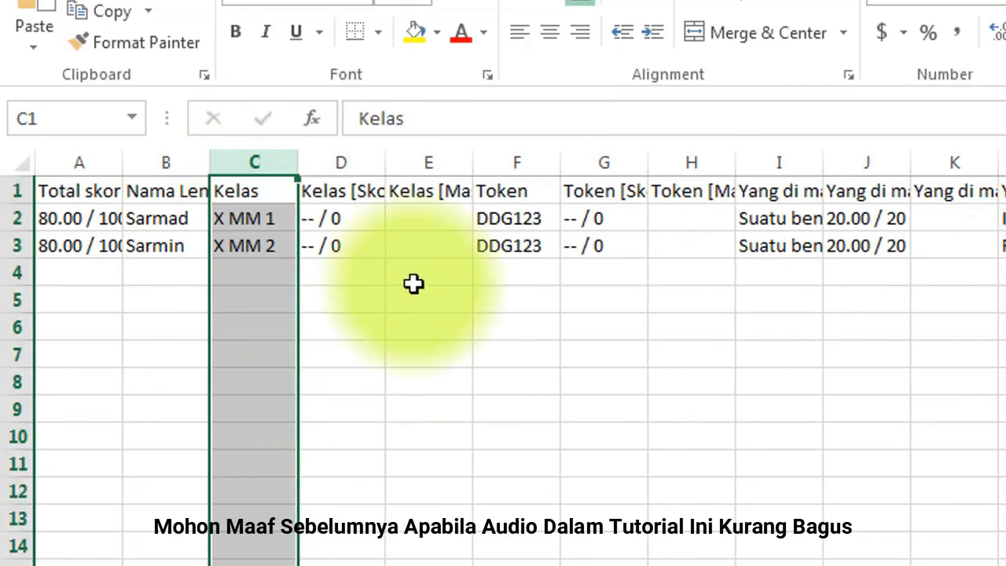
- Delete the two extra Kelas columns D and E
{"action": "left_click", "coordinate": [341, 161]}
{"action": "left_click_drag", "start_coordinate": [341, 159], "coordinate": [404, 158]}
{"action": "right_click", "coordinate": [405, 167]}
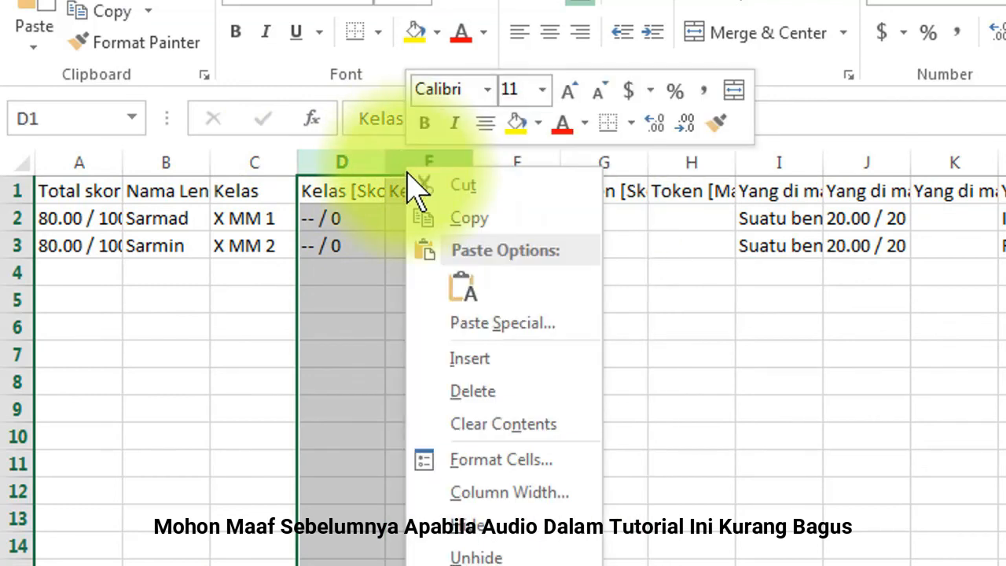
{"action": "left_click", "coordinate": [478, 393]}
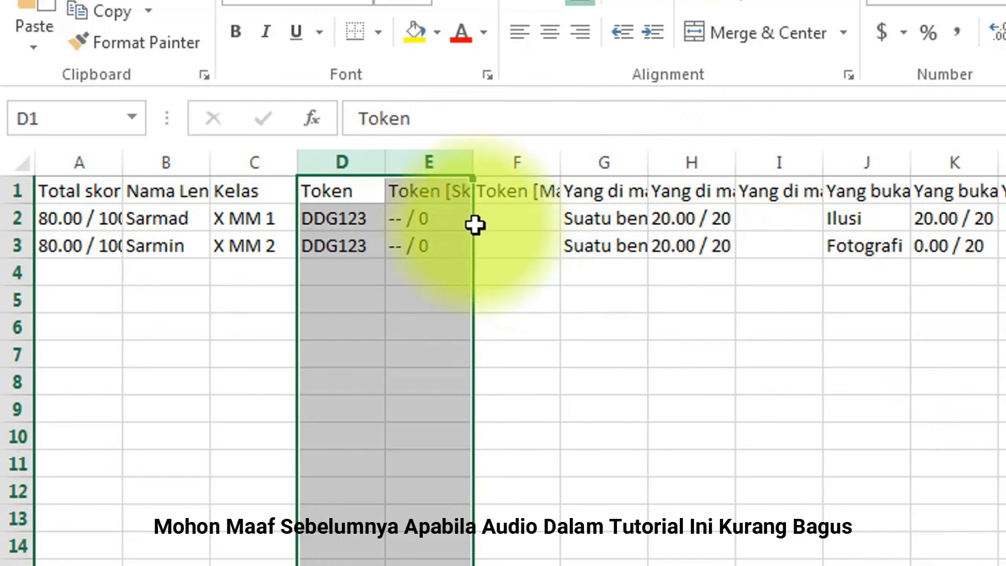
{"action": "left_click", "coordinate": [507, 329]}
- Delete the Token score column and every question column after Token
{"action": "left_click_drag", "start_coordinate": [429, 161], "coordinate": [1002, 189]}
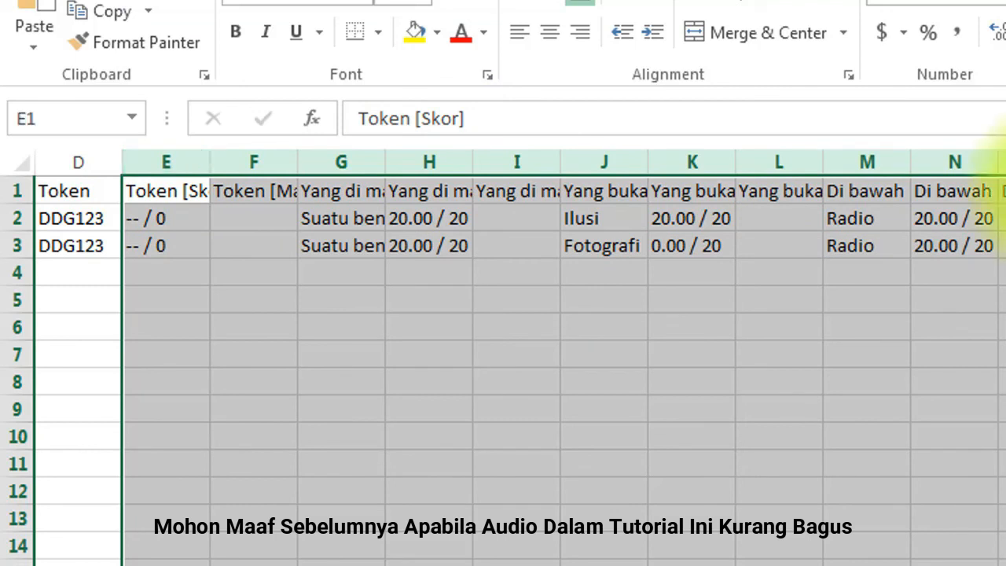
{"action": "key", "text": "ctrl+minus"}
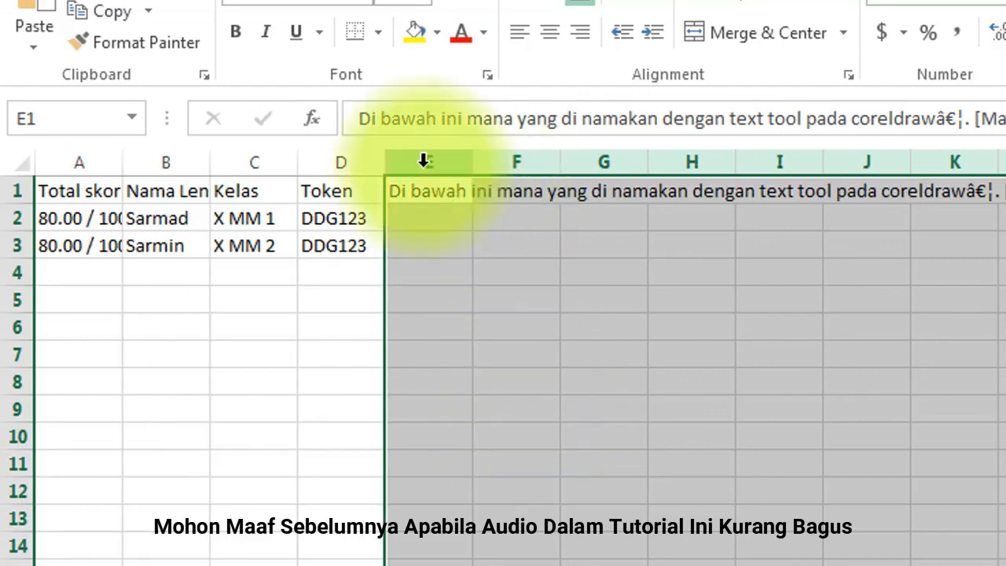
{"action": "right_click", "coordinate": [425, 164]}
{"action": "left_click", "coordinate": [495, 392]}
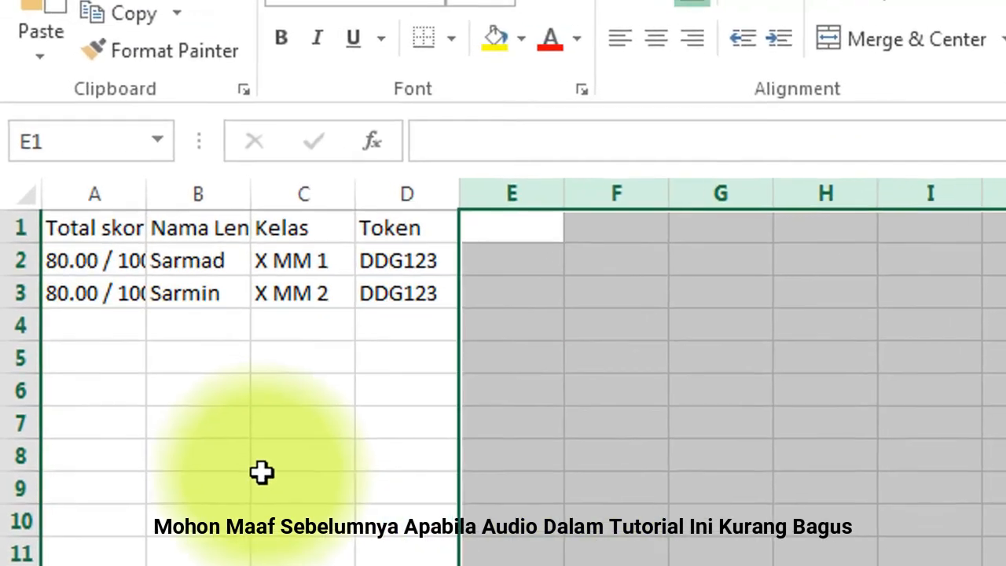
- Resize columns A–C so Total skor, Nama Lengkap and Kelas display fully, column A at 14.00
{"action": "left_click", "coordinate": [253, 409]}
{"action": "left_click_drag", "start_coordinate": [156, 210], "coordinate": [253, 224]}
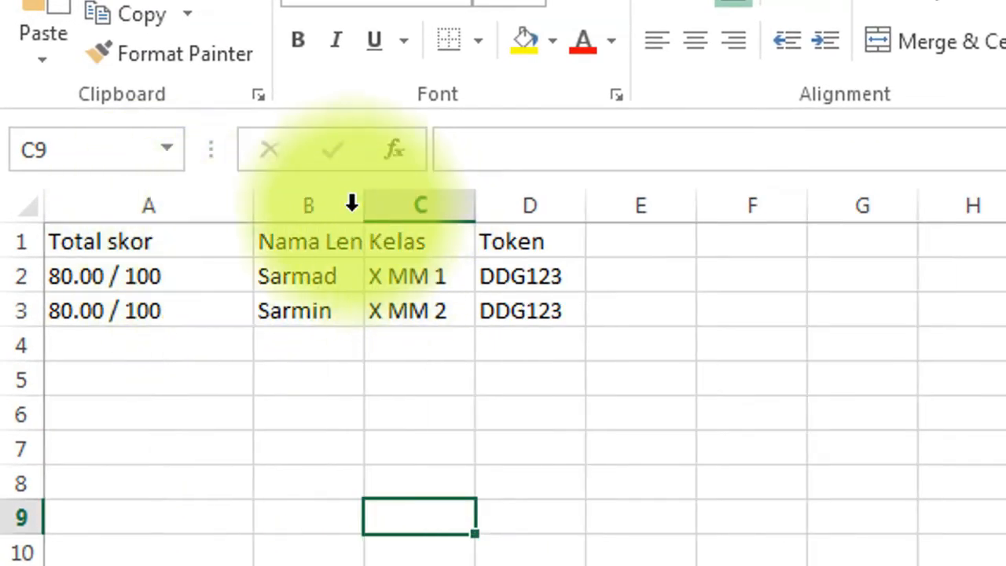
{"action": "left_click_drag", "start_coordinate": [364, 207], "coordinate": [425, 220]}
{"action": "left_click_drag", "start_coordinate": [535, 206], "coordinate": [625, 221]}
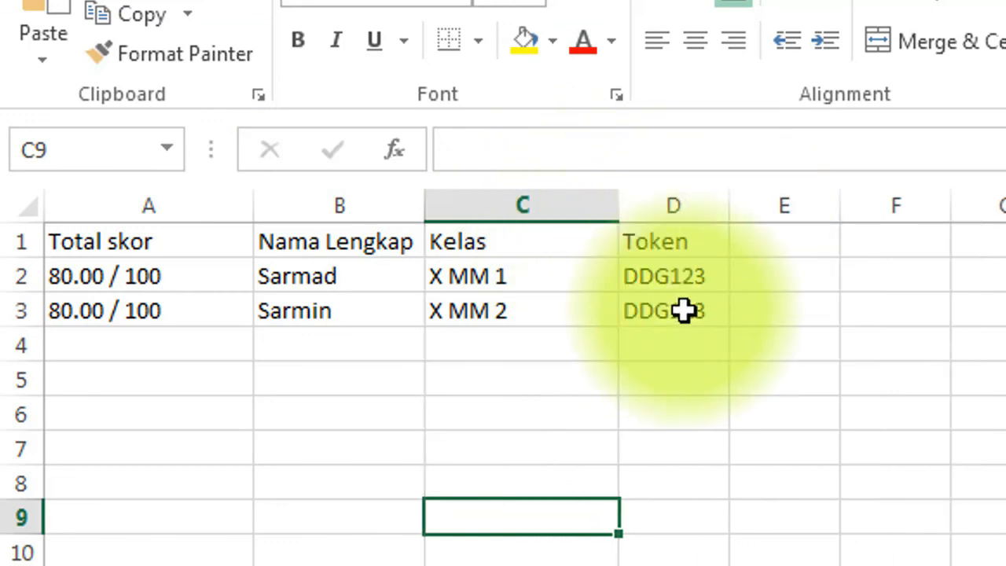
{"action": "left_click_drag", "start_coordinate": [263, 206], "coordinate": [223, 218]}
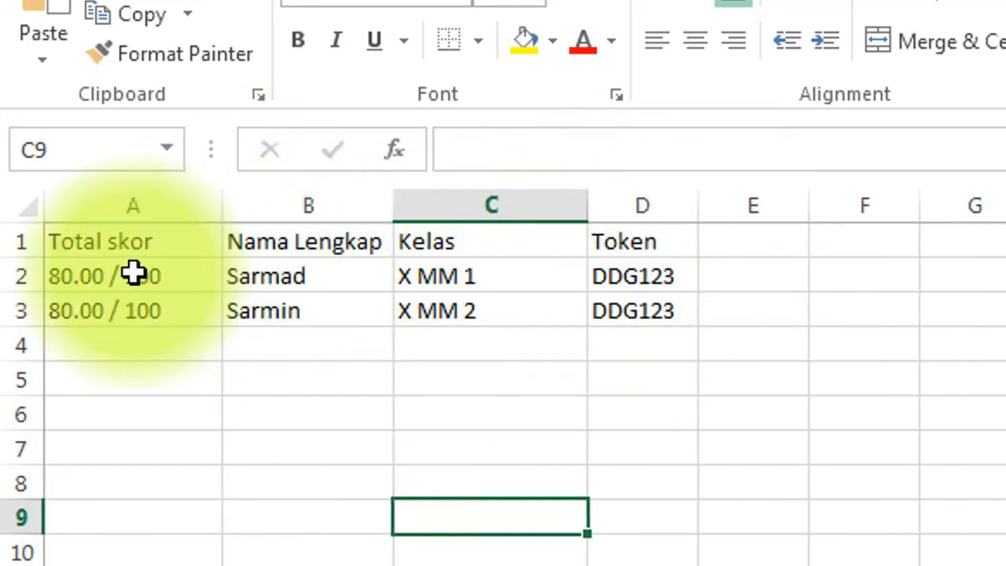
- Move the Total skor column to sit just before the Token column
{"action": "left_click", "coordinate": [127, 206]}
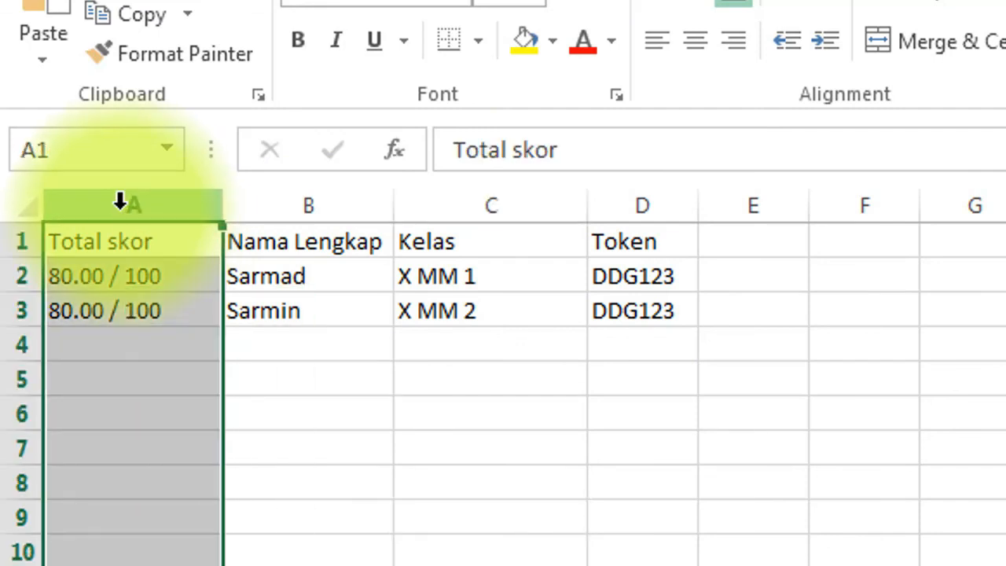
{"action": "right_click", "coordinate": [125, 220]}
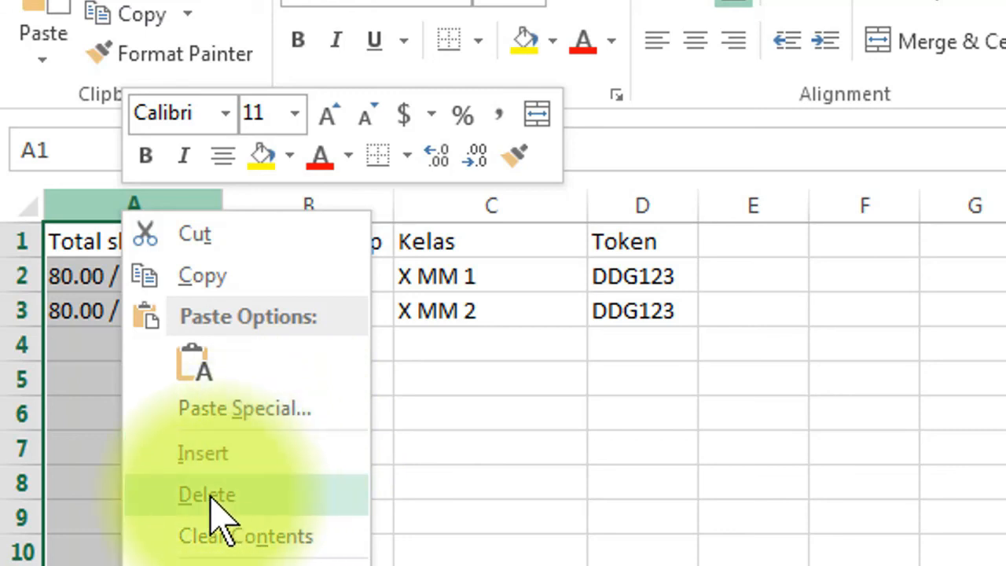
{"action": "left_click", "coordinate": [194, 235]}
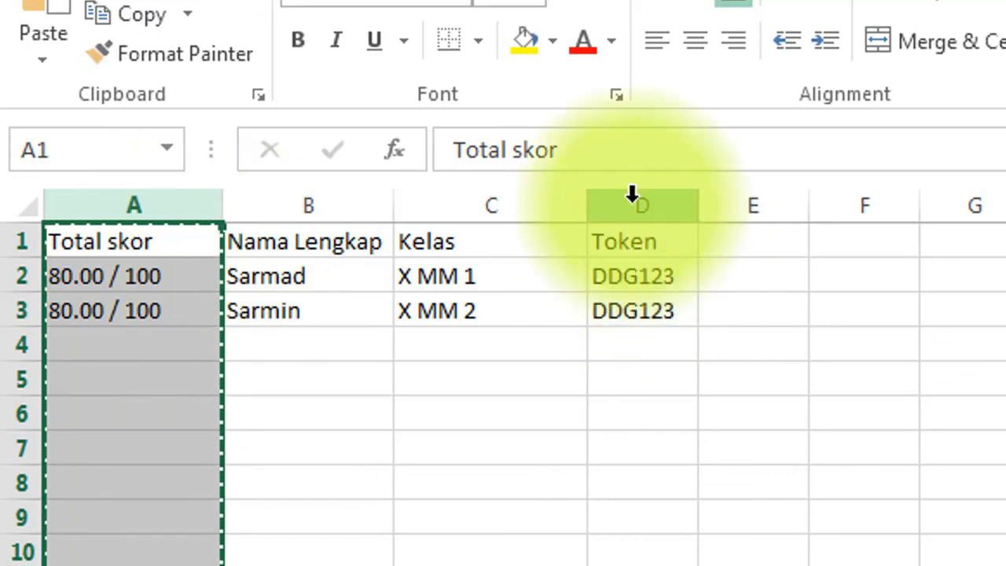
{"action": "left_click", "coordinate": [633, 203]}
{"action": "right_click", "coordinate": [634, 201]}
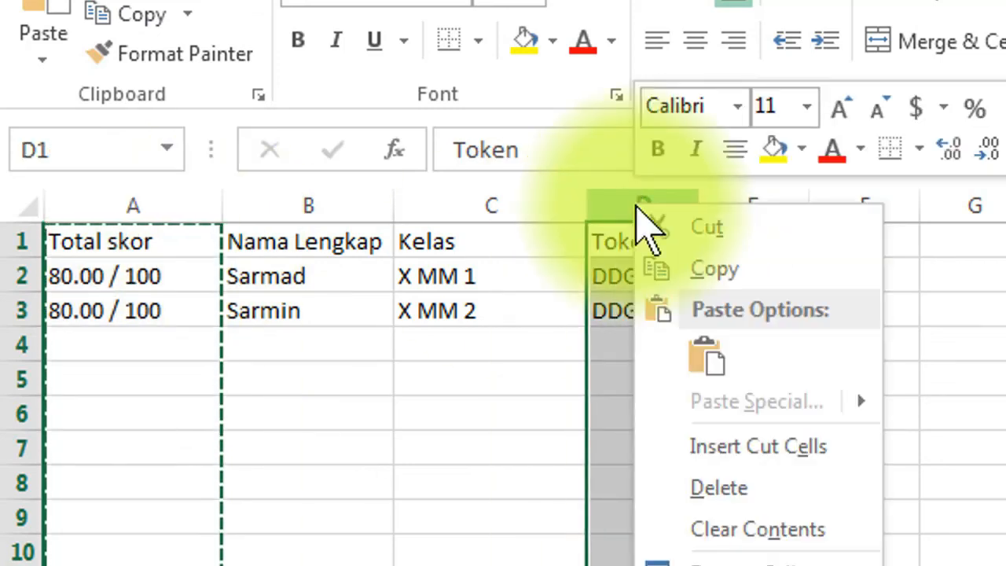
{"action": "left_click", "coordinate": [719, 450]}
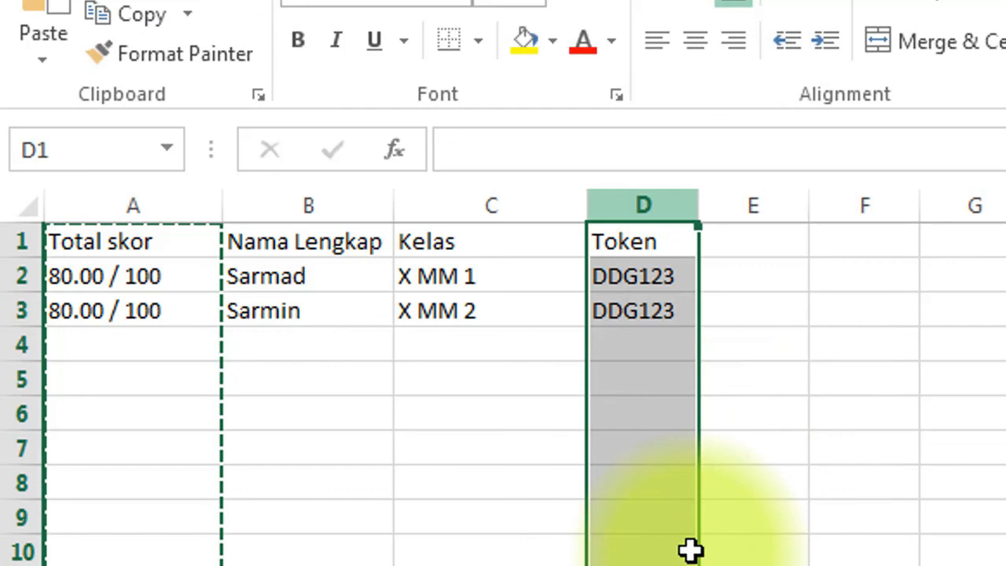
{"action": "left_click", "coordinate": [770, 565]}
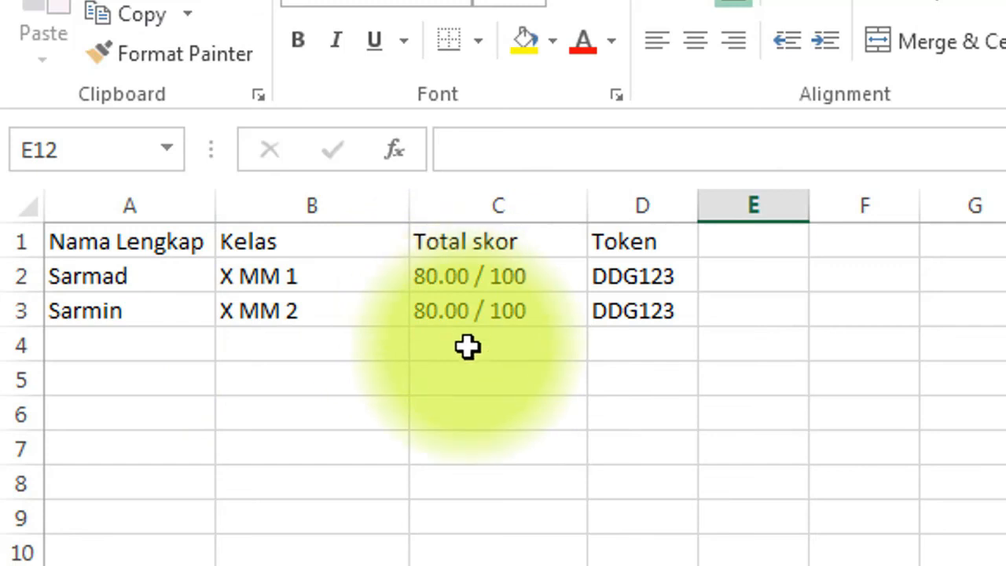
{"action": "left_click", "coordinate": [604, 454]}
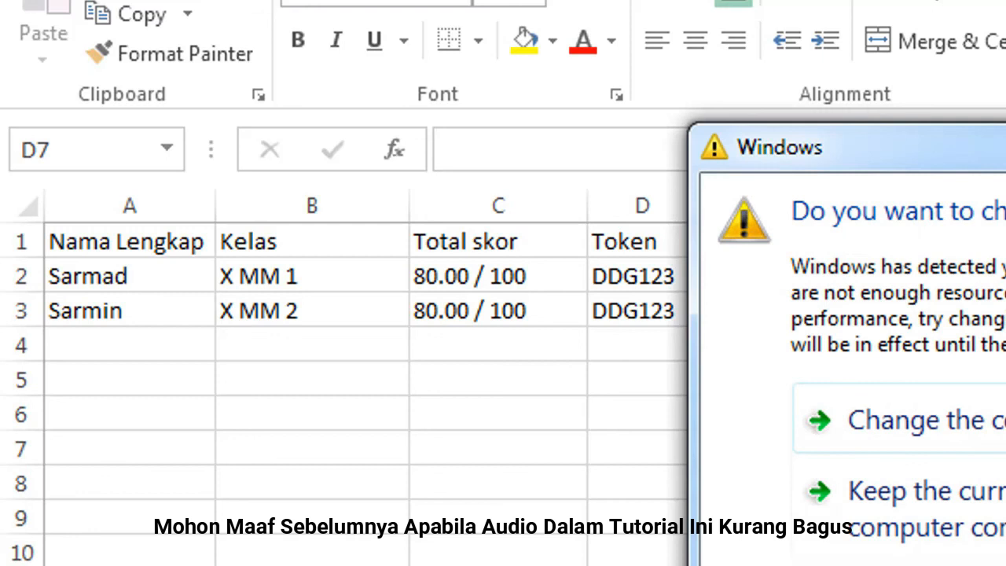
{"action": "key", "text": "Escape"}
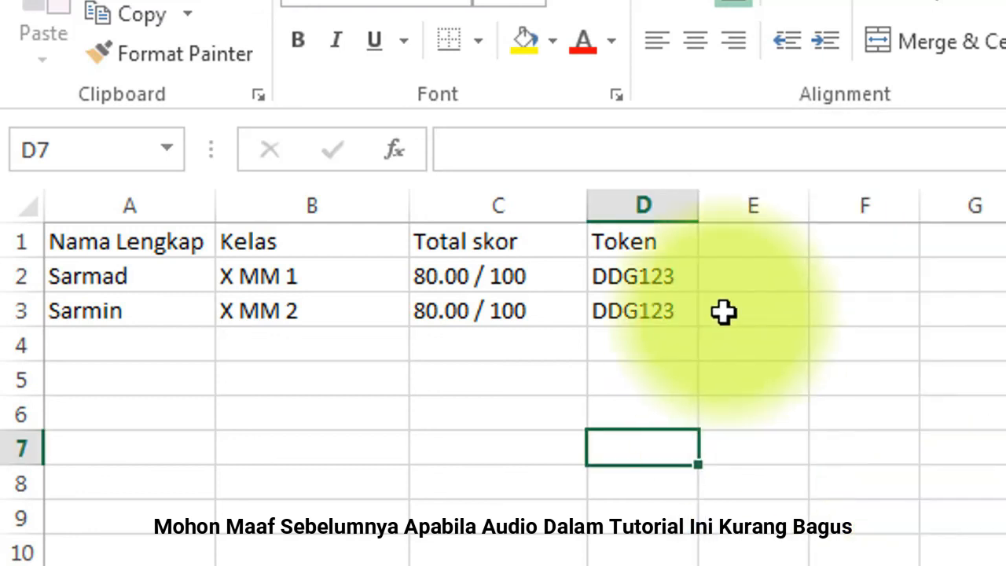